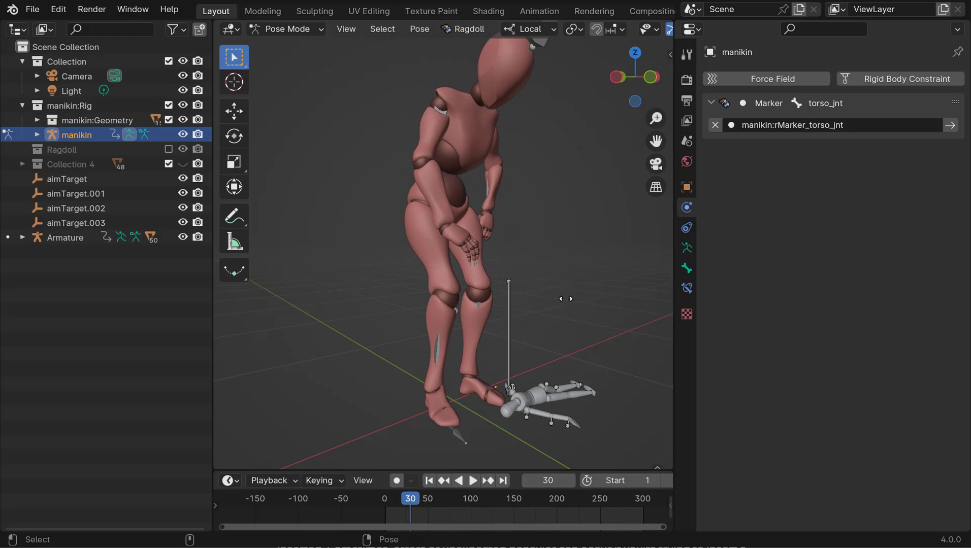
- Stop the playback and start a new scene with the camera and light
key(Escape)
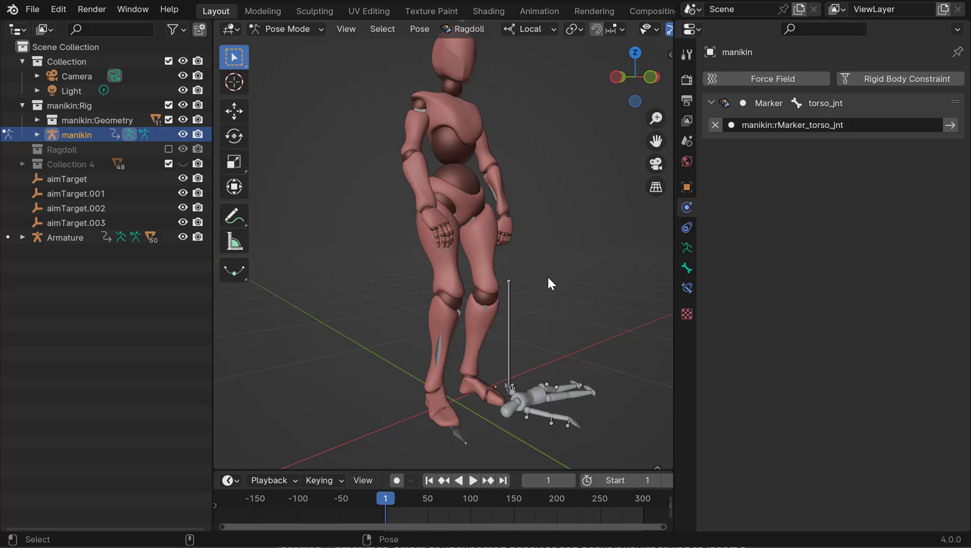
key(ctrl+n)
click(507, 299)
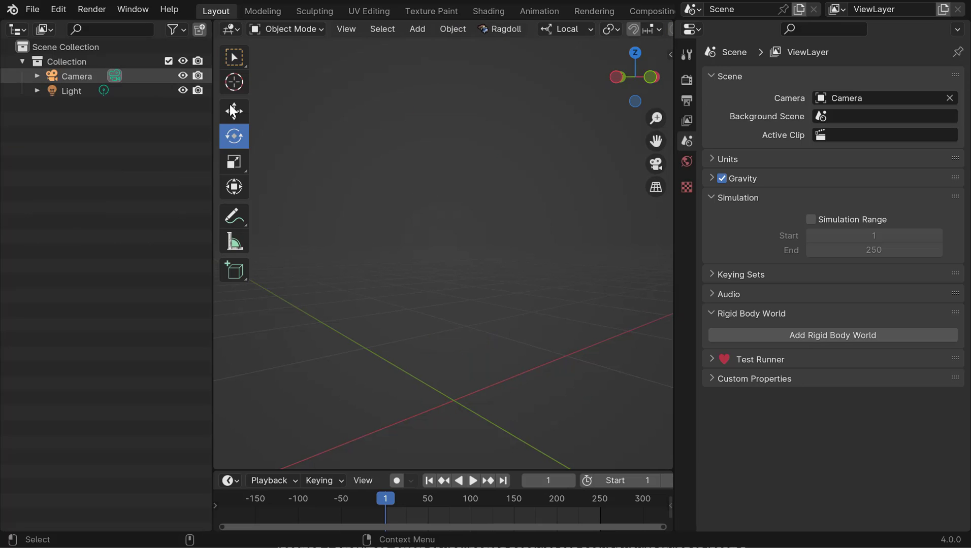
- Import the humanoid character with its armature from an FBX file
click(32, 9)
mouse_move(74, 222)
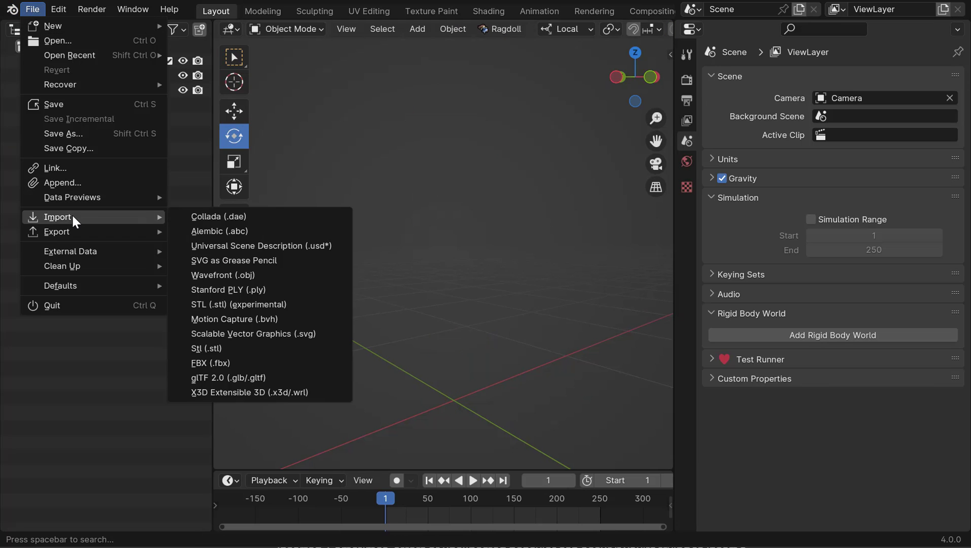
click(216, 362)
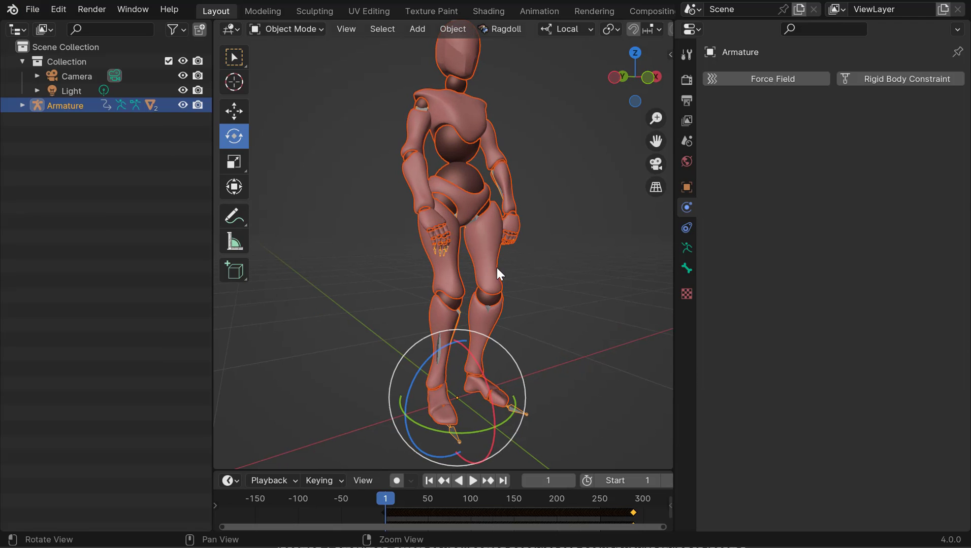
- Deselect the imported character, play its animation, and return to the first frame
click(515, 287)
alt+drag(514, 286, 519, 287)
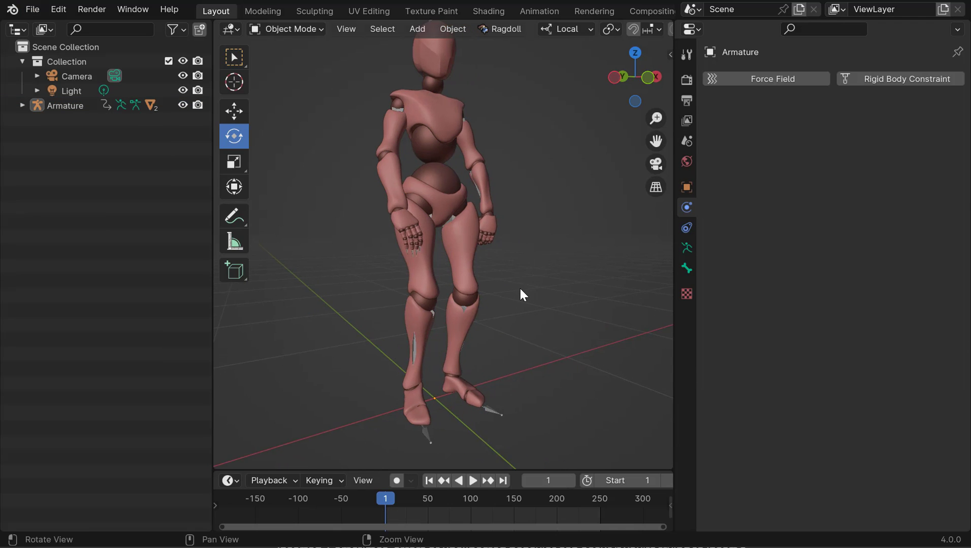
scroll(519, 287, down, 1)
key(space)
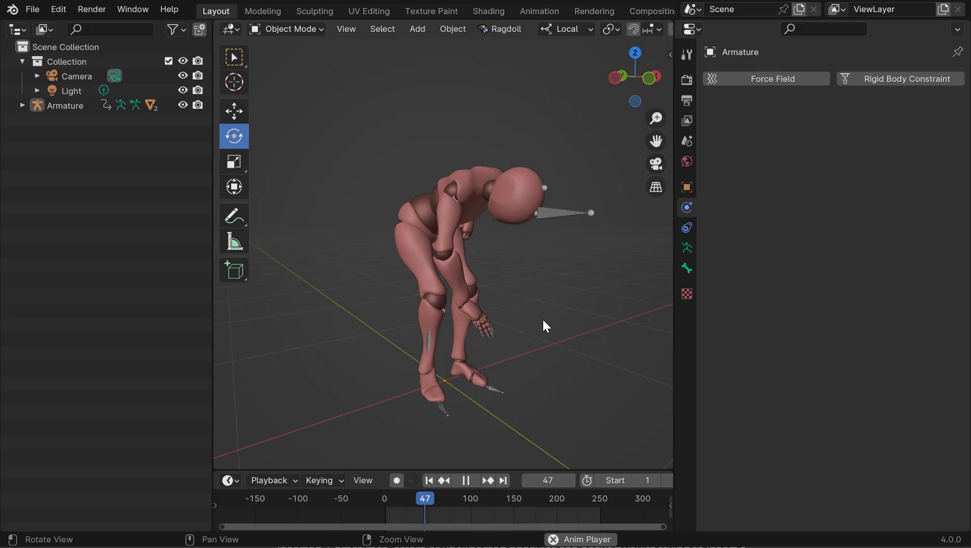
key(space)
alt+drag(473, 315, 502, 304)
key(shift+Left)
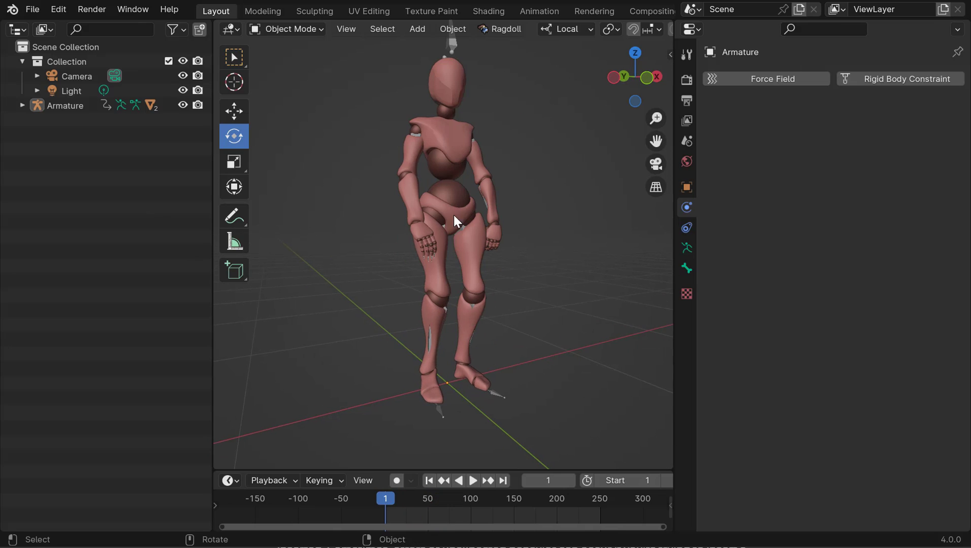
- Load the Manikin asset from the Ragdoll assets into the scene
click(502, 29)
mouse_move(549, 358)
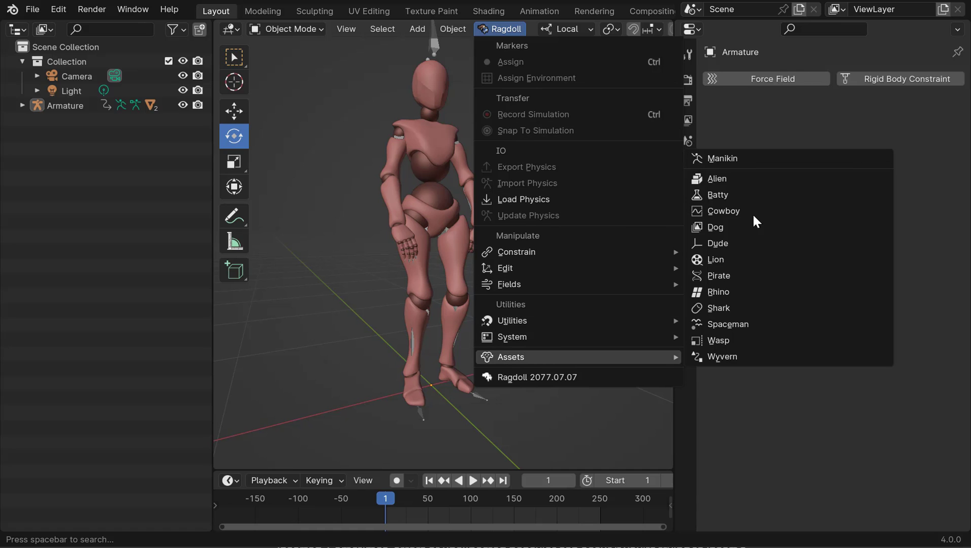
click(721, 160)
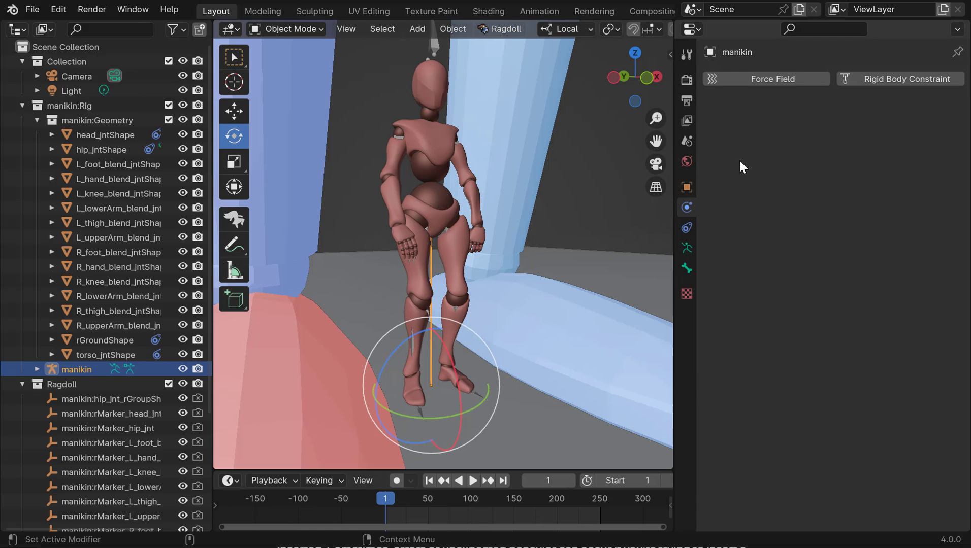
alt+drag(459, 230, 460, 232)
alt+right_drag(459, 232, 486, 247)
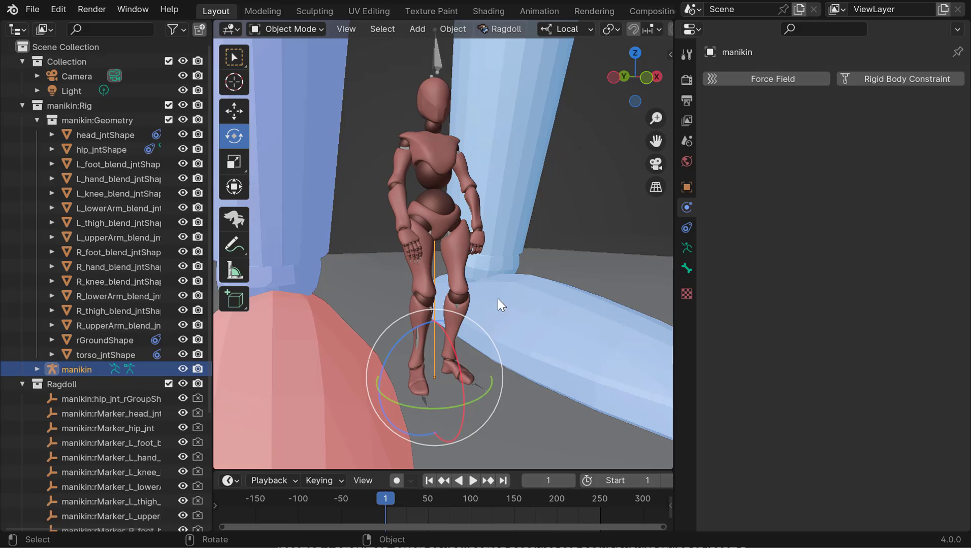
- Scale the manikin rig down to about knee height so it stands between the character's feet
key(r)
middle_drag(553, 193, 476, 303)
key(s)
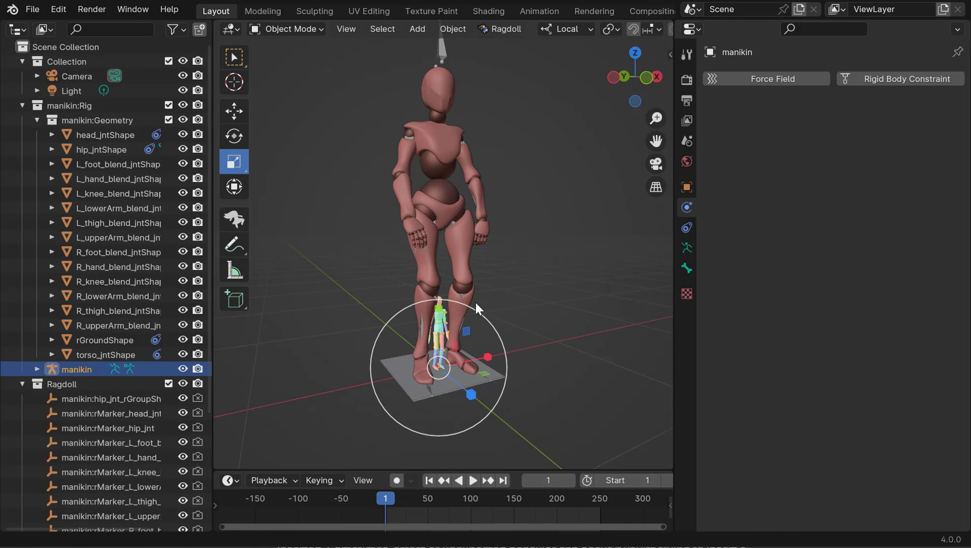
scroll(476, 306, up, 2)
shift+middle_drag(476, 356, 446, 252)
scroll(482, 327, up, 1)
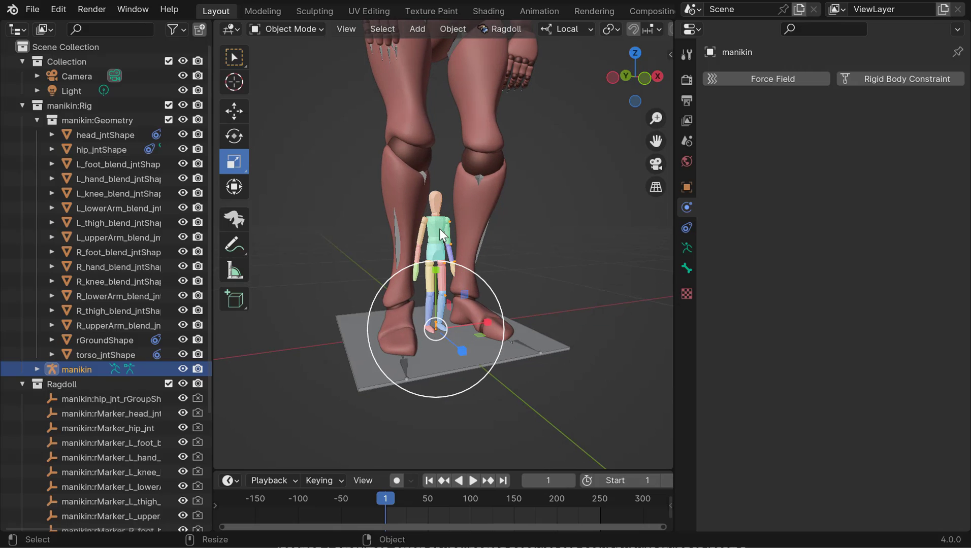
middle_drag(528, 294, 506, 279)
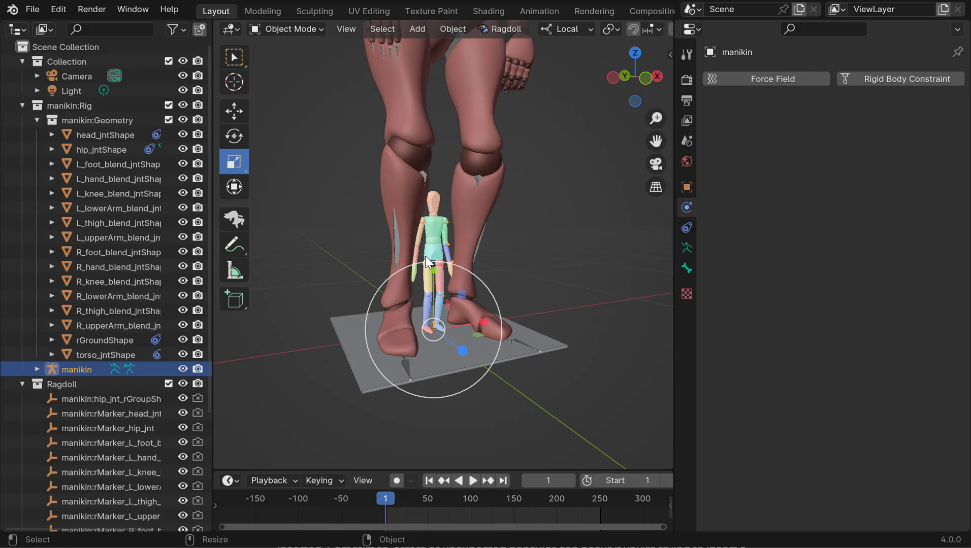
- Play the scaled-down manikin's ragdoll simulation several times, rewinding to the first frame after each run
key(space)
middle_drag(512, 266, 363, 243)
key(space)
key(shift+Left)
key(space)
key(space)
key(shift+Left)
key(space)
key(space)
key(shift+Left)
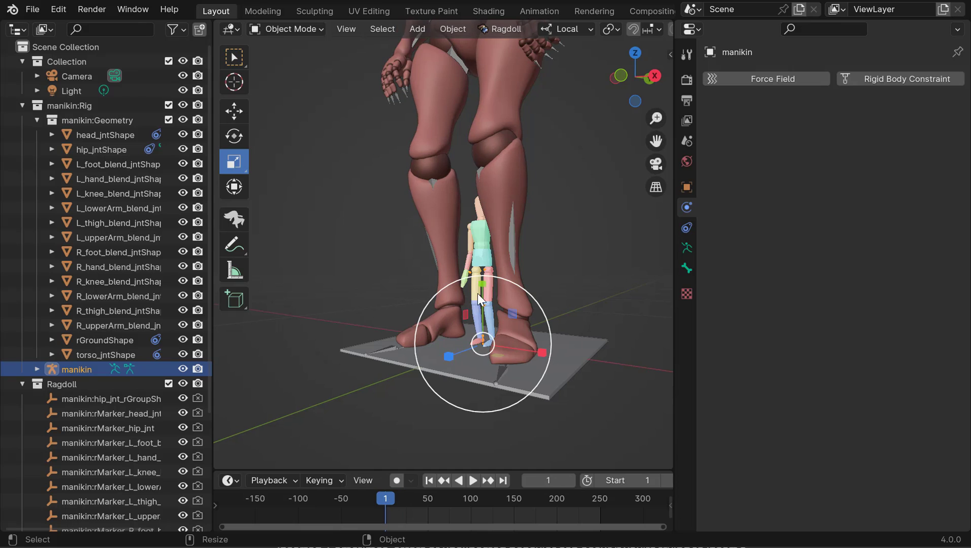
key(space)
key(space)
key(shift+Left)
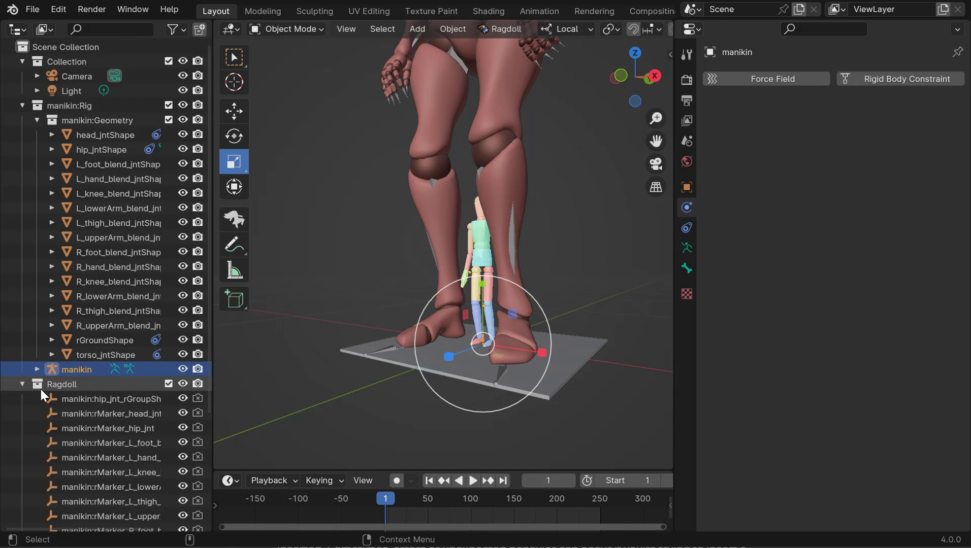
- Select manikin:rSolverShape in the Ragdoll collection and set the solver's Scene Scale to 1
scroll(123, 284, down, 6)
click(106, 503)
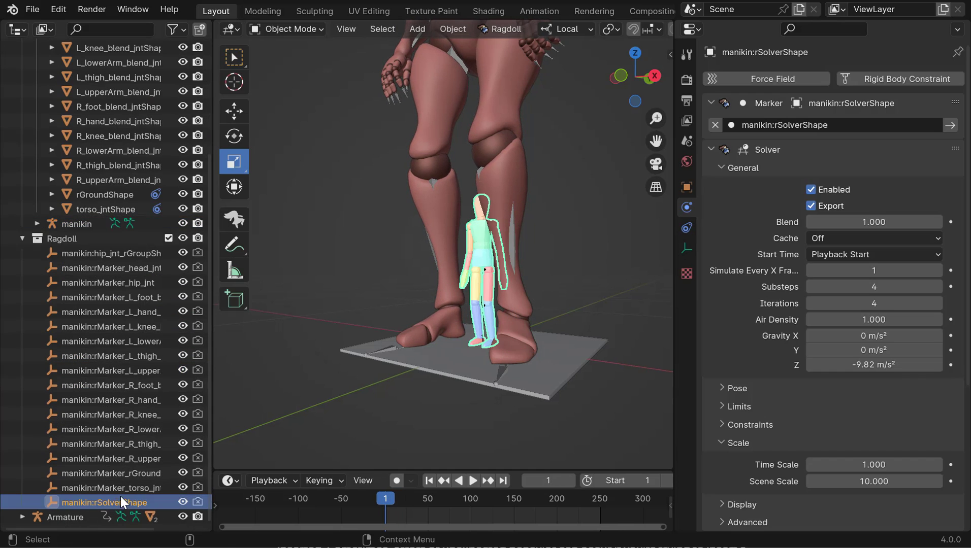
click(842, 482)
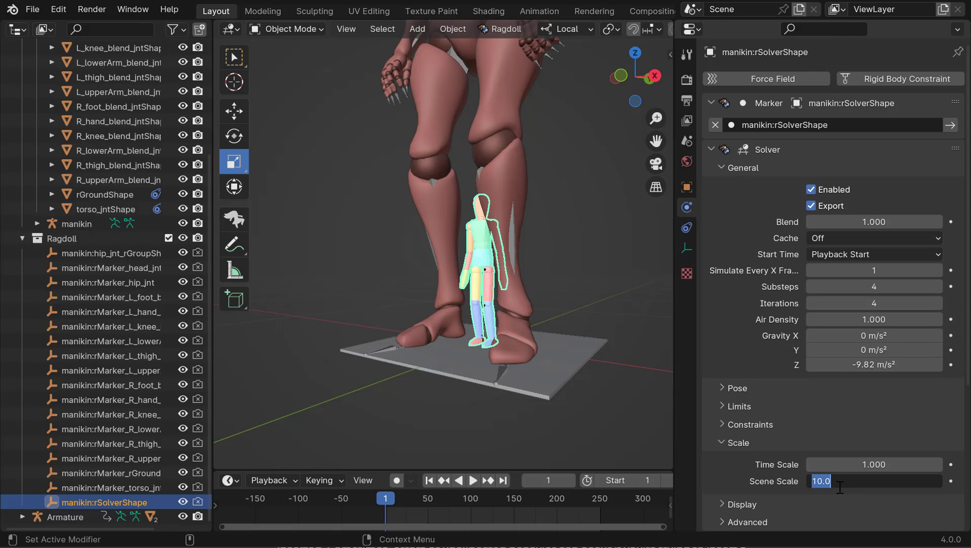
text(1)
key(Return)
- Deselect the solver and measure the character's height from the feet to the top of the head
alt+right_drag(505, 286, 441, 213)
alt+middle_drag(441, 213, 446, 307)
alt+drag(446, 307, 428, 130)
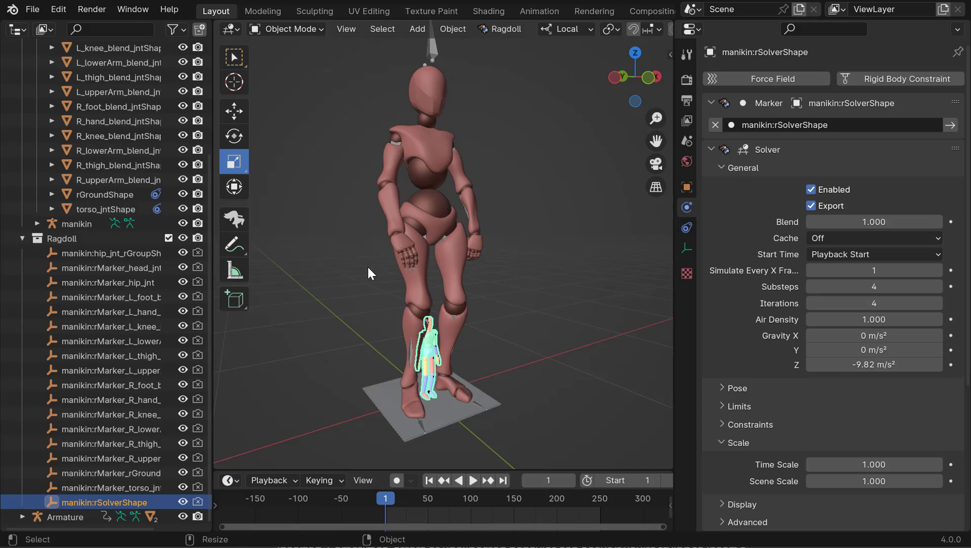
alt+drag(367, 267, 388, 242)
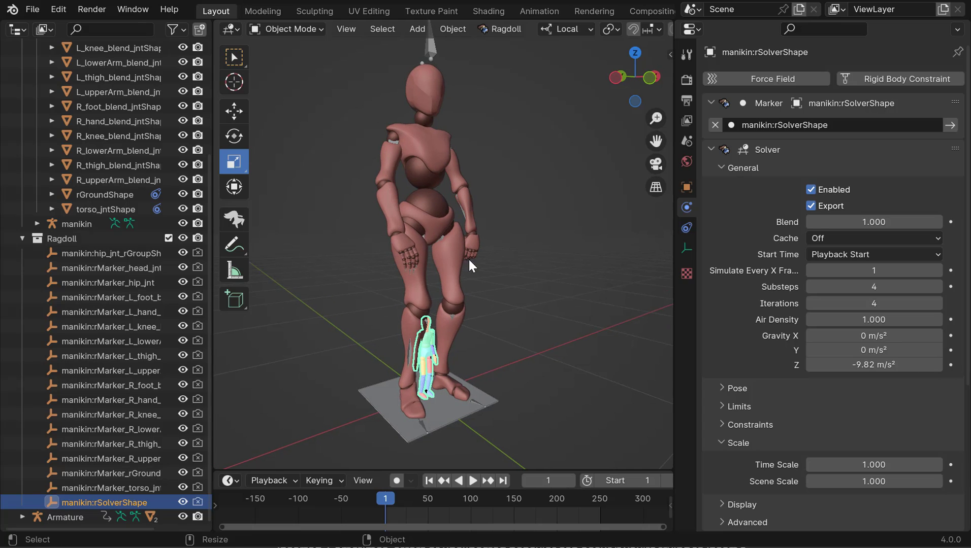
alt+drag(421, 231, 426, 120)
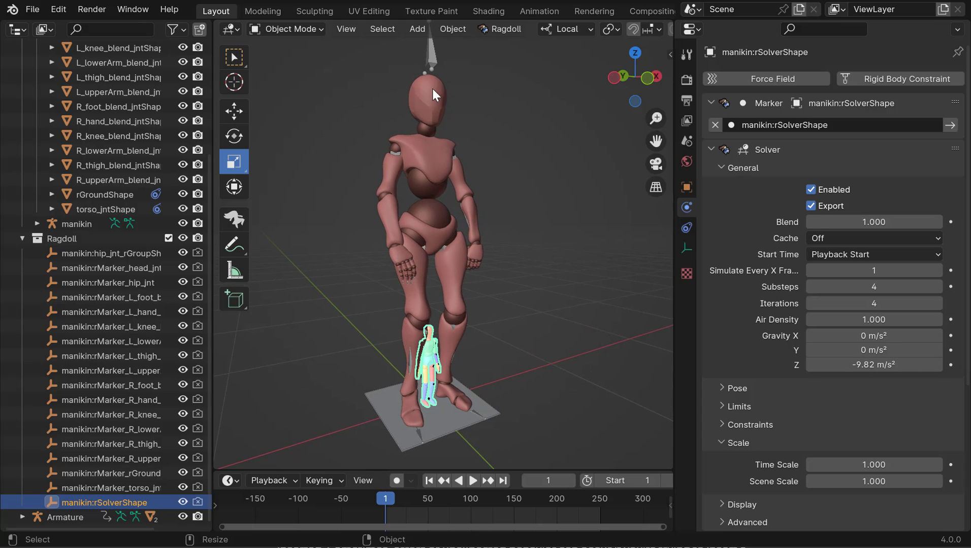
alt+drag(427, 241, 523, 189)
click(323, 252)
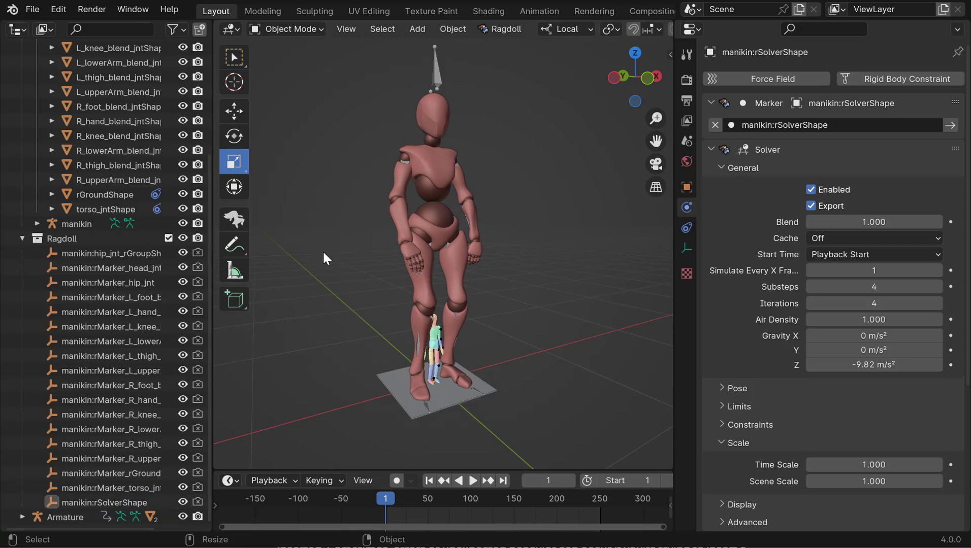
click(235, 272)
drag(438, 378, 430, 95)
alt+middle_drag(419, 315, 420, 300)
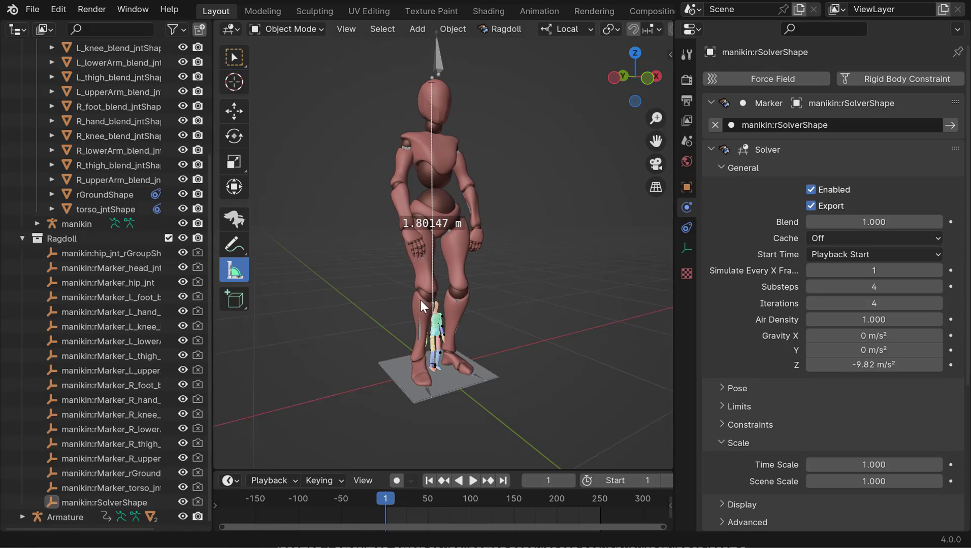
alt+right_drag(420, 301, 425, 297)
alt+drag(416, 306, 411, 304)
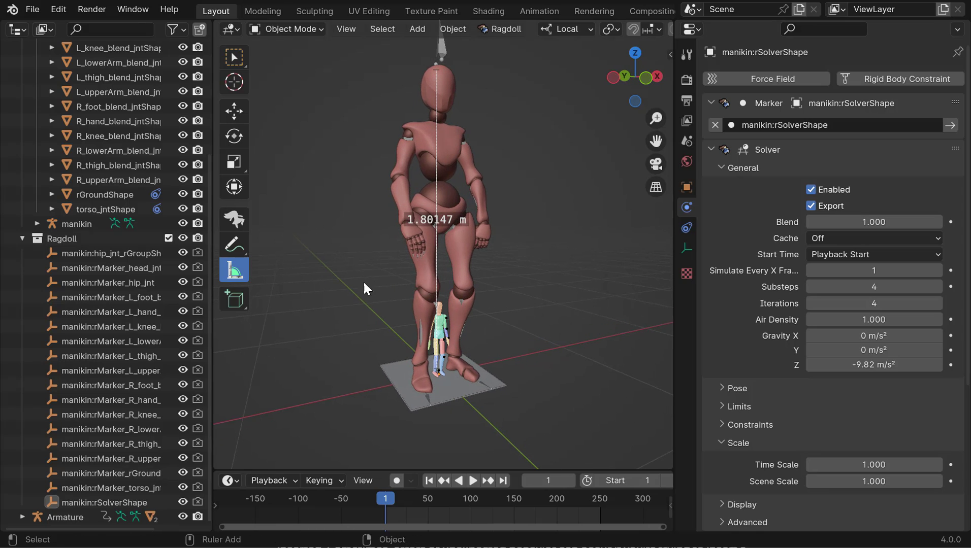
alt+drag(368, 285, 396, 284)
key(q)
- Play the simulation with the new scene scale and rewind to watch how the manikin falls beside the character
alt+middle_drag(396, 300, 397, 265)
alt+right_drag(397, 265, 401, 262)
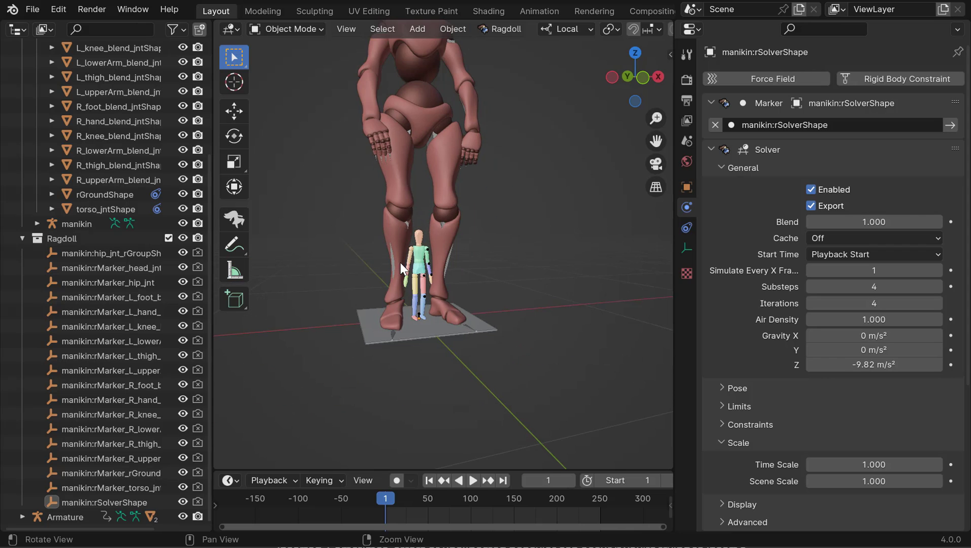
key(space)
alt+drag(432, 317, 477, 310)
key(space)
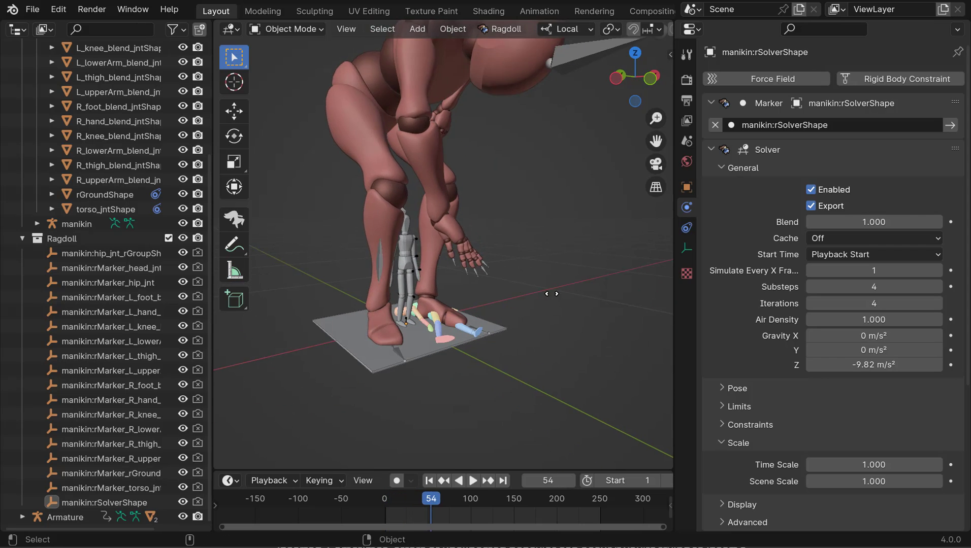
key(space)
drag(551, 294, 211, 234)
key(space)
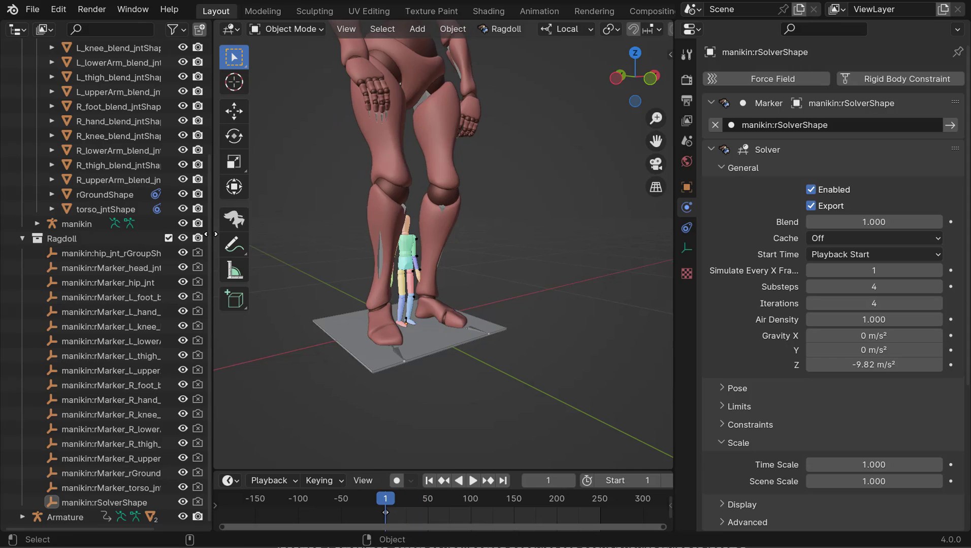
alt+drag(423, 289, 390, 306)
key(space)
key(space)
drag(520, 309, 446, 263)
alt+right_drag(446, 263, 436, 272)
alt+drag(436, 272, 441, 256)
alt+right_drag(441, 257, 431, 262)
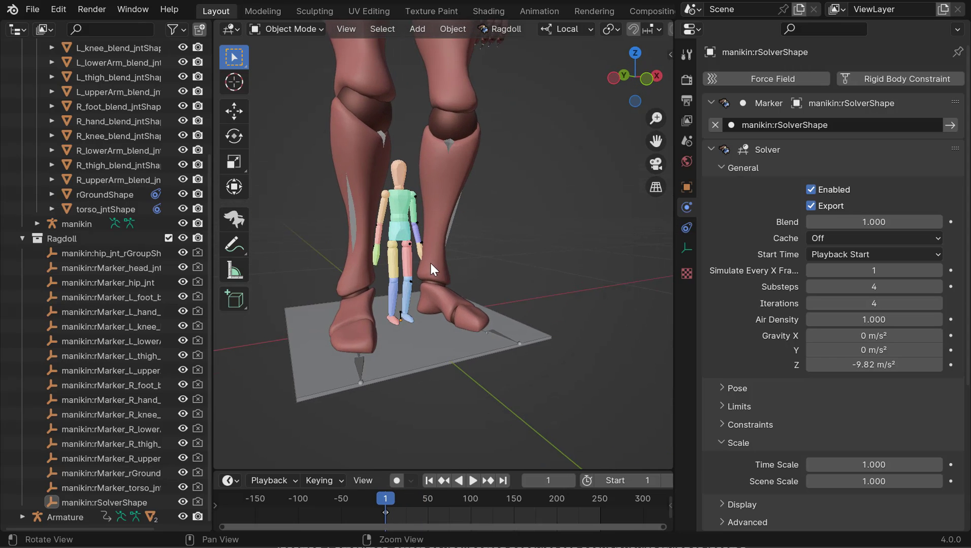
- Replay the manikin's collapse from closer angles around the character's feet and stop at frame 52
alt+drag(431, 263, 442, 289)
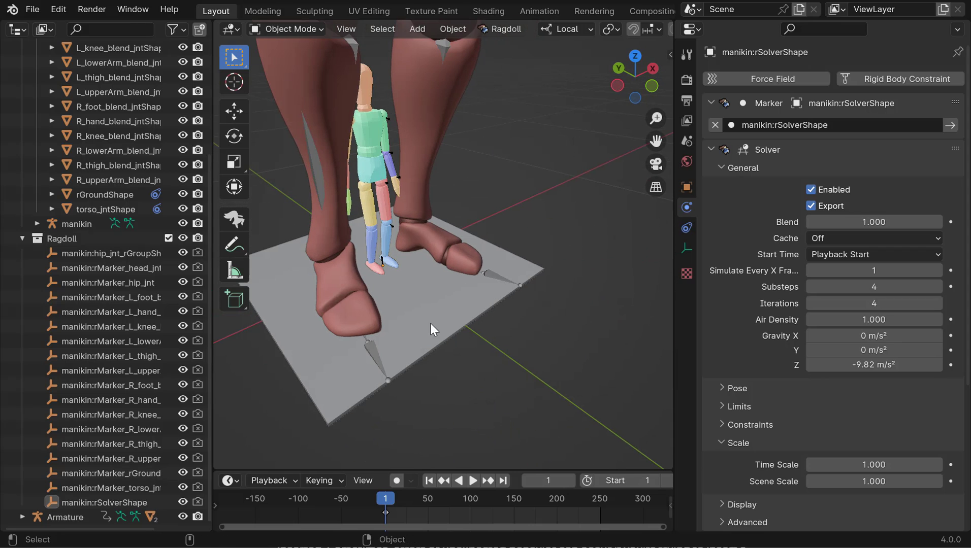
alt+drag(430, 325, 411, 296)
key(space)
key(Escape)
alt+drag(386, 251, 408, 306)
key(space)
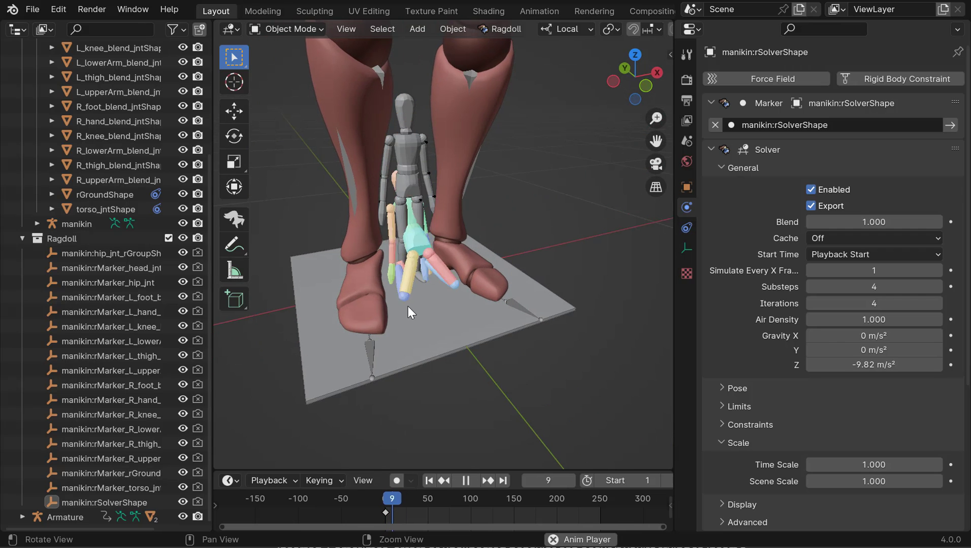
key(space)
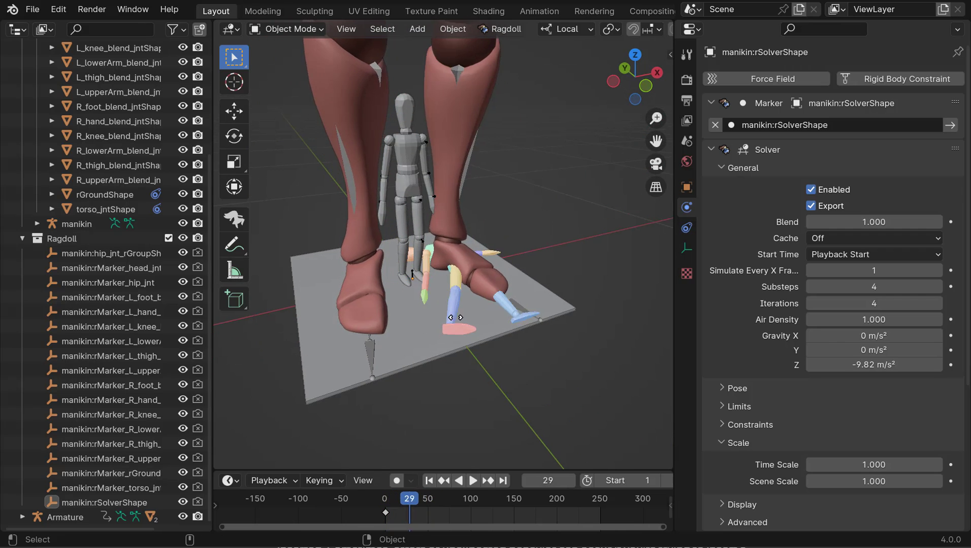
key(shift+Left)
key(space)
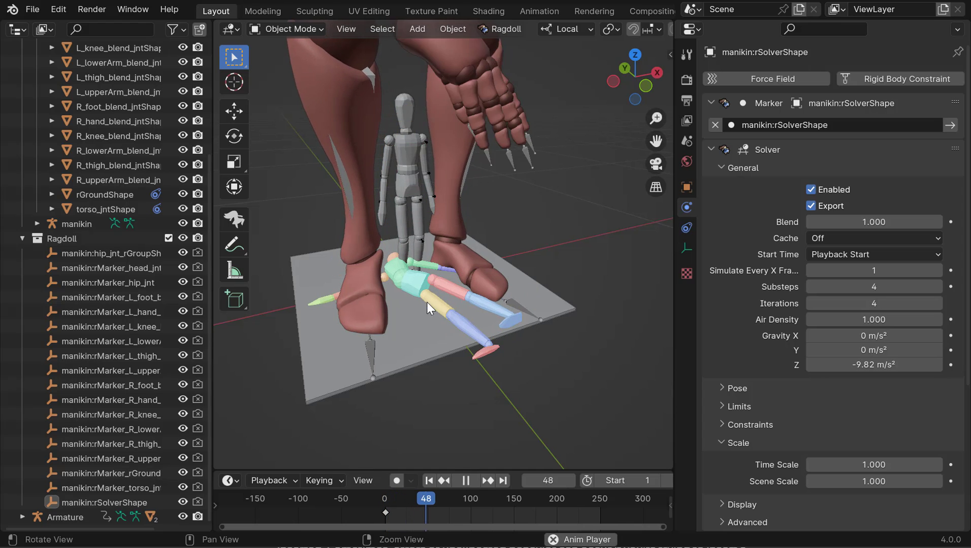
key(space)
drag(427, 303, 366, 302)
key(space)
alt+drag(366, 301, 345, 280)
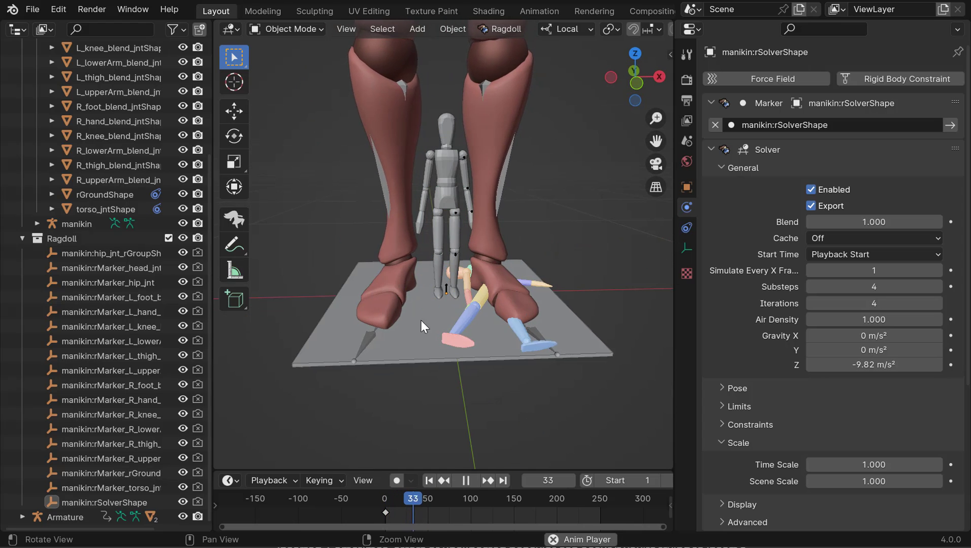
key(space)
alt+drag(420, 320, 456, 305)
alt+right_drag(456, 304, 490, 310)
key(space)
key(space)
alt+drag(501, 293, 462, 267)
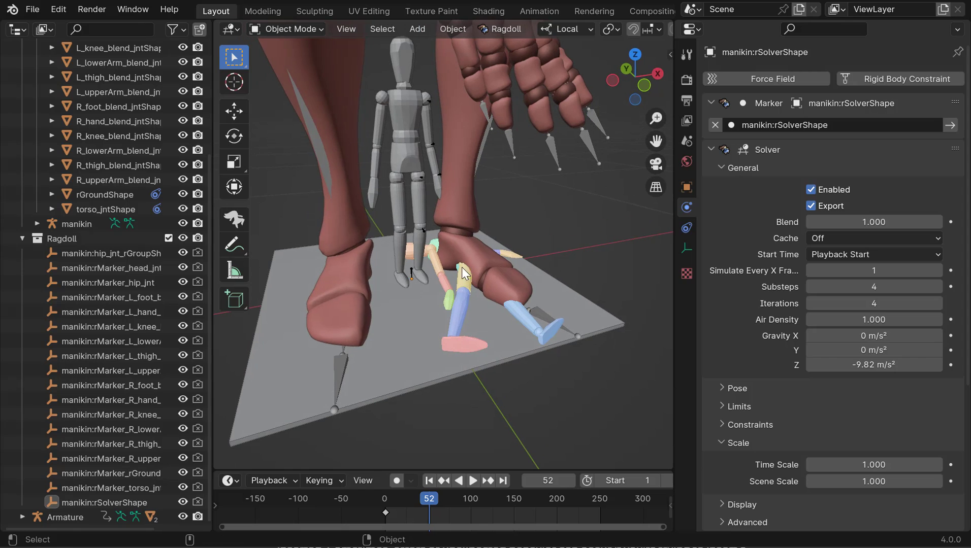
alt+middle_drag(446, 238, 435, 284)
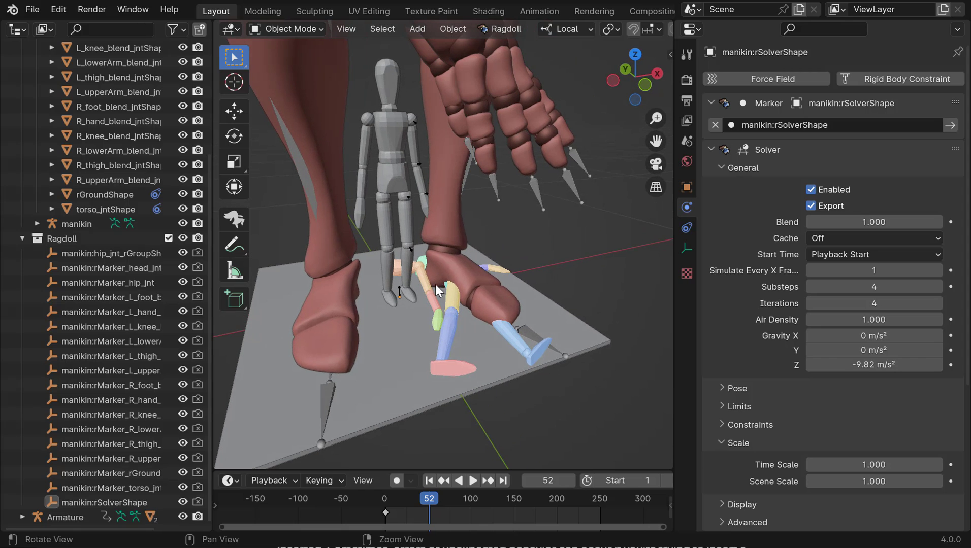
alt+drag(408, 282, 424, 276)
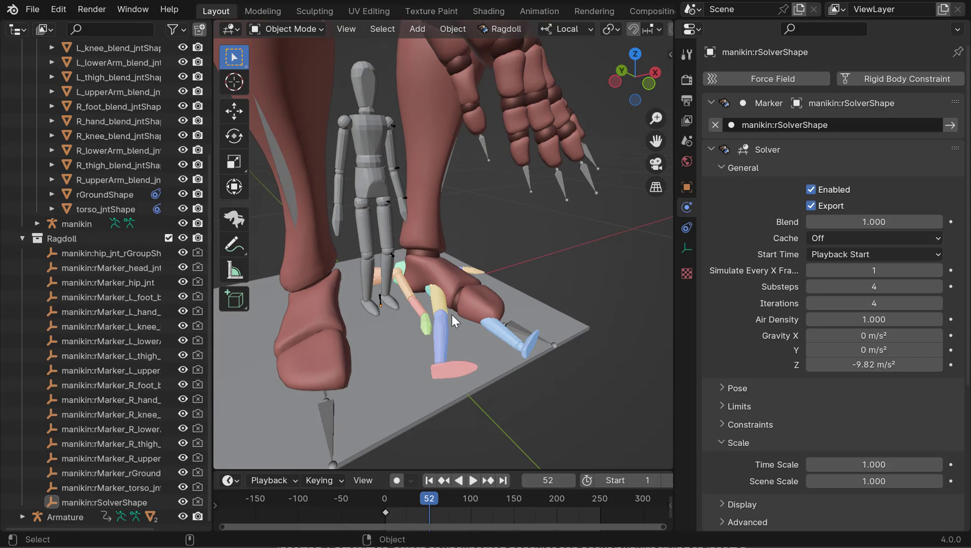
- Snap the manikin rig to its simulated pose at frame 52
alt+drag(452, 315, 287, 232)
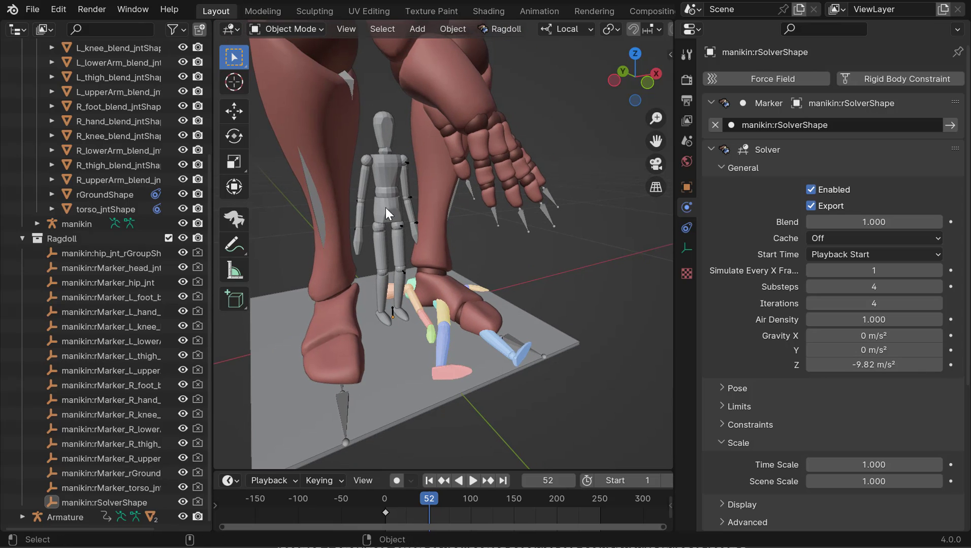
alt+drag(385, 207, 396, 173)
alt+right_drag(392, 222, 396, 204)
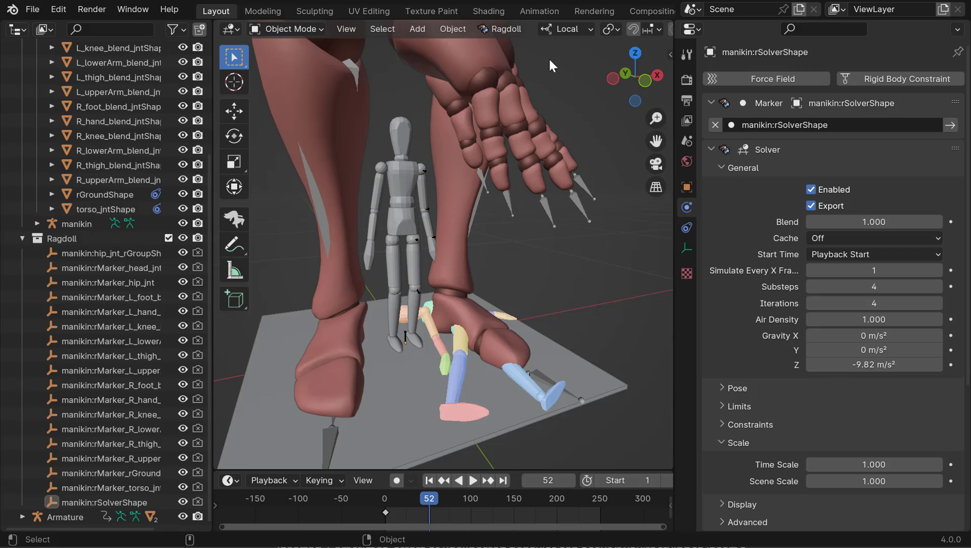
click(499, 28)
click(528, 129)
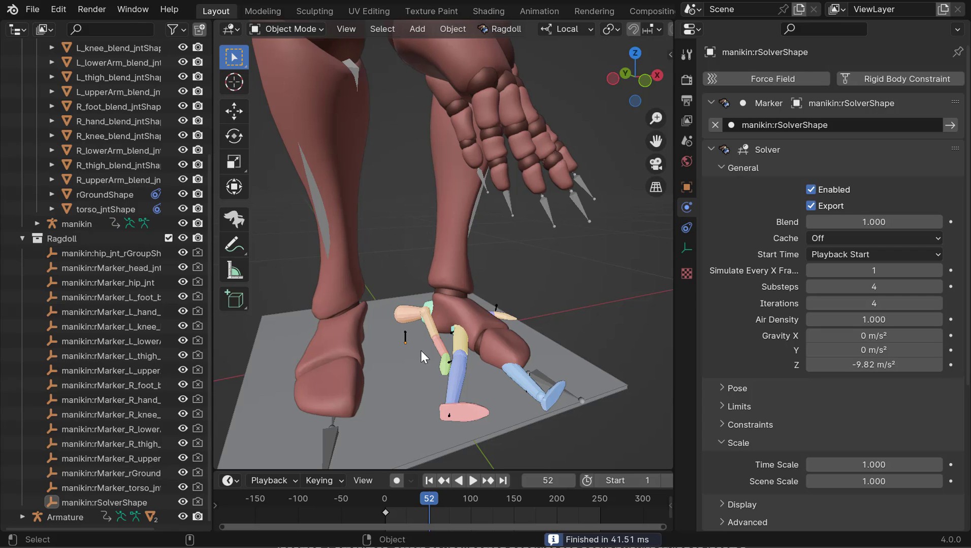
- Play the simulation from the snapped pose, rewind to frame 1 and view the manikin from above the character's feet
alt+drag(421, 351, 490, 294)
alt+drag(490, 370, 461, 347)
key(space)
key(space)
key(shift+Left)
alt+drag(489, 314, 253, 269)
key(space)
key(space)
alt+drag(438, 243, 449, 264)
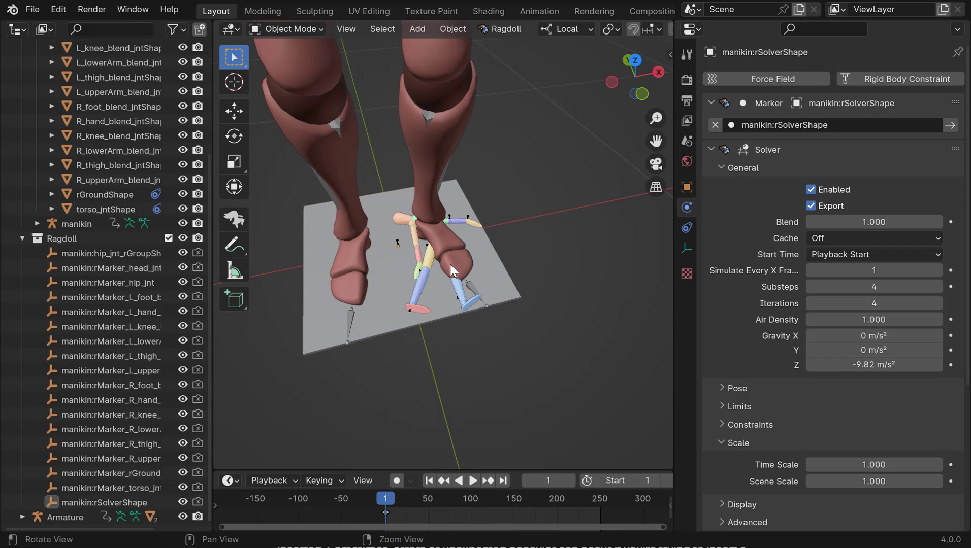
- Select the manikin armature, then move and rotate it in front of the character's feet
click(82, 219)
key(w)
alt+middle_drag(413, 244, 415, 253)
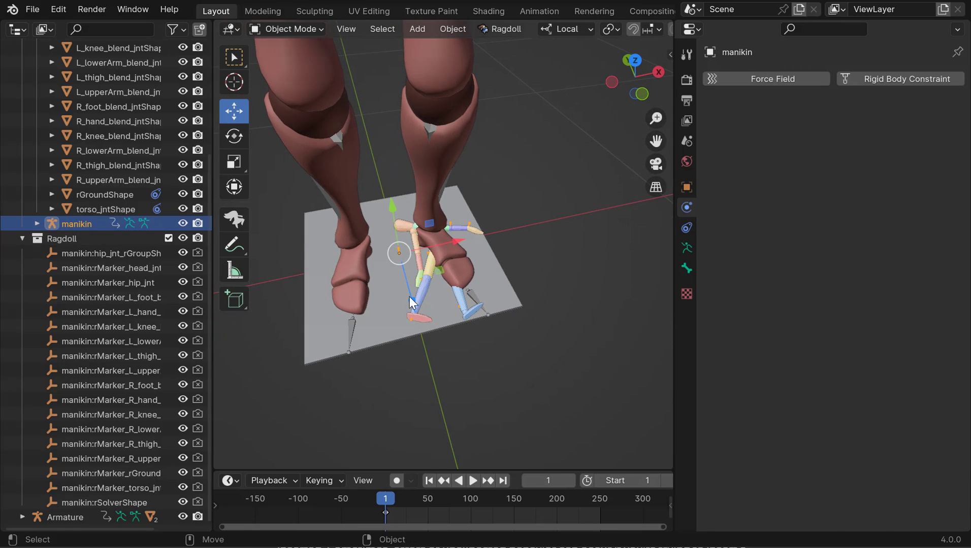
mouse_move(410, 297)
mouse_down()
mouse_move(431, 361)
mouse_move(383, 348)
mouse_move(418, 342)
mouse_move(404, 336)
mouse_move(394, 287)
mouse_up()
key(e)
key(w)
- Raise the manikin above the character's feet and replay the simulation to check its new position
key(space)
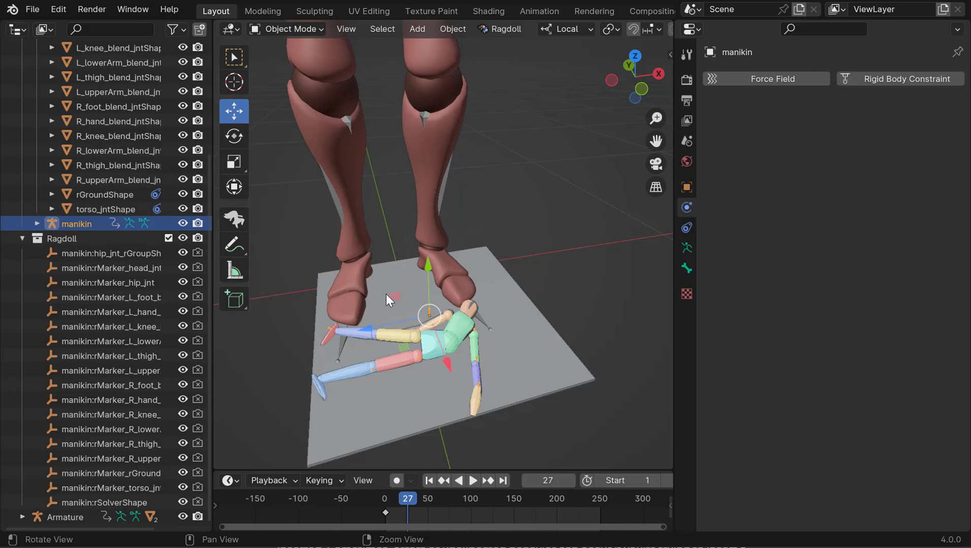
middle_drag(386, 295, 389, 271)
key(space)
drag(389, 271, 381, 274)
alt+drag(367, 284, 307, 253)
key(space)
key(space)
drag(442, 285, 439, 219)
key(space)
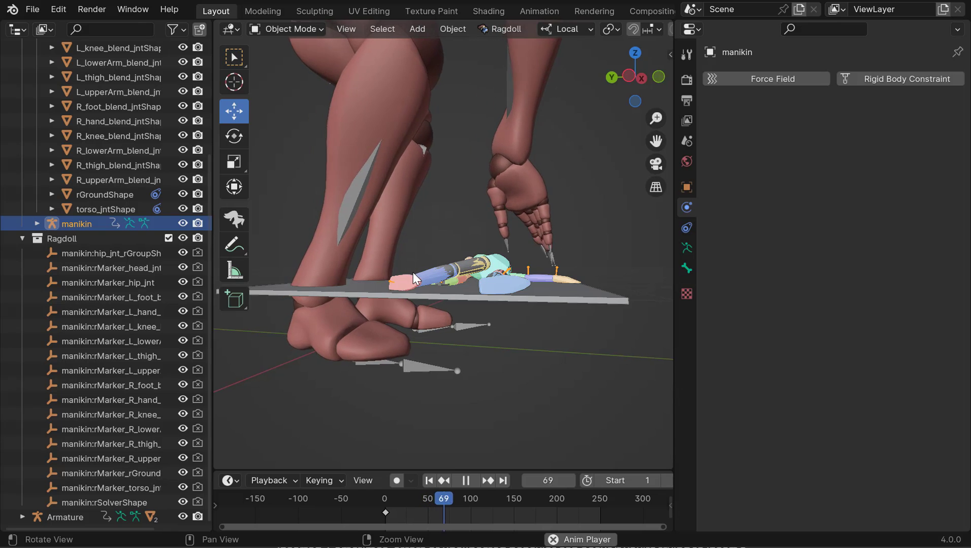
- Shift the manikin along its local X axis and replay the simulation, stopping at frame 83
key(space)
alt+drag(420, 254, 420, 261)
drag(401, 255, 434, 284)
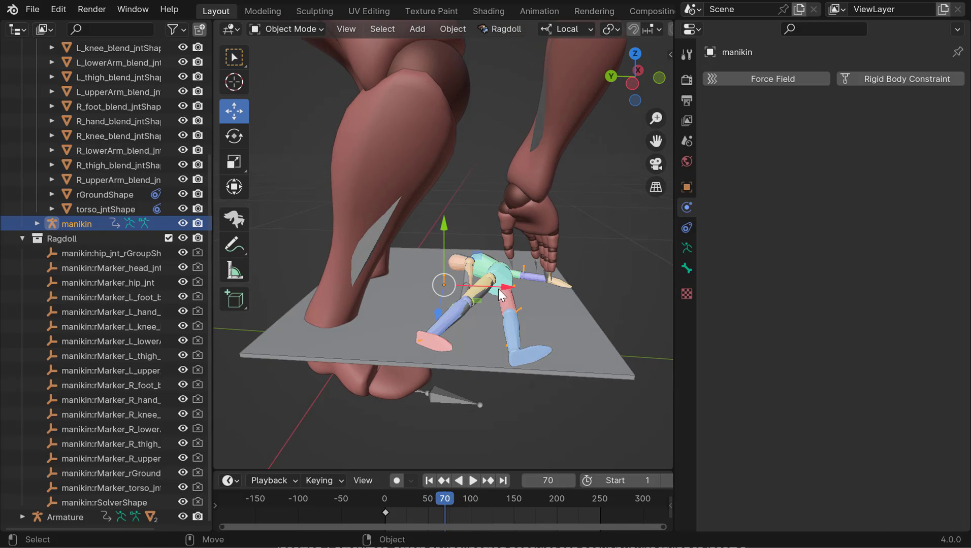
drag(511, 290, 395, 308)
alt+drag(401, 309, 513, 304)
alt+right_drag(513, 305, 503, 297)
key(space)
key(space)
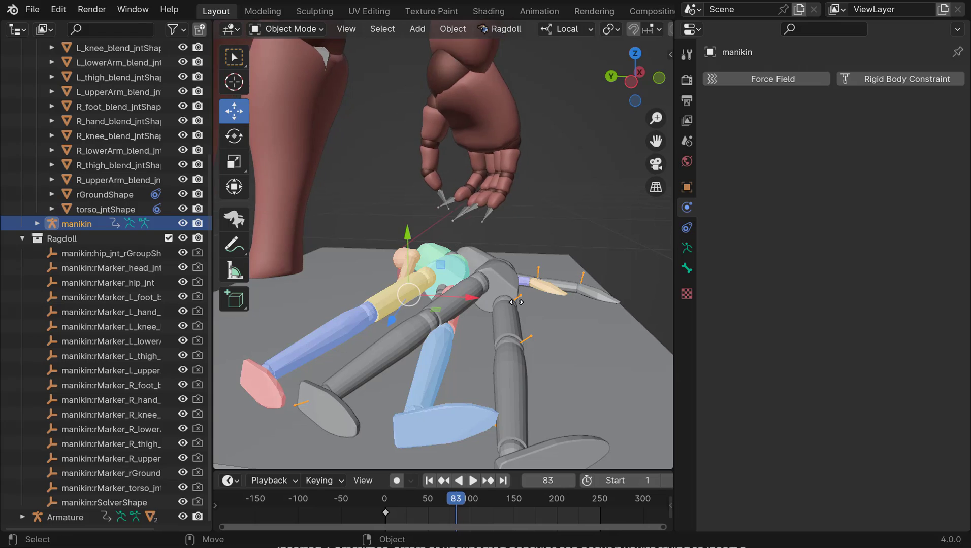
- Rewind and replay the manikin's fall from a close view of the ground plate, then return to frame 1
key(shift+Left)
alt+drag(425, 260, 413, 311)
key(space)
alt+drag(459, 287, 480, 280)
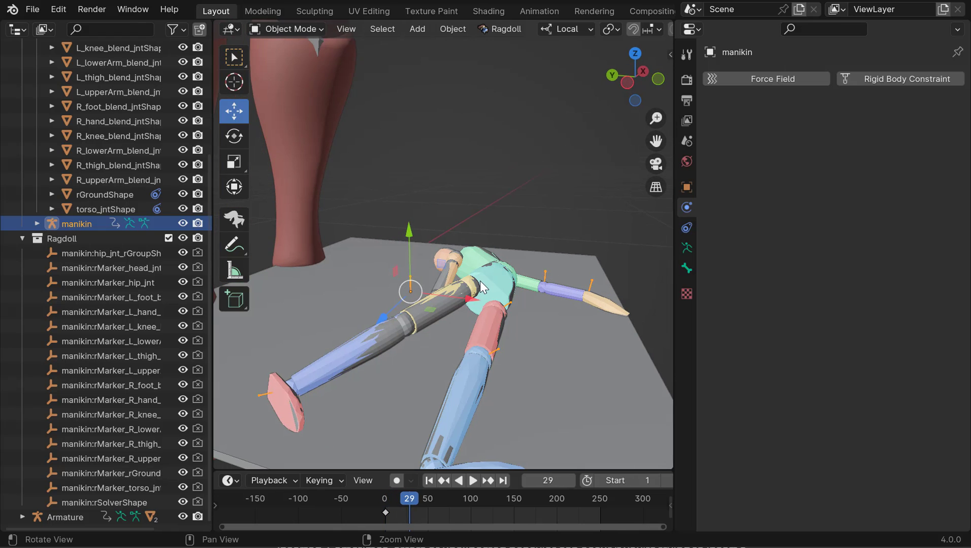
key(space)
key(shift+Left)
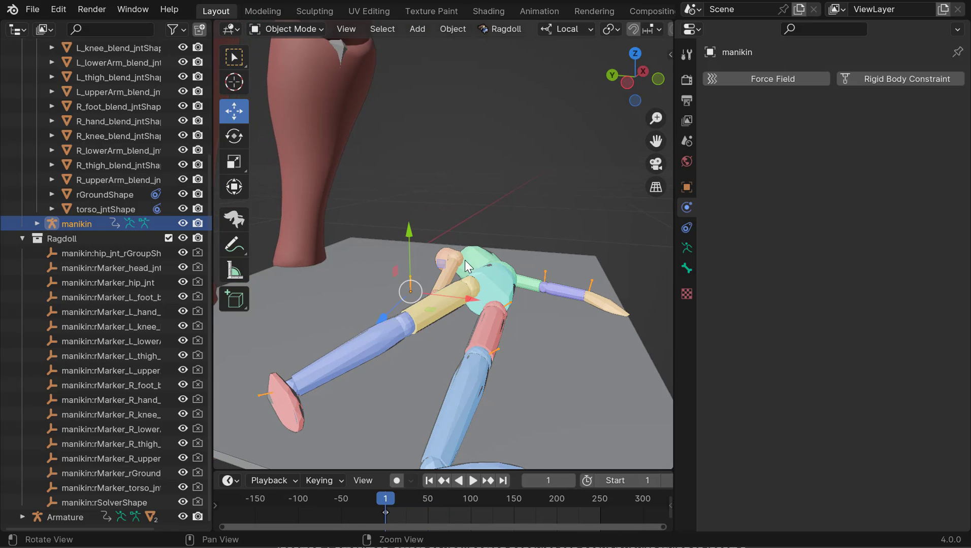
- Activate the Ragdoll manipulator and switch it to live simulation mode
alt+right_drag(477, 281, 431, 272)
click(238, 220)
alt+drag(427, 269, 424, 246)
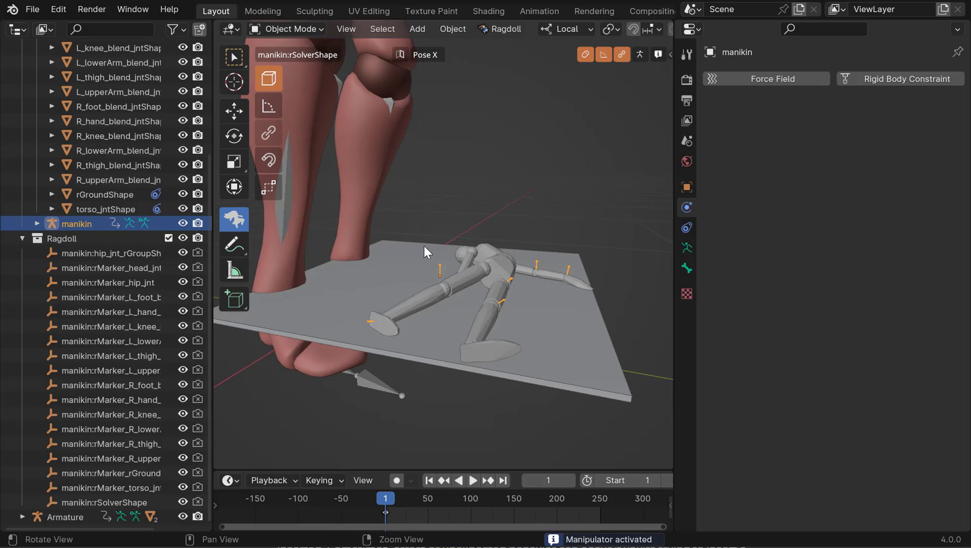
alt+right_drag(424, 247, 452, 246)
click(265, 162)
mouse_move(430, 244)
alt+mouse_down()
mouse_move(463, 266)
mouse_move(436, 290)
mouse_move(519, 203)
mouse_move(468, 280)
mouse_move(408, 256)
alt+mouse_up()
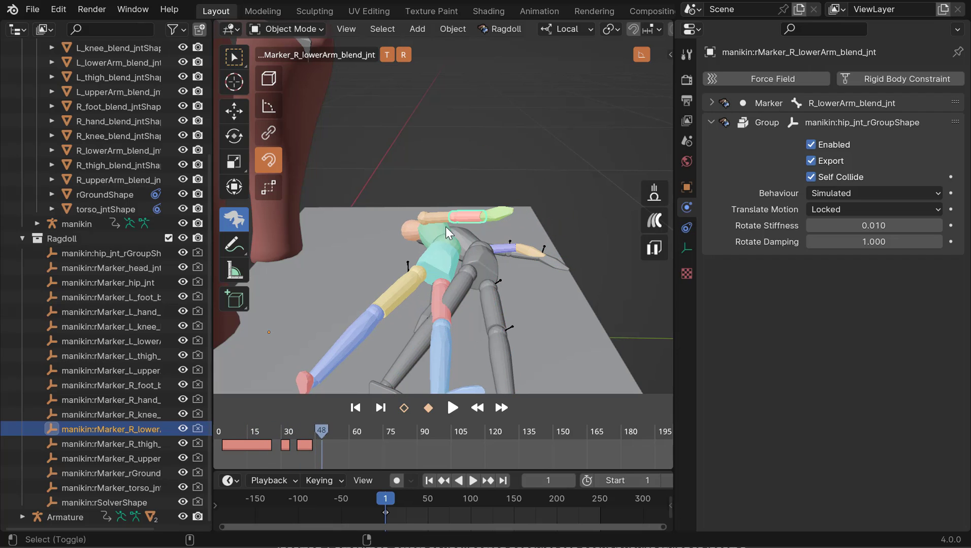
- Pull the manikin around the ground plate by its right forearm and other body parts in the live simulation
drag(446, 227, 533, 199)
mouse_move(386, 309)
mouse_down()
mouse_move(472, 284)
mouse_move(465, 299)
mouse_move(439, 285)
mouse_move(443, 255)
mouse_move(520, 254)
mouse_move(420, 243)
mouse_move(426, 210)
mouse_up()
click(657, 196)
click(657, 196)
alt+drag(435, 215, 391, 227)
mouse_move(466, 211)
shift+mouse_down()
mouse_move(520, 200)
mouse_move(468, 195)
mouse_move(477, 203)
mouse_move(502, 186)
shift+mouse_up()
shift+drag(510, 223, 534, 224)
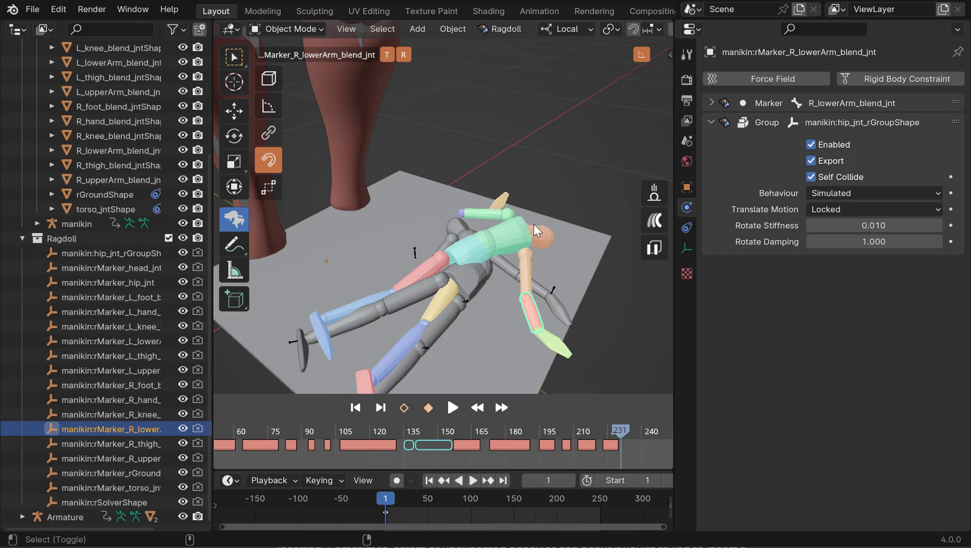
- Settle the manikin's live pose, snap the rig to it and leave the manipulator
click(657, 193)
mouse_move(461, 293)
middle_down()
mouse_move(561, 273)
mouse_move(533, 259)
mouse_move(467, 299)
mouse_move(485, 275)
middle_up()
click(655, 196)
click(405, 410)
mouse_move(485, 274)
alt+mouse_down()
mouse_move(482, 247)
mouse_move(493, 285)
alt+mouse_up()
key(q)
click(497, 227)
- Play the simulation from the new lying pose, stop at frame 53 and return to frame 1
scroll(498, 224, down, 3)
alt+drag(498, 225, 369, 268)
key(space)
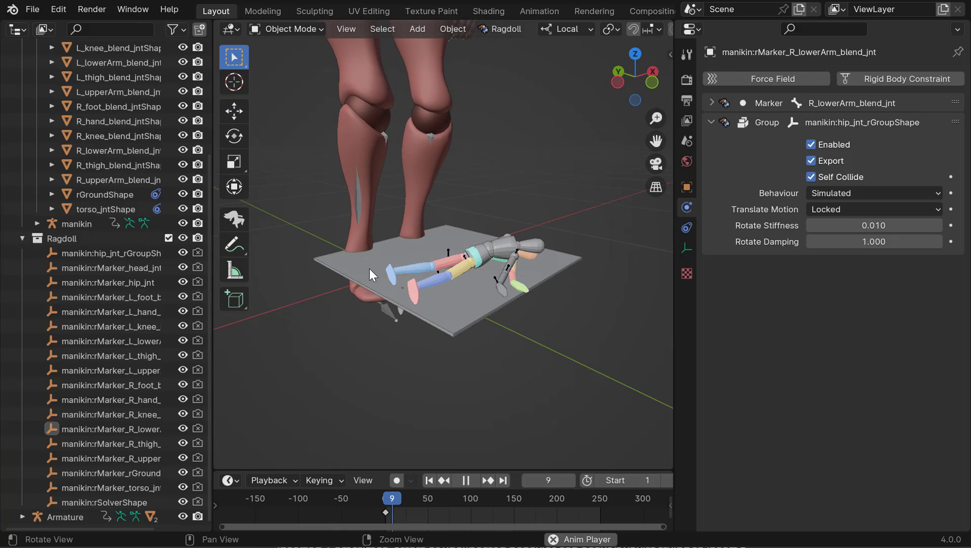
key(space)
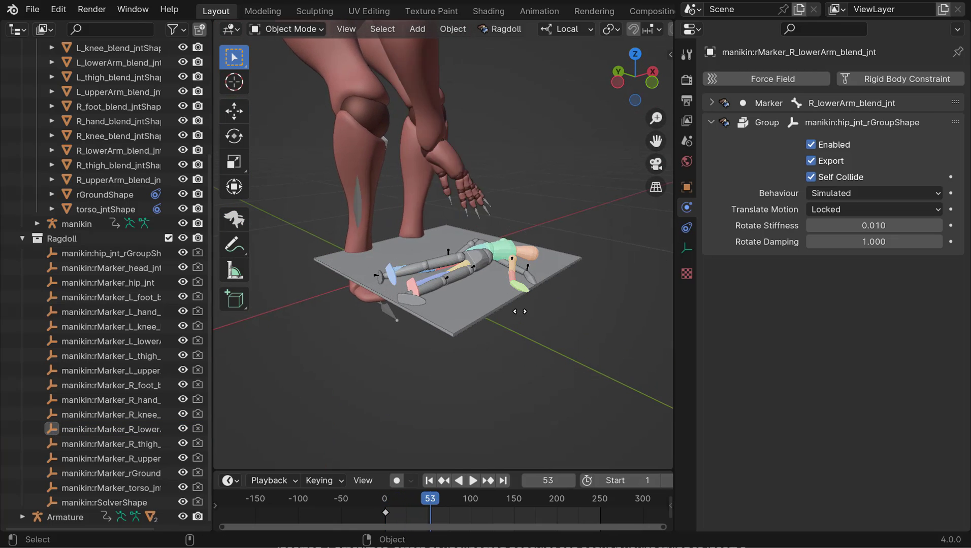
drag(519, 310, 448, 310)
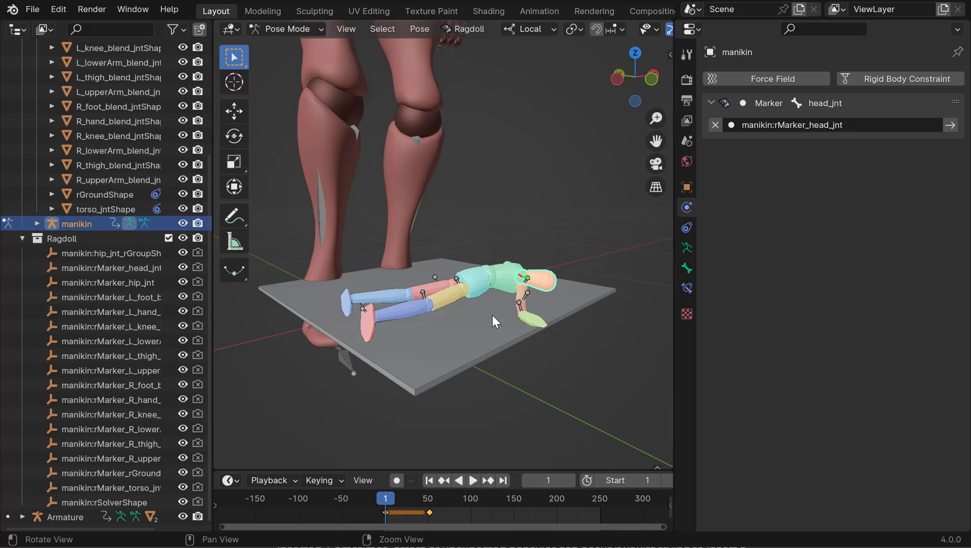
- Replay the manikin's motion in Pose Mode and delete the head bone's keyframe at frame 52
key(space)
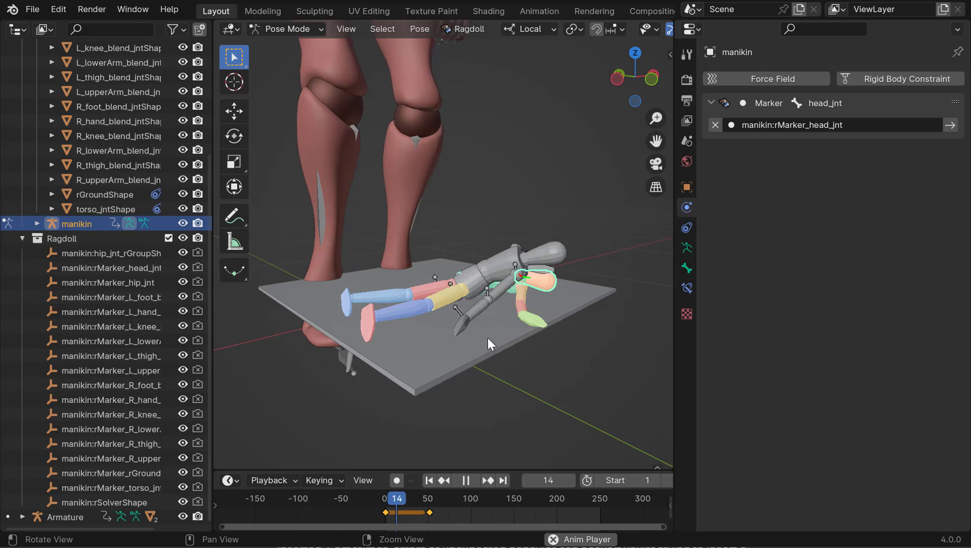
key(space)
key(shift+Left)
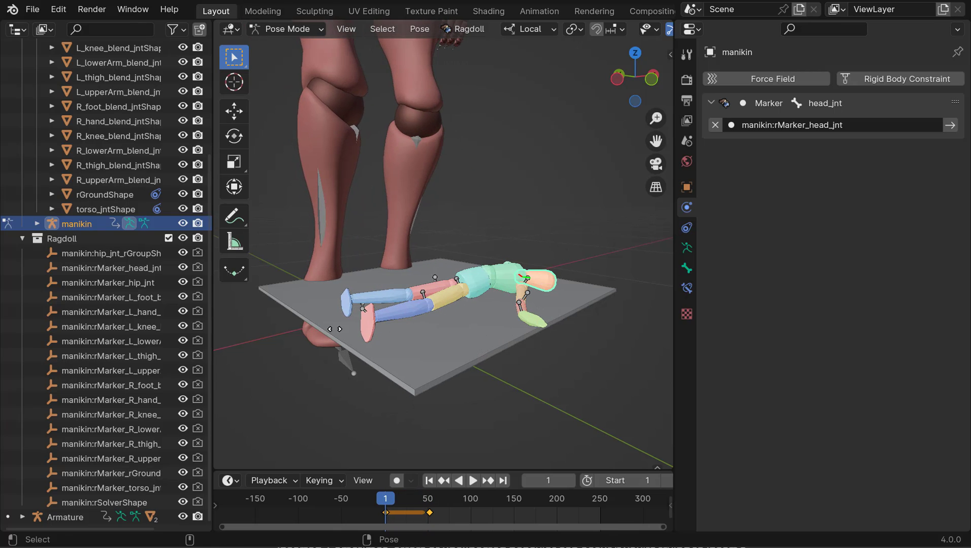
key(Delete)
alt+drag(469, 322, 486, 322)
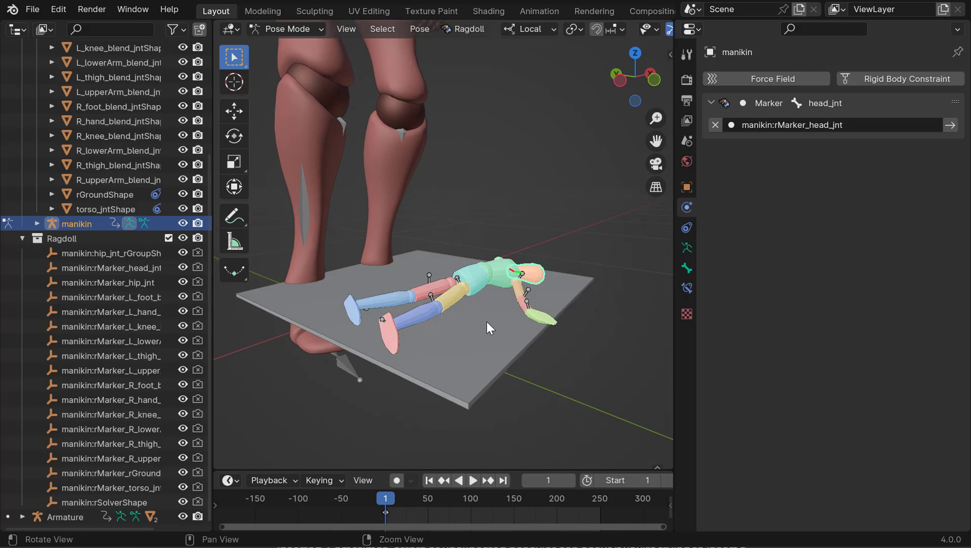
- Box-select all of the manikin's bones and delete their keyframes at frame 52
key(space)
key(space)
key(shift+Left)
drag(324, 188, 648, 413)
drag(606, 356, 326, 190)
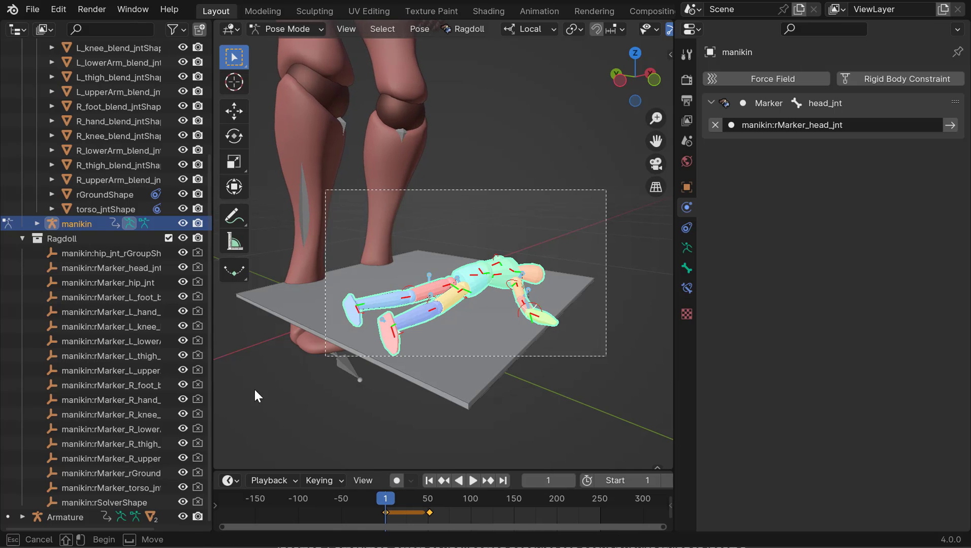
key(Delete)
- Replay the simulation from several angles around the character's legs and rewind to frame 1
alt+drag(482, 325, 457, 312)
key(space)
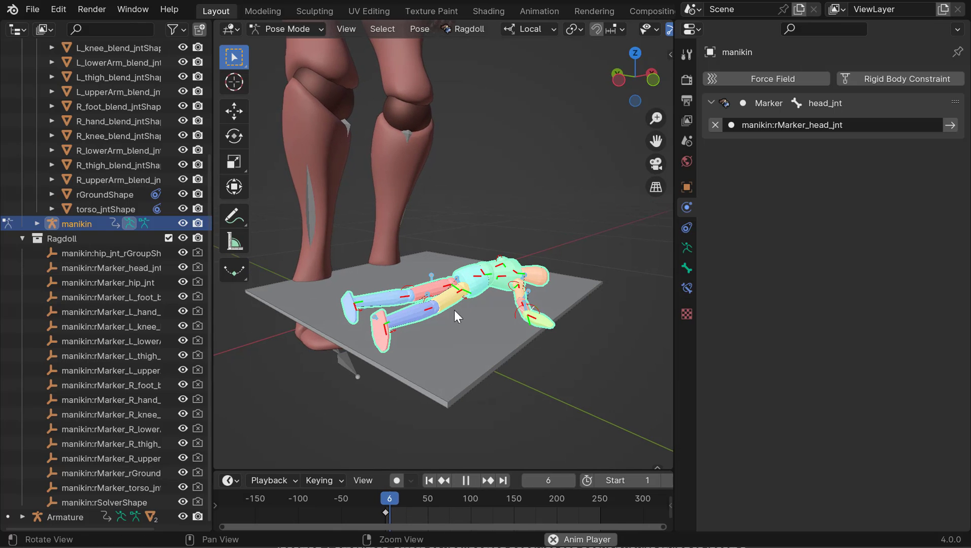
alt+drag(518, 335, 496, 309)
key(space)
key(space)
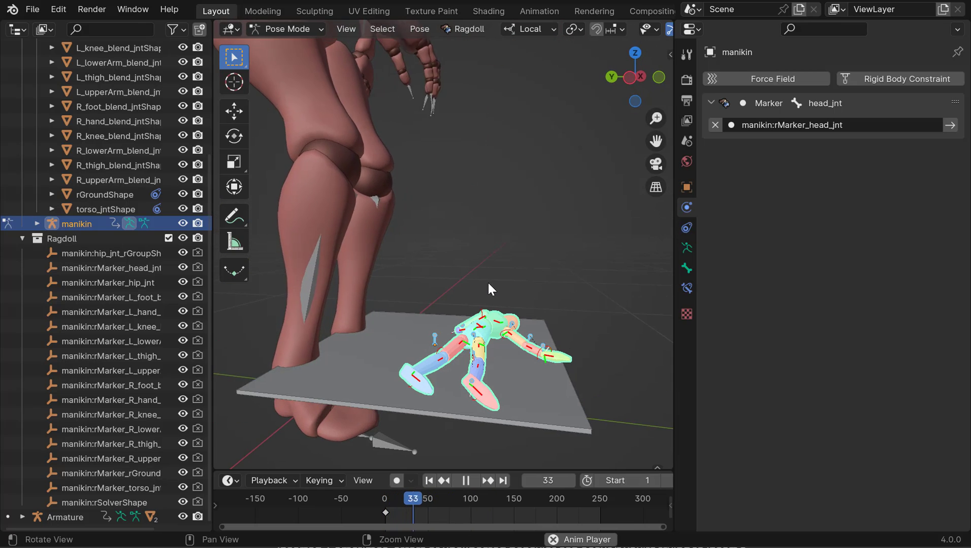
key(space)
alt+drag(488, 285, 351, 298)
key(space)
key(space)
key(shift+Left)
alt+drag(482, 228, 538, 252)
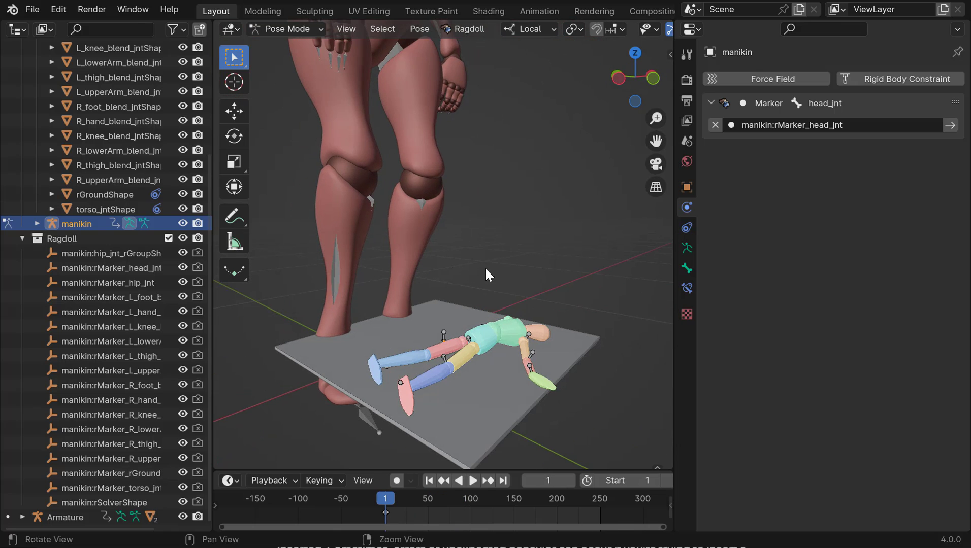
alt+drag(485, 269, 499, 228)
key(F3)
text(arma)
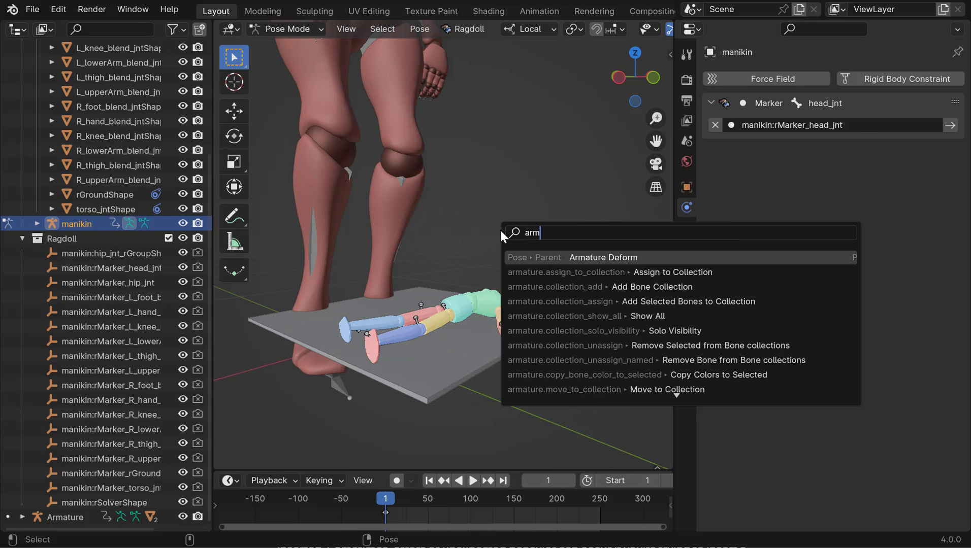
key(Escape)
alt+middle_drag(486, 229, 489, 230)
- Return to Object Mode, deselect the manikin and add a new armature
key(ctrl+Tab)
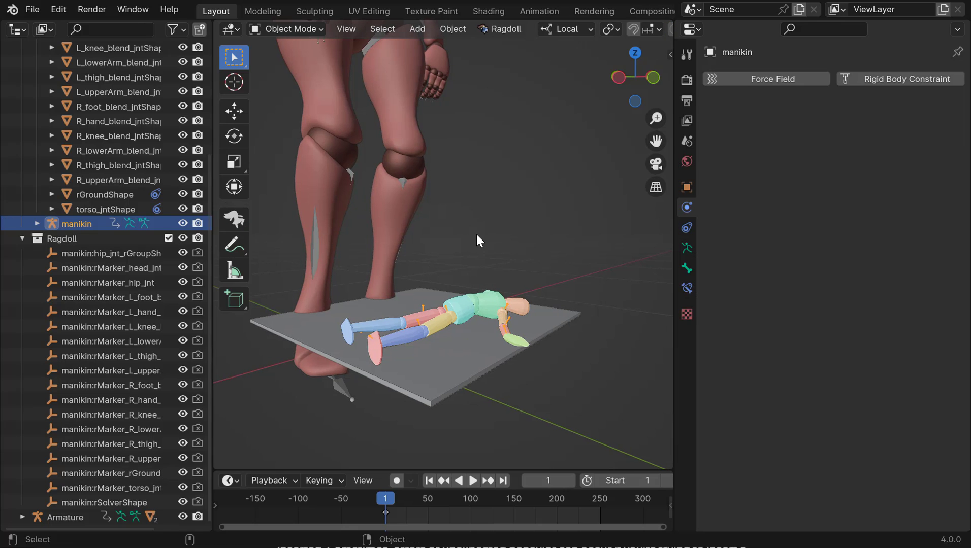
click(471, 234)
key(F3)
text(armature)
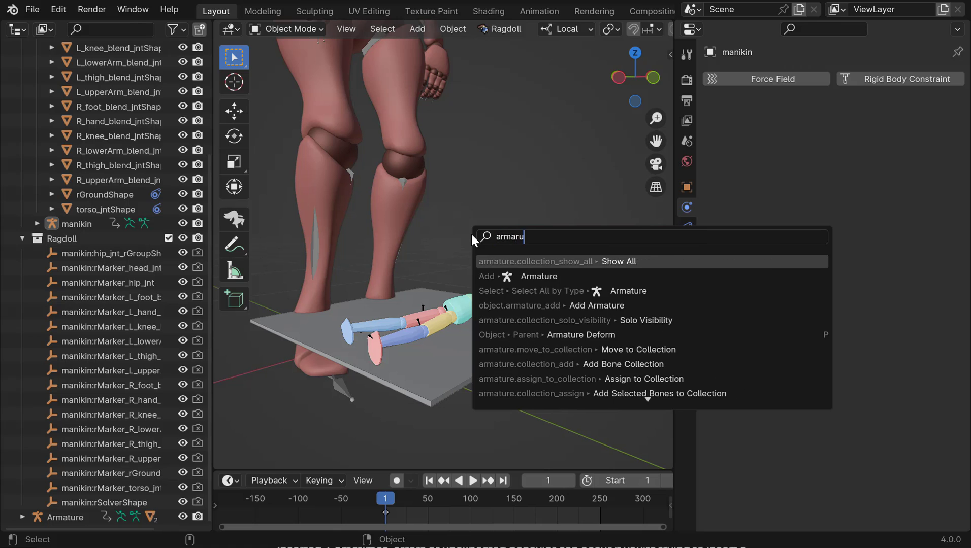
key(Return)
- Move the new armature over to the lying manikin and enter Edit Mode
alt+drag(384, 305, 434, 311)
key(w)
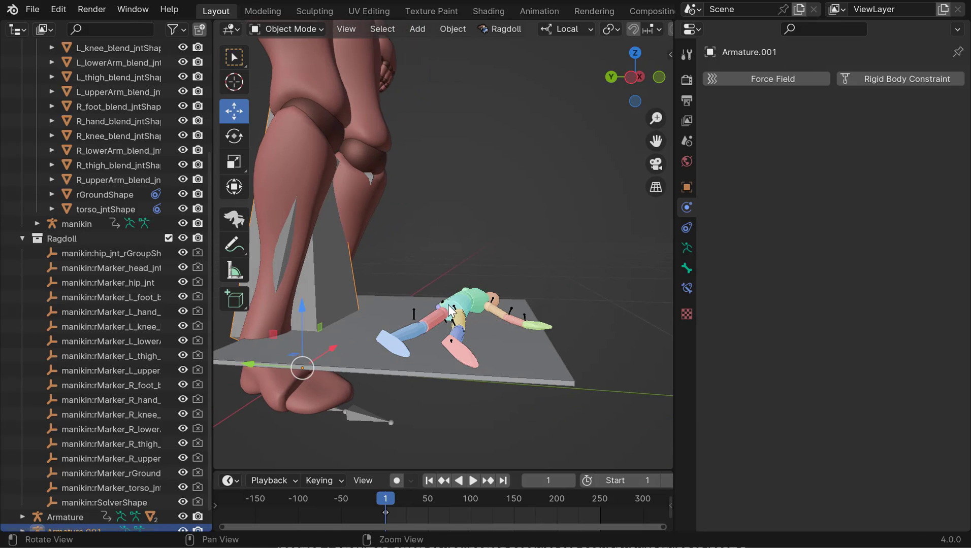
middle_drag(389, 329, 572, 266)
alt+right_drag(591, 285, 526, 264)
alt+drag(527, 264, 522, 277)
key(Tab)
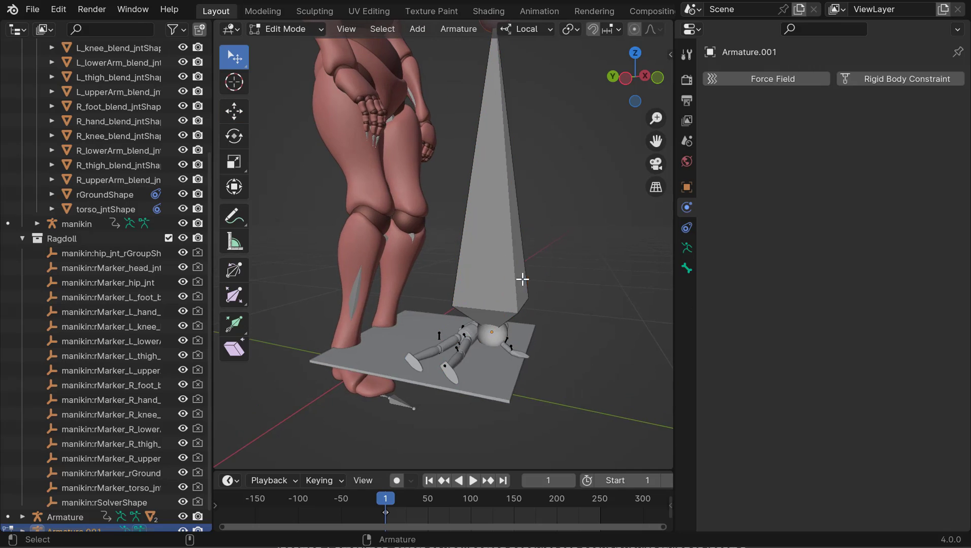
- Shrink the bone by lowering its tip and position it upright beside the manikin's torso
alt+middle_drag(523, 277, 500, 292)
alt+right_drag(470, 184, 449, 178)
click(472, 57)
key(w)
middle_drag(530, 224, 535, 451)
alt+drag(507, 393, 447, 371)
alt+right_drag(447, 371, 490, 353)
alt+drag(490, 353, 479, 342)
middle_drag(480, 341, 507, 390)
alt+drag(567, 378, 510, 318)
middle_drag(510, 317, 514, 339)
alt+drag(518, 343, 538, 355)
- Extrude four more bones upward from the tip to form a five-bone chain
key(ctrl+e)
middle_drag(538, 356, 529, 316)
middle_drag(544, 367, 542, 322)
middle_drag(540, 347, 546, 301)
alt+drag(547, 327, 466, 343)
key(4)
- Select the five chain bones from base to tip in Pose Mode and assign Ragdoll markers to them
key(ctrl+Tab)
shift+click(407, 280)
shift+click(400, 244)
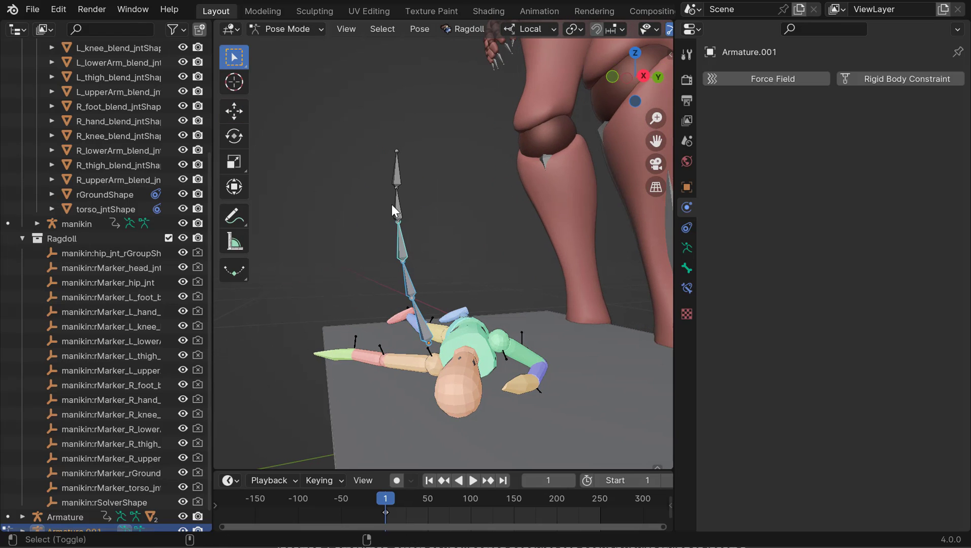
shift+click(393, 204)
shift+click(396, 175)
click(457, 31)
click(474, 64)
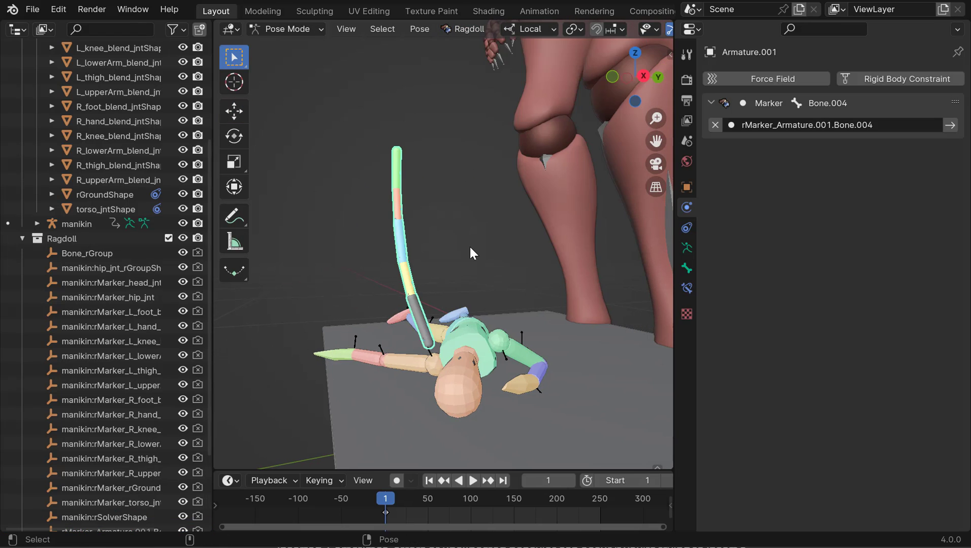
- Return to Object Mode and select the marker of the chain's base bone with the Ragdoll manipulator
mouse_move(463, 302)
alt+mouse_down()
mouse_move(451, 333)
mouse_move(463, 325)
alt+mouse_up()
alt+drag(467, 390, 436, 287)
alt+right_drag(437, 287, 455, 290)
click(400, 270)
alt+drag(400, 270, 386, 255)
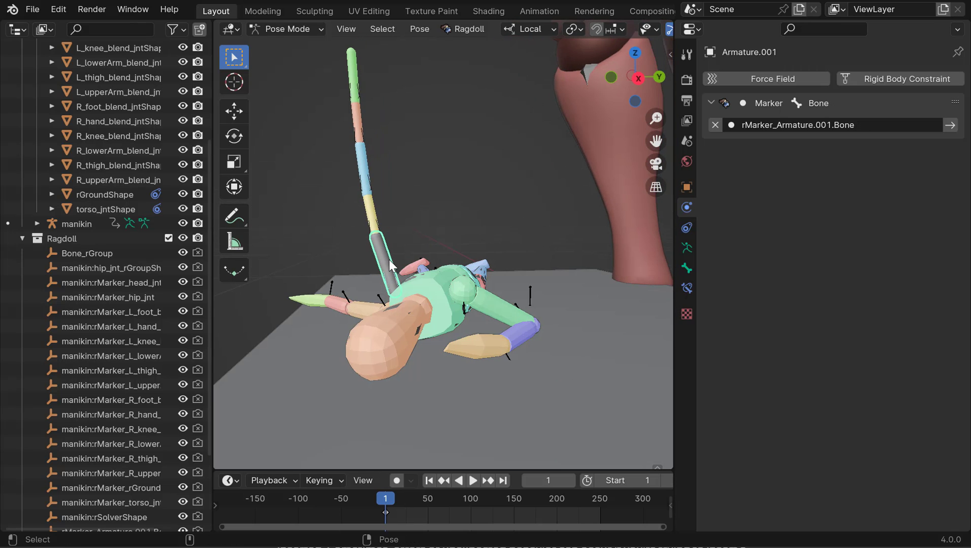
key(ctrl+Tab)
click(364, 240)
key(t)
click(384, 256)
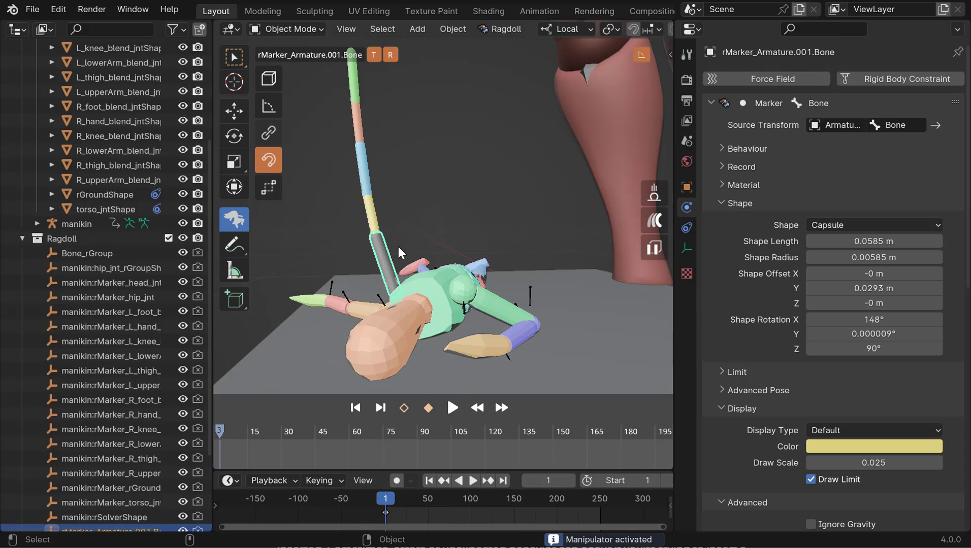
- Play the chain's simulation in the manipulator from a wider view, rewind it and leave the manipulator
alt+drag(397, 244, 518, 235)
key(space)
key(shift+Left)
key(space)
key(space)
key(q)
- Deselect the marker, play the simulation to watch the chain fall beside the manikin, and rewind to frame 1
click(500, 217)
key(space)
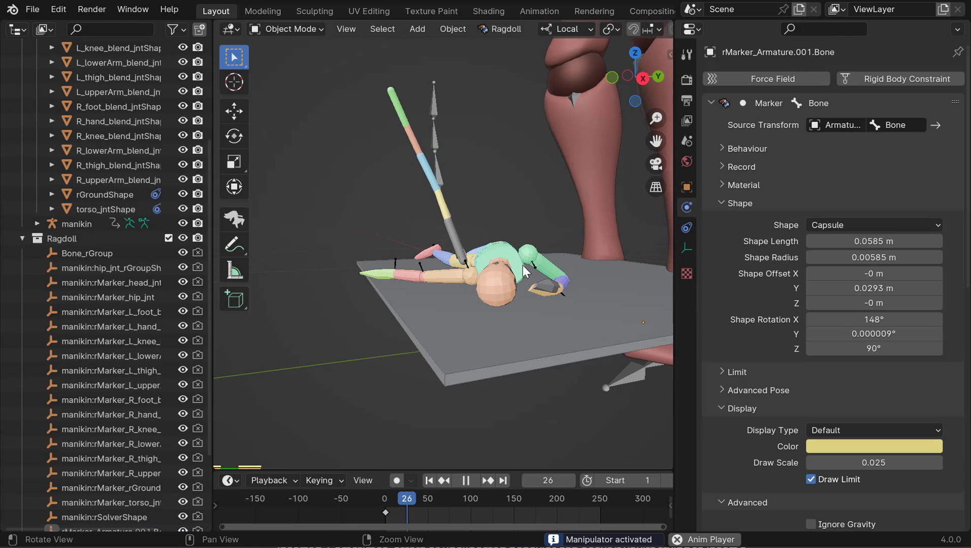
alt+drag(456, 243, 493, 251)
key(space)
key(shift+Left)
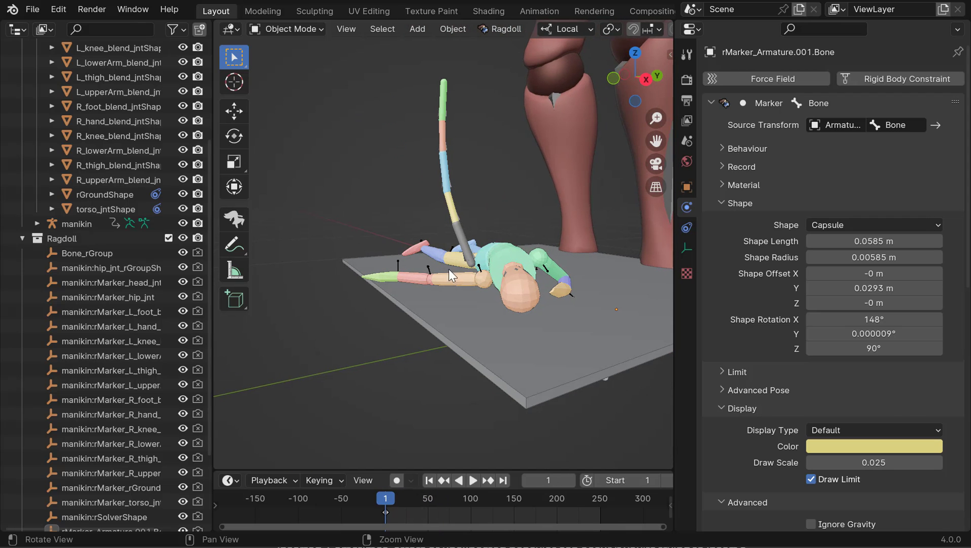
- Replay the simulation briefly and rewind to frame 1
key(space)
key(space)
key(shift+Left)
- Select the marker of the chain's base bone with the Ragdoll manipulator and set its Behaviour to Use Group
mouse_move(427, 258)
alt+mouse_down()
mouse_move(395, 253)
mouse_move(429, 239)
mouse_move(472, 243)
alt+mouse_up()
click(230, 223)
click(448, 245)
click(269, 80)
click(730, 203)
click(728, 147)
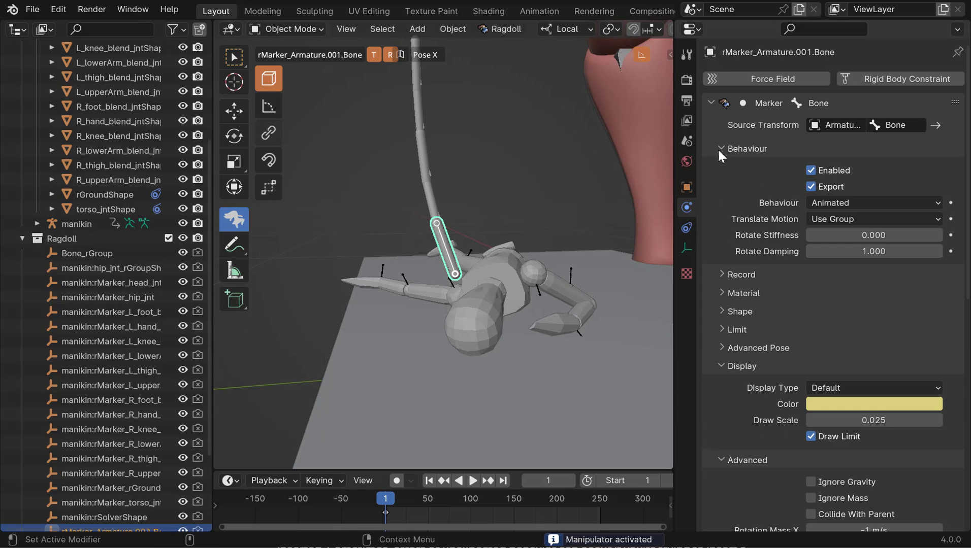
click(836, 203)
click(829, 216)
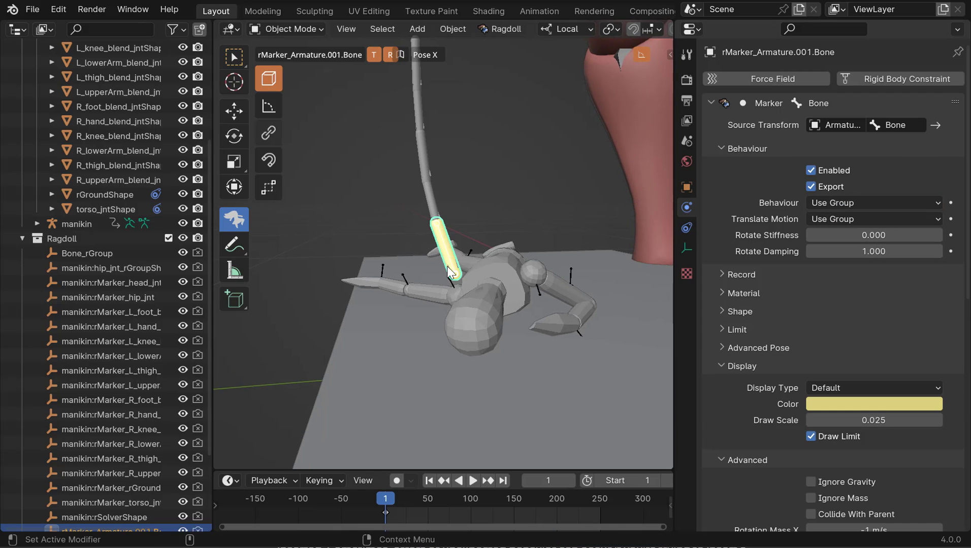
- Leave the manipulator, deselect the marker, and play the simulation twice to watch the chain fall, rewinding each time
alt+drag(446, 266, 452, 232)
mouse_move(476, 268)
alt+mouse_down()
mouse_move(466, 267)
mouse_move(488, 257)
mouse_move(478, 241)
alt+mouse_up()
key(w)
click(476, 240)
key(space)
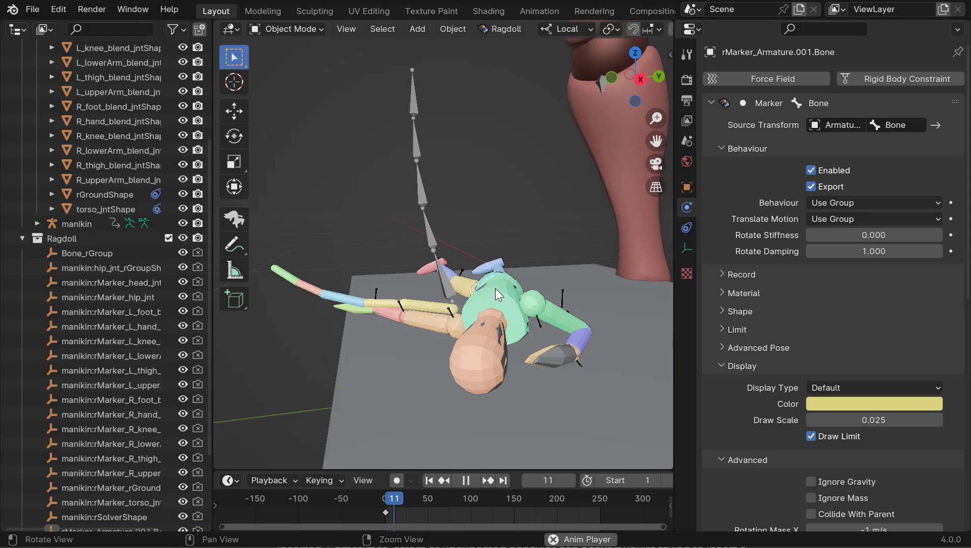
key(Escape)
alt+drag(339, 288, 524, 350)
key(space)
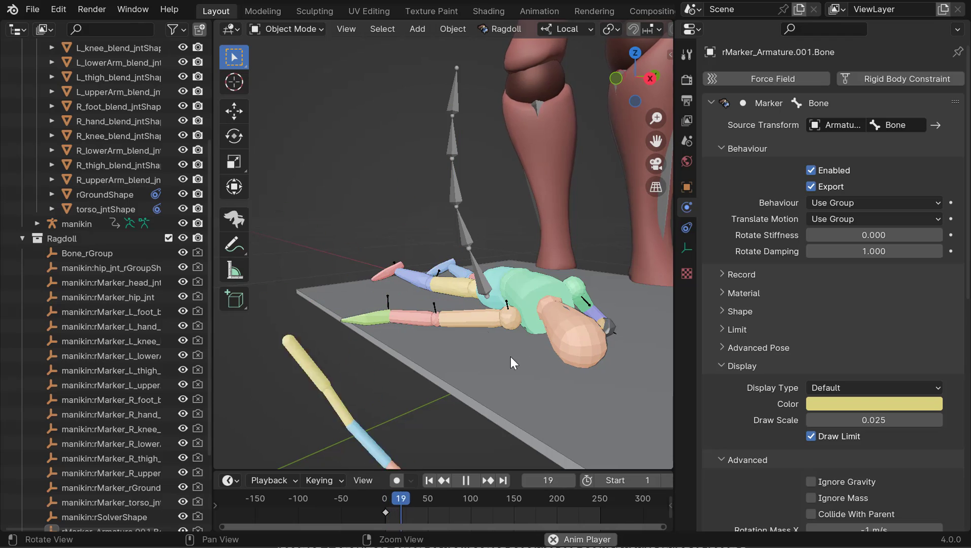
key(Escape)
alt+drag(422, 284, 455, 277)
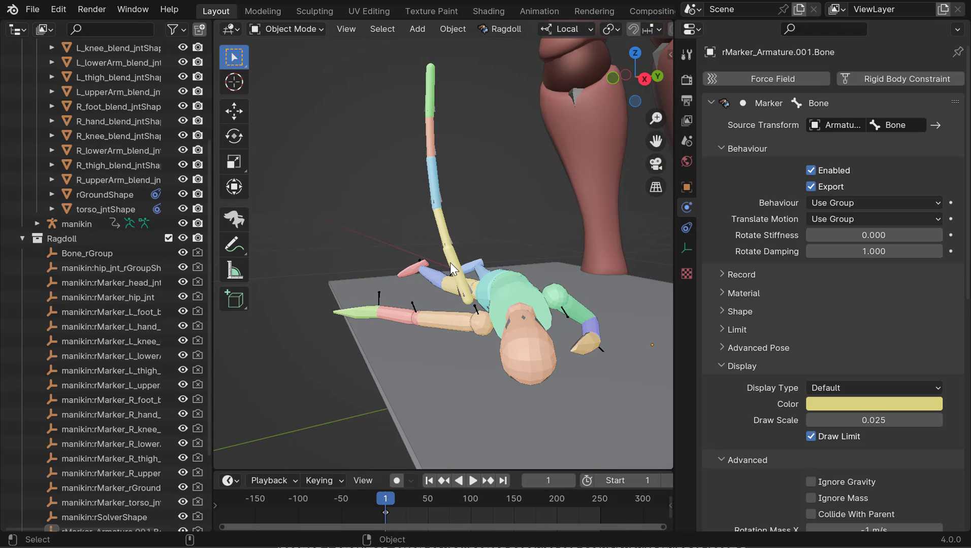
- Select the chain's base bone in Pose Mode and move it so the chain starts on the manikin's upper torso
click(460, 276)
key(ctrl+Tab)
key(w)
alt+drag(518, 310, 515, 324)
drag(516, 323, 548, 311)
alt+drag(548, 312, 584, 309)
drag(584, 309, 596, 304)
alt+drag(596, 304, 650, 330)
alt+middle_drag(650, 330, 599, 320)
alt+right_drag(599, 320, 568, 331)
alt+drag(512, 328, 516, 242)
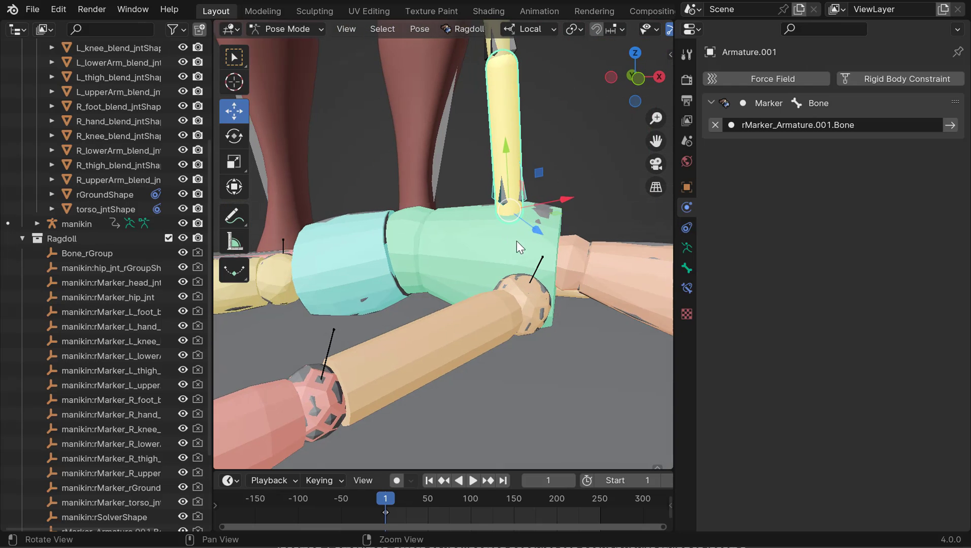
alt+right_drag(516, 241, 482, 269)
alt+drag(483, 270, 411, 304)
- Play the simulation several times to check how the repositioned chain collides with the manikin, rewinding after each run
key(space)
key(Escape)
key(space)
key(Escape)
key(space)
key(Escape)
alt+right_drag(411, 304, 458, 332)
key(space)
key(space)
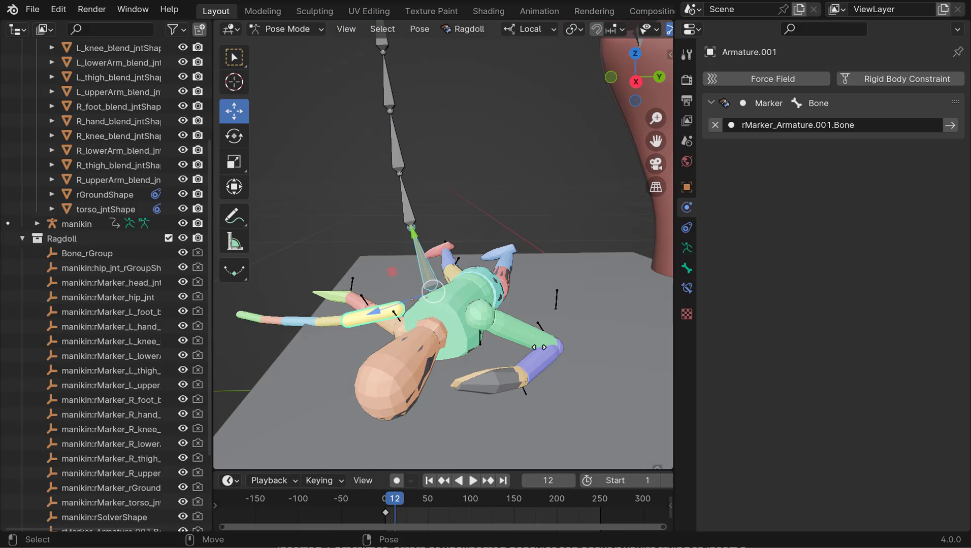
key(Escape)
- Return to Object Mode and reparent the marker of the chain's base bone to the manikin's torso marker
alt+drag(432, 284, 444, 301)
alt+drag(475, 342, 443, 324)
alt+drag(453, 360, 470, 292)
click(456, 211)
alt+drag(433, 263, 447, 267)
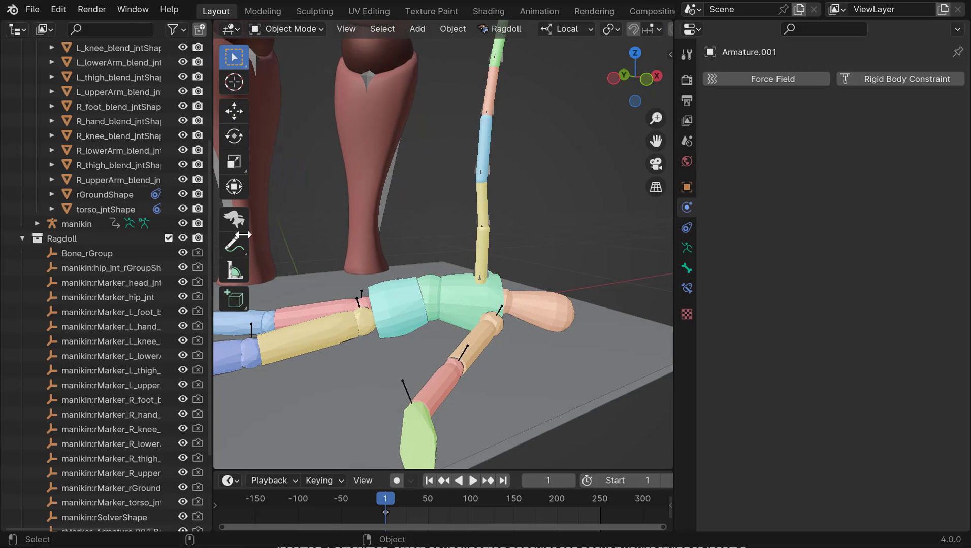
click(234, 218)
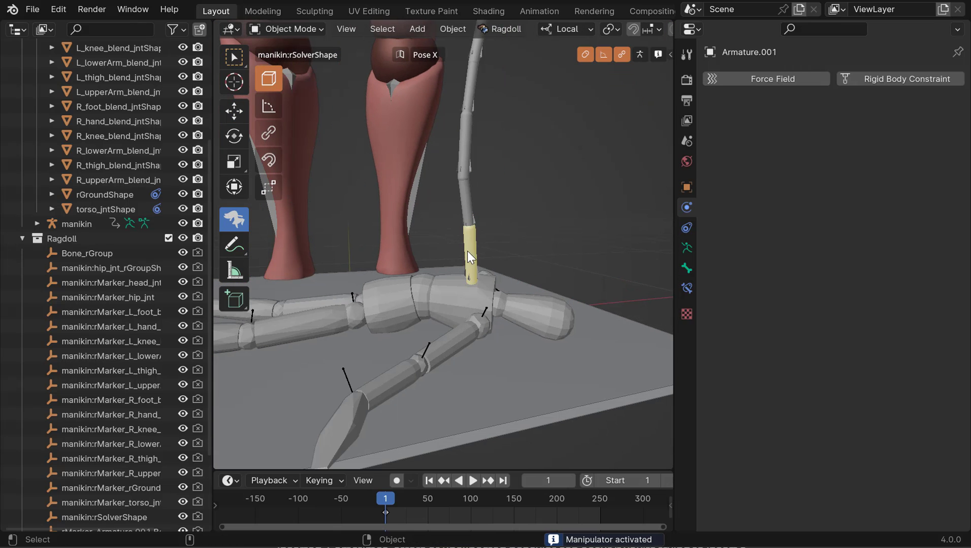
click(453, 294)
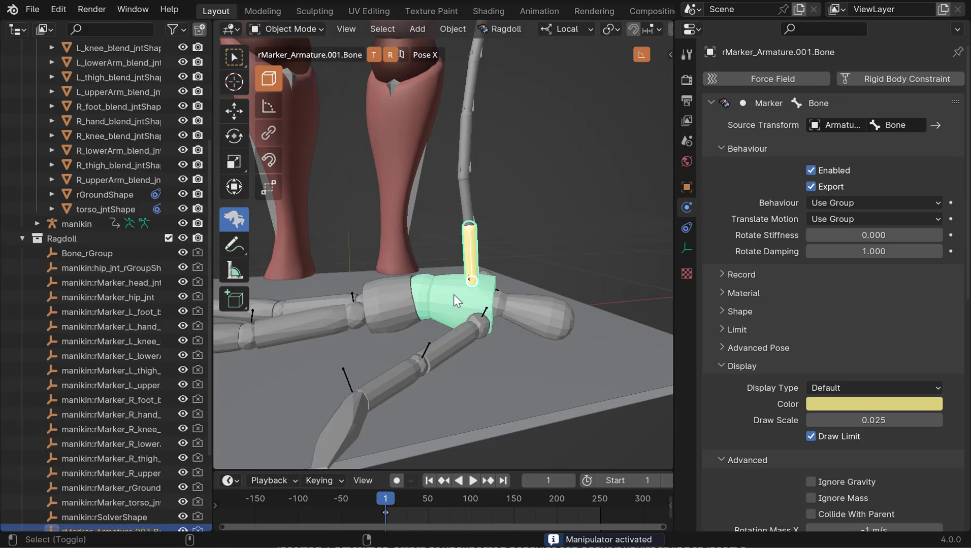
click(498, 28)
mouse_move(622, 267)
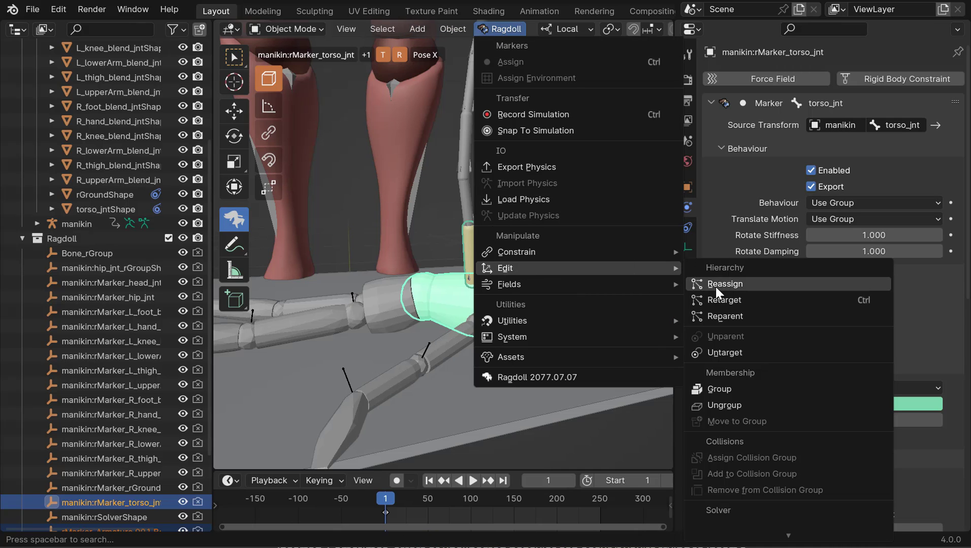
click(717, 316)
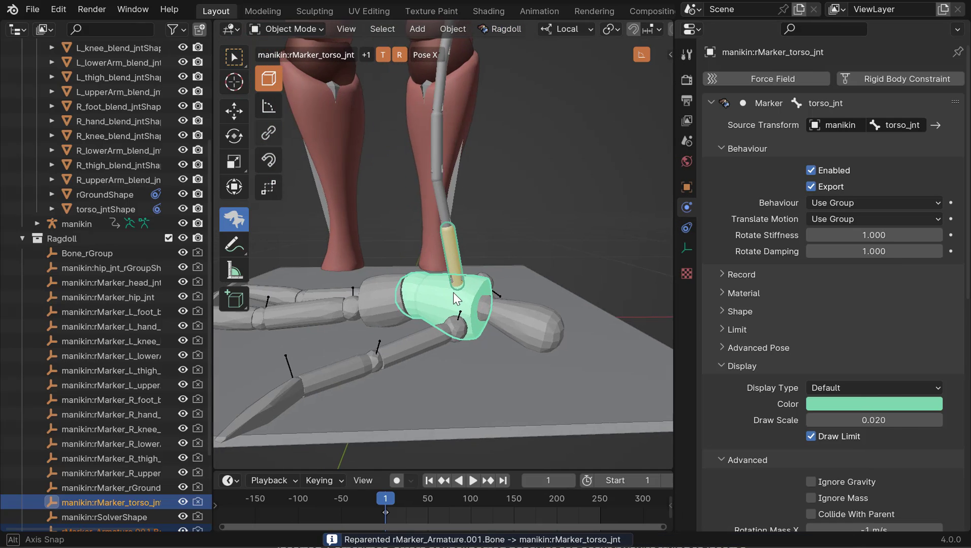
- Play the simulation three times to watch the chain attached to the torso, rewinding after each run
key(space)
middle_drag(476, 292, 617, 313)
key(shift+Left)
key(space)
key(space)
key(shift+Left)
key(space)
key(space)
key(shift+Left)
- Try to increase the ground marker's Shape Extents Y to 0.37 m, and undo the change
click(470, 354)
click(721, 344)
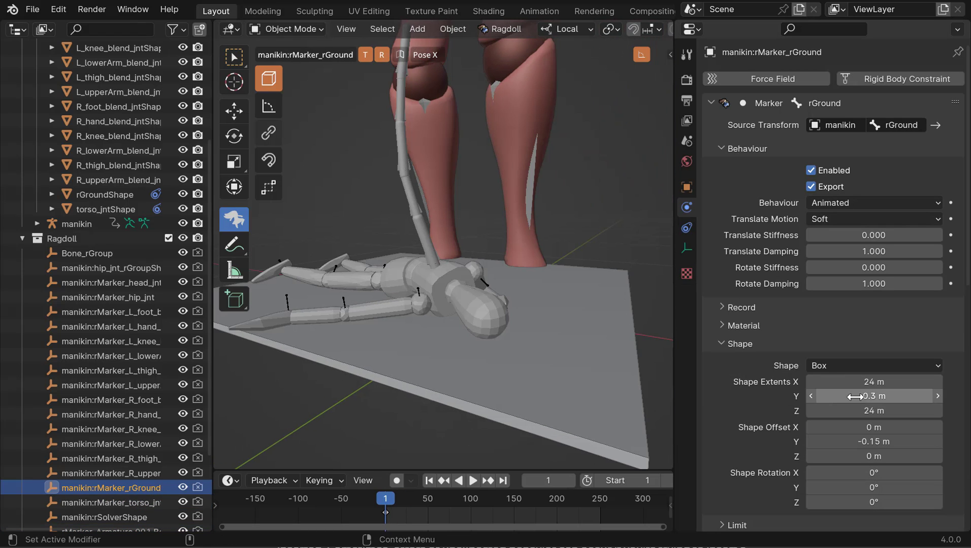
drag(855, 396, 864, 399)
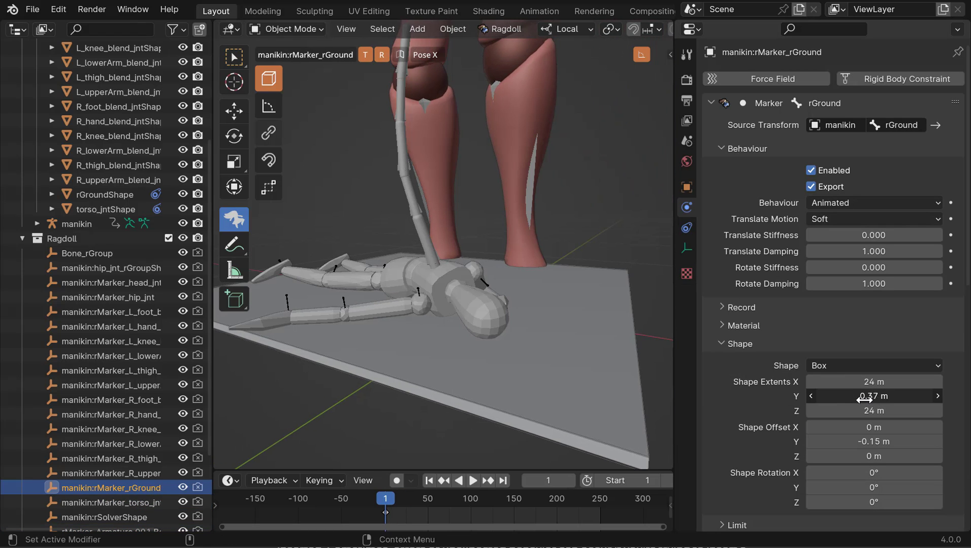
middle_drag(511, 333, 479, 268)
key(ctrl+z)
- Leave the manipulator, select the manikin rig and pick its rGround bone in Pose Mode
click(234, 57)
click(534, 311)
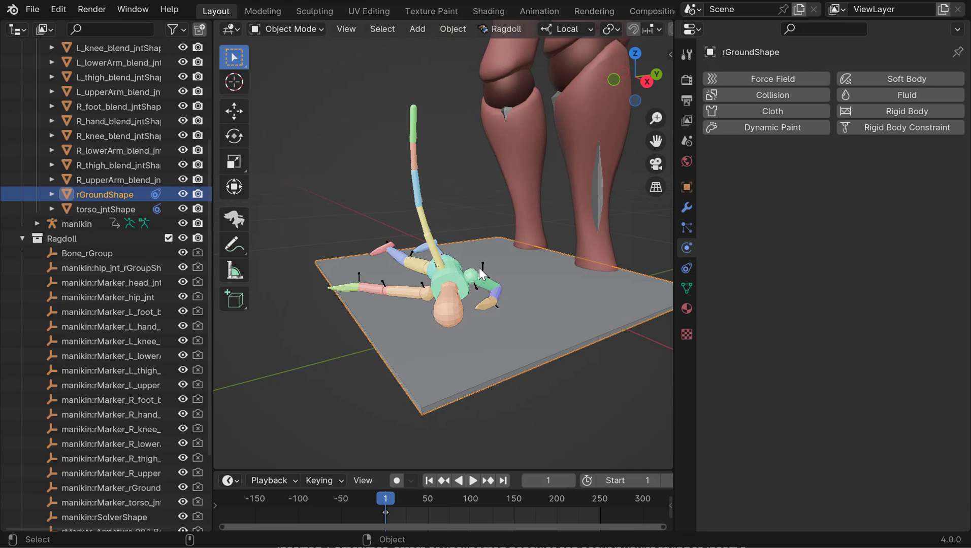
click(480, 267)
key(ctrl+Tab)
click(482, 266)
middle_drag(520, 300, 525, 283)
- Try to move the rGround bone, and undo the move
key(g)
click(537, 297)
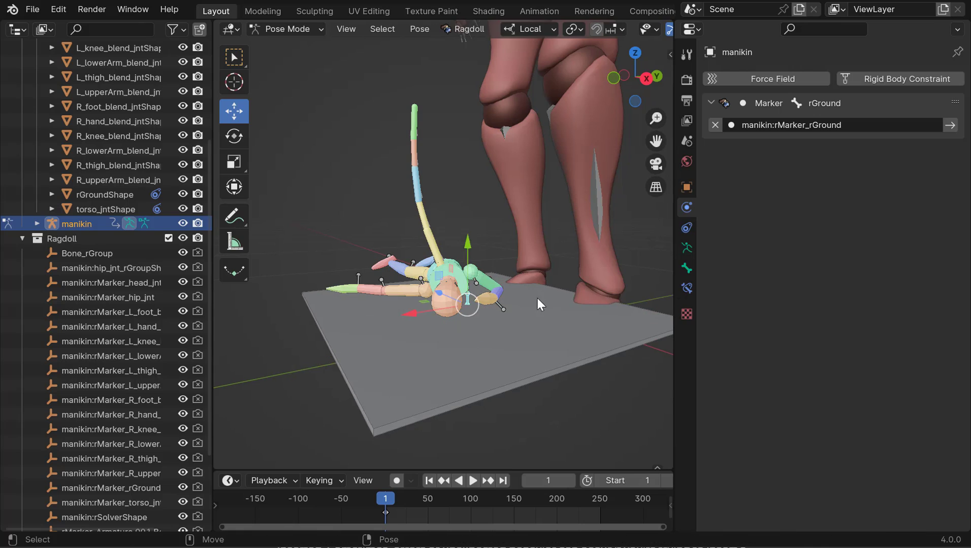
key(ctrl+z)
- Unlock the X, Y and Z scale of the rGround bone
alt+drag(500, 263, 515, 265)
key(r)
alt+drag(564, 217, 584, 221)
click(687, 268)
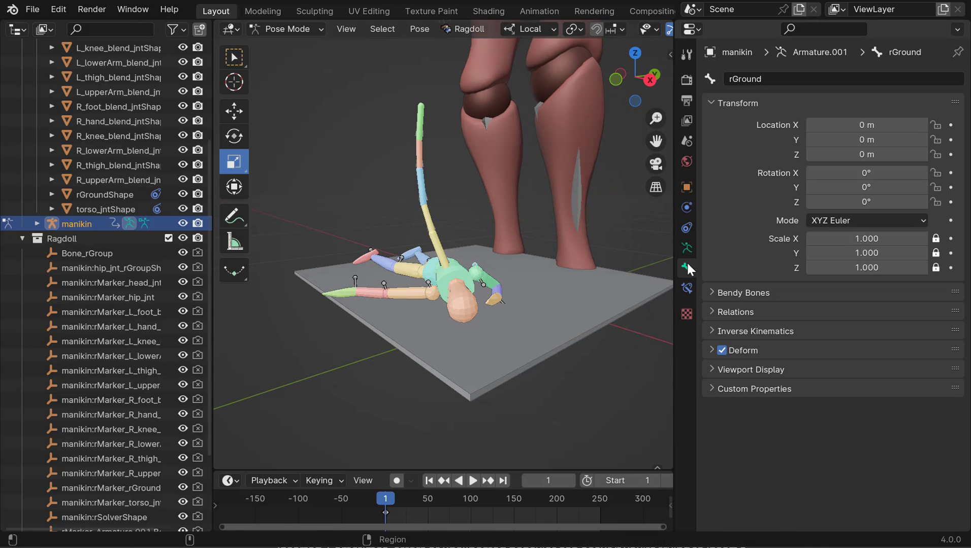
drag(950, 238, 950, 266)
drag(936, 238, 939, 268)
- Scale the rGround bone to about 1.299 in X and Z and 14.296 in Y to thicken the ground box
key(s)
key(s)
drag(476, 216, 477, 73)
drag(575, 253, 606, 247)
drag(605, 246, 602, 246)
drag(478, 222, 478, 98)
alt+drag(507, 232, 492, 229)
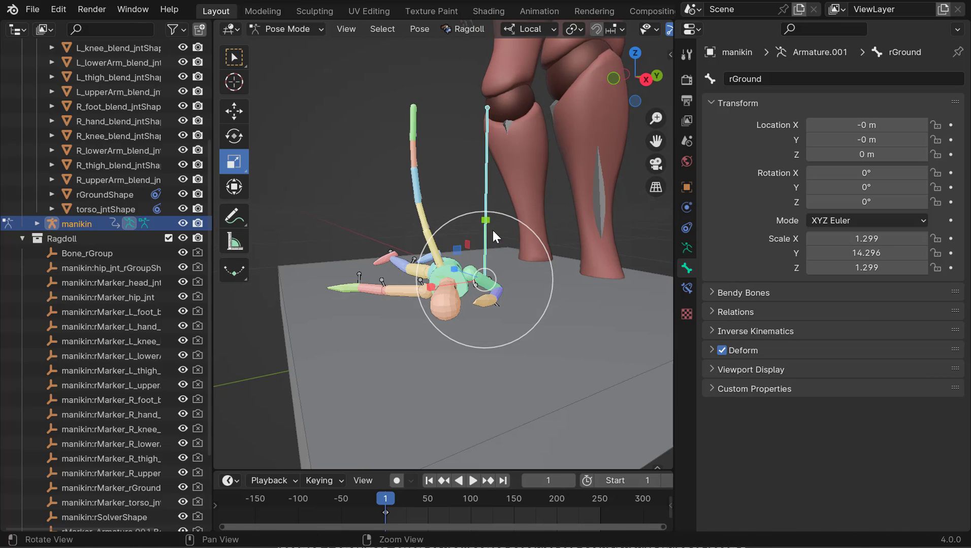
- Play the simulation on the thicker ground twice and rewind to frame 1
key(space)
key(space)
alt+drag(485, 336, 498, 370)
key(space)
key(space)
drag(495, 366, 472, 355)
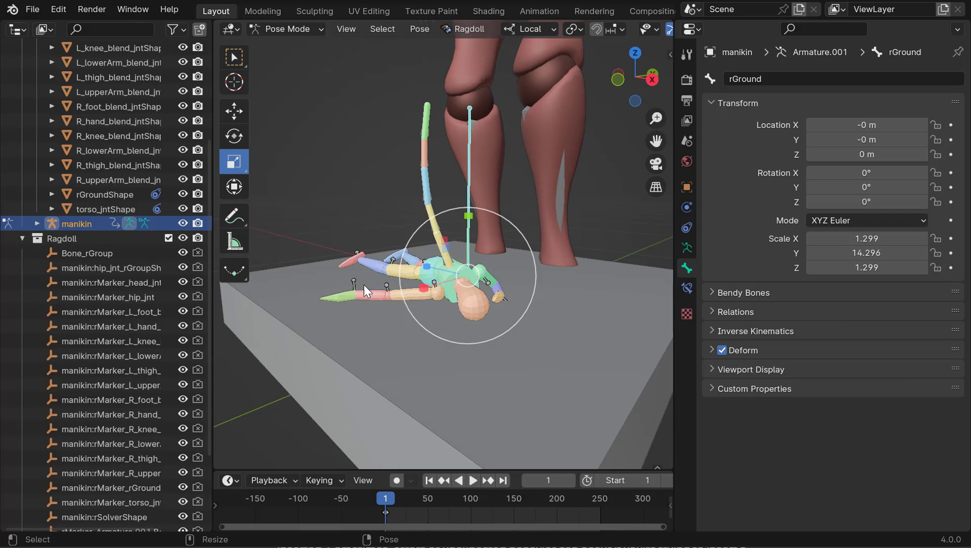
- Select the manikin's hip_jnt group in the Outliner and replay the simulation, returning to frame 1
key(w)
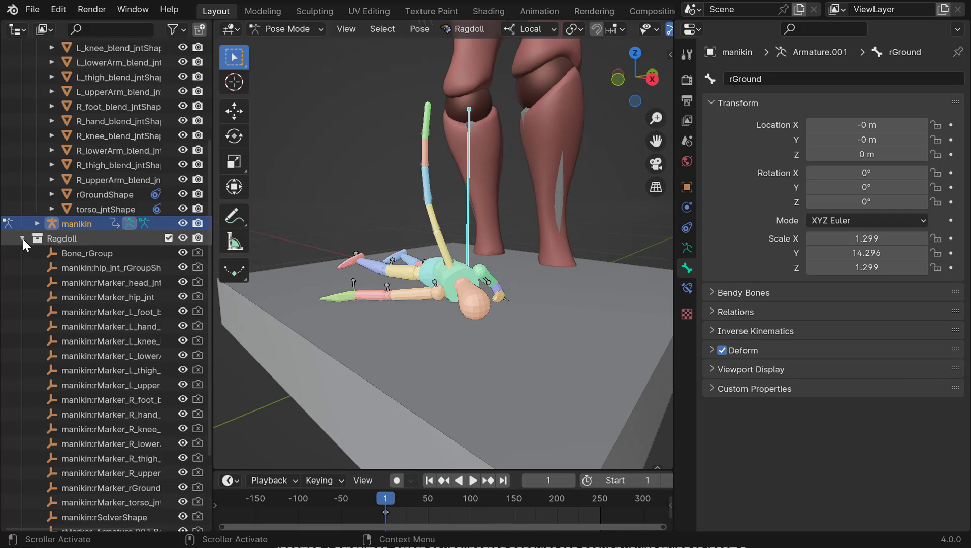
scroll(23, 239, down, 5)
alt+drag(443, 259, 432, 300)
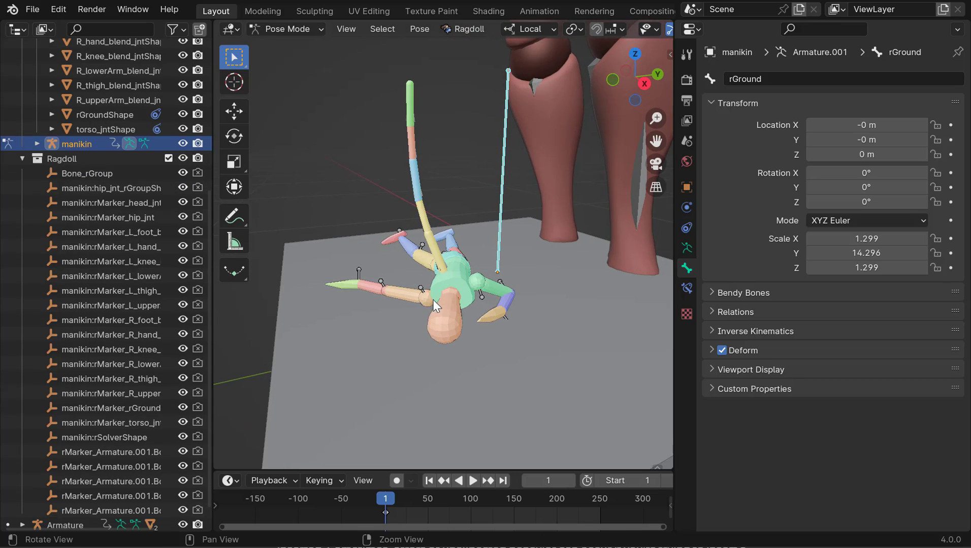
key(space)
key(Escape)
click(95, 188)
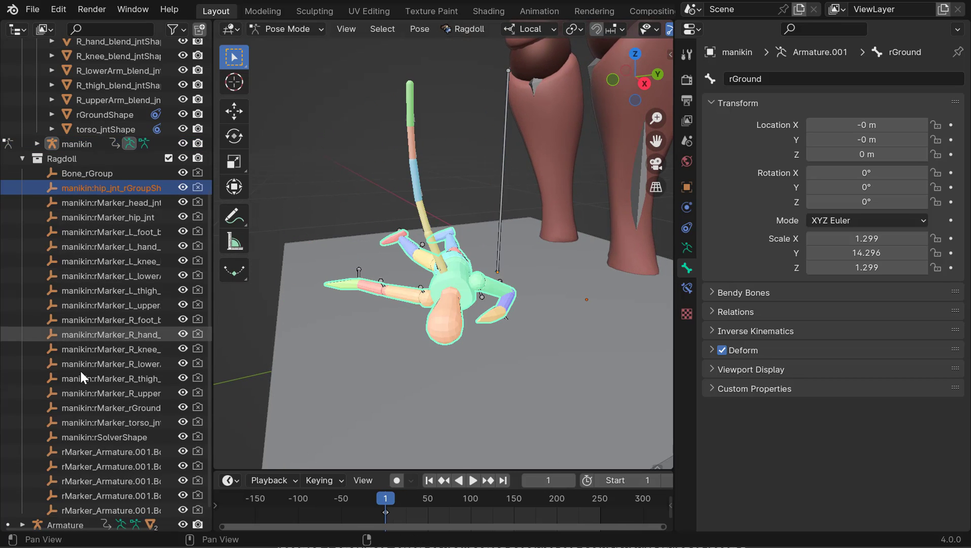
scroll(81, 378, down, 2)
key(space)
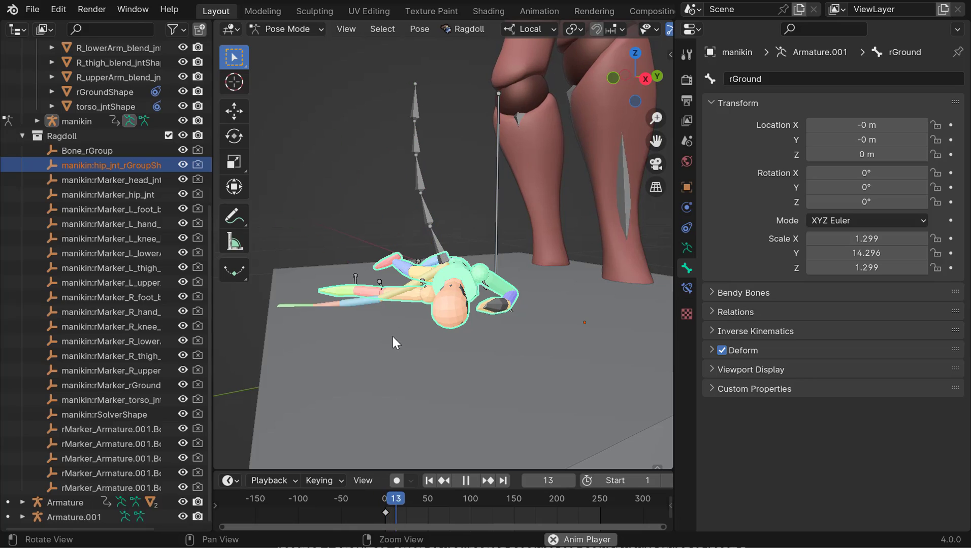
key(Escape)
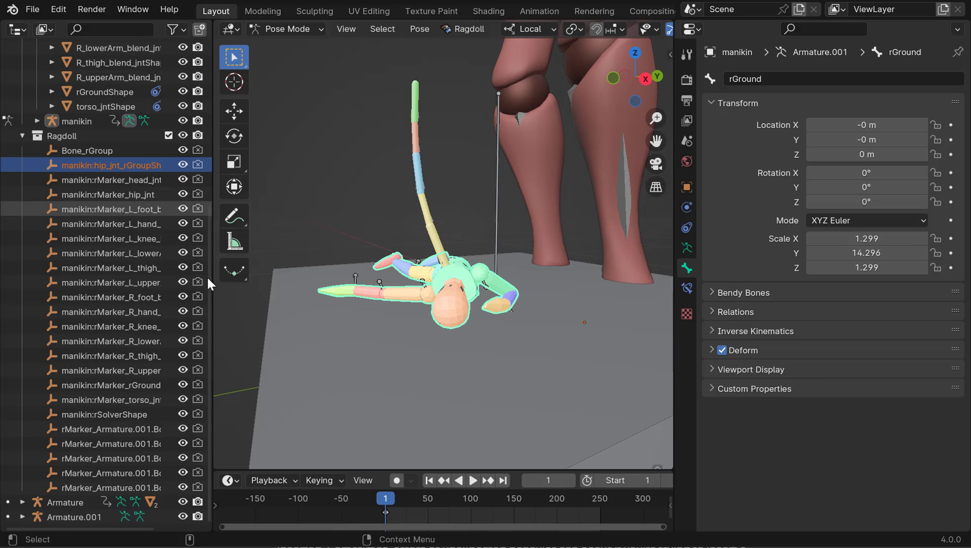
- Leave Pose Mode and step through the chain's markers in the Outliner from the base bone to the tip
key(ctrl+Tab)
click(309, 253)
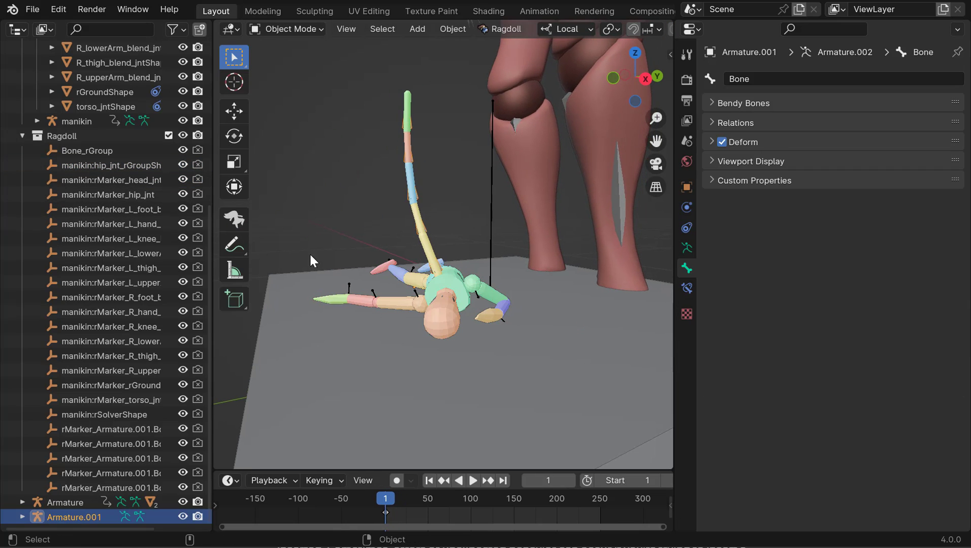
click(96, 488)
click(96, 429)
click(99, 400)
click(112, 429)
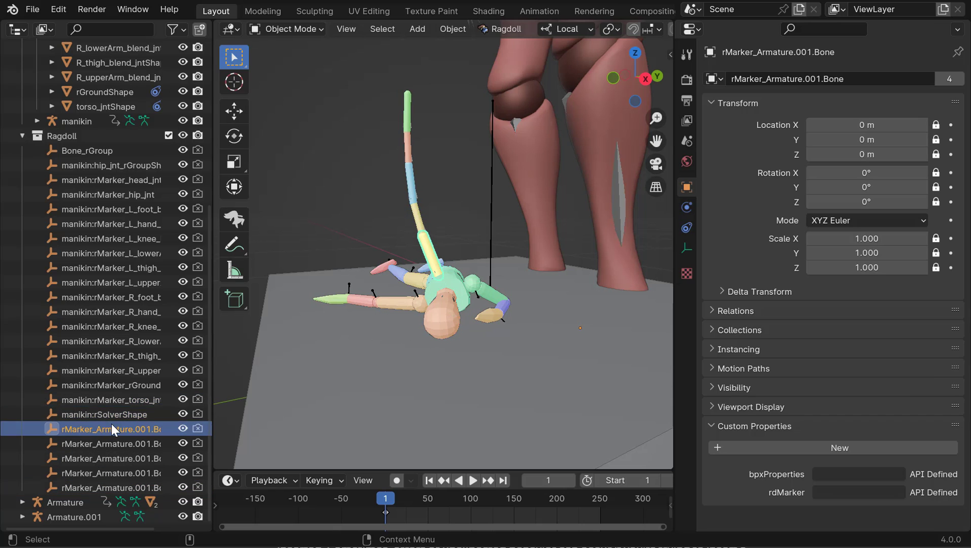
key(Down)
key(Down)
key(Down)
key(Down)
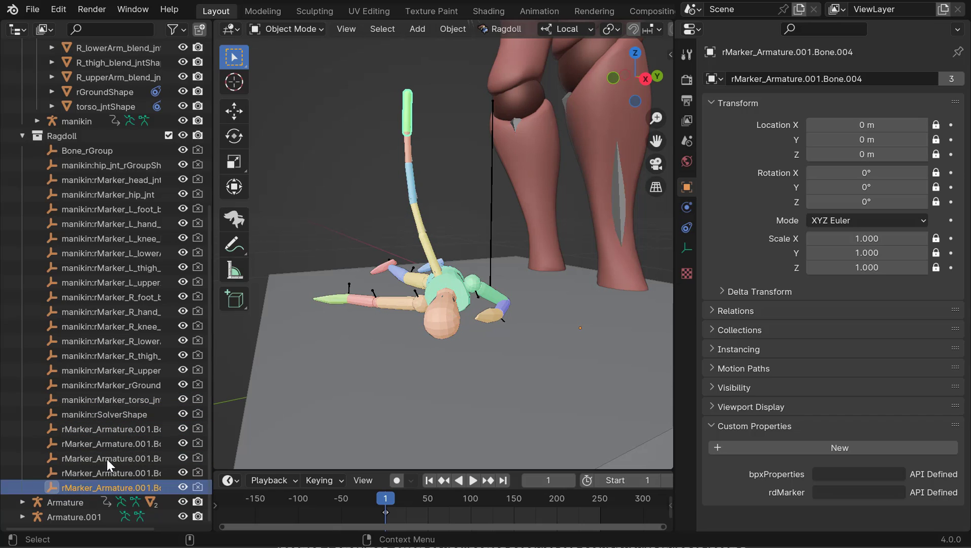
- Select the chain's Bone_rGroup and set its Rotate Stiffness to 0.01
click(87, 151)
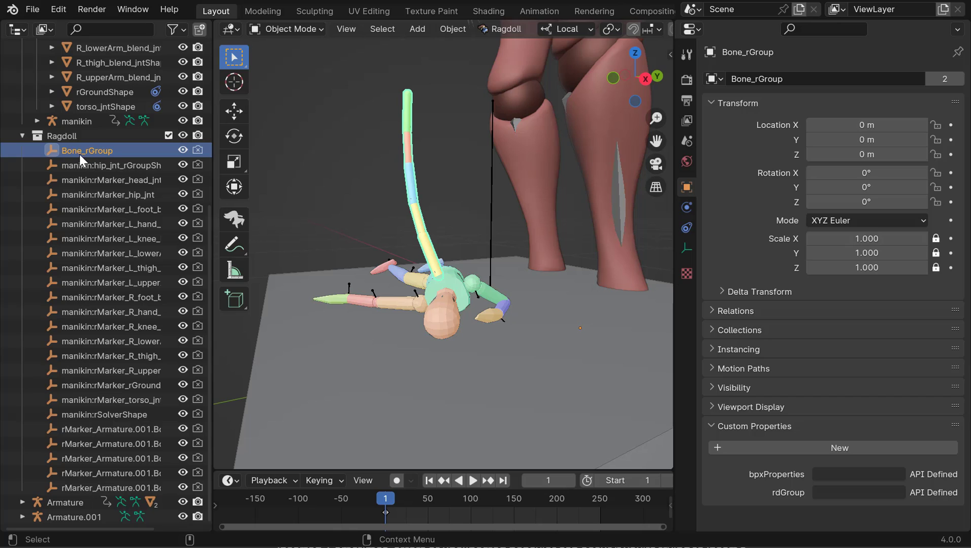
click(687, 207)
click(852, 200)
text(.01)
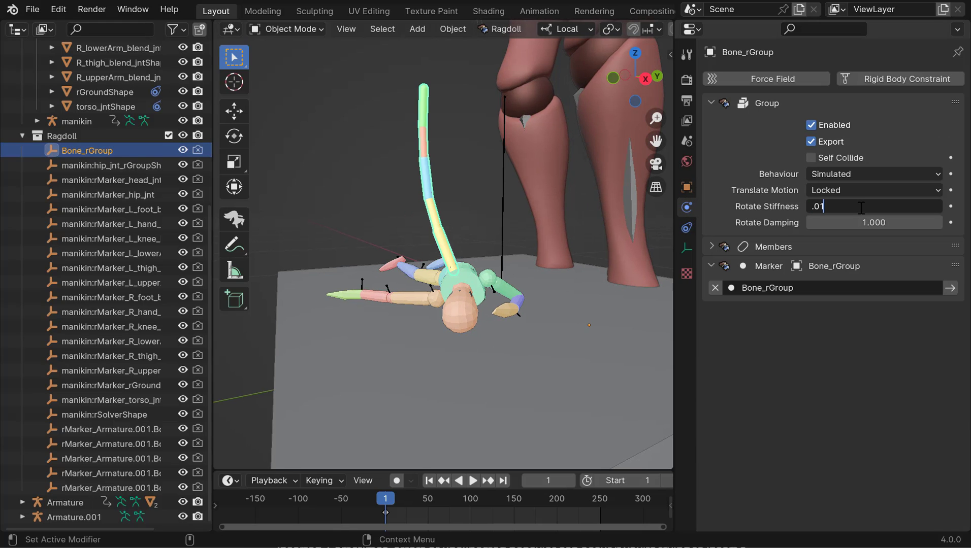
key(Return)
drag(541, 207, 481, 240)
key(ctrl+z)
- Play the simulation with the softer chain, rewind, and replay it while viewing the chain's fold from other angles
key(space)
key(space)
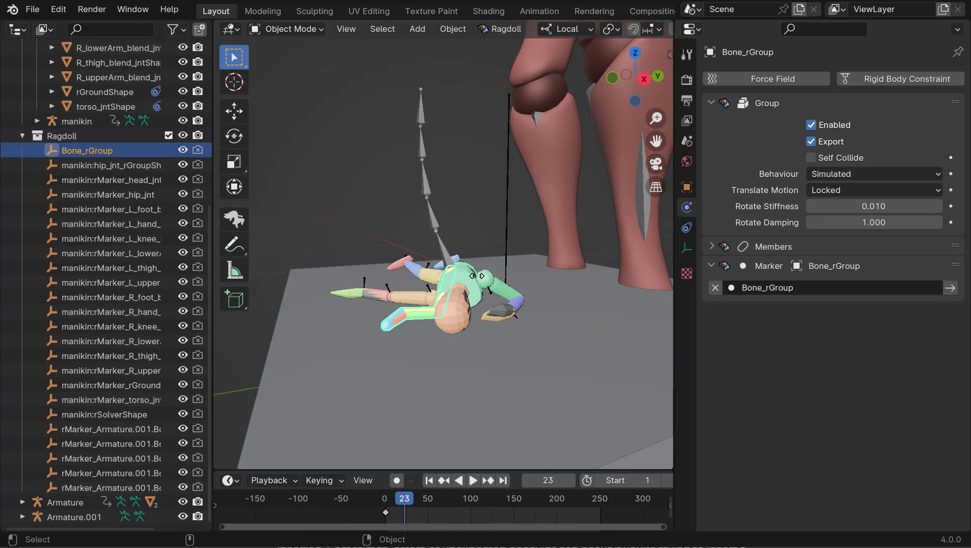
key(shift+Left)
key(space)
alt+drag(449, 310, 480, 314)
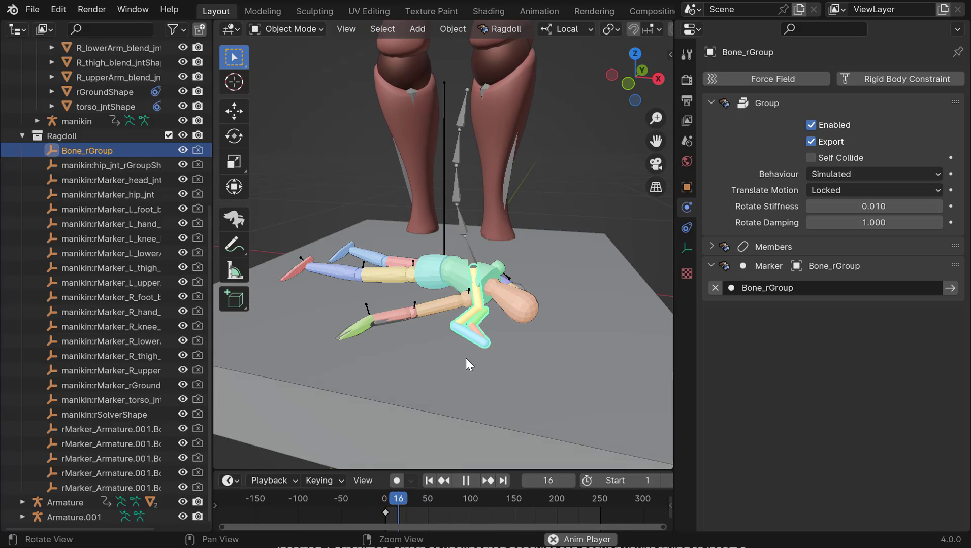
middle_drag(465, 358, 468, 318)
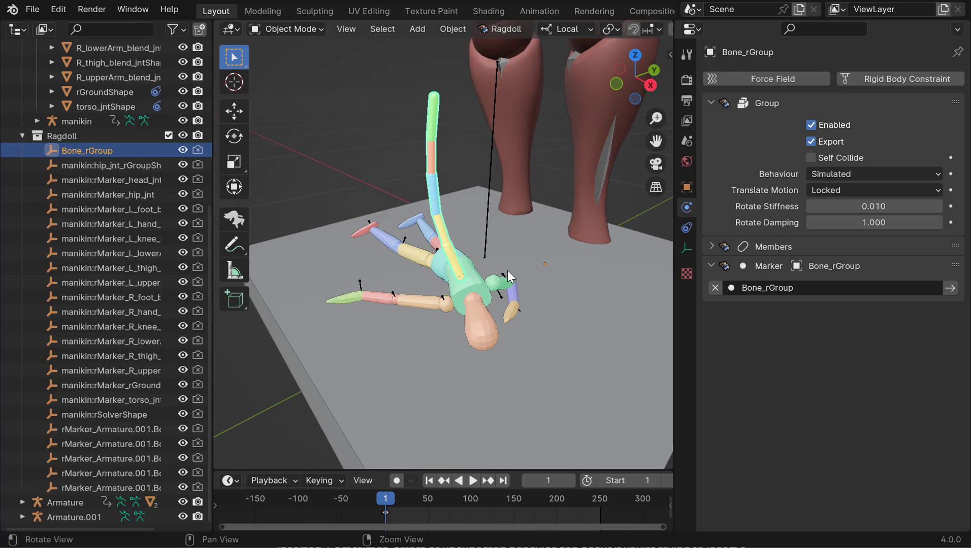
middle_drag(508, 270, 480, 304)
- Play the simulation again to examine how the chain drapes over the manikin from behind, and return to frame 1
key(space)
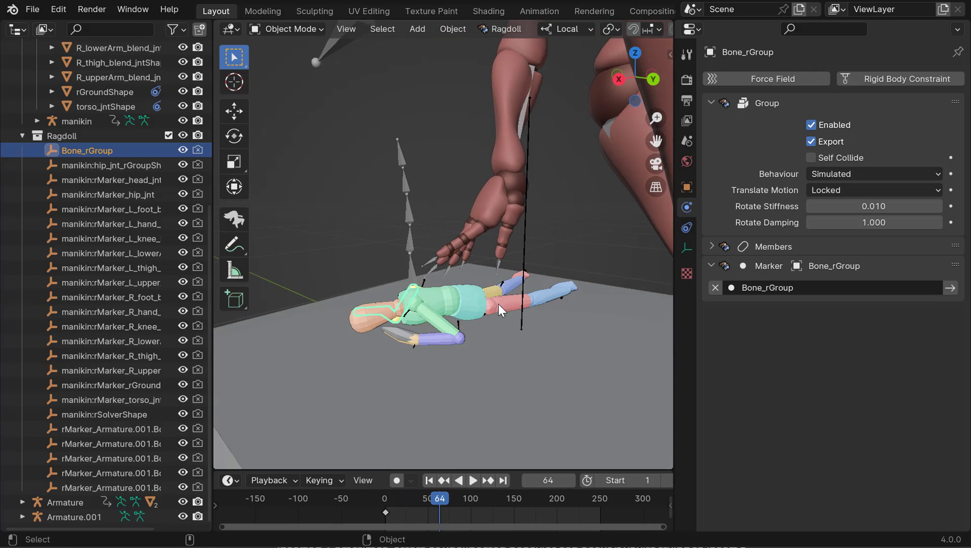
key(space)
mouse_move(498, 304)
alt+mouse_down()
mouse_move(477, 321)
mouse_move(507, 322)
alt+mouse_up()
key(space)
middle_drag(517, 308, 550, 319)
alt+drag(550, 318, 403, 306)
middle_drag(404, 306, 487, 310)
- Collapse the Ragdoll collection in the Outliner and select Armature.001 together with the manikin armature
click(501, 207)
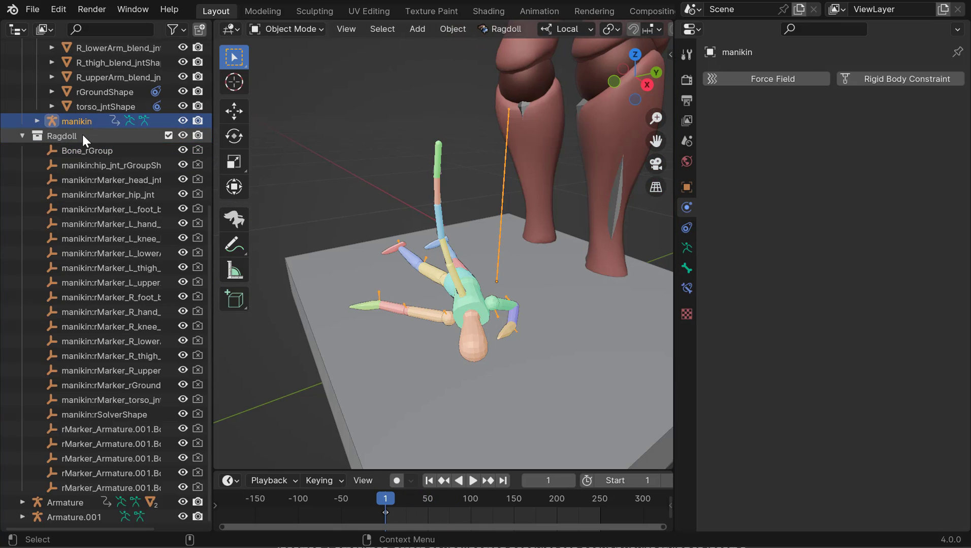
click(22, 135)
click(59, 401)
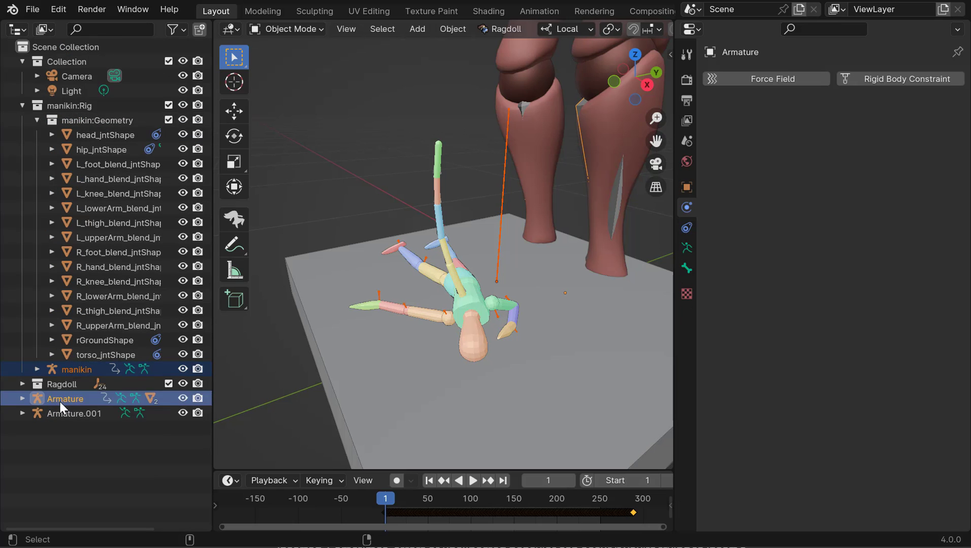
click(64, 409)
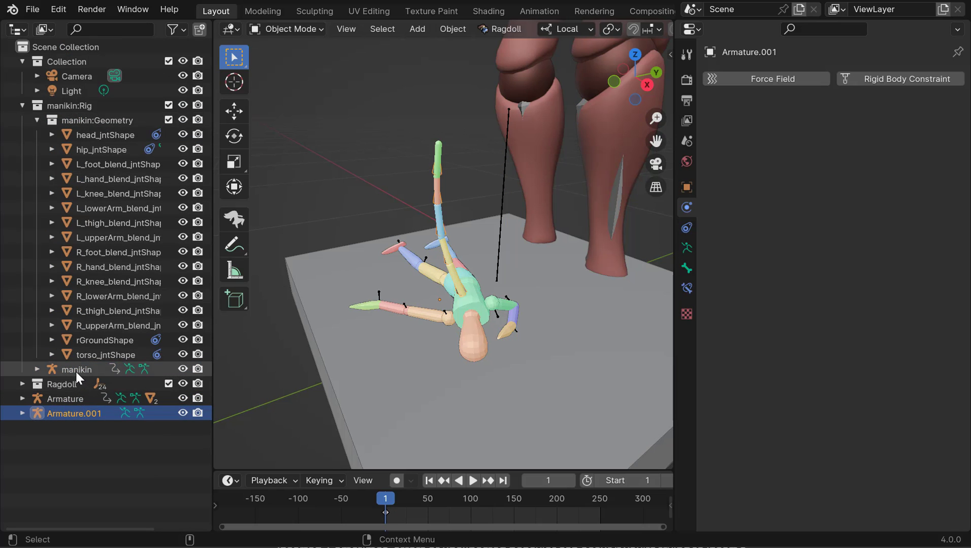
ctrl+click(76, 372)
- Switch the transform orientation to Global and move the manikin and bone chain along the X axis toward the character's reaching hand
alt+drag(381, 301, 488, 291)
key(w)
alt+drag(340, 286, 373, 282)
click(564, 28)
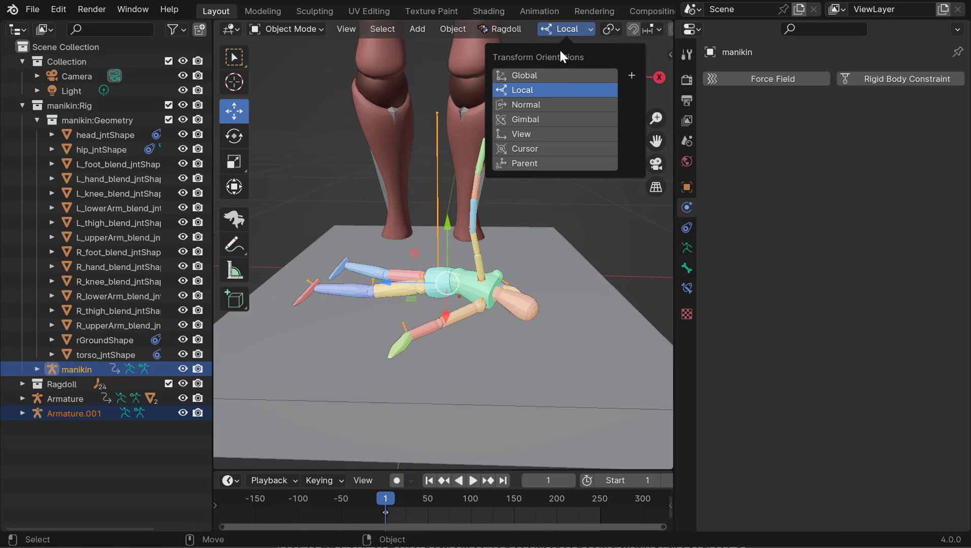
click(547, 75)
alt+middle_drag(431, 232, 460, 228)
drag(536, 278, 476, 281)
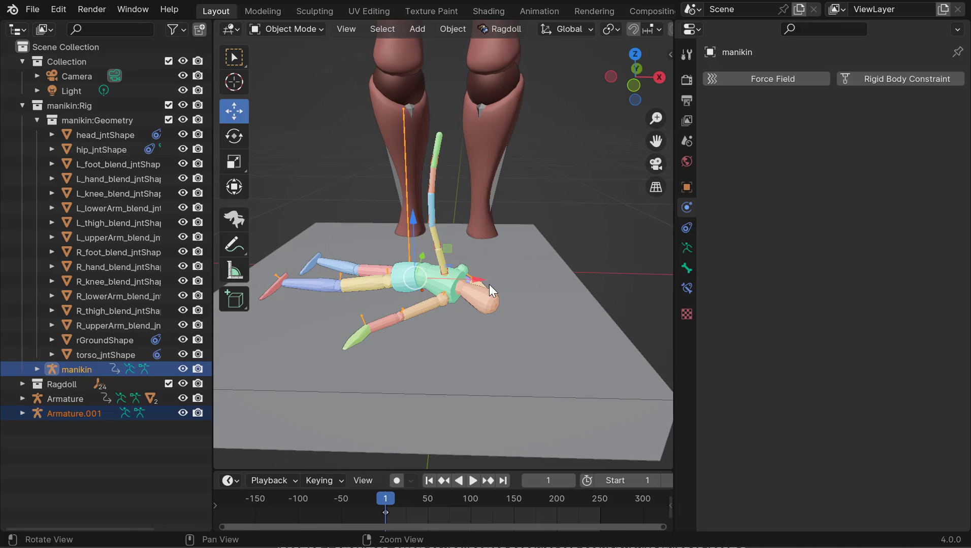
- Play the simulation, stop it, and step forward through frames to examine where the hand reaches the manikin
key(space)
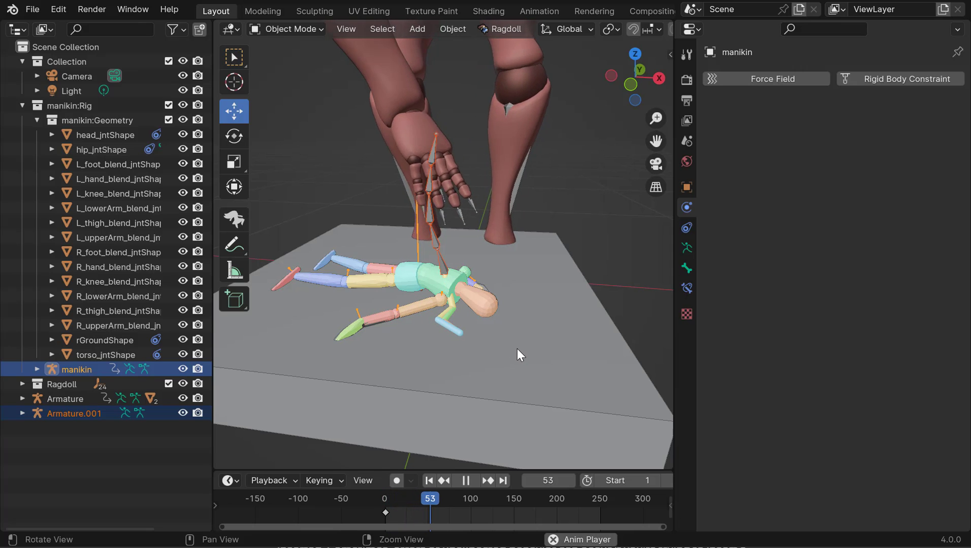
key(space)
alt+drag(483, 339, 350, 318)
key(Right)
key(Right)
key(Right)
key(Right)
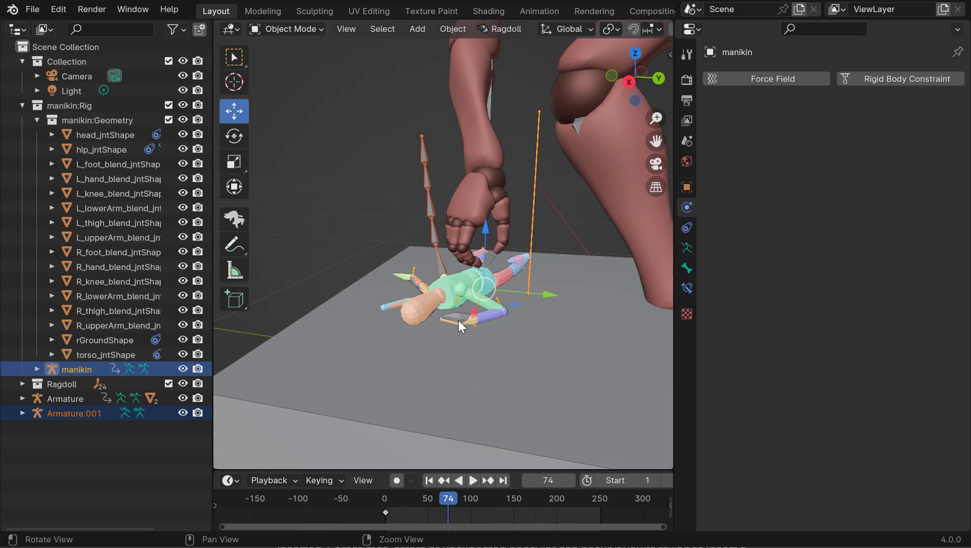
- Move the manikin and bone chain along the global Y axis under the character's hand and replay the simulation to check their placement
alt+scroll(458, 320, up, 1)
alt+drag(458, 320, 474, 331)
scroll(474, 331, up, 1)
mouse_move(536, 281)
mouse_down()
mouse_move(580, 281)
mouse_move(554, 281)
mouse_up()
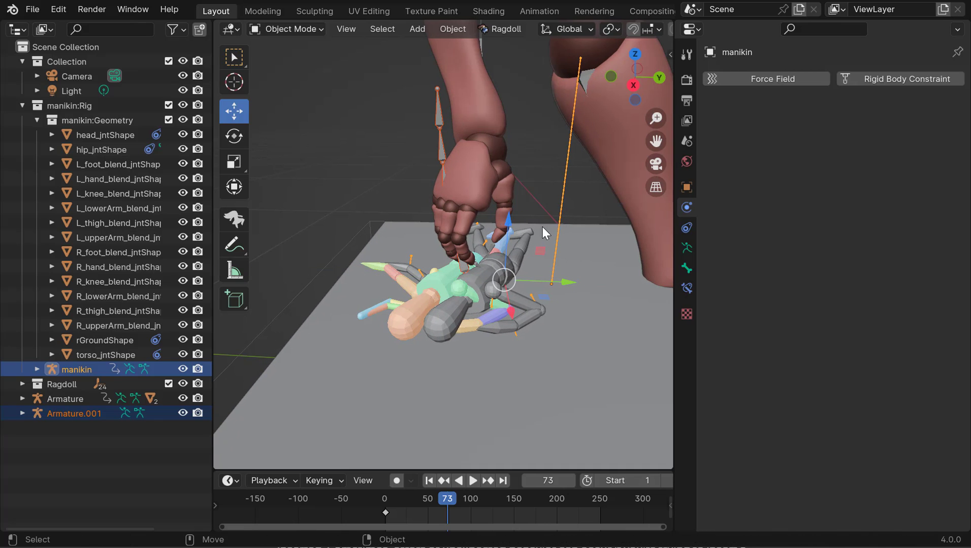
drag(540, 189, 489, 191)
key(space)
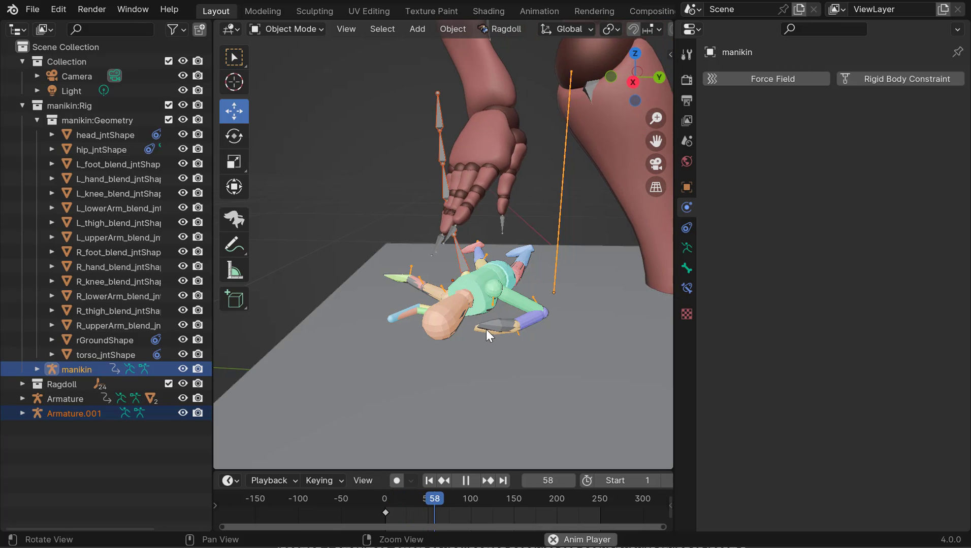
key(space)
drag(512, 307, 503, 311)
key(space)
key(space)
- Open the Ragdoll manipulator and, in Live Mode, pull the chain's tip marker, Bone.004, down toward the manikin's torso
alt+drag(519, 345, 443, 282)
alt+right_drag(443, 282, 429, 285)
alt+drag(429, 285, 435, 274)
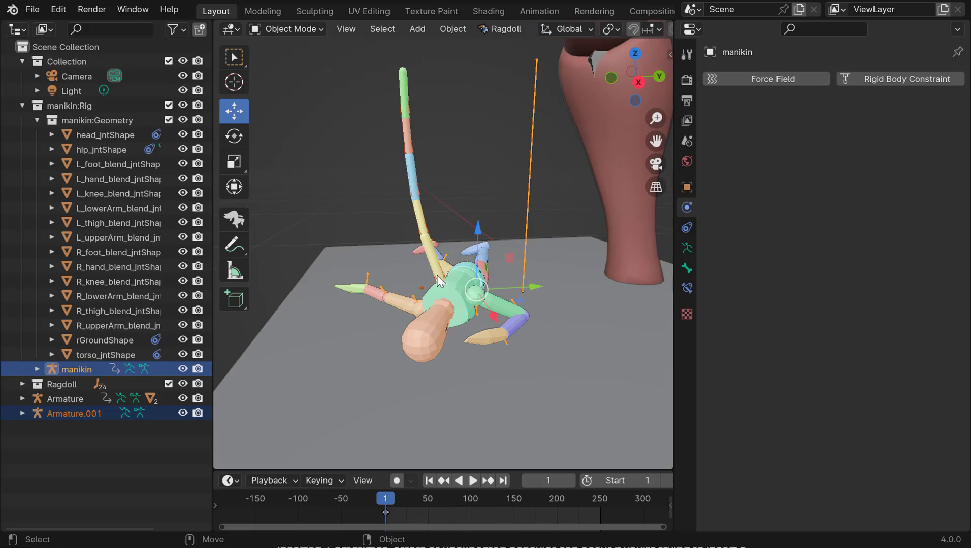
click(234, 219)
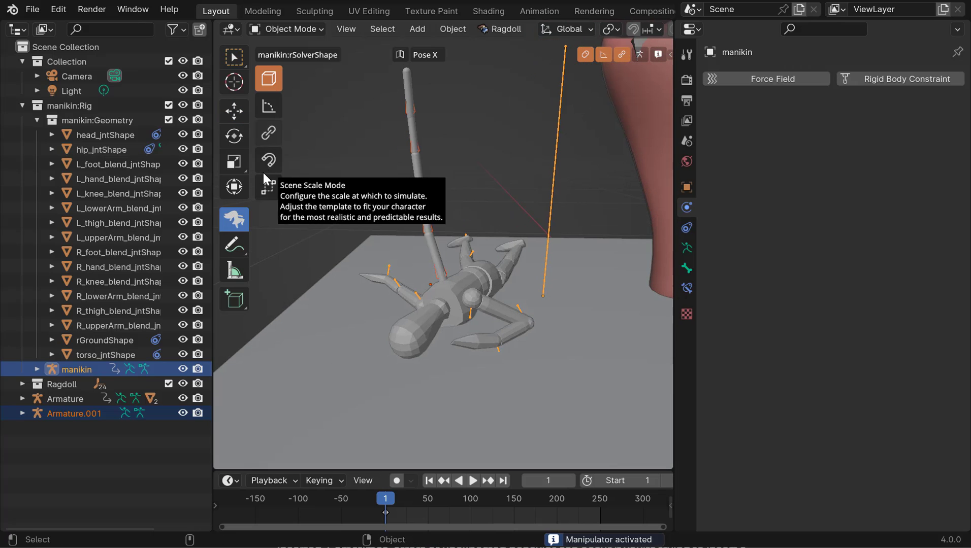
mouse_move(427, 94)
mouse_down()
mouse_move(430, 101)
mouse_move(437, 82)
mouse_move(510, 275)
mouse_move(609, 228)
mouse_up()
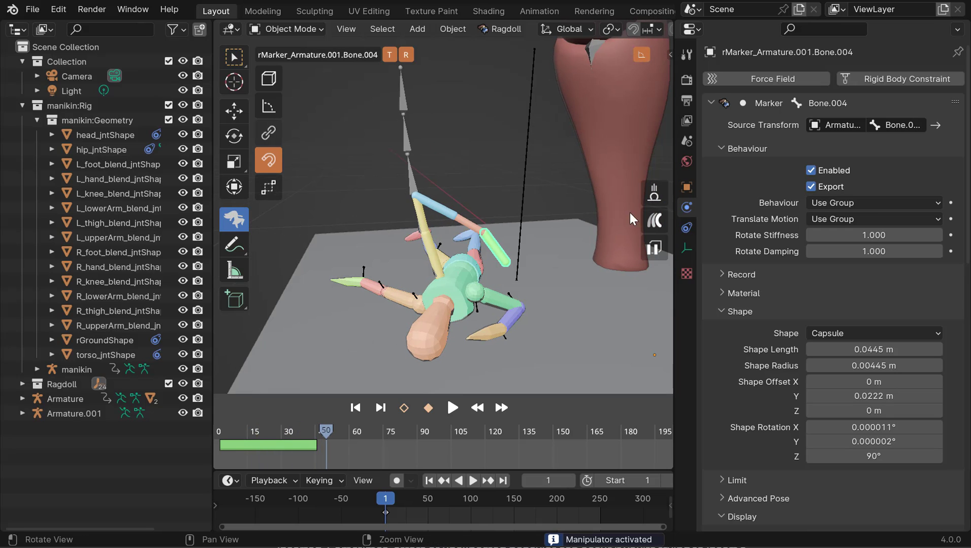
- Apply Drop repeatedly to let the thin chain fall onto the manikin under gravity
click(652, 198)
click(652, 197)
click(652, 198)
click(651, 198)
click(650, 197)
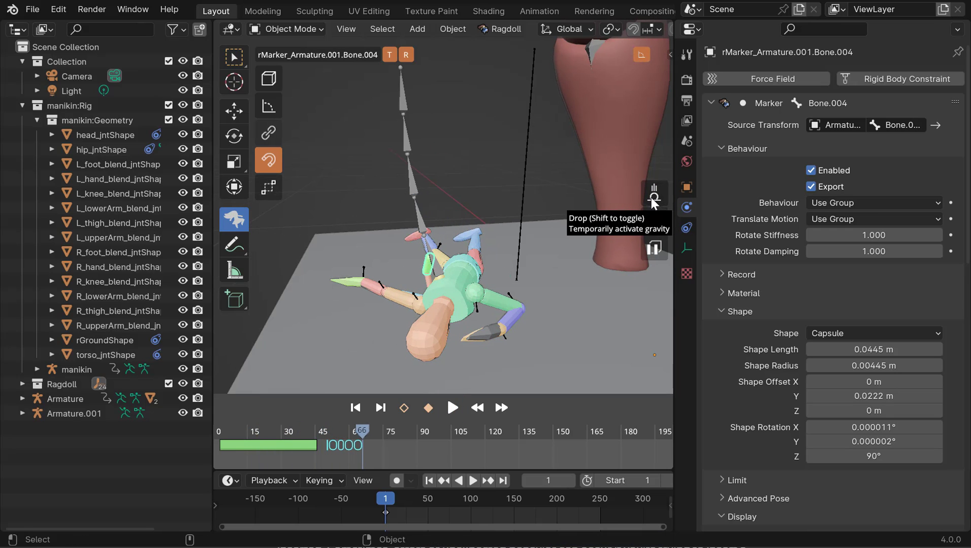
click(651, 197)
click(653, 195)
alt+drag(460, 260, 495, 243)
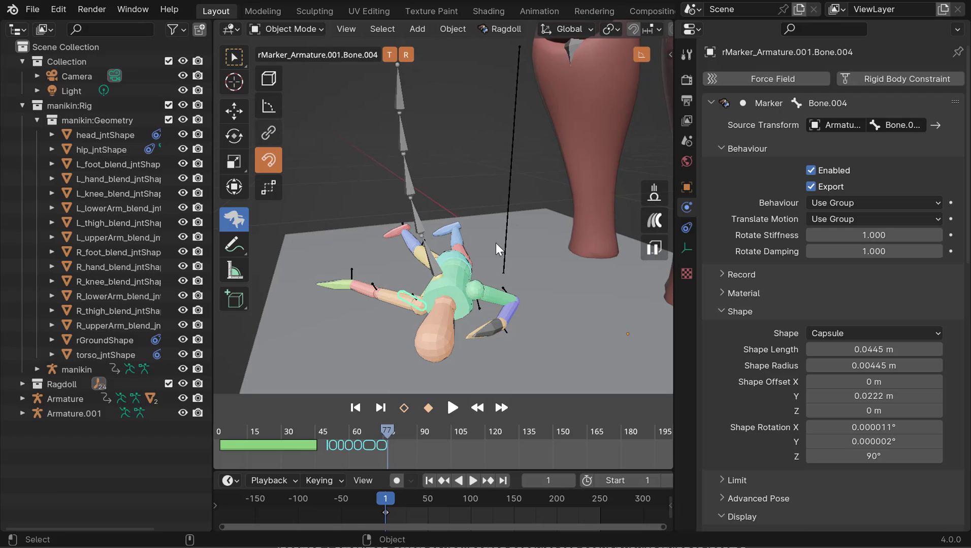
- Restart the live simulation and pull the bone chain down over the manikin again
click(270, 103)
click(269, 159)
alt+middle_drag(431, 238, 414, 252)
mouse_move(381, 114)
shift+mouse_down()
mouse_move(419, 133)
mouse_move(466, 262)
mouse_move(427, 225)
shift+mouse_up()
- Select all five chain markers in the manipulator's shape mode and thicken their capsules, giving Bone.004 a Shape Radius of 0.0135 m
click(267, 80)
click(414, 263)
alt+drag(416, 259, 437, 258)
shift+click(442, 227)
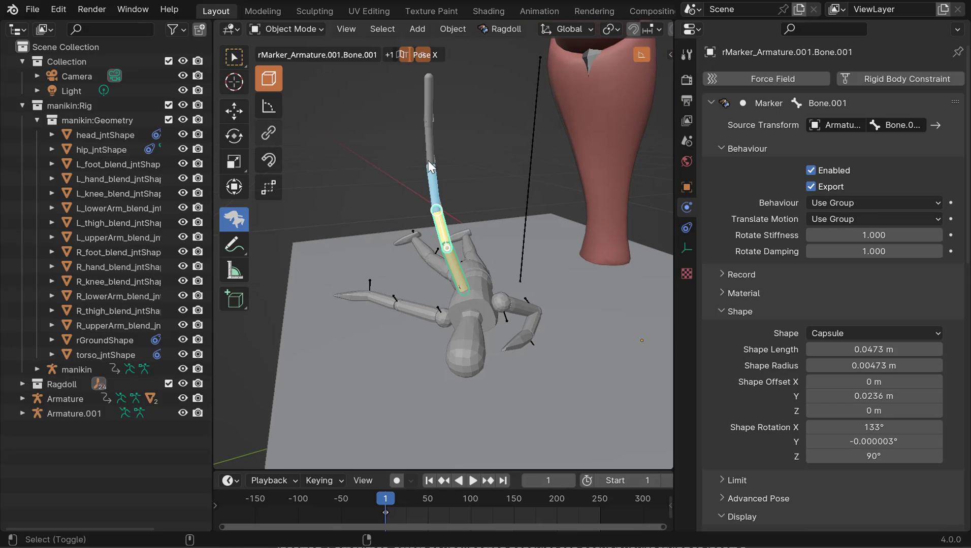
shift+click(434, 188)
shift+click(429, 146)
shift+click(426, 112)
alt+drag(510, 202, 501, 197)
middle_drag(502, 209, 519, 219)
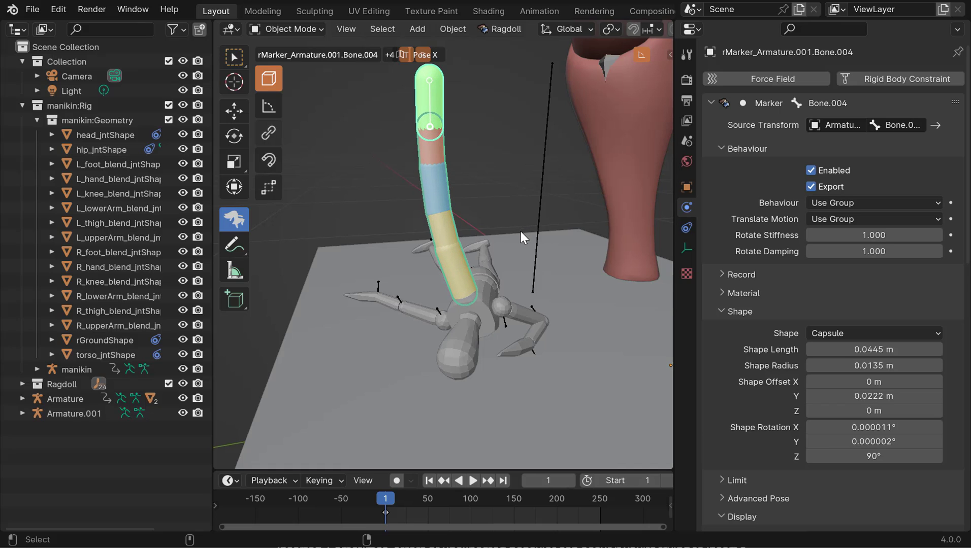
alt+drag(520, 234, 506, 230)
click(276, 84)
alt+drag(584, 243, 465, 226)
- In Live Mode, fold the thickened chain over the manikin's back and let it fall under gravity with Drop
click(275, 164)
click(660, 193)
click(659, 196)
alt+drag(434, 200, 500, 231)
click(653, 196)
click(658, 195)
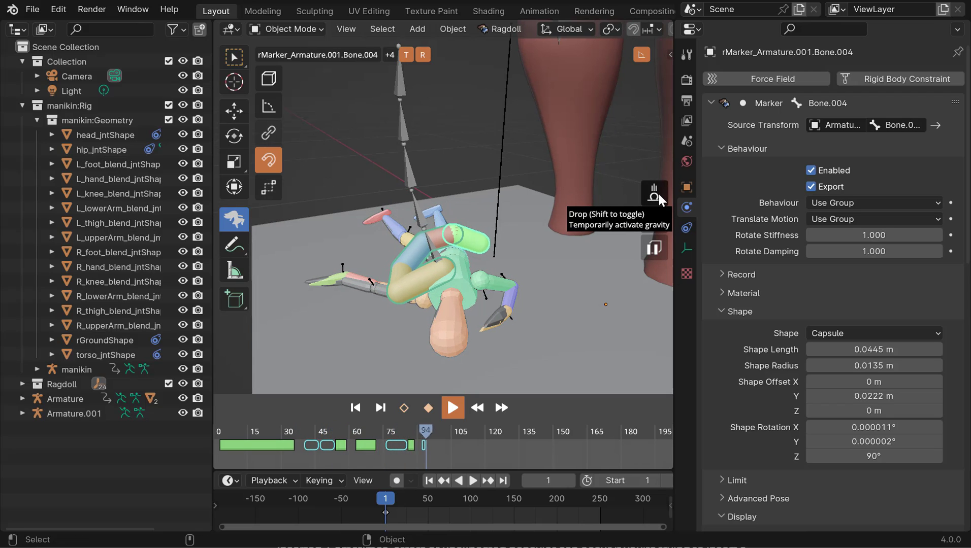
alt+right_drag(508, 240, 527, 254)
alt+drag(528, 254, 470, 263)
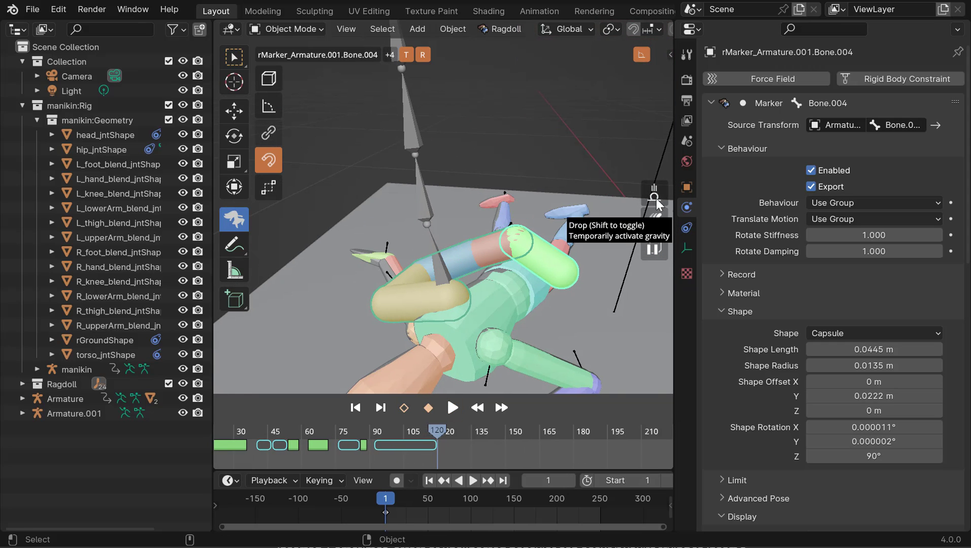
click(656, 195)
alt+drag(543, 275, 443, 178)
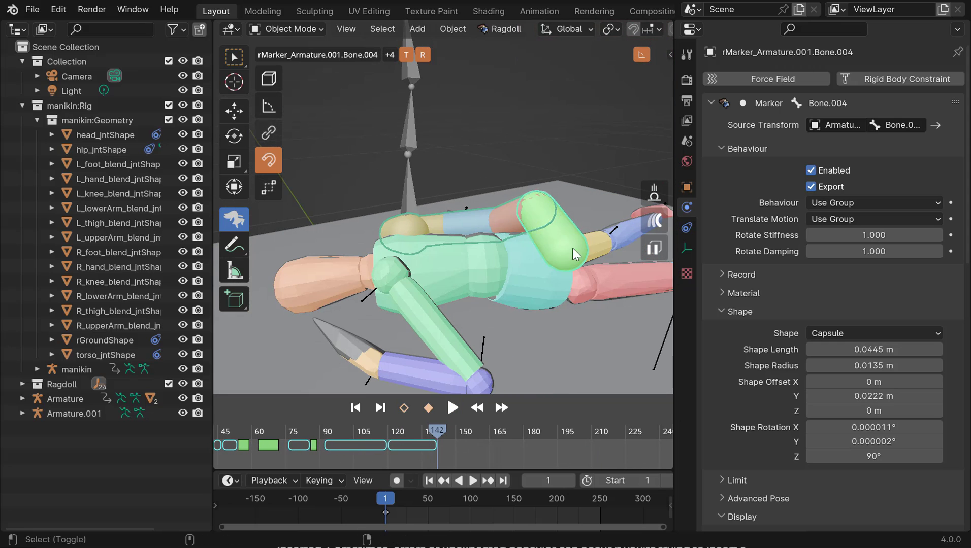
- Pull the folded chain across the manikin's torso in both directions and settle it again with Drop
shift+drag(572, 247, 443, 256)
alt+drag(443, 256, 609, 261)
shift+drag(482, 220, 569, 228)
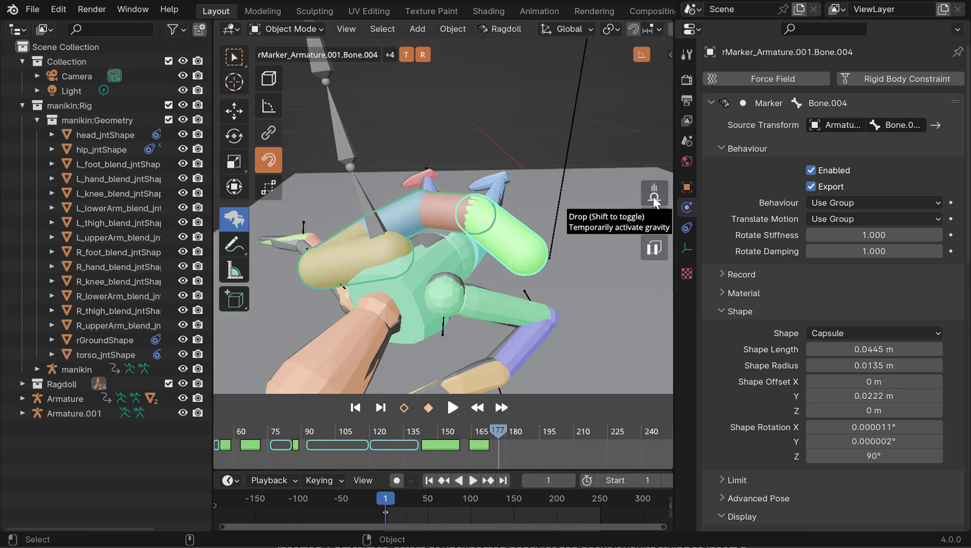
click(654, 195)
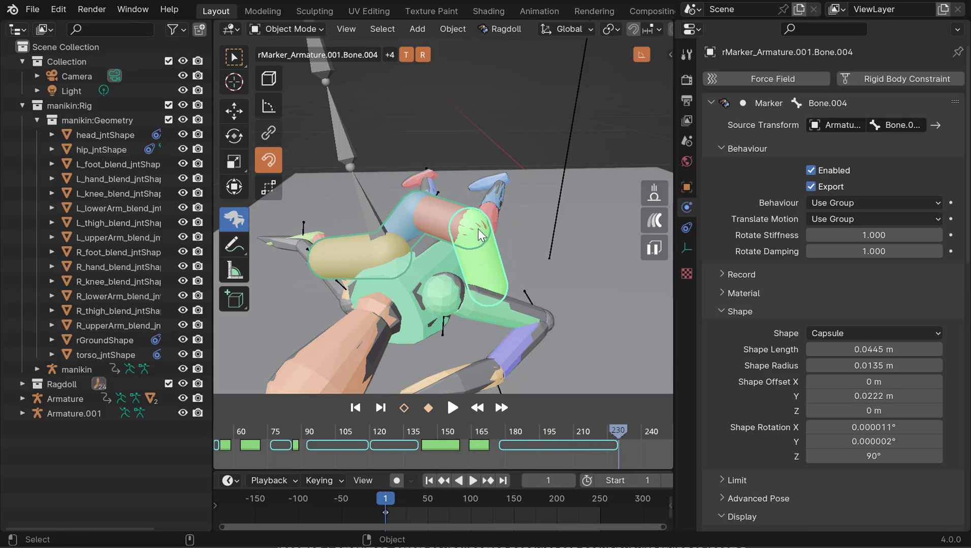
- Key the settled pose of the manikin and chain at live frame 230 onto their armatures
alt+right_drag(481, 232, 485, 240)
alt+drag(484, 240, 499, 239)
click(480, 252)
alt+middle_drag(480, 260, 473, 226)
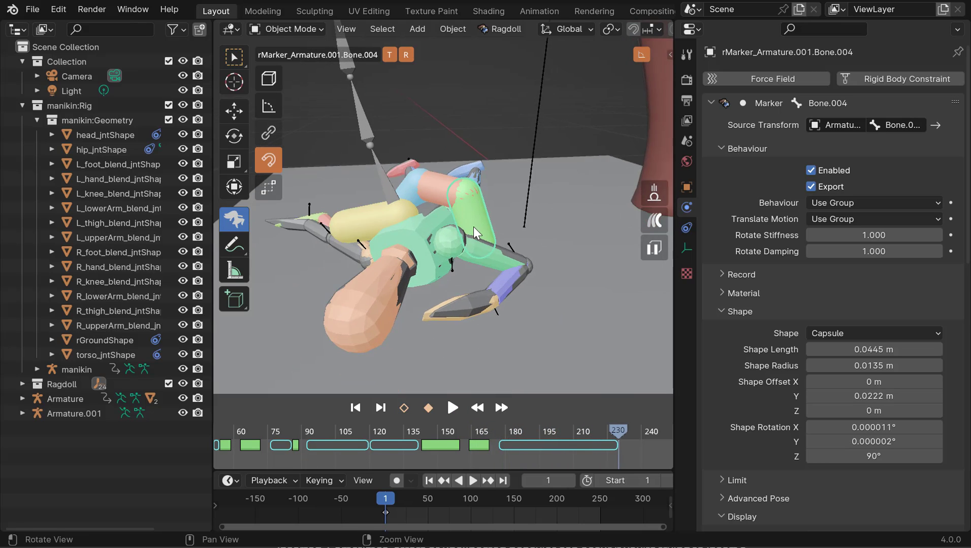
mouse_move(473, 226)
alt+mouse_down()
mouse_move(492, 239)
mouse_move(466, 224)
mouse_move(479, 210)
mouse_move(465, 234)
mouse_move(469, 220)
mouse_move(486, 219)
alt+mouse_up()
alt+right_drag(486, 219, 476, 60)
alt+drag(470, 284, 485, 267)
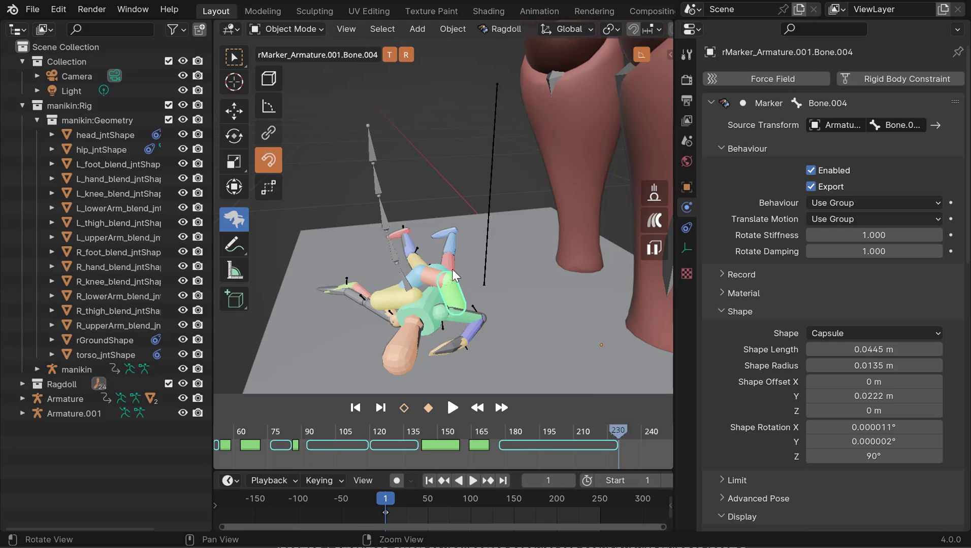
alt+middle_drag(452, 269, 465, 229)
click(405, 409)
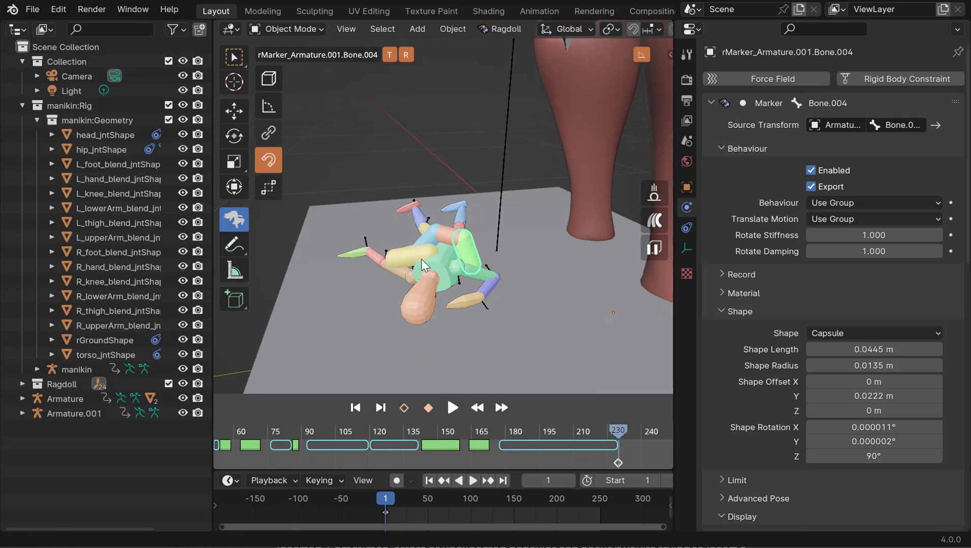
- Leave the Ragdoll manipulator and play the simulation from the settled pose, viewing the manikin from other angles
alt+drag(424, 264, 439, 249)
key(q)
key(space)
alt+right_drag(502, 282, 444, 269)
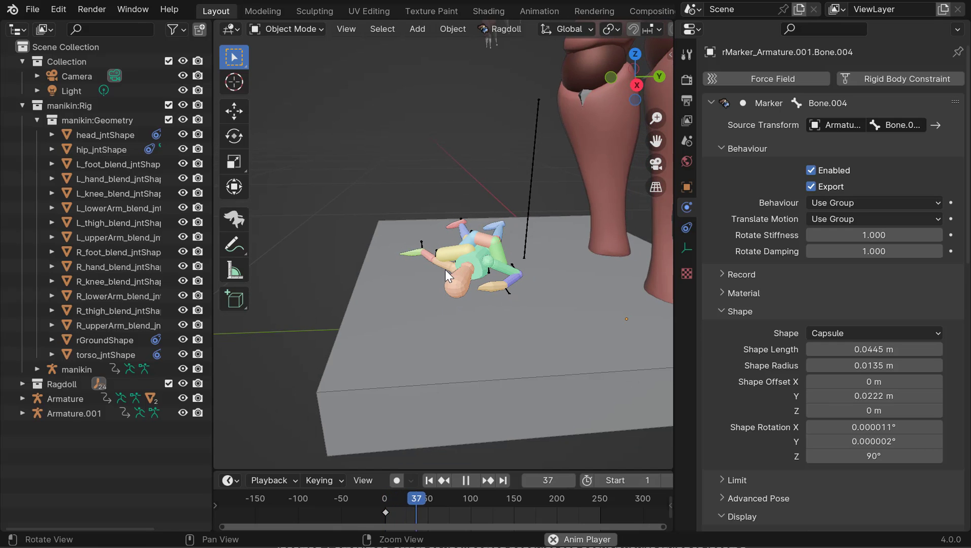
alt+drag(469, 283, 304, 216)
key(space)
- Step back frame by frame to examine the hand's contact with the manikin, replay the simulation, and return to frame 1
key(Left)
key(Left)
key(Left)
key(Left)
key(Left)
key(Left)
key(Left)
key(Left)
key(Left)
key(Left)
key(Left)
key(Left)
key(Left)
key(Left)
key(Left)
key(Left)
key(Left)
key(Left)
key(Left)
key(space)
key(space)
alt+right_drag(500, 295, 453, 296)
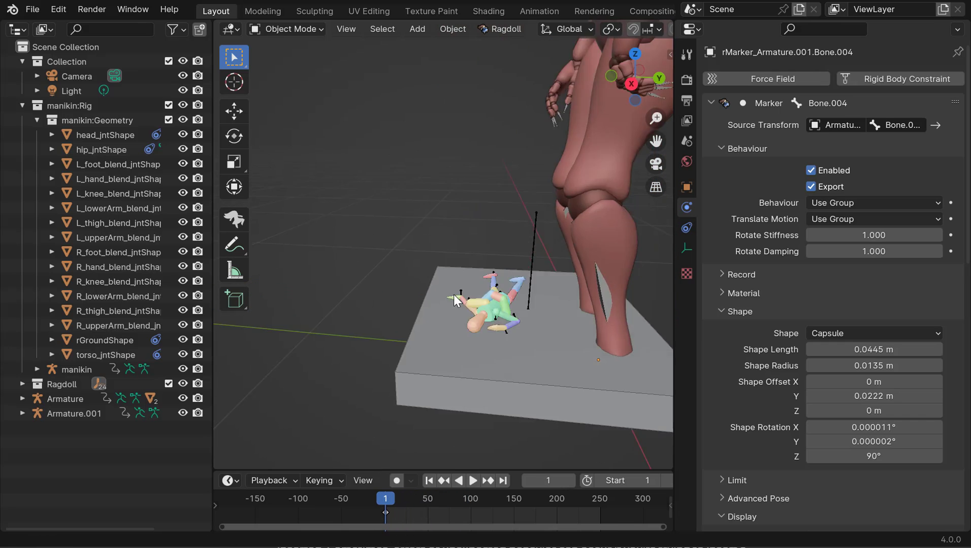
- Reframe the large character above the manikin, play its bending motion, and return to frame 1
middle_drag(454, 298, 477, 216)
middle_drag(432, 270, 419, 264)
mouse_move(464, 218)
shift+middle_down()
mouse_move(469, 166)
mouse_move(447, 213)
shift+middle_up()
ctrl+middle_drag(446, 220, 497, 224)
shift+middle_drag(462, 301, 462, 219)
alt+drag(461, 222, 455, 220)
alt+middle_drag(455, 219, 455, 254)
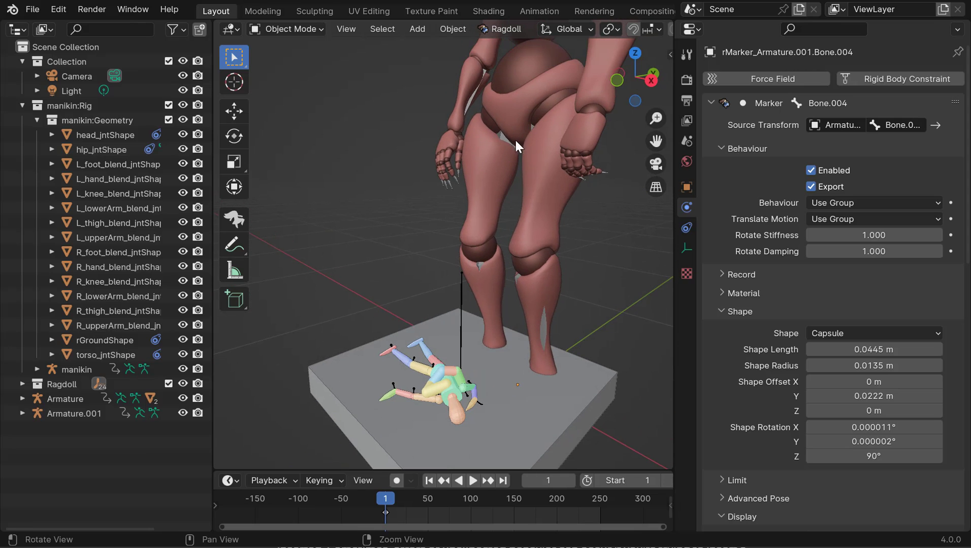
key(space)
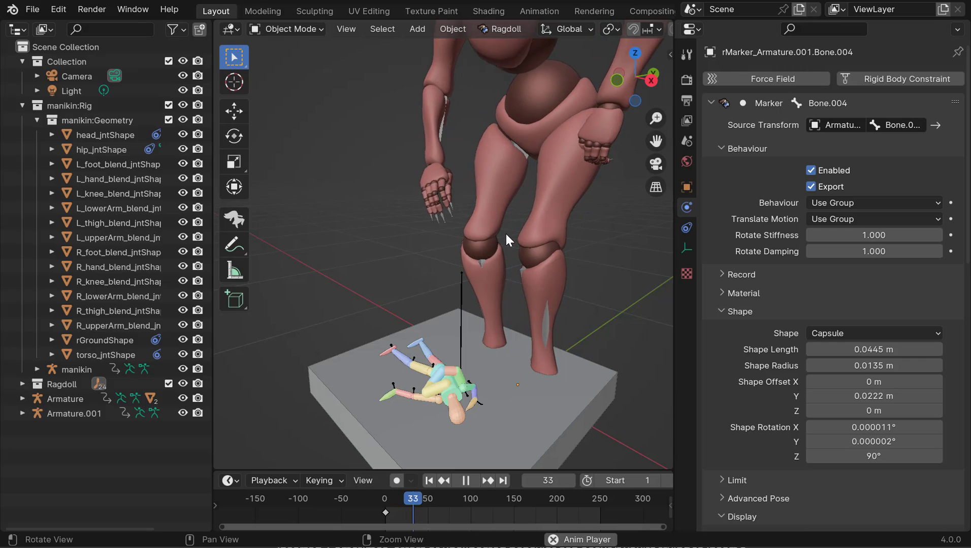
key(Escape)
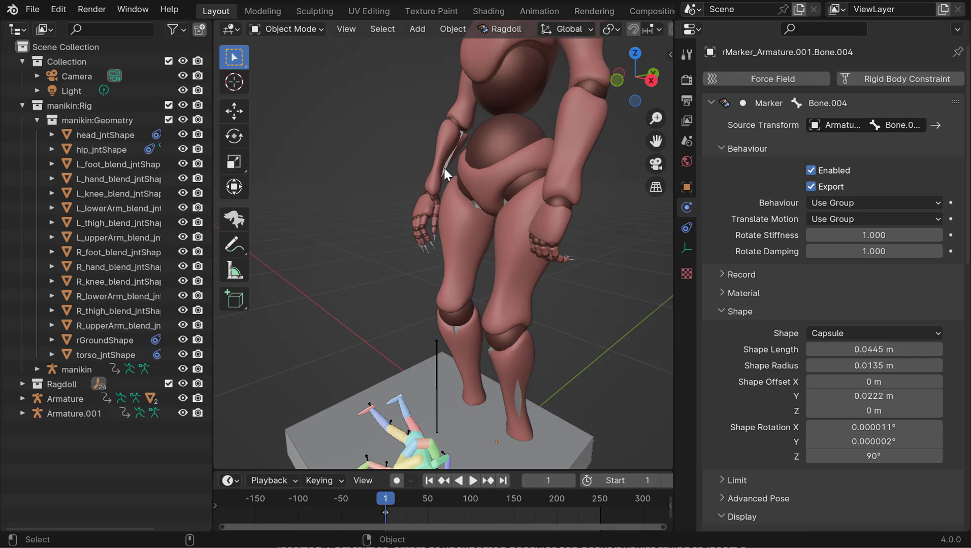
- Select the large character's Armature, enter Pose Mode, and show the maximized viewport in wireframe
click(470, 191)
key(Tab)
key(Tab)
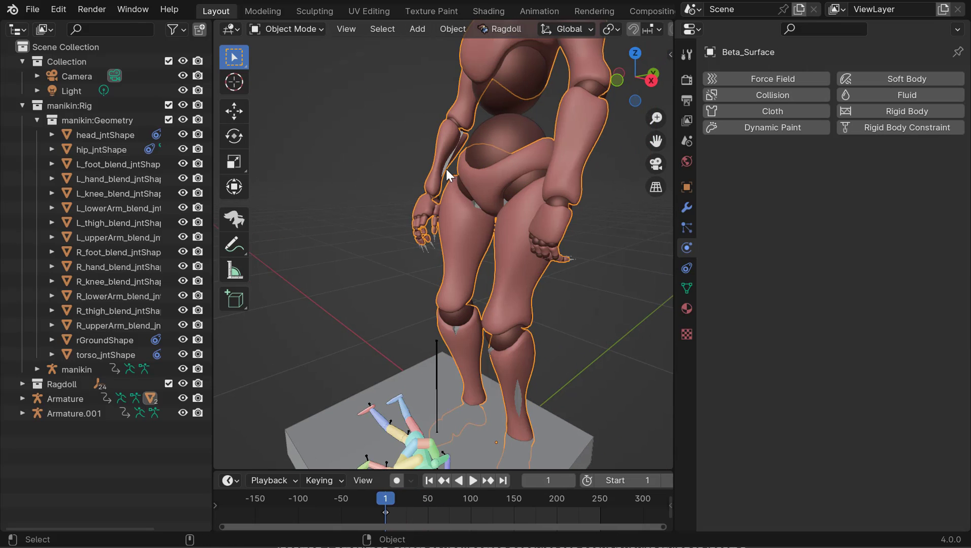
click(448, 175)
middle_drag(442, 191, 592, 78)
key(ctrl+Tab)
click(416, 116)
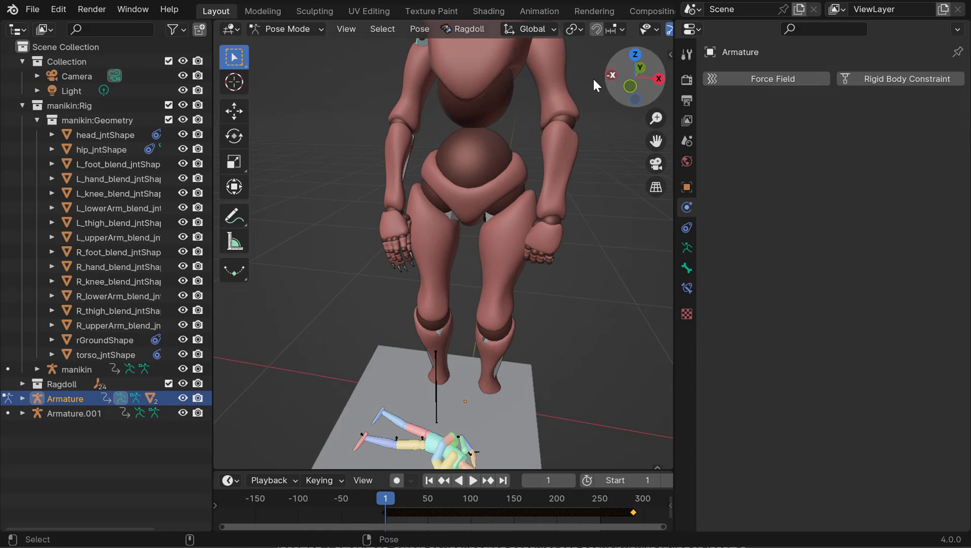
key(ctrl+space)
click(900, 30)
- Assign and connect Ragdoll markers along the character's selected right arm bones down to the hand
mouse_move(599, 215)
alt+right_down()
mouse_move(520, 227)
mouse_move(467, 185)
alt+right_up()
alt+middle_drag(470, 183, 435, 209)
alt+right_drag(460, 316, 448, 182)
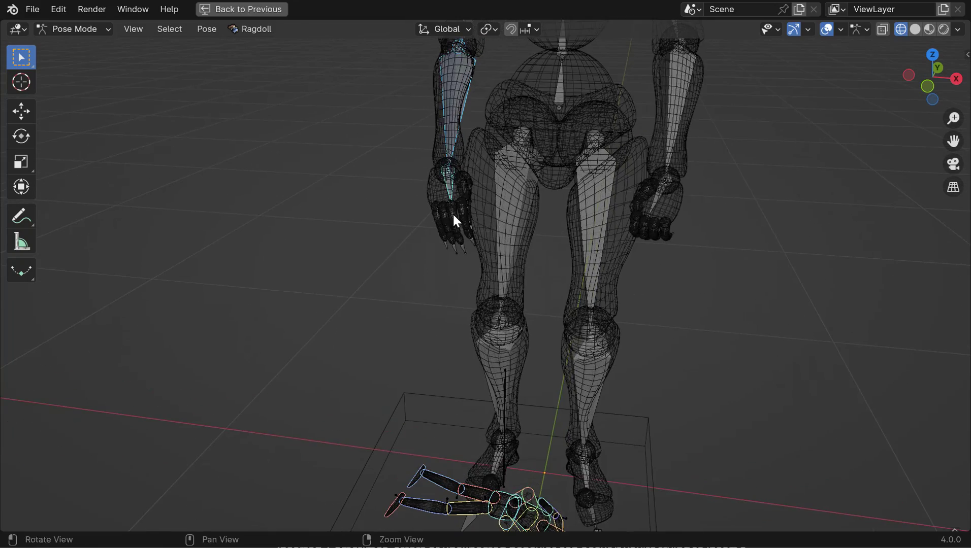
alt+right_drag(455, 219, 551, 239)
click(256, 31)
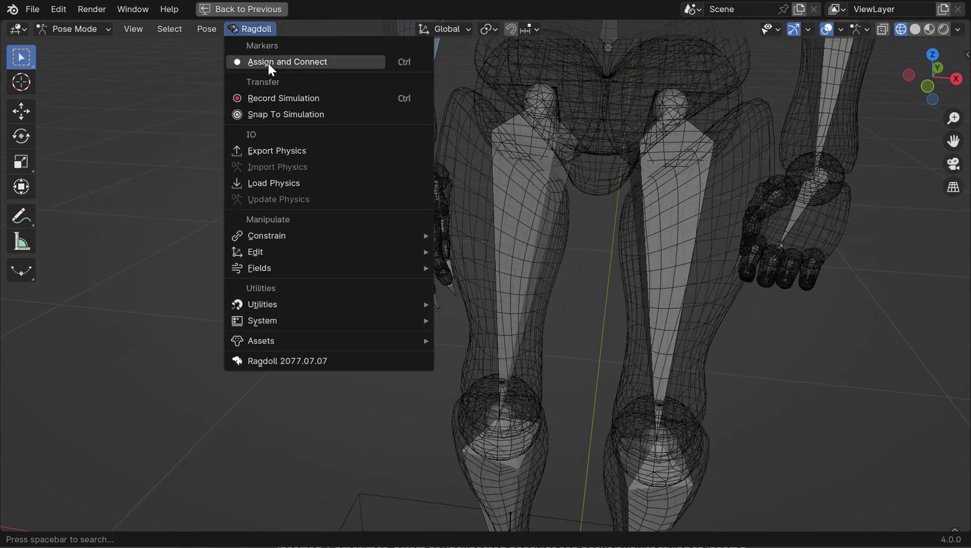
click(269, 63)
- Select the right hand bone and the three index finger bones and assign connected Ragdoll markers to the finger
alt+middle_drag(436, 279, 436, 265)
click(415, 182)
alt+drag(441, 223, 423, 216)
alt+right_drag(432, 203, 512, 195)
shift+click(455, 206)
shift+click(465, 263)
shift+click(477, 285)
alt+drag(437, 246, 406, 238)
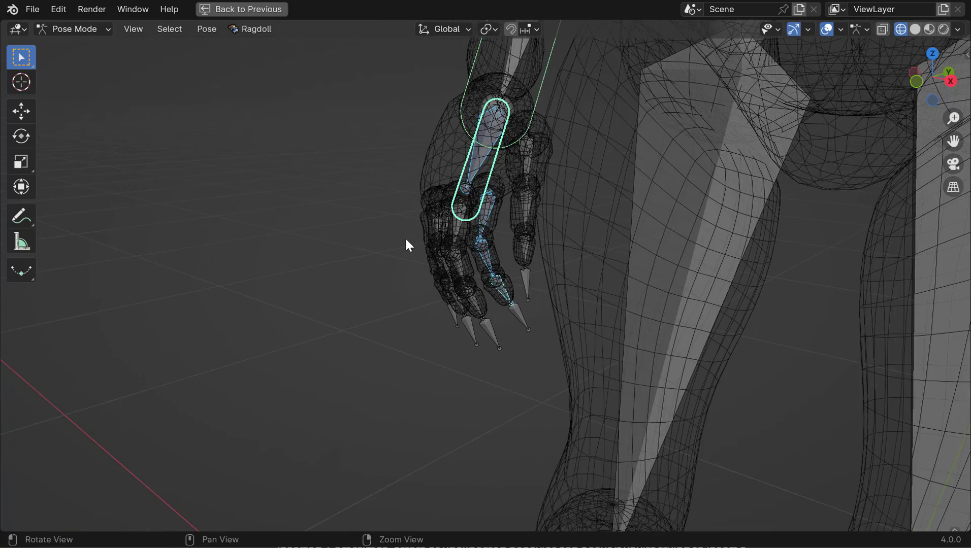
key(g)
- Select the right hand bone and the three thumb bones and assign connected Ragdoll markers to the thumb
click(484, 153)
shift+click(527, 157)
shift+click(525, 202)
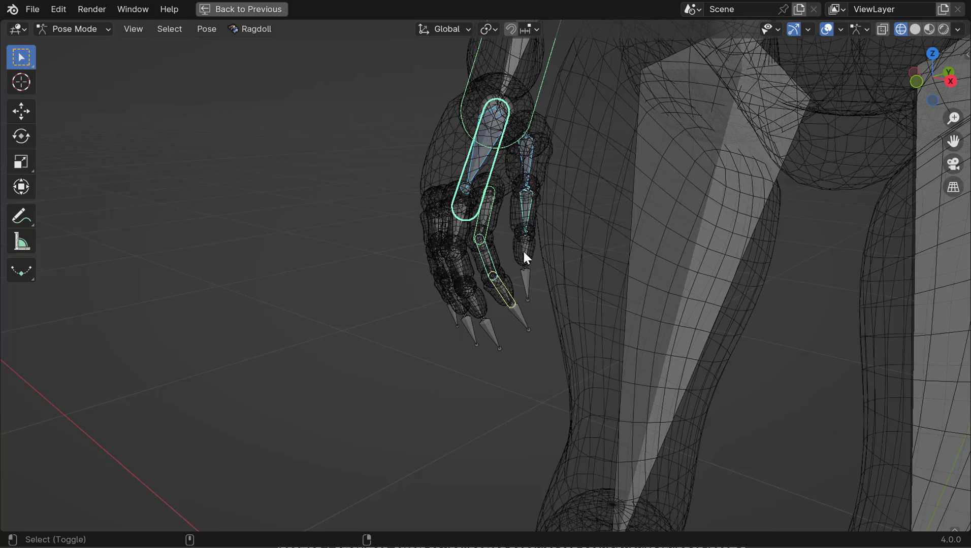
shift+click(524, 248)
key(g)
alt+drag(506, 197, 468, 163)
alt+drag(505, 189, 485, 153)
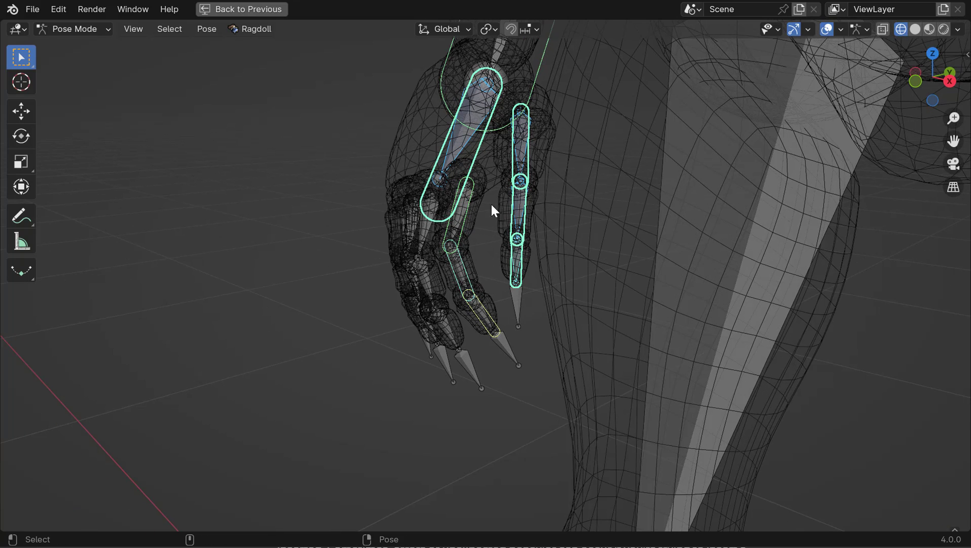
- Return the large character's armature to Object Mode and select its Beta_Surface mesh
alt+drag(472, 212, 471, 180)
alt+drag(442, 282, 530, 142)
alt+drag(474, 197, 589, 177)
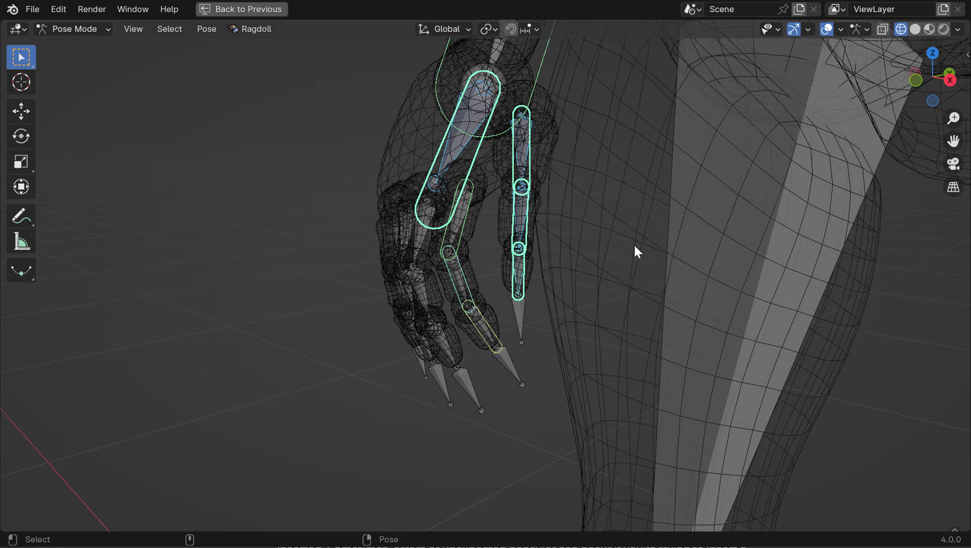
click(449, 280)
key(ctrl+Tab)
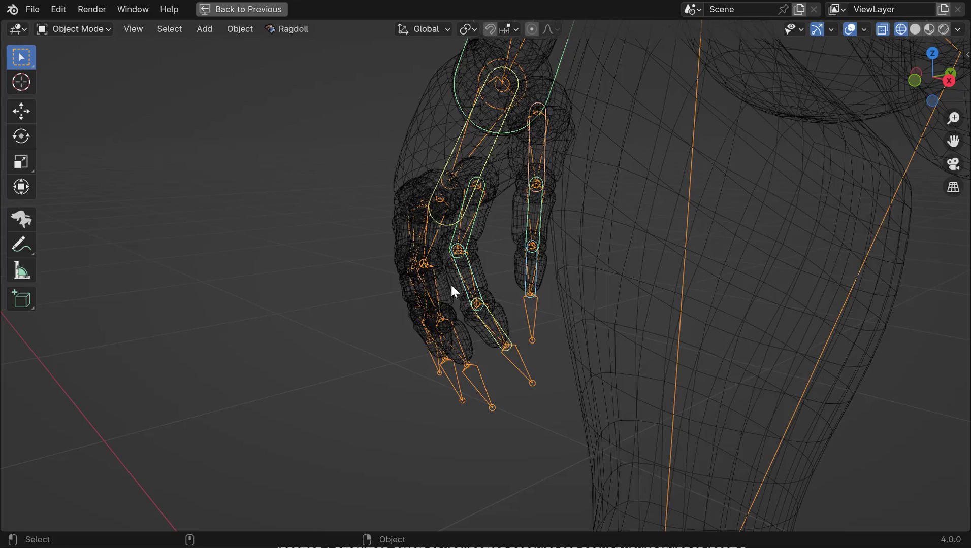
click(451, 281)
alt+drag(451, 281, 487, 242)
key(w)
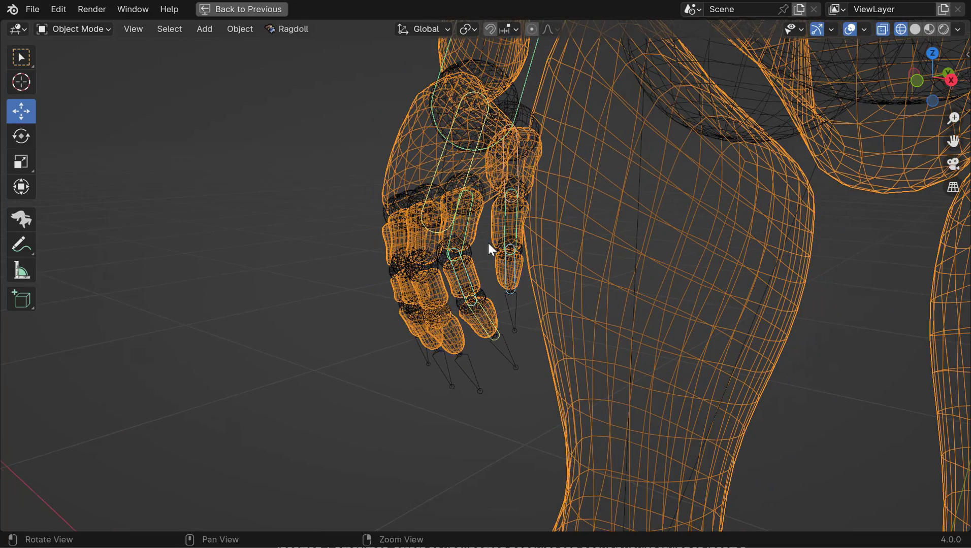
- Restore the full workspace layout, expand the Armature in the outliner, and duplicate the Beta_Surface mesh with Duplicate Objects
alt+drag(488, 276, 579, 235)
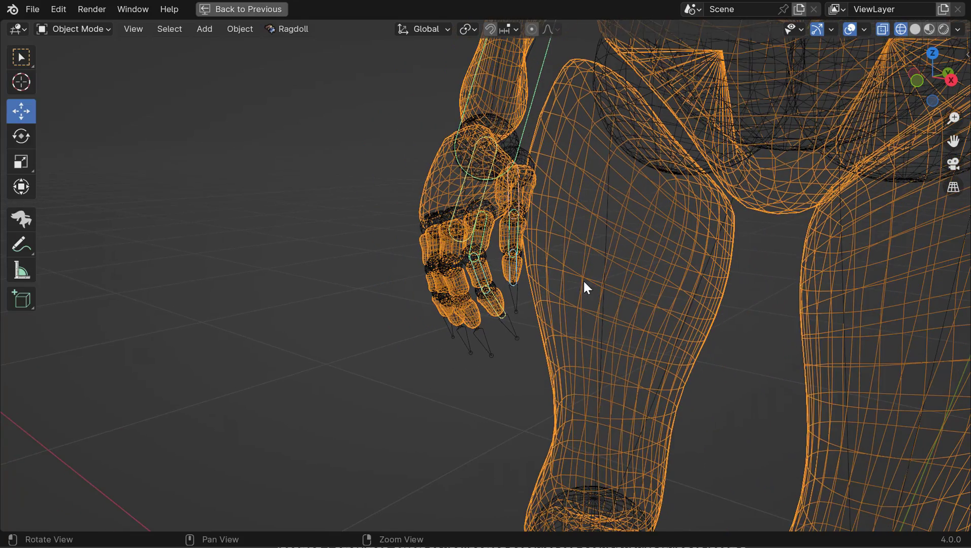
alt+drag(584, 282, 471, 219)
alt+drag(493, 294, 523, 185)
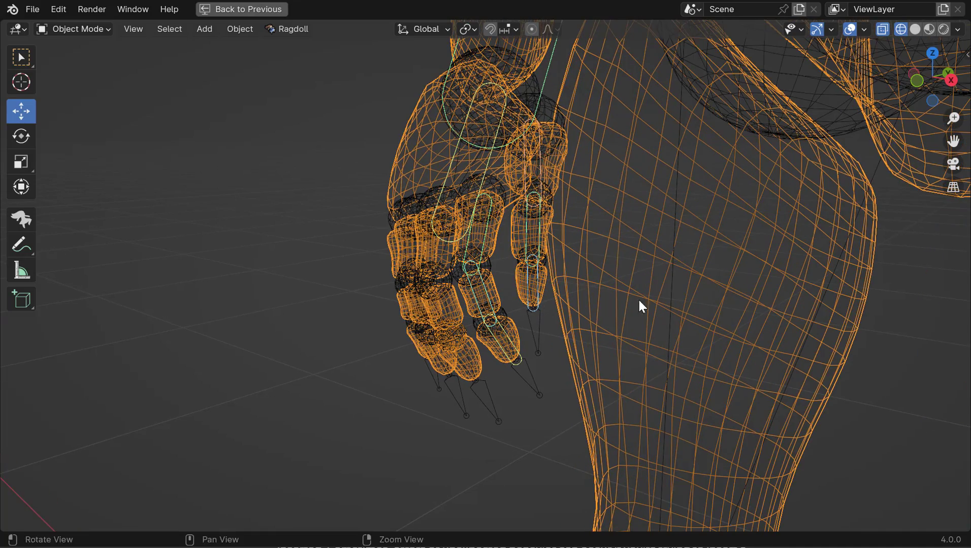
alt+right_drag(638, 297, 531, 246)
alt+drag(530, 246, 385, 262)
key(ctrl+space)
click(22, 399)
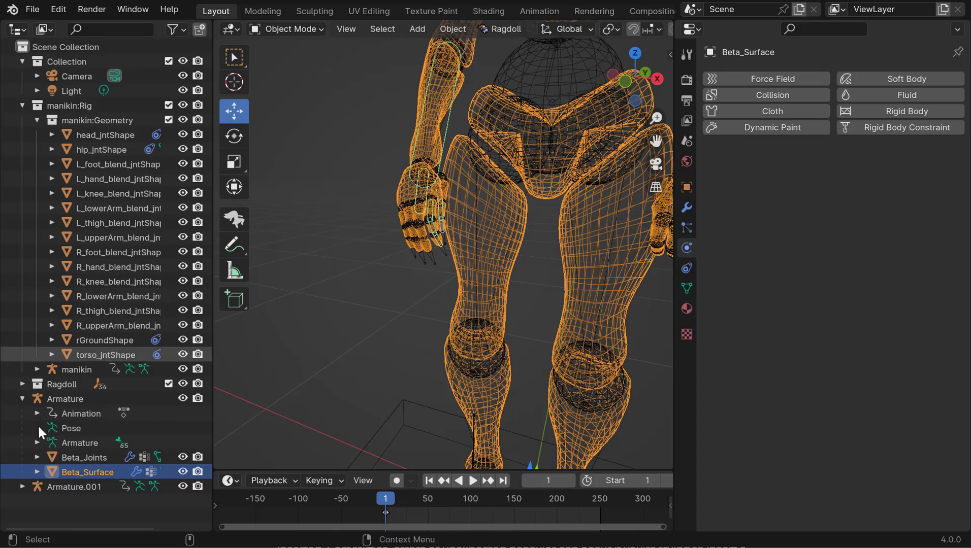
key(F3)
text(duplica)
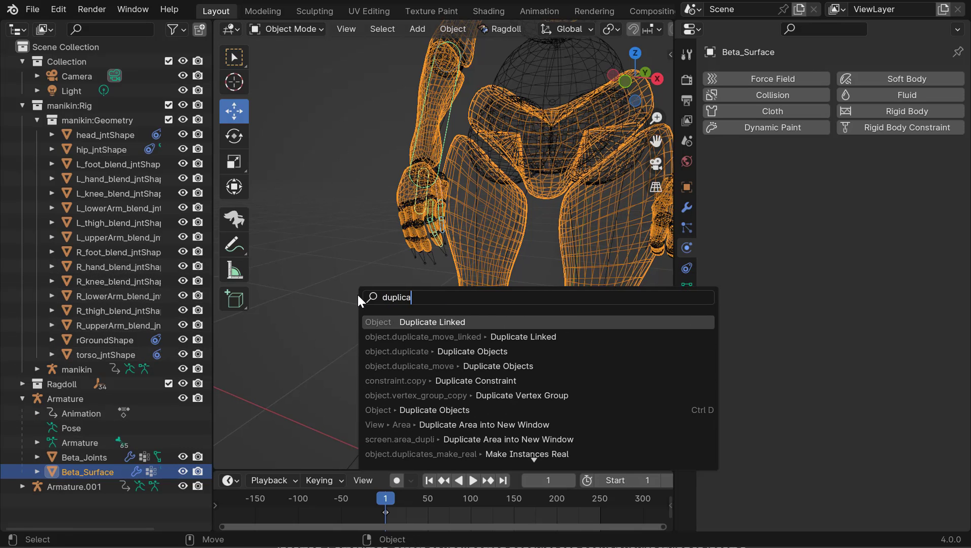
text(te ob)
key(Return)
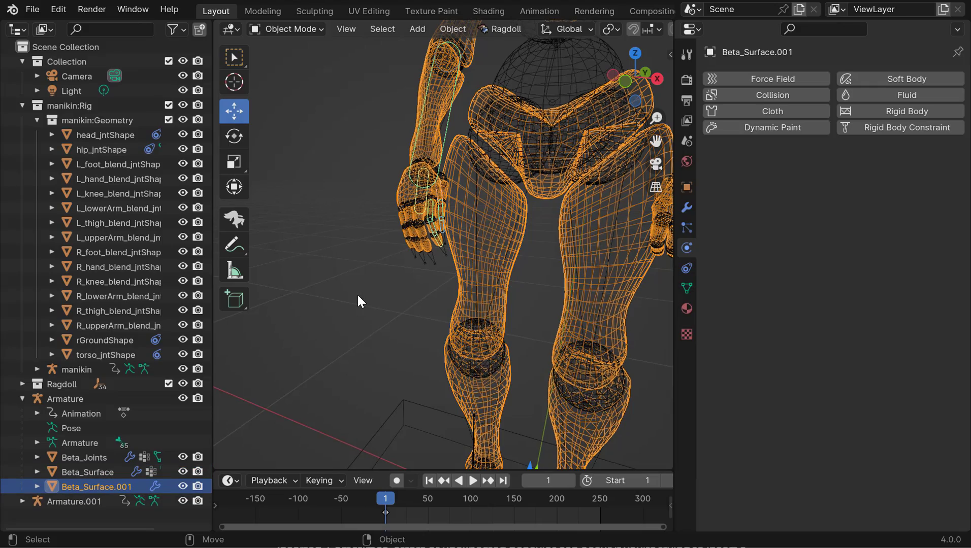
- Preview the duplicated surface mesh's motion and apply its Armature modifier
middle_drag(315, 299, 447, 120)
click(687, 207)
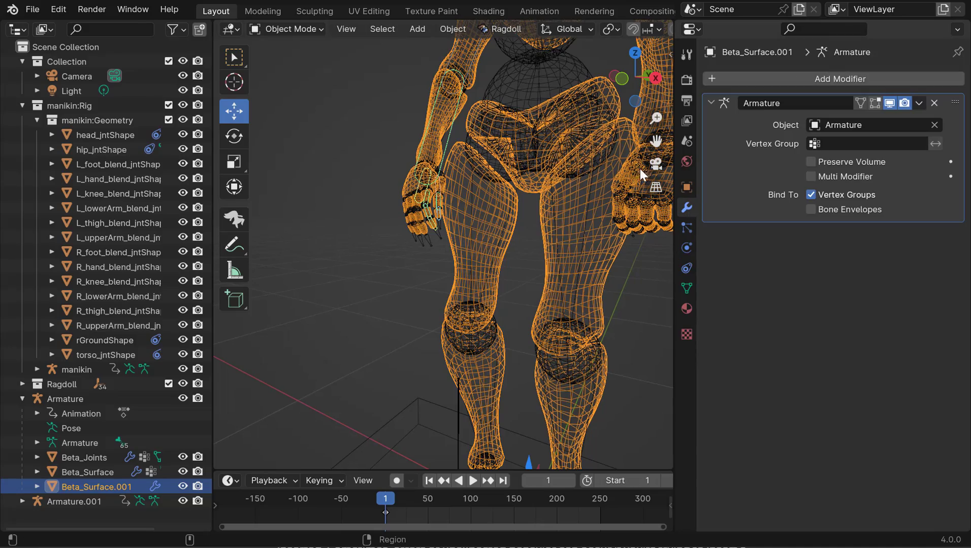
key(space)
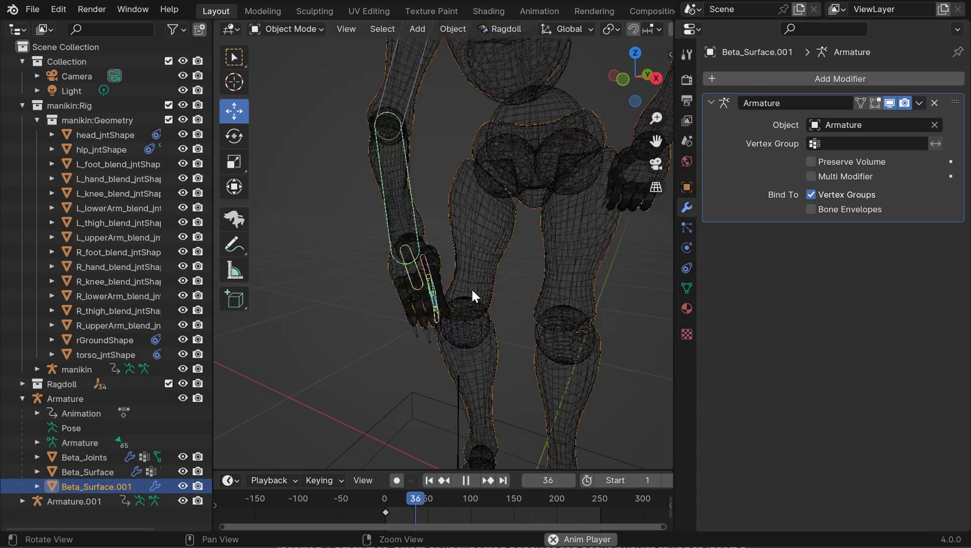
key(Escape)
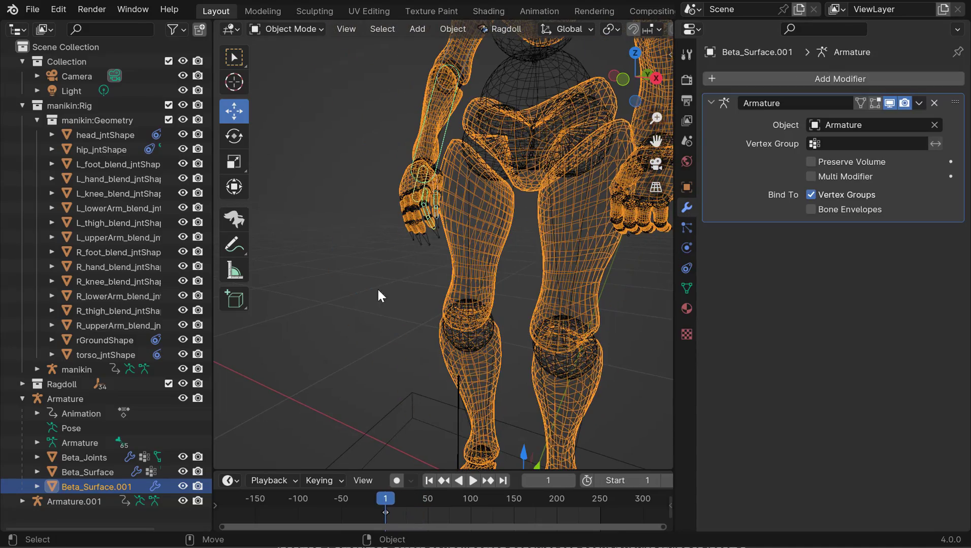
click(918, 103)
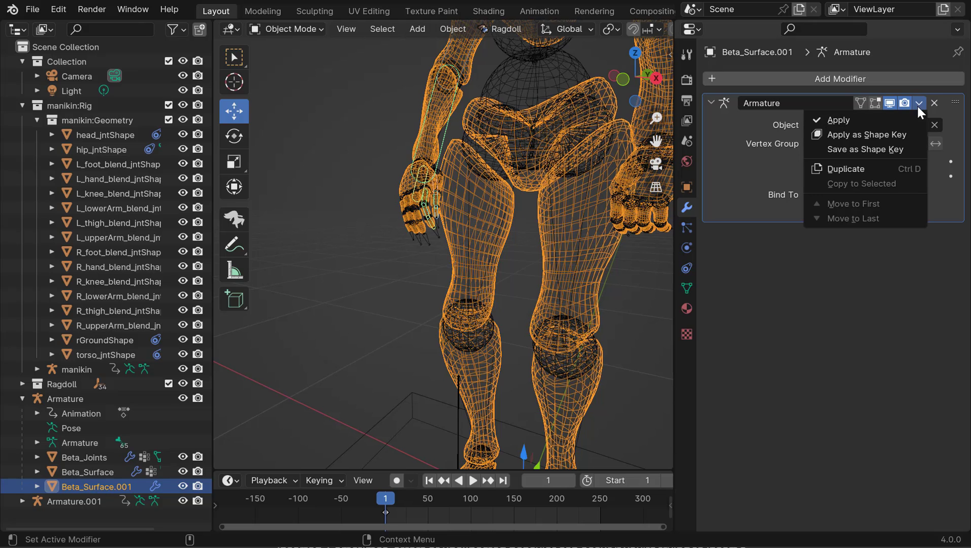
click(845, 119)
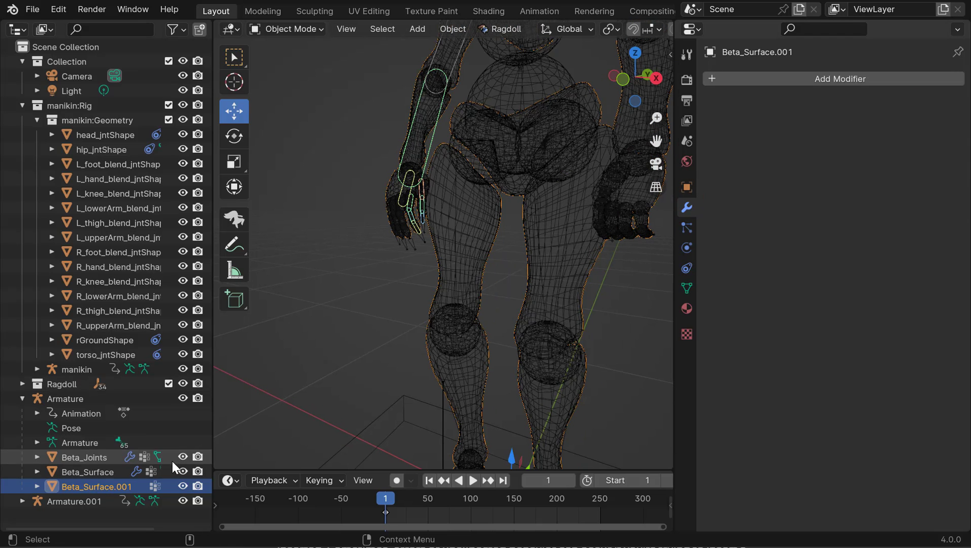
- Hide the original Beta_Surface and scrub the animation to check the duplicate against the moving joints
click(182, 472)
key(space)
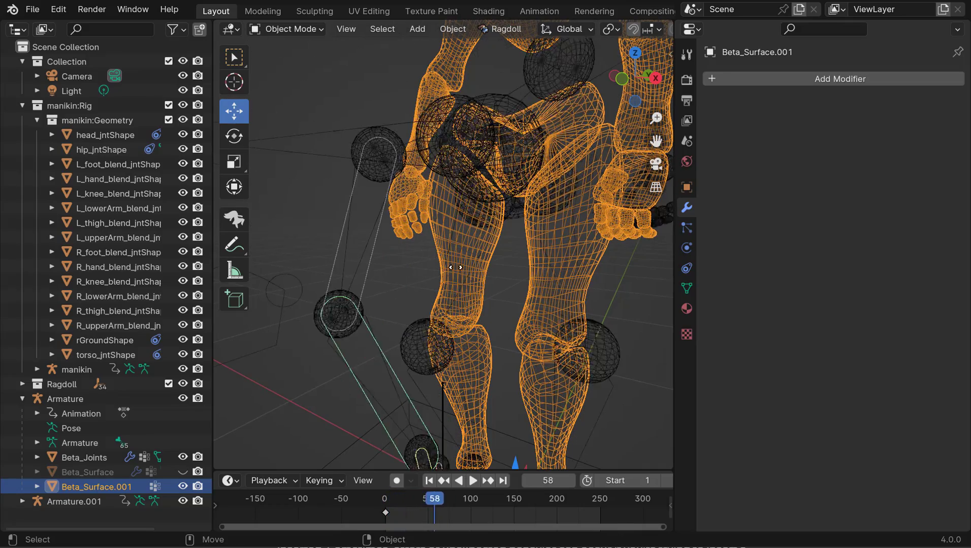
key(Escape)
- Separate the Beta_Surface.001 mesh into individual objects by loose parts
middle_drag(392, 219, 433, 211)
key(F3)
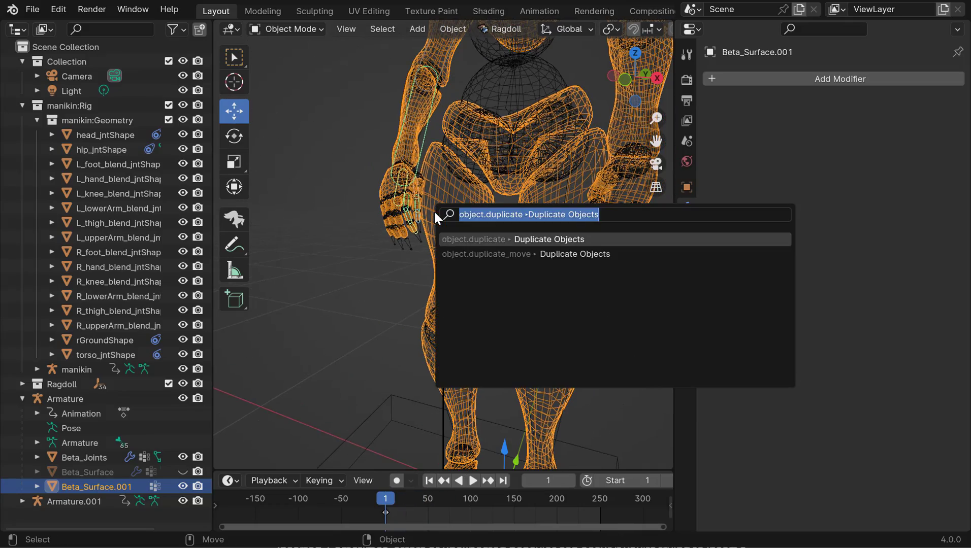
text(separa)
key(Return)
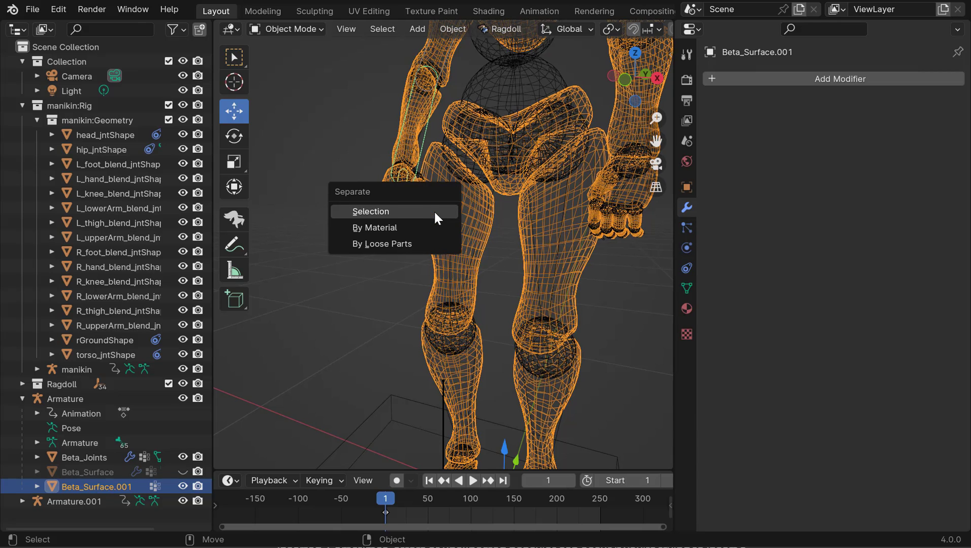
click(385, 241)
key(F3)
text(separa)
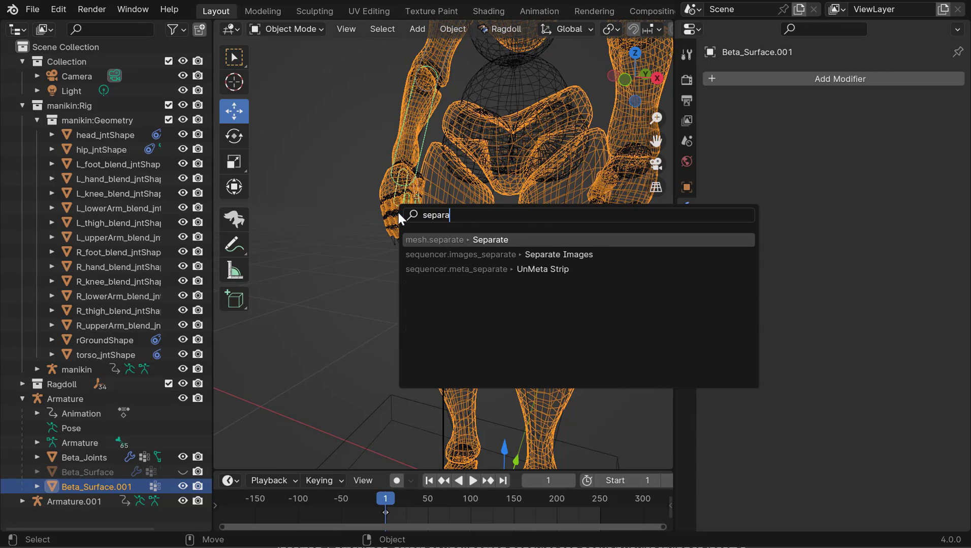
key(Return)
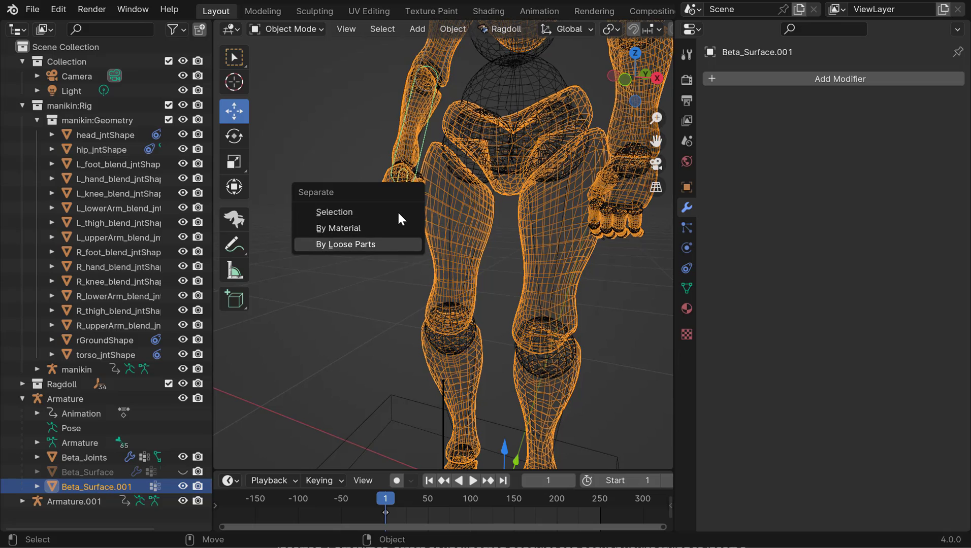
click(404, 241)
- Examine the separated Beta_Surface pieces in the outliner and scrub the animation to check how they behave
middle_drag(99, 472, 96, 309)
click(84, 354)
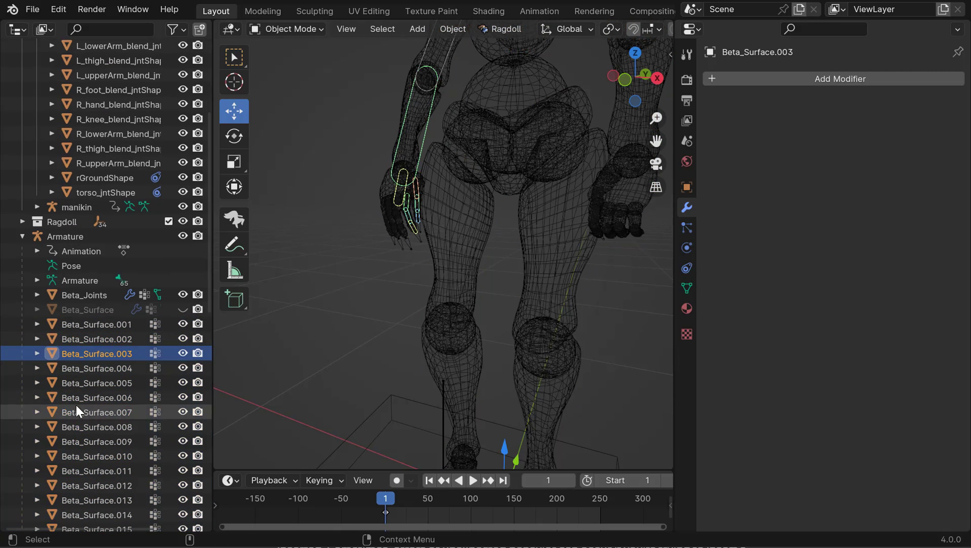
click(76, 426)
click(75, 455)
click(75, 384)
click(79, 341)
click(78, 427)
click(77, 383)
click(78, 354)
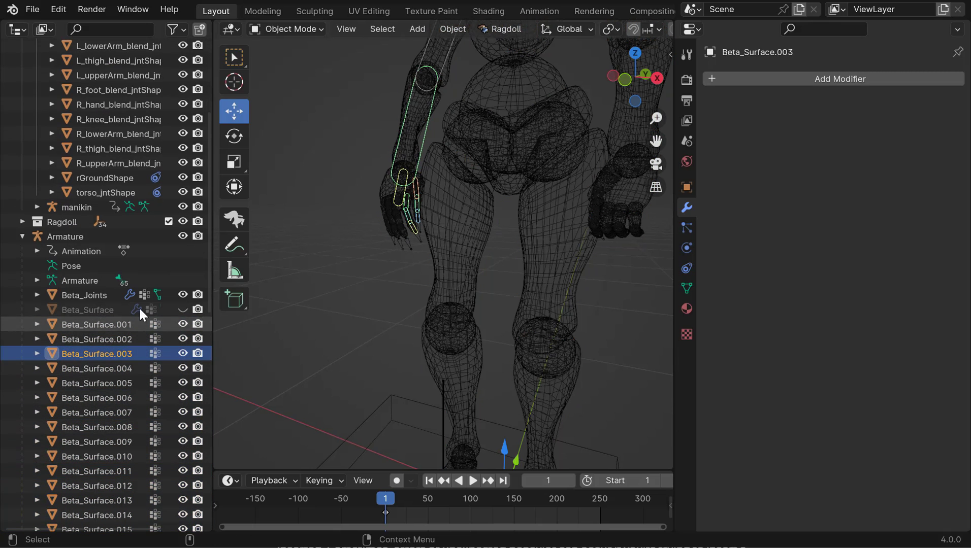
key(space)
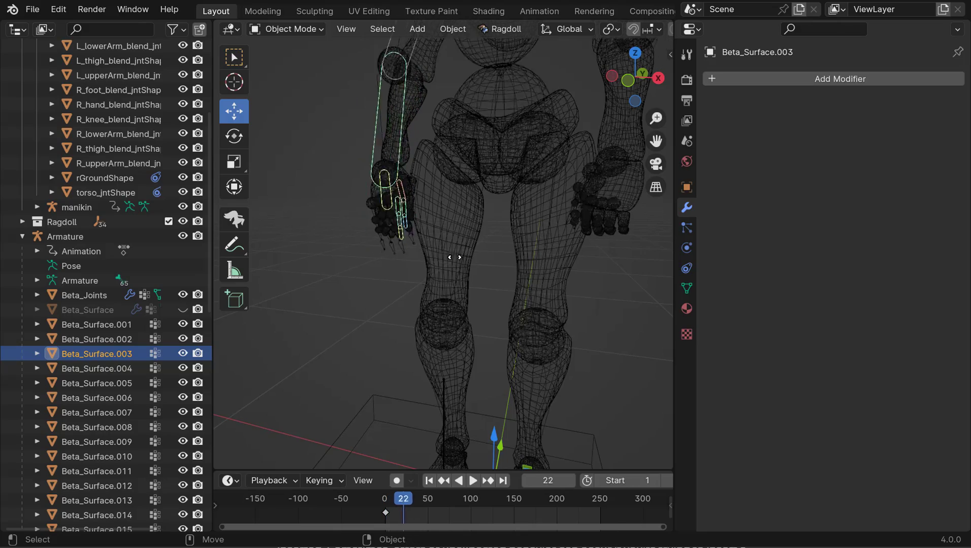
key(Escape)
- Activate the Ragdoll manipulator, select the right forearm marker, and replace its mesh with the separated forearm piece Beta_Surface.027
scroll(433, 270, up, 3)
click(238, 220)
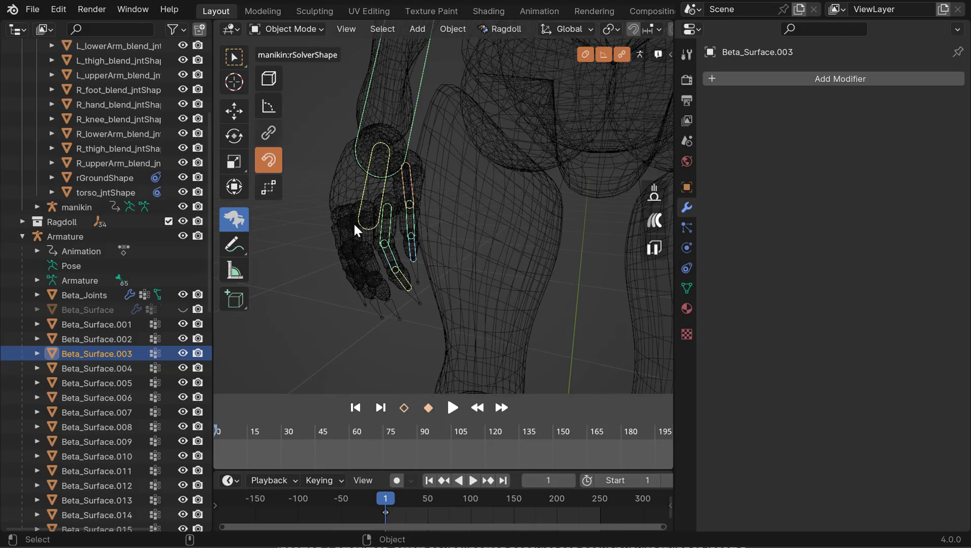
scroll(414, 236, up, 2)
alt+drag(420, 219, 369, 211)
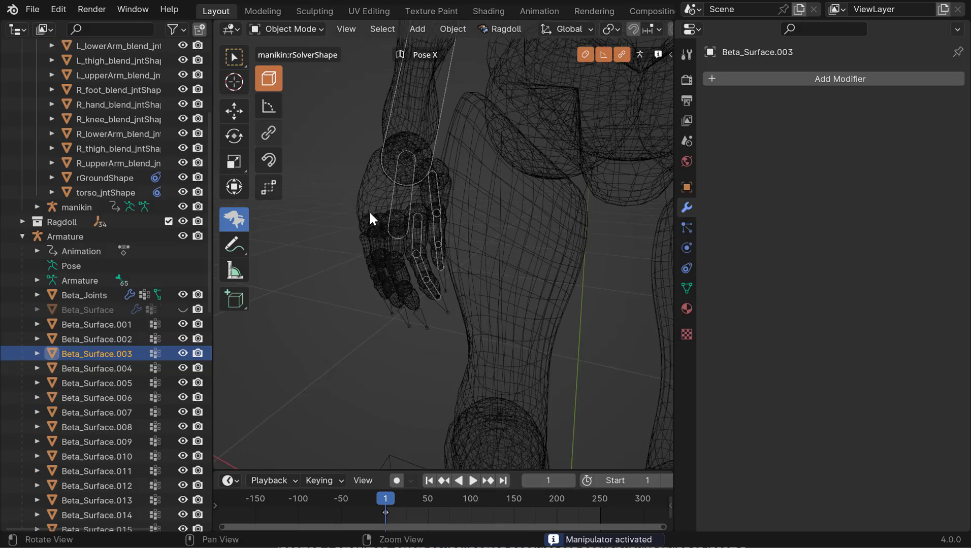
alt+right_drag(369, 211, 419, 185)
click(420, 186)
mouse_move(420, 185)
alt+mouse_down()
mouse_move(452, 191)
mouse_move(418, 133)
mouse_move(418, 231)
mouse_move(419, 186)
alt+mouse_up()
click(419, 186)
key(F3)
text(replace)
key(Return)
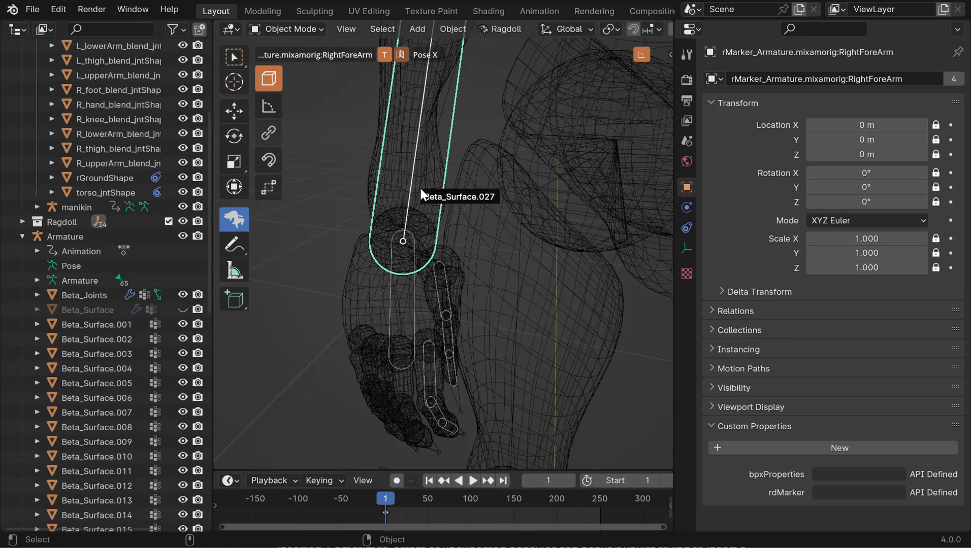
click(392, 170)
- Replace the right hand marker's mesh with the separated hand piece Beta_Surface.028
alt+middle_drag(417, 233, 425, 207)
click(414, 275)
key(g)
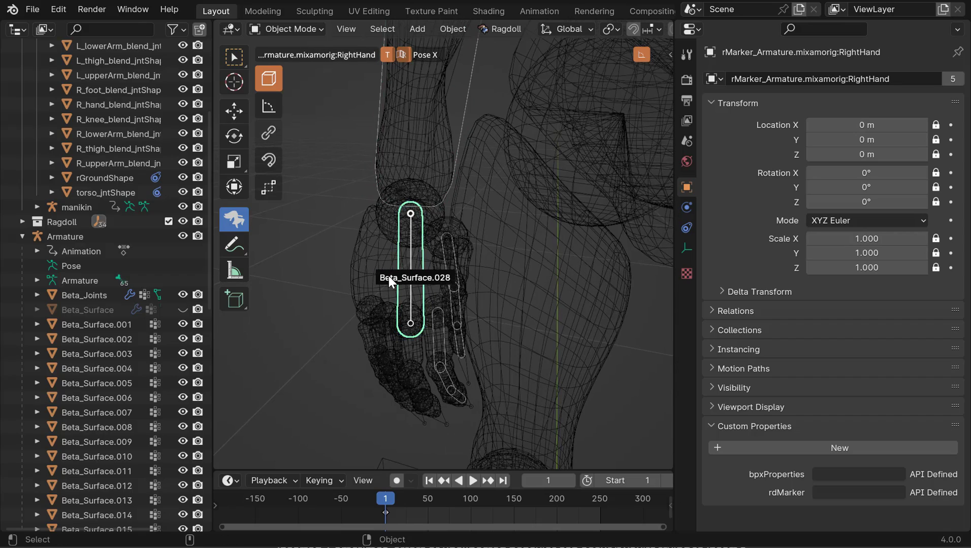
click(390, 277)
- Replace the meshes of the right thumb markers with the matching separated thumb pieces, using Beta_Surface.031 for the first segment
alt+drag(389, 276, 450, 240)
alt+right_drag(449, 240, 458, 216)
click(448, 216)
alt+drag(449, 216, 413, 226)
key(g)
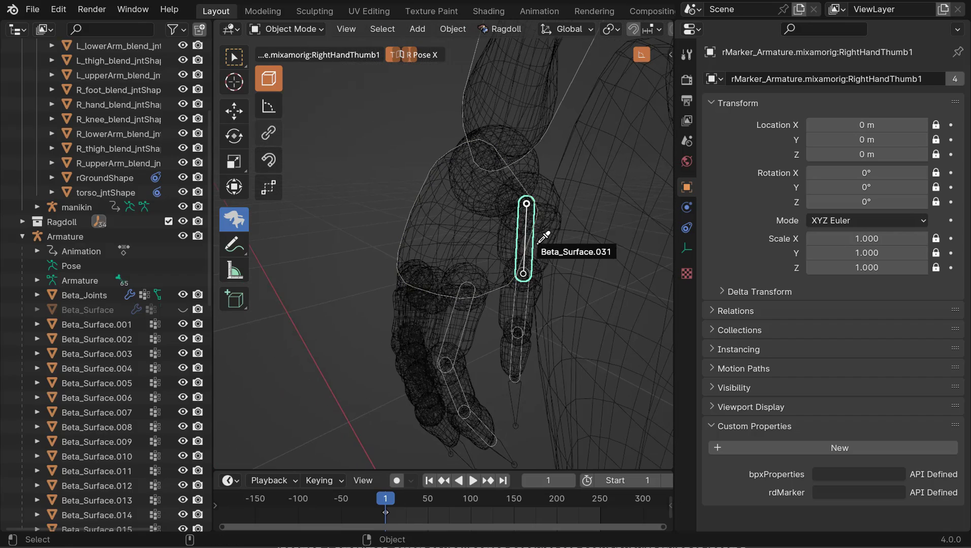
click(538, 247)
click(523, 300)
key(g)
click(523, 306)
click(510, 359)
key(g)
- Replace the meshes of the right index finger markers with the matching separated finger pieces
click(461, 331)
alt+middle_drag(460, 331, 468, 256)
click(468, 316)
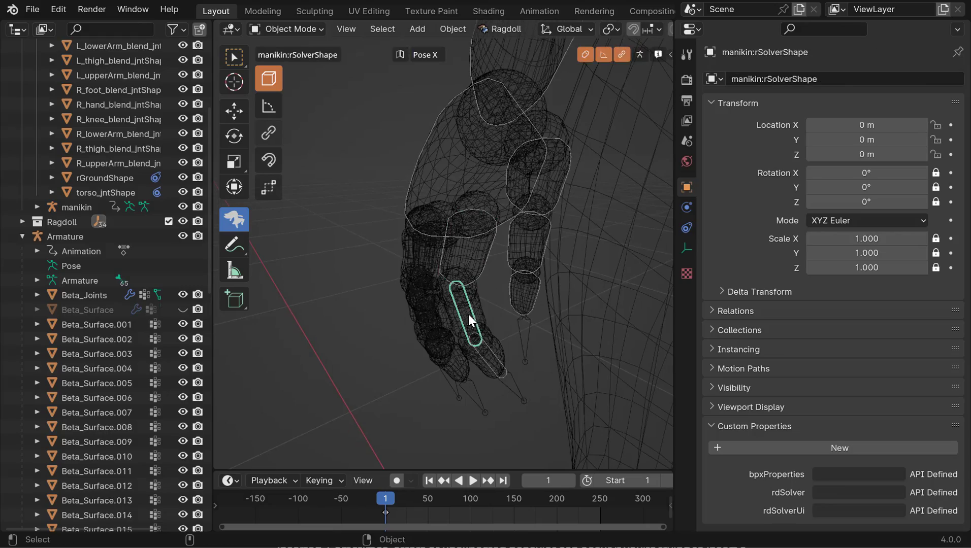
key(g)
click(470, 318)
click(493, 357)
key(g)
click(495, 358)
- Replace the right upper arm marker's mesh with the separated upper arm piece
alt+right_drag(424, 243, 384, 228)
alt+drag(384, 228, 400, 234)
alt+right_drag(400, 234, 390, 229)
click(442, 115)
alt+drag(442, 114, 425, 105)
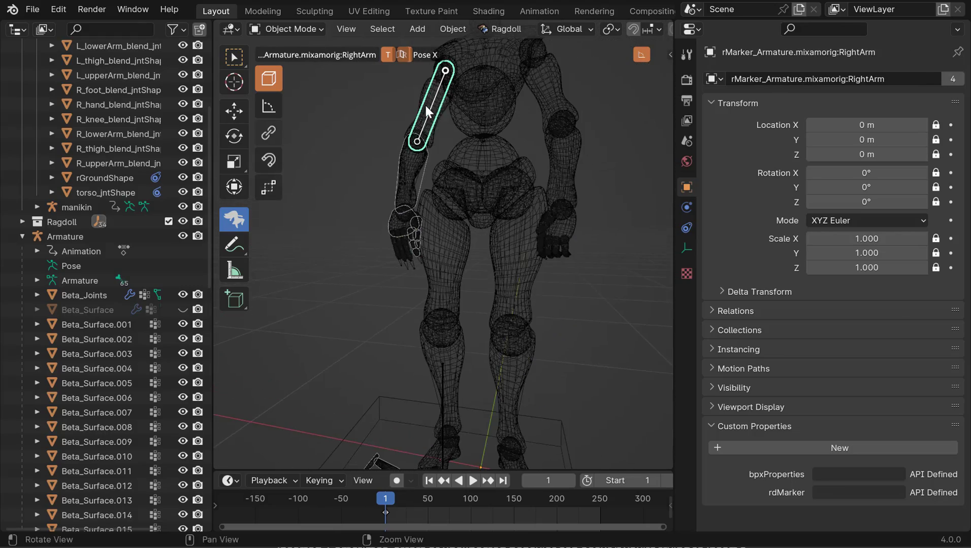
key(g)
click(444, 139)
- Leave the Ragdoll manipulator and play the simulation to check the new arm and hand shapes above the manikin
alt+drag(444, 138, 437, 125)
alt+drag(410, 170, 417, 173)
alt+right_drag(418, 172, 438, 224)
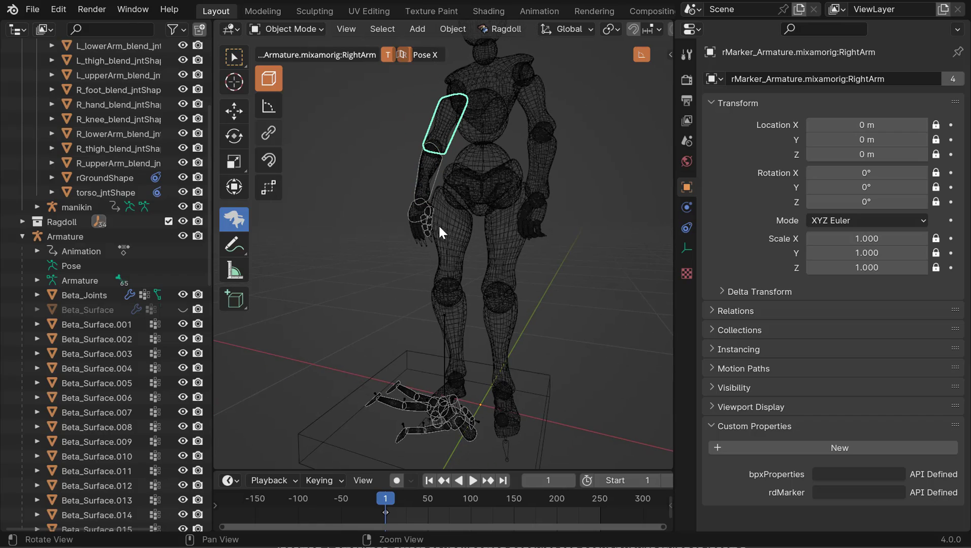
key(q)
mouse_move(373, 189)
alt+mouse_down()
mouse_move(370, 206)
mouse_move(388, 160)
mouse_move(396, 228)
mouse_move(425, 229)
mouse_move(485, 280)
mouse_move(482, 302)
mouse_move(438, 252)
mouse_move(437, 291)
mouse_move(403, 277)
alt+mouse_up()
key(space)
key(space)
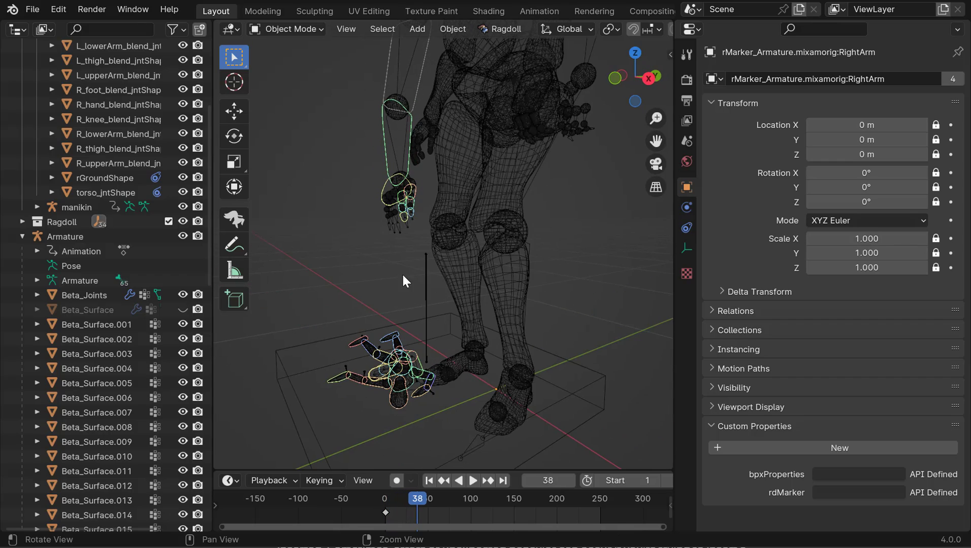
- Maximize the viewport, switch it to solid shading, and play the simulation of the arm reaching toward the manikin
key(ctrl+space)
click(914, 29)
alt+right_drag(643, 274, 565, 297)
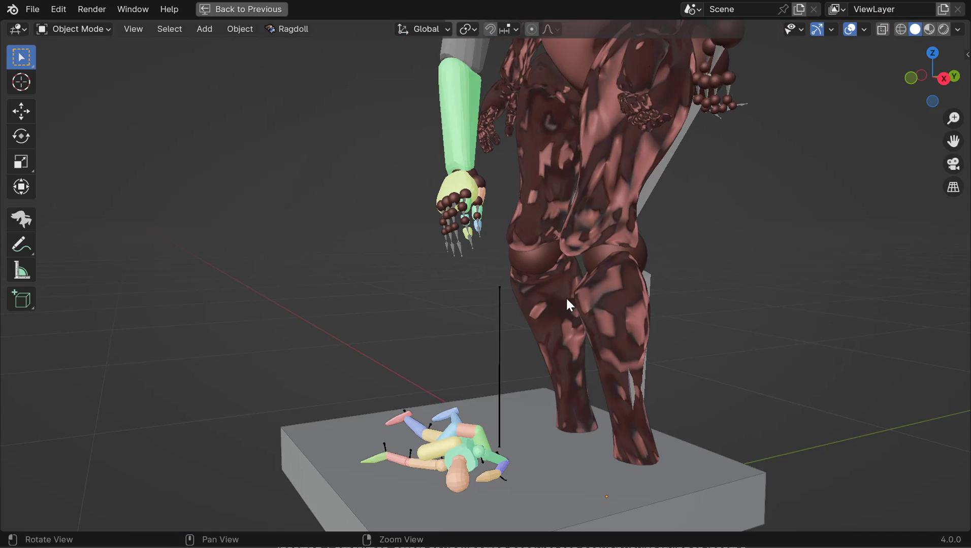
alt+drag(566, 296, 570, 302)
key(space)
key(space)
alt+drag(547, 205, 534, 189)
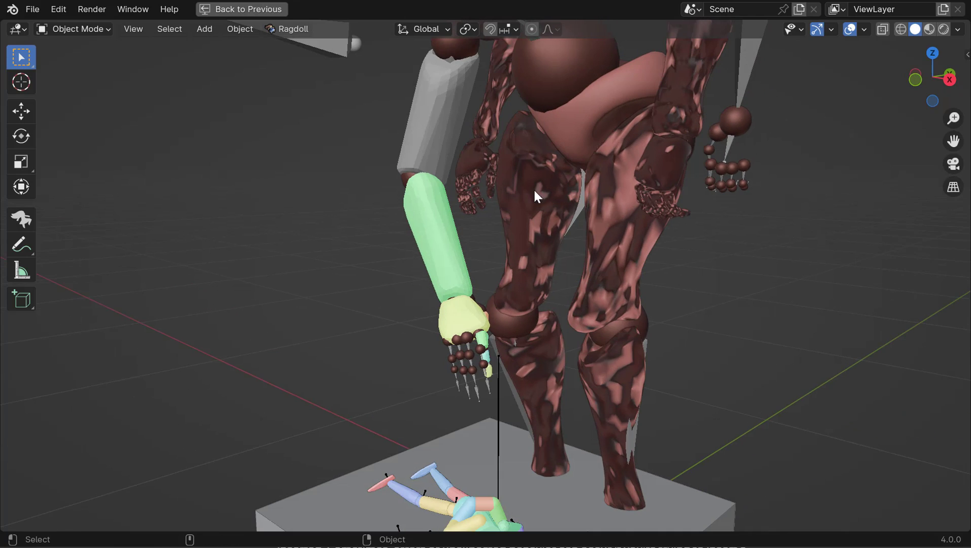
- Hide the separated body pieces Beta_Surface.001 through Beta_Surface.048 of the large character
alt+right_drag(534, 189, 518, 146)
alt+drag(517, 146, 566, 104)
key(ctrl+space)
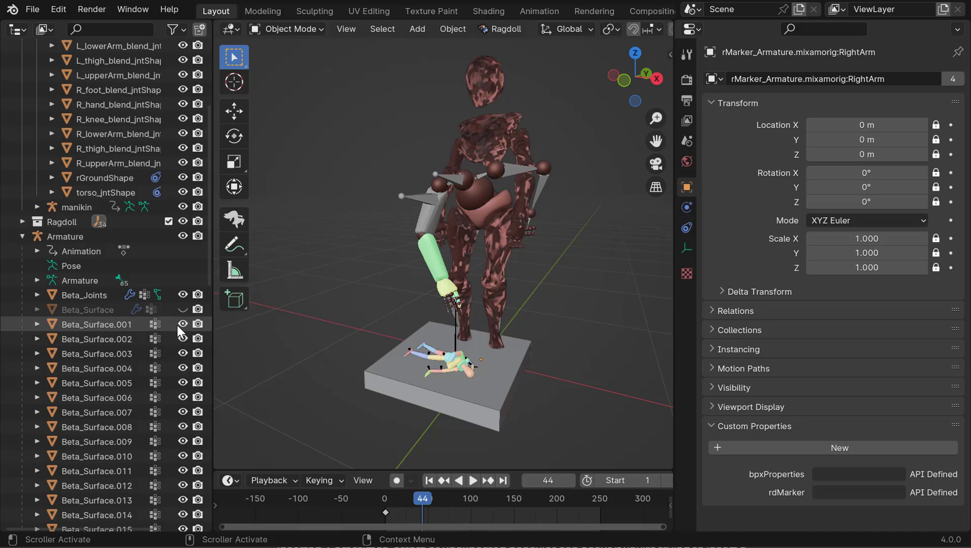
drag(178, 326, 179, 528)
scroll(168, 447, down, 8)
alt+middle_drag(145, 409, 173, 239)
drag(182, 210, 183, 501)
alt+middle_drag(117, 302, 103, 229)
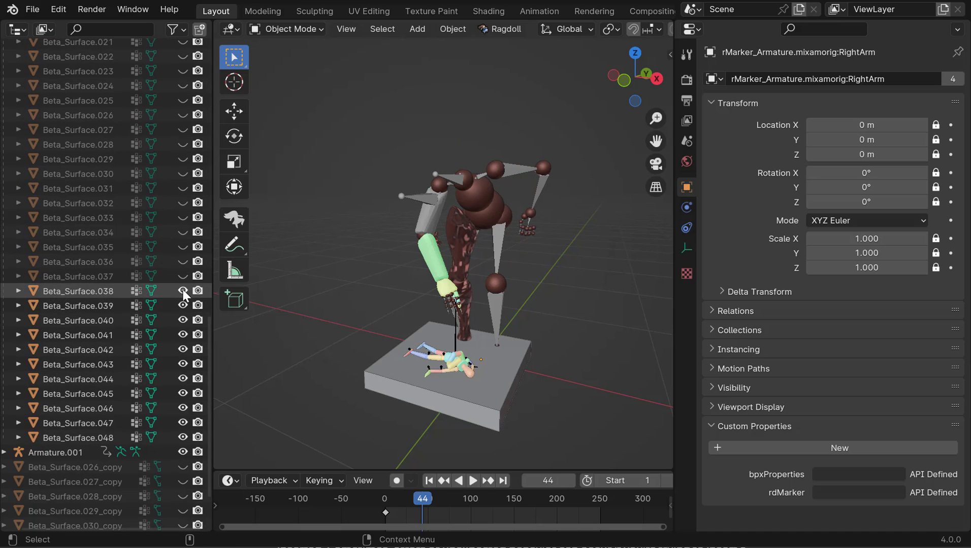
drag(183, 291, 181, 431)
alt+middle_drag(114, 205, 102, 314)
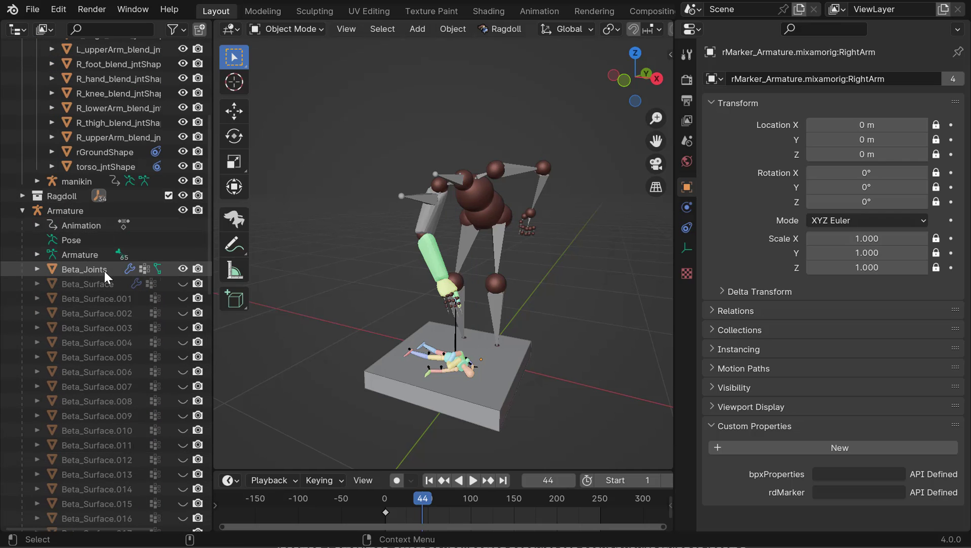
- Show the original Beta_Surface mesh of the large character again, keeping Beta_Joints visible
click(180, 267)
click(178, 266)
click(181, 284)
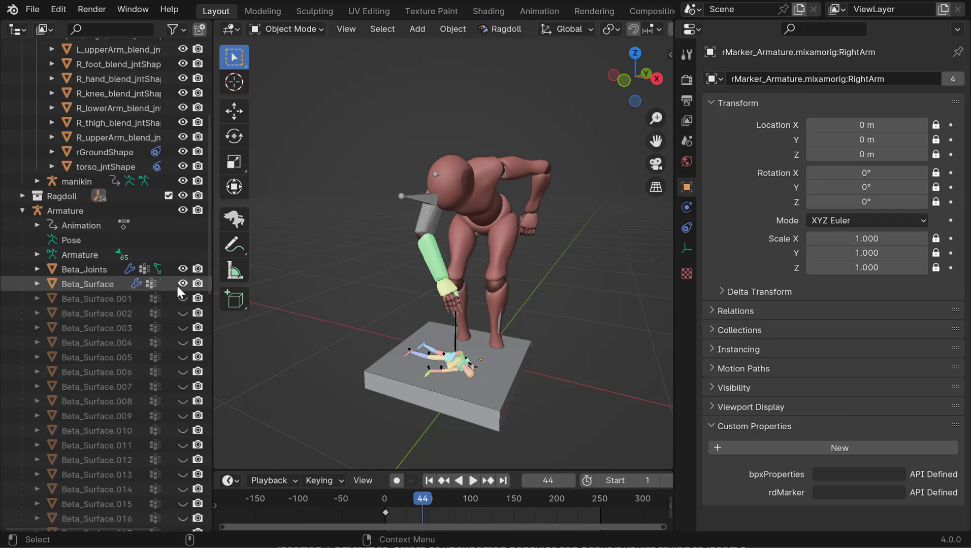
- Play the simulation in a maximized viewport and inspect the hand reaching the manikin from several angles
scroll(459, 302, up, 5)
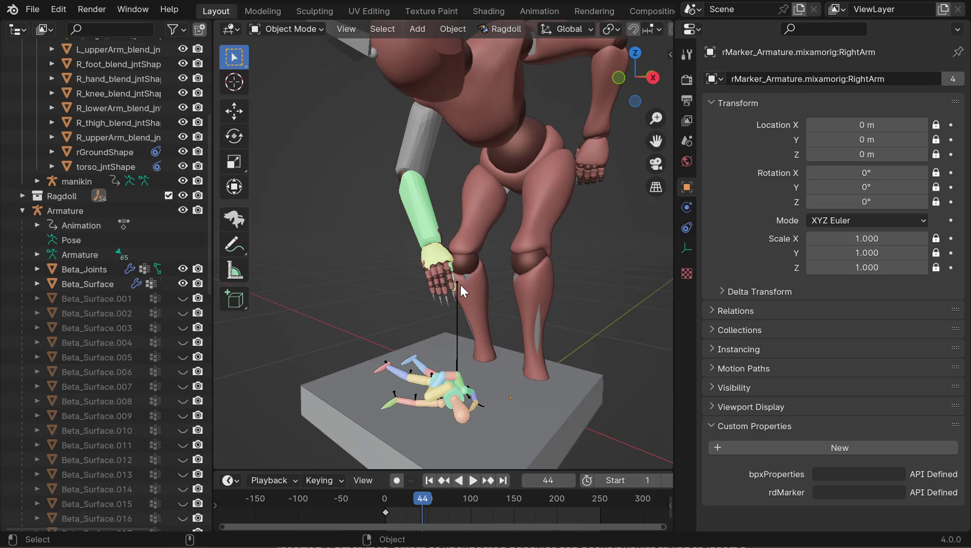
key(ctrl+space)
alt+middle_drag(431, 284, 433, 227)
alt+drag(432, 227, 401, 249)
key(space)
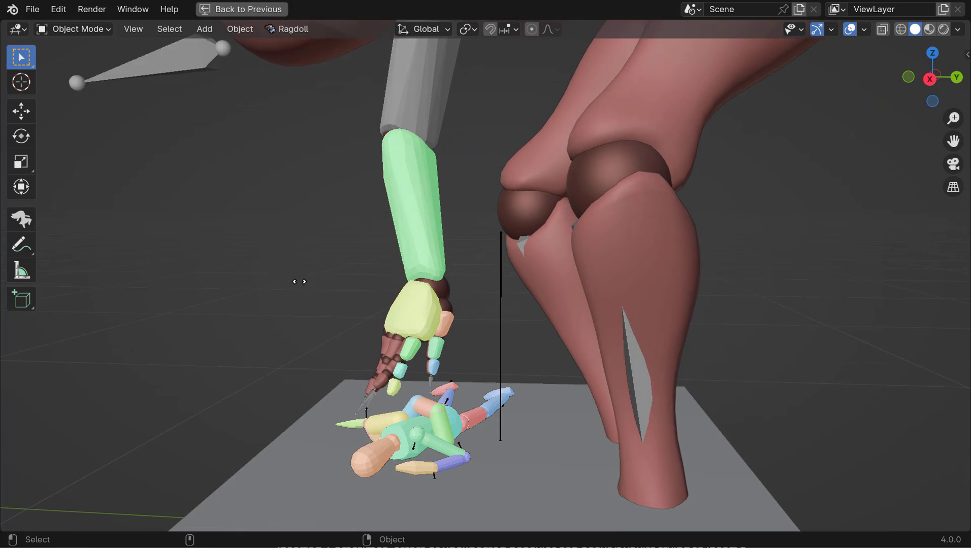
alt+drag(348, 277, 465, 281)
alt+drag(386, 259, 500, 246)
alt+middle_drag(500, 246, 484, 299)
drag(484, 299, 361, 183)
alt+middle_drag(360, 183, 321, 254)
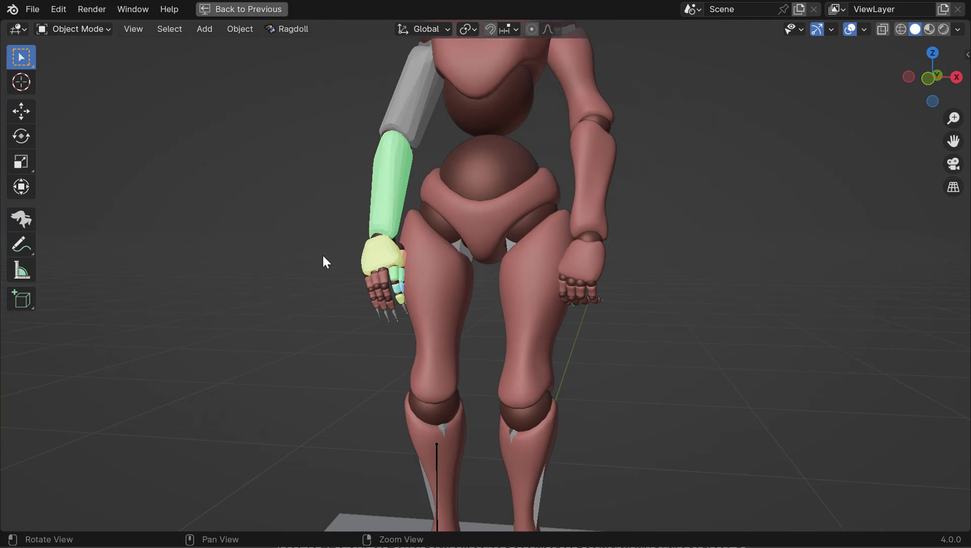
- Set the behaviour of the right arm's Ragdoll group to Animated through its forearm marker, and leave the manipulator
click(21, 218)
alt+drag(432, 233, 404, 238)
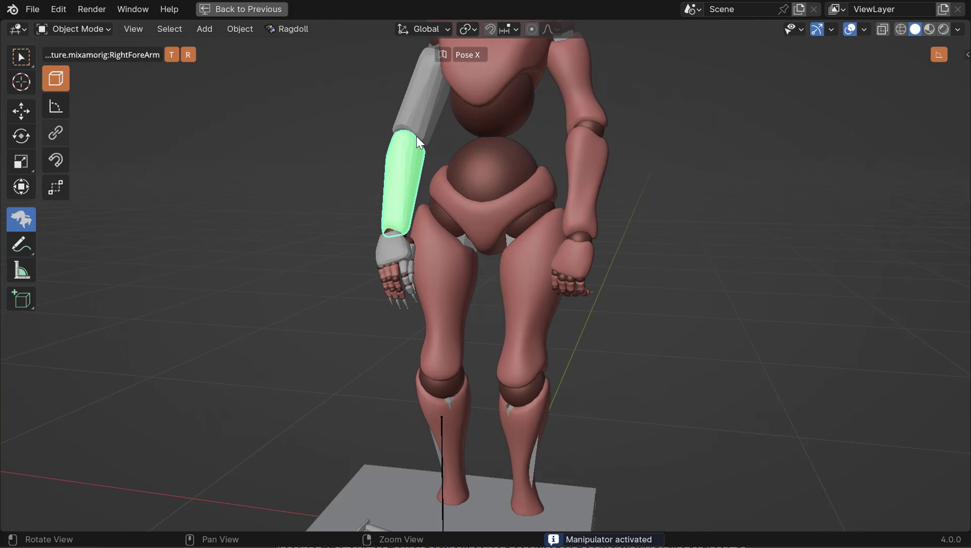
key(ctrl+space)
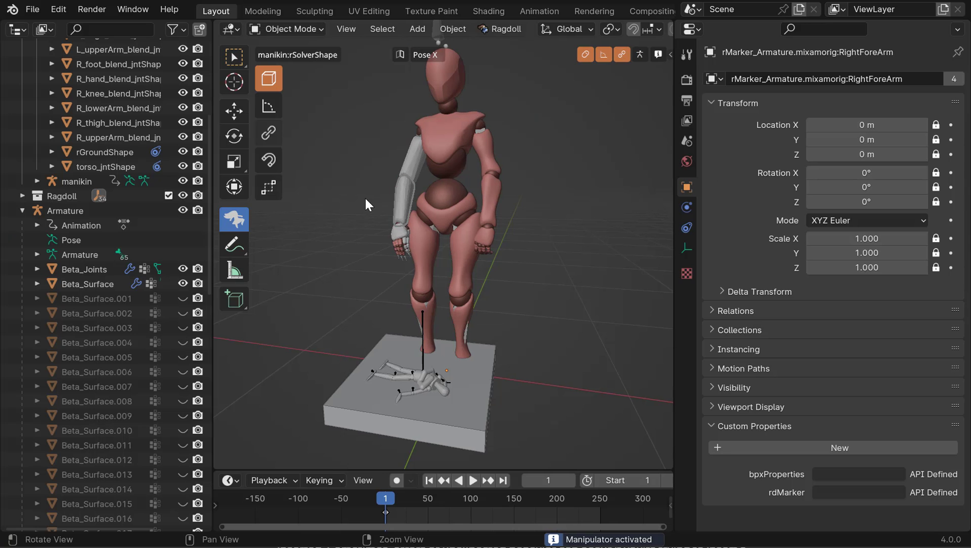
click(410, 203)
click(686, 208)
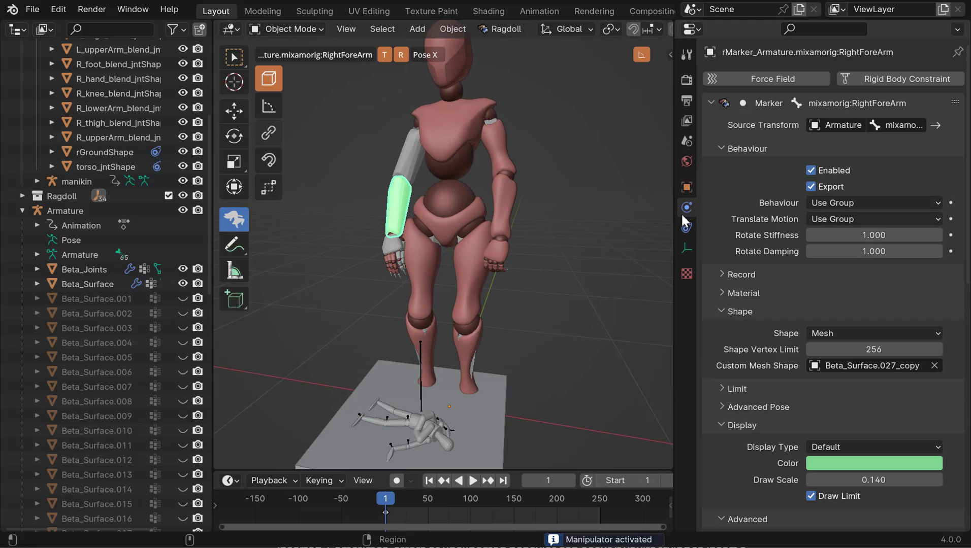
click(712, 104)
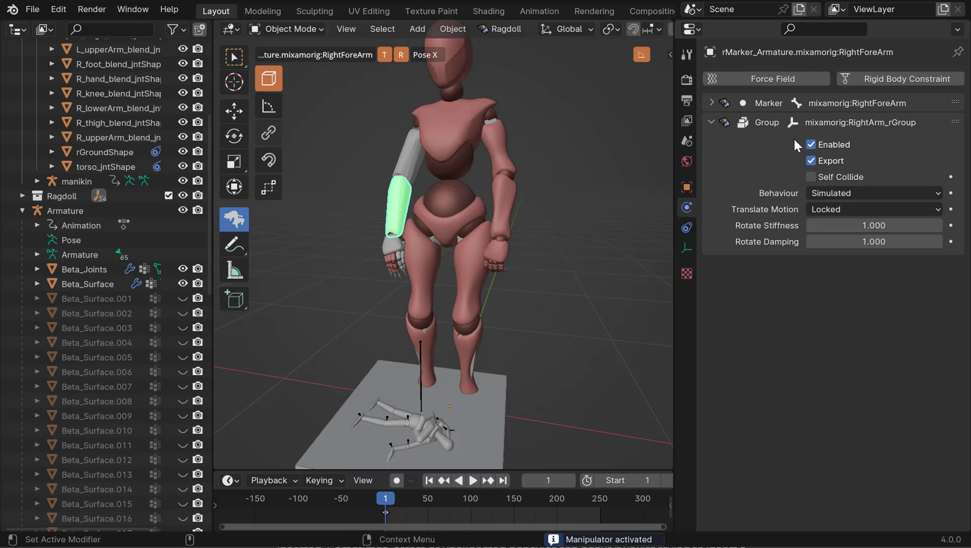
alt+middle_drag(531, 230, 546, 237)
click(826, 193)
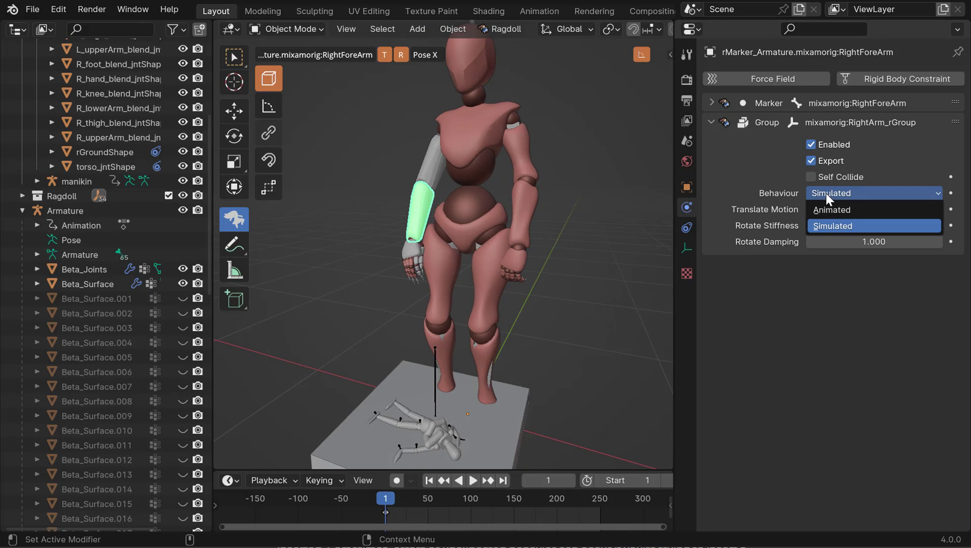
click(829, 207)
click(413, 231)
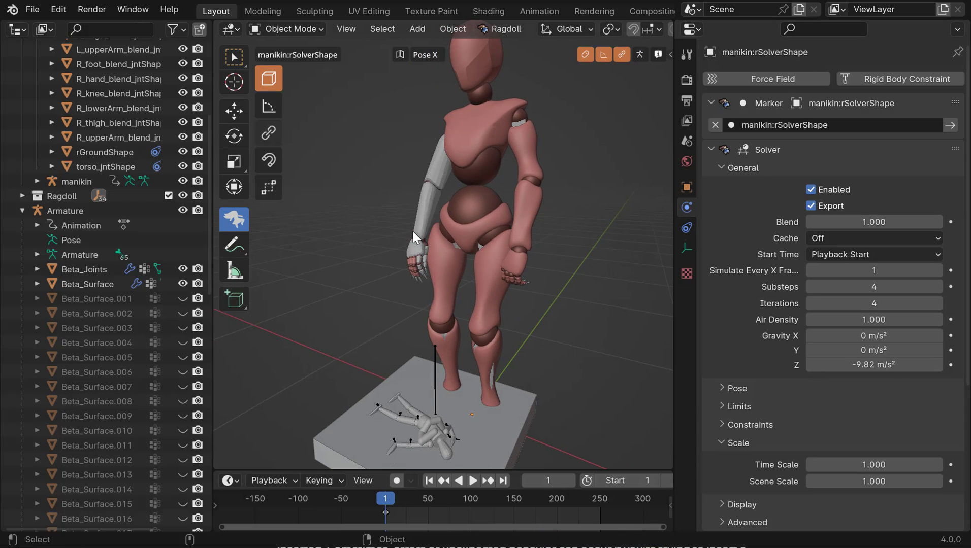
key(q)
- Play the simulation to check the arm's motion with its Ragdoll group animated, restarting once from the first frame
alt+drag(381, 233, 387, 235)
key(space)
alt+drag(384, 269, 372, 270)
key(space)
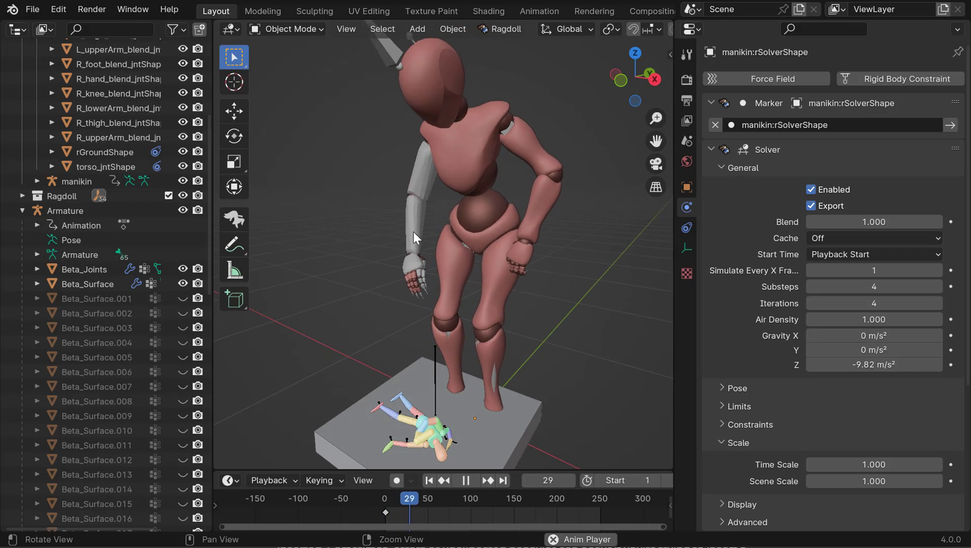
key(space)
key(shift+Left)
alt+middle_drag(467, 409, 480, 317)
key(space)
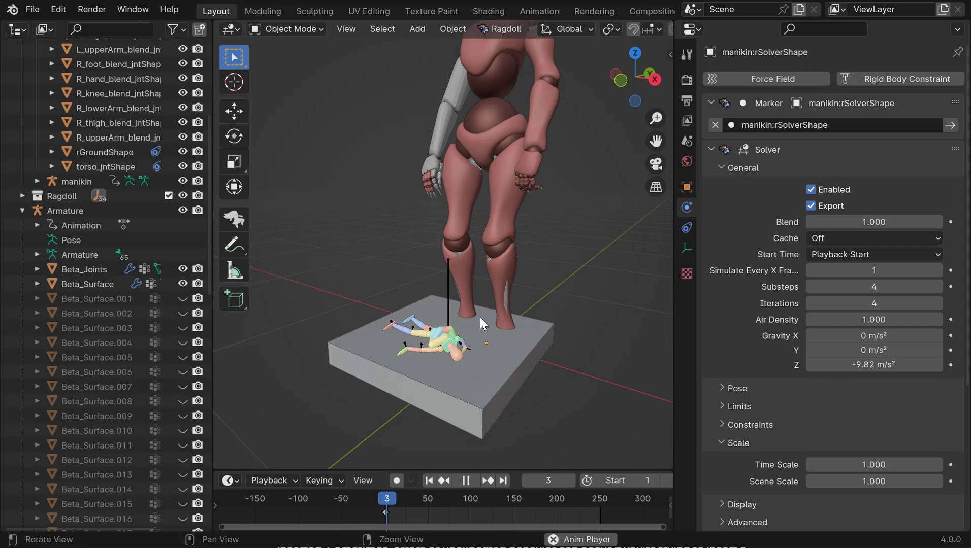
key(space)
- View the manikin up close and step the simulation forward to frame 74 to examine the hand's contact with it
alt+drag(462, 269, 403, 258)
alt+right_drag(403, 262, 484, 282)
key(space)
key(space)
key(Right)
key(Right)
key(Right)
key(Right)
key(Right)
key(Right)
key(Right)
key(Right)
key(Right)
key(Right)
key(Right)
key(Right)
key(Right)
key(Right)
key(Right)
key(Right)
key(Right)
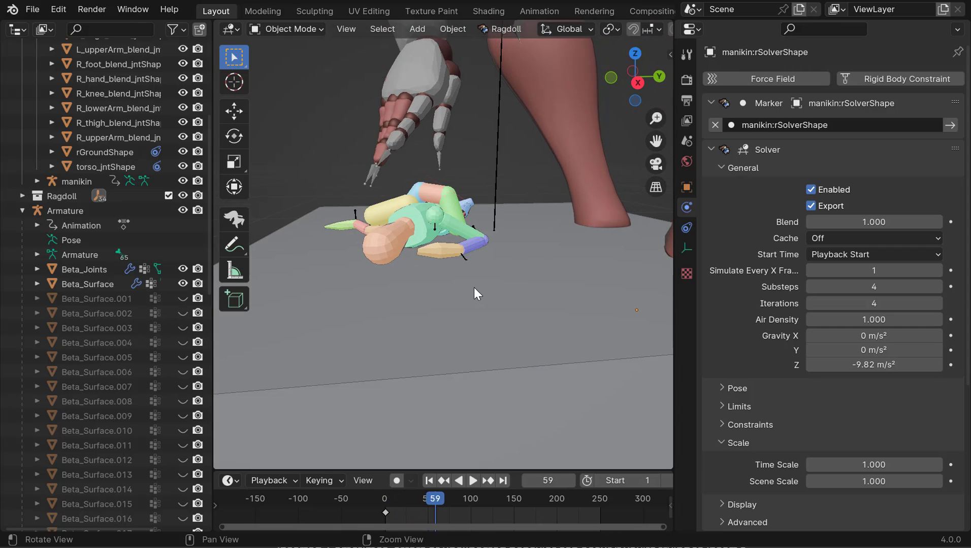
key(Right)
key(Right)
key(Right)
key(Right)
key(Right)
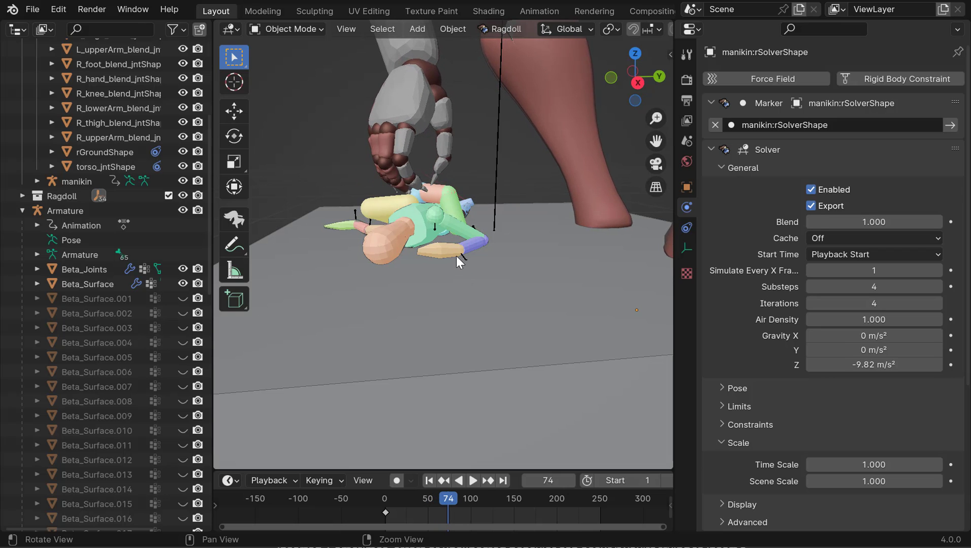
- Step back and forth over the contact frames, play on briefly, and return to the start frame
alt+drag(472, 245, 444, 256)
key(Left)
key(Left)
key(Left)
key(Left)
key(Right)
key(Right)
key(Right)
key(Right)
key(space)
key(space)
key(shift+Left)
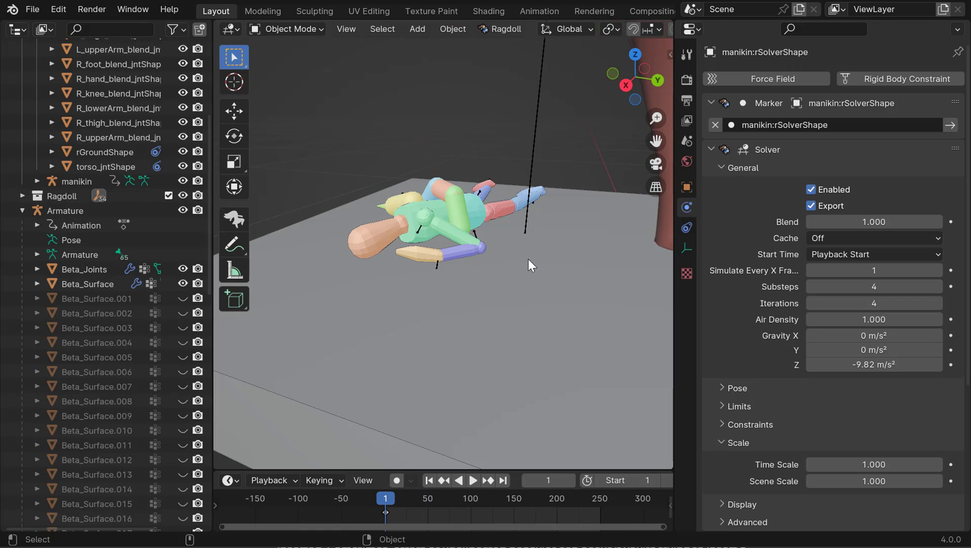
- Disable collision for the RightHandIndex3 marker at the tip of the right index finger with the Ragdoll manipulator
alt+right_drag(528, 258, 418, 333)
mouse_move(417, 333)
alt+mouse_down()
mouse_move(393, 266)
mouse_move(473, 300)
mouse_move(457, 293)
alt+mouse_up()
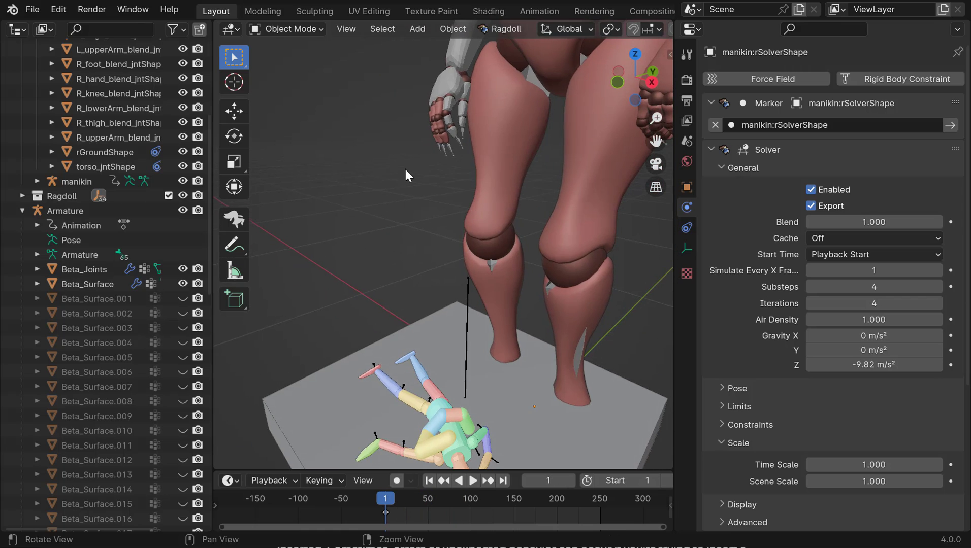
click(233, 218)
click(455, 133)
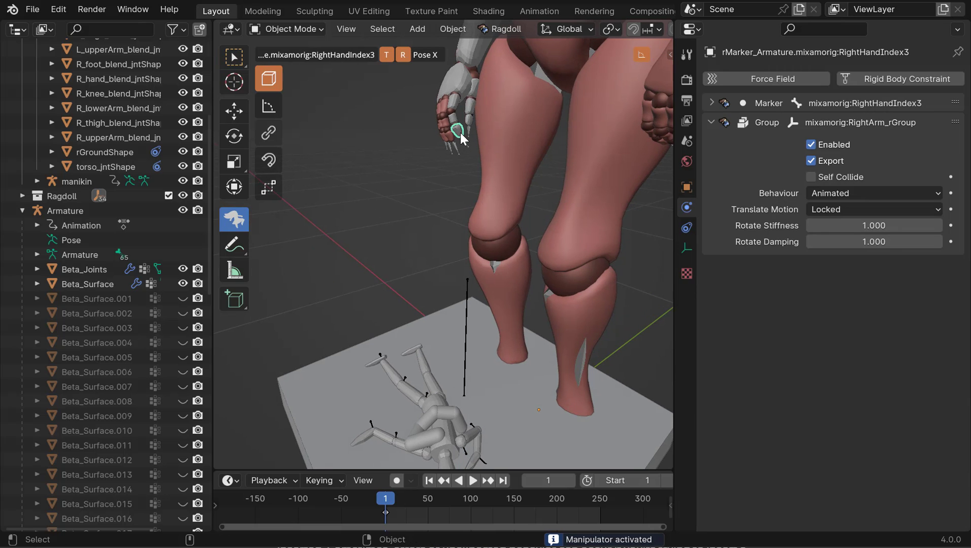
click(461, 130)
alt+right_drag(460, 129, 489, 189)
alt+drag(488, 189, 537, 197)
alt+right_drag(537, 196, 450, 188)
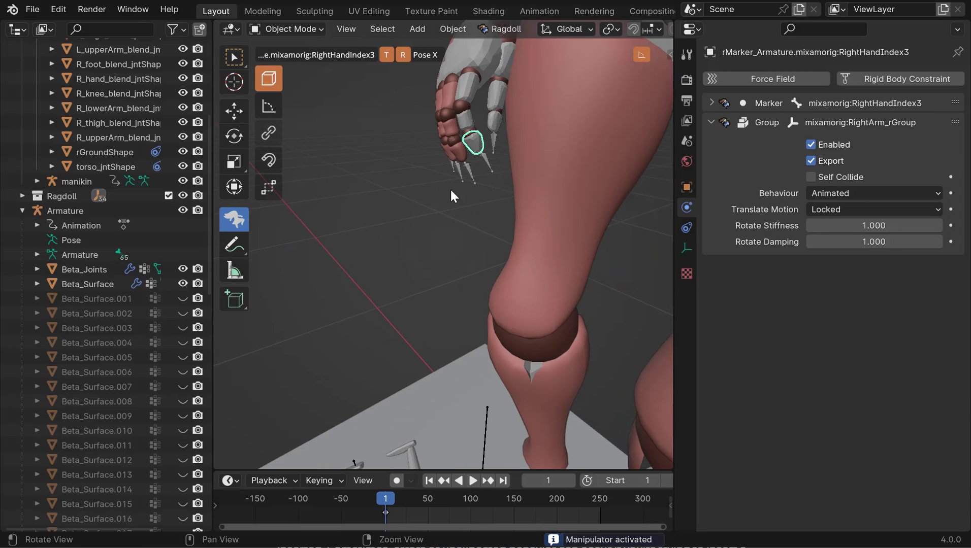
alt+drag(449, 188, 474, 200)
alt+right_drag(474, 200, 429, 291)
alt+right_drag(495, 186, 446, 363)
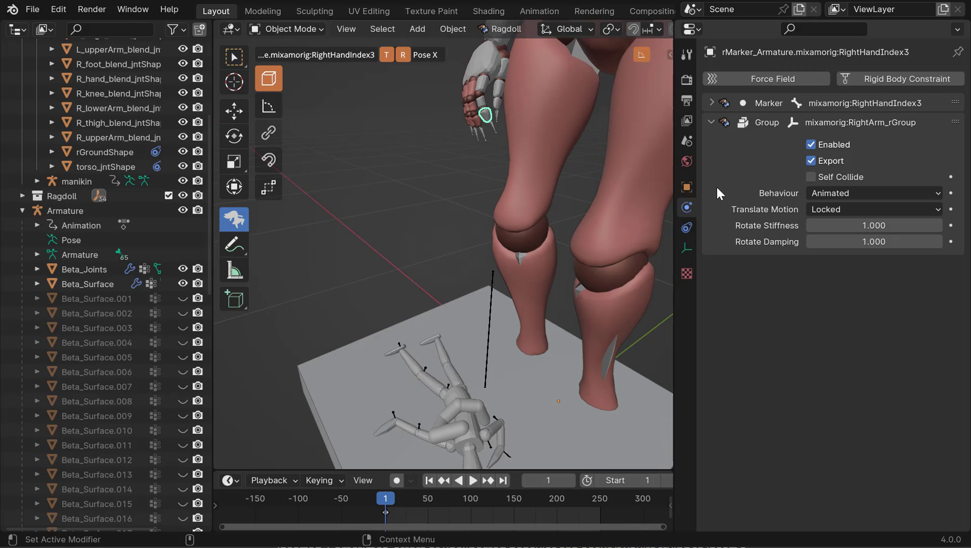
click(714, 122)
click(711, 103)
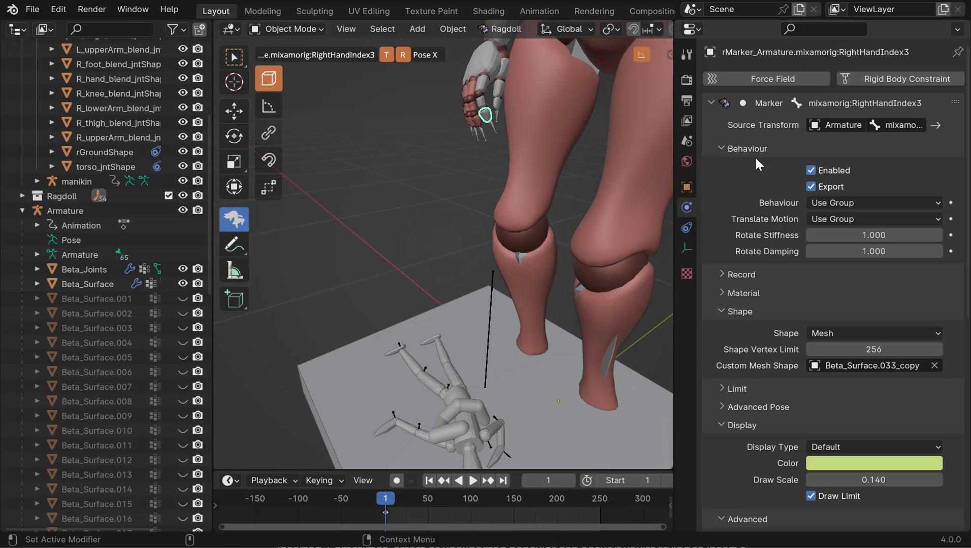
click(723, 312)
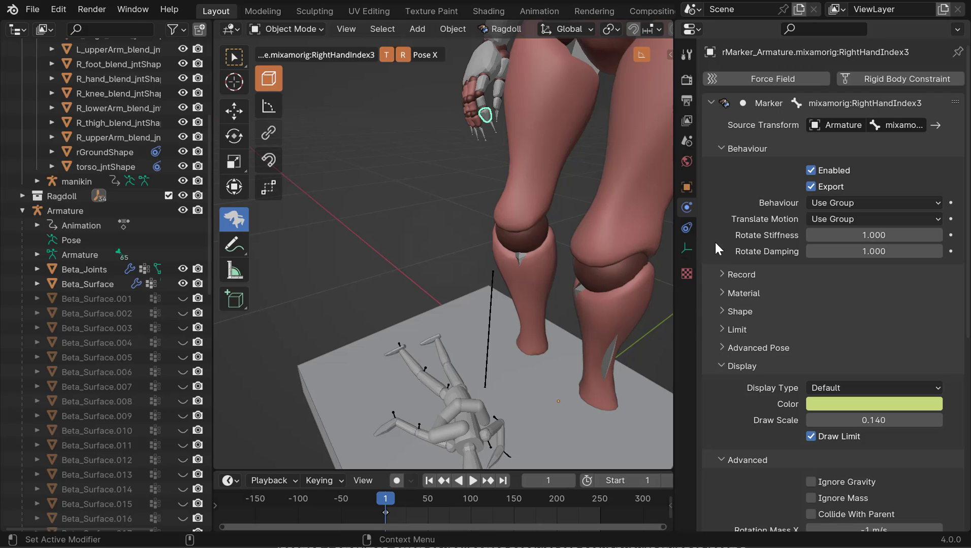
middle_drag(353, 164, 373, 80)
click(269, 78)
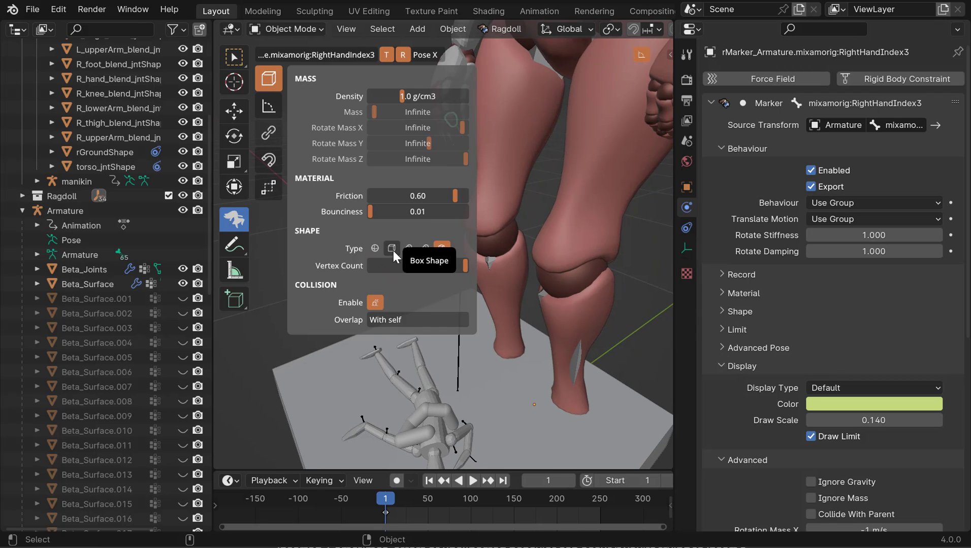
click(375, 303)
middle_drag(528, 198, 568, 234)
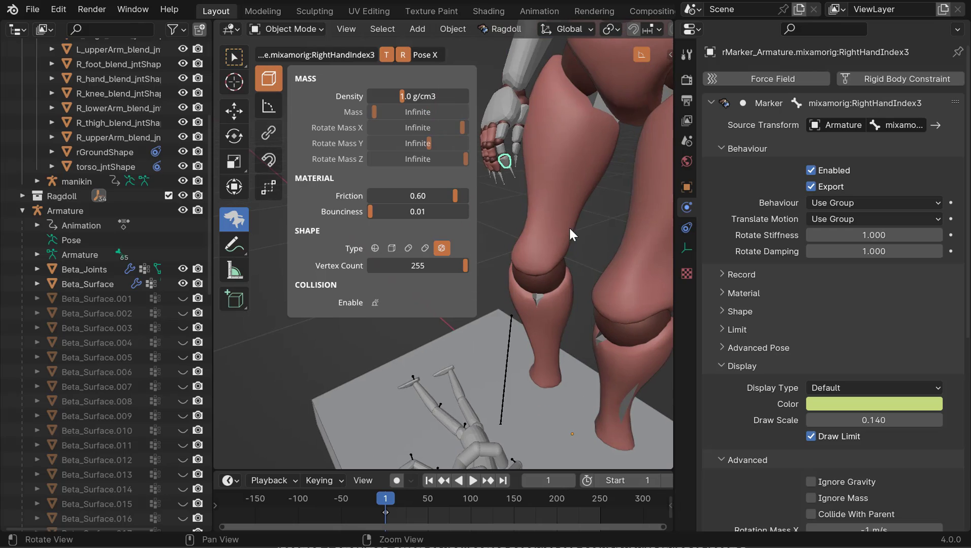
- Disable collision for the RightHandThumb3 and RightHandThumb2 markers and the right index finger's middle marker, and leave the manipulator
alt+drag(568, 227, 527, 216)
alt+middle_drag(527, 215, 540, 225)
alt+right_drag(541, 225, 553, 223)
click(521, 184)
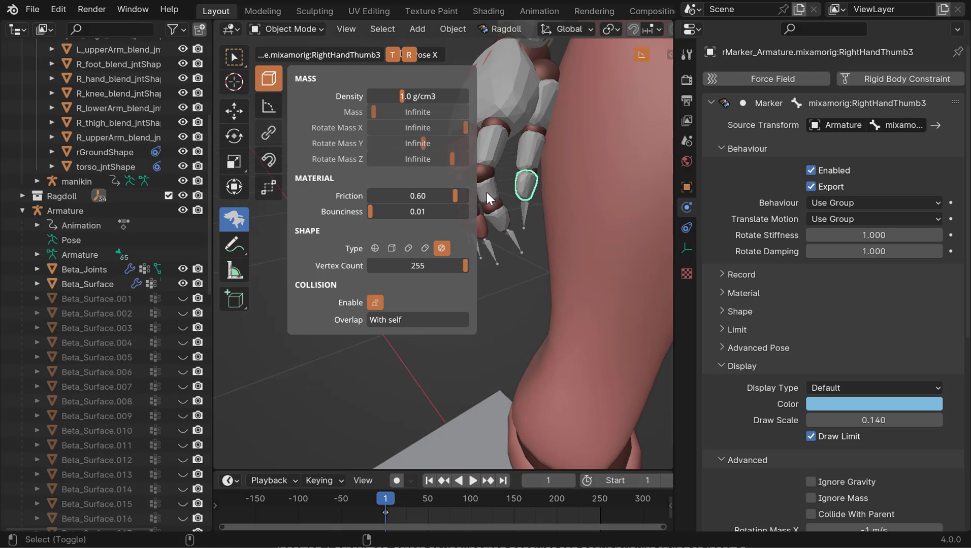
shift+click(486, 193)
shift+click(527, 152)
click(375, 303)
alt+drag(492, 297, 518, 297)
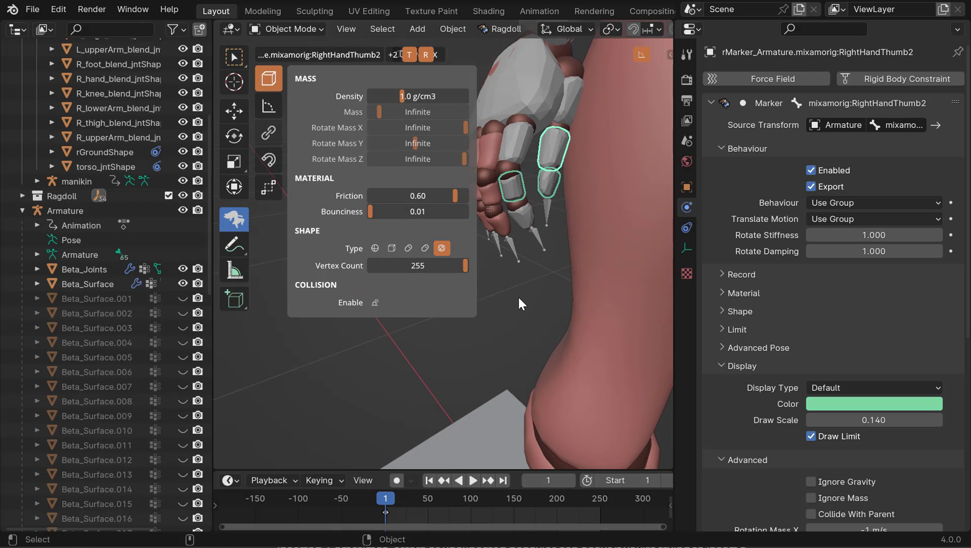
scroll(521, 249, down, 8)
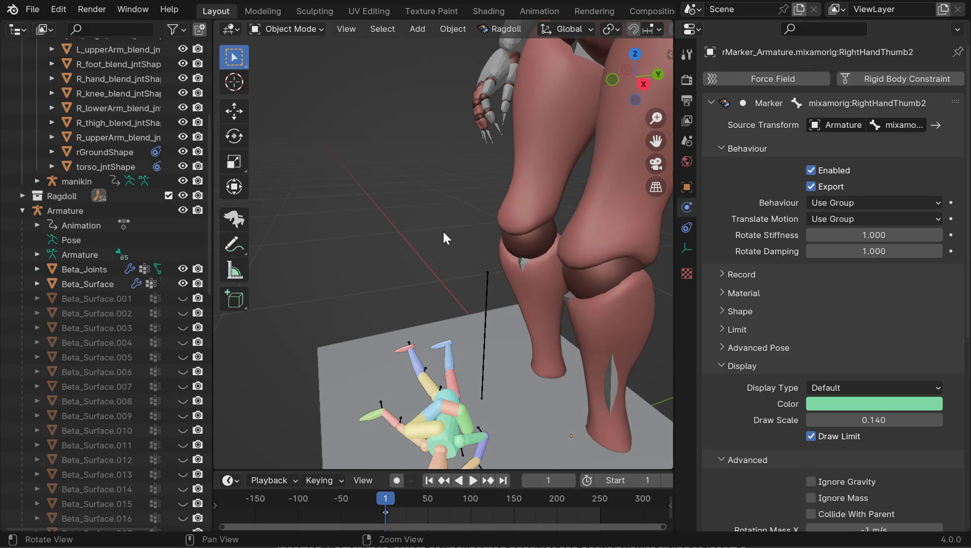
- Play the simulation up to frame 73 and examine how the thumb and index finger meet the manikin
key(space)
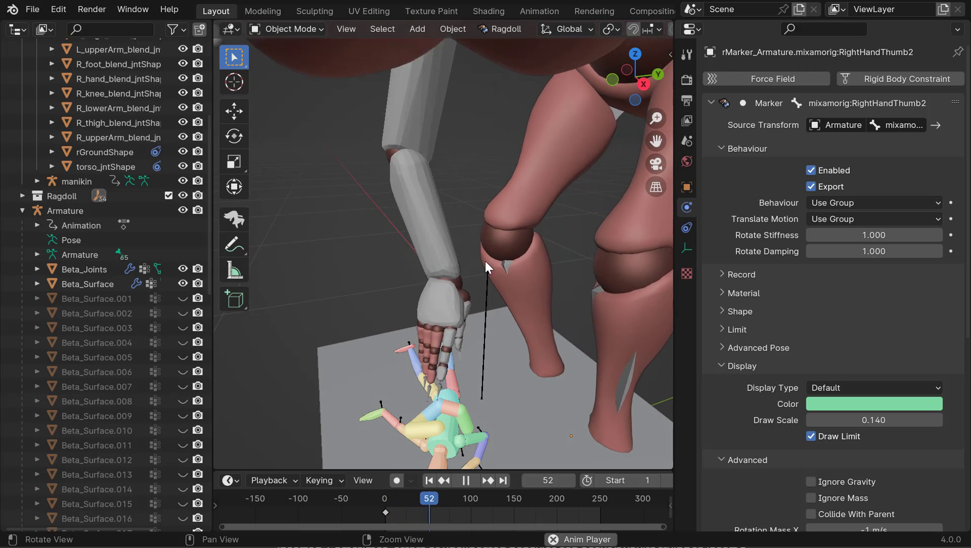
key(space)
alt+middle_drag(446, 312, 482, 233)
alt+drag(507, 236, 477, 228)
alt+scroll(472, 228, down, 3)
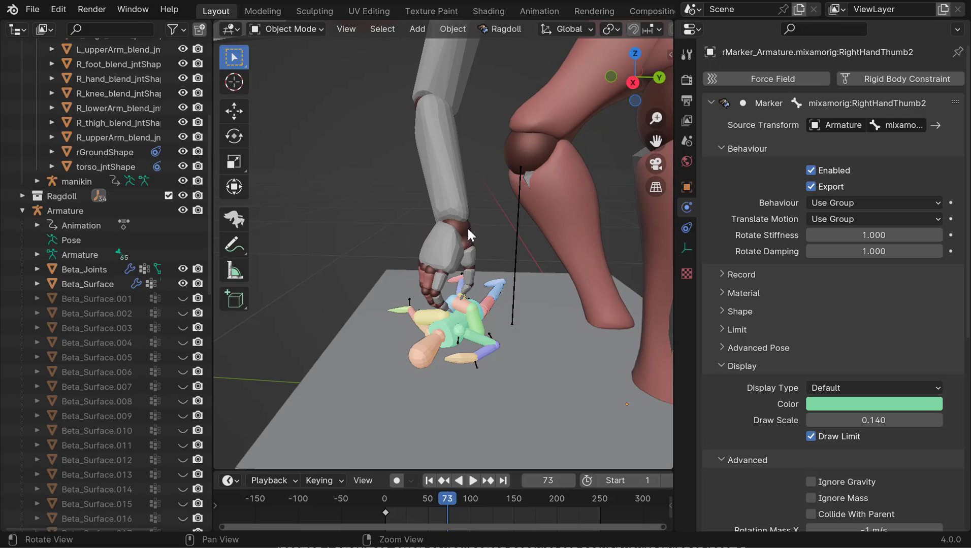
alt+middle_drag(473, 284, 467, 229)
alt+right_drag(467, 229, 509, 233)
alt+drag(509, 233, 473, 231)
alt+scroll(472, 232, down, 2)
alt+scroll(467, 234, up, 3)
alt+right_drag(463, 234, 495, 249)
alt+drag(495, 249, 462, 266)
alt+scroll(464, 260, down, 4)
alt+scroll(460, 261, up, 2)
alt+scroll(438, 267, down, 2)
alt+scroll(462, 266, up, 3)
- Create an Attach constraint between the RightHandIndex3 marker and the green Bone.004 end marker of the manikin with the Ragdoll manipulator
click(240, 222)
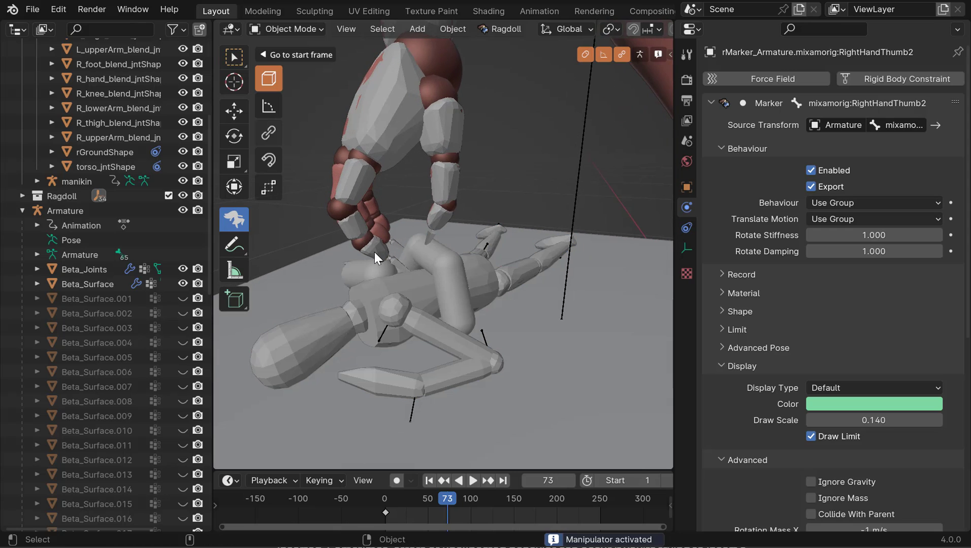
click(375, 252)
alt+right_drag(421, 265, 453, 291)
alt+drag(460, 327, 469, 309)
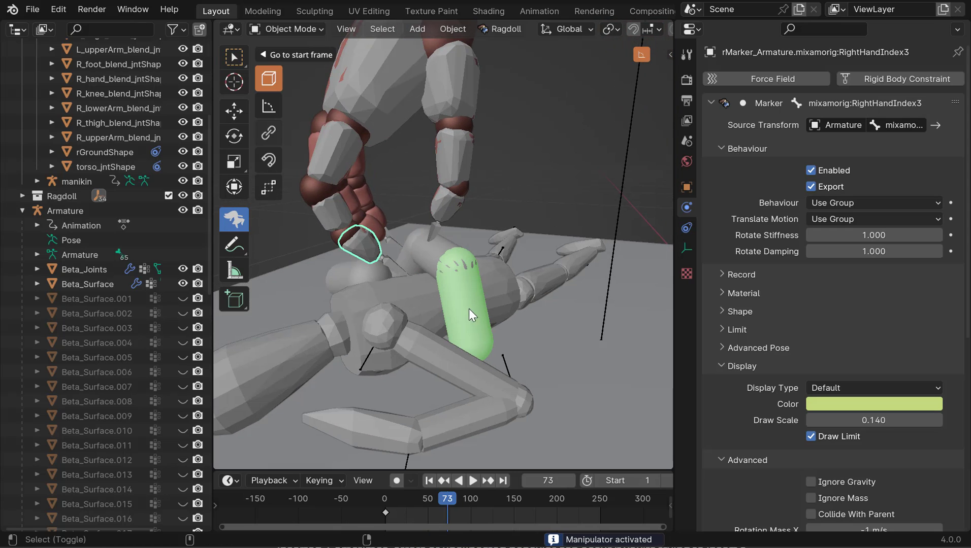
click(467, 306)
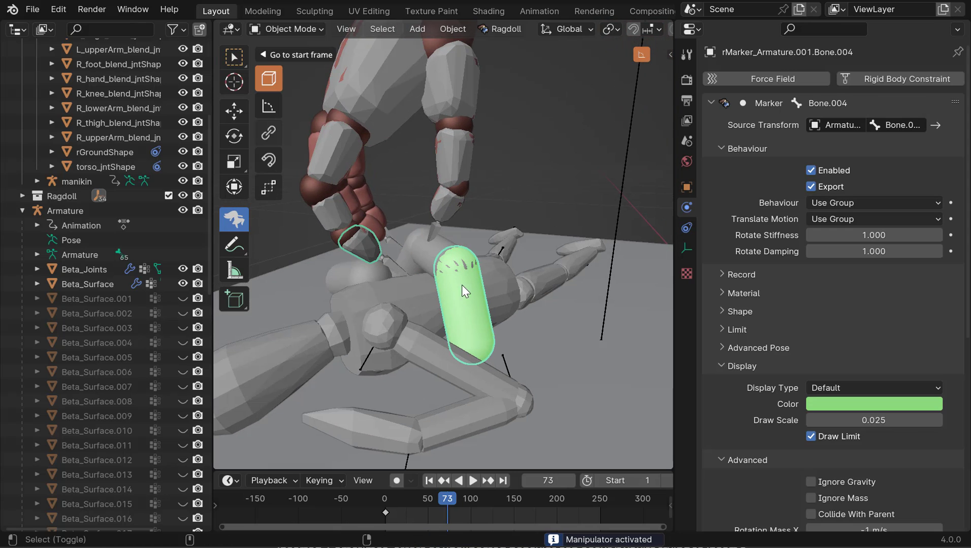
click(499, 31)
mouse_move(543, 253)
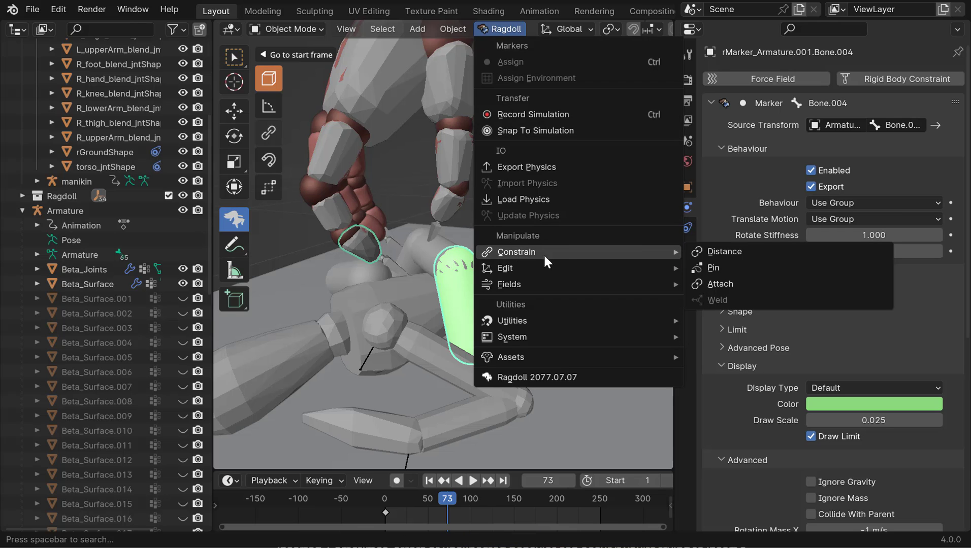
click(717, 284)
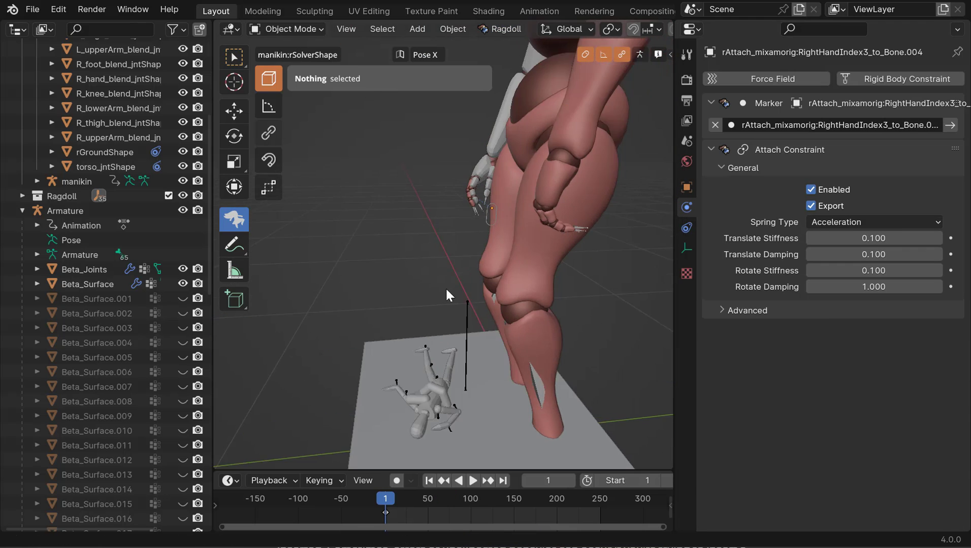
- Look over the new attach constraint near the right hand and switch from the Ragdoll manipulator to the Move tool
alt+drag(445, 287, 509, 287)
alt+right_drag(509, 288, 492, 235)
alt+drag(492, 235, 432, 223)
alt+right_drag(432, 222, 429, 253)
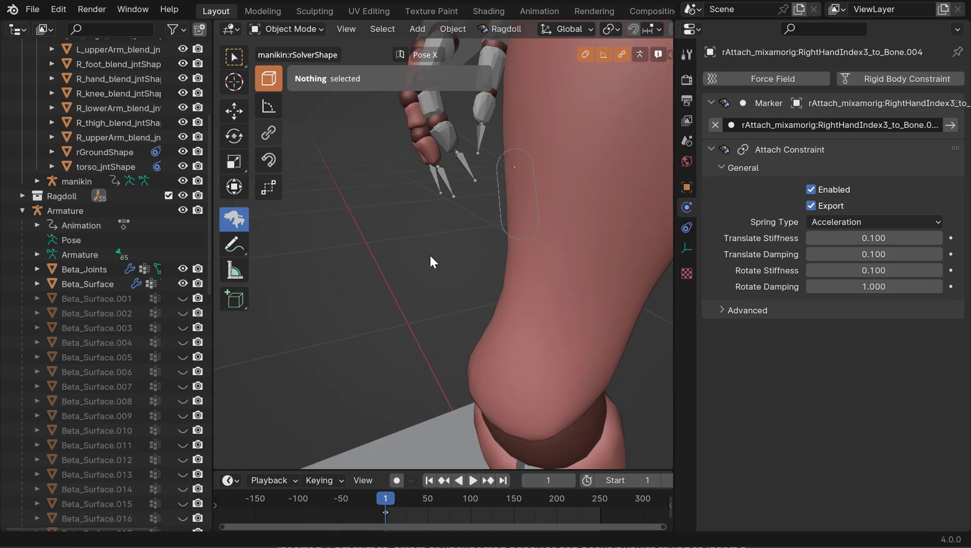
mouse_move(429, 253)
alt+mouse_down()
mouse_move(473, 223)
mouse_move(460, 204)
mouse_move(457, 237)
mouse_move(432, 243)
alt+mouse_up()
key(w)
alt+drag(432, 242, 511, 356)
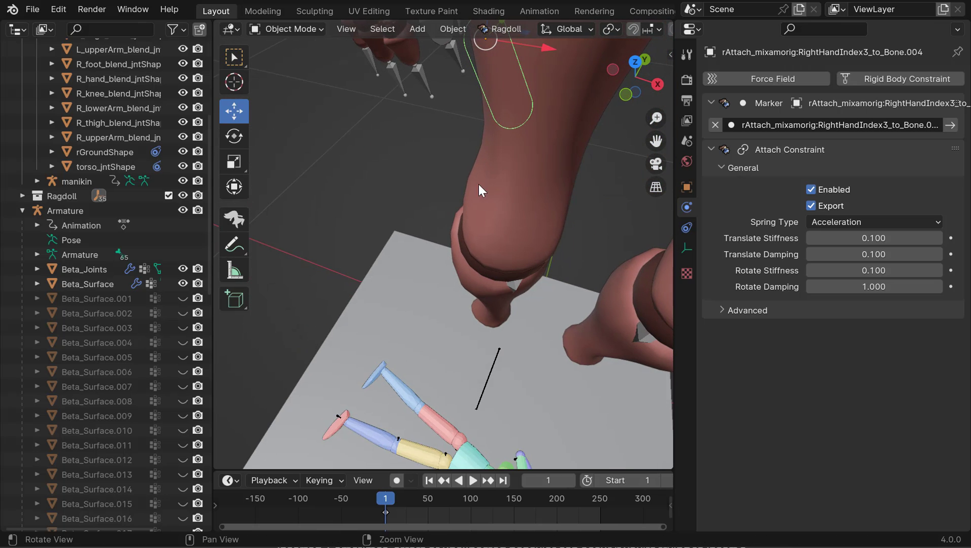
- Examine from several angles how the attach constraint's capsule outline sits between the right index finger and thumb
alt+drag(478, 184, 471, 207)
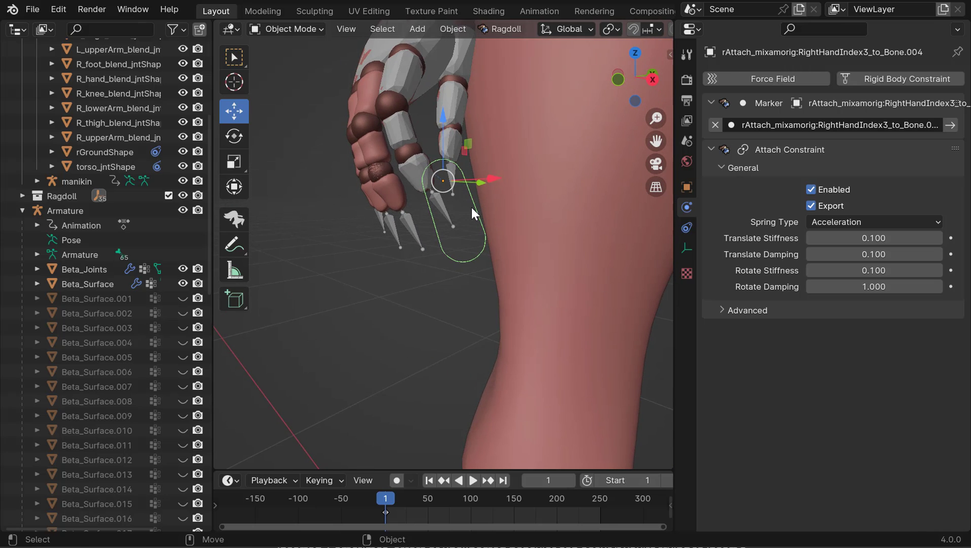
middle_drag(471, 207, 455, 213)
alt+drag(455, 214, 448, 247)
middle_drag(448, 247, 429, 239)
alt+drag(430, 238, 469, 252)
alt+right_drag(469, 252, 487, 250)
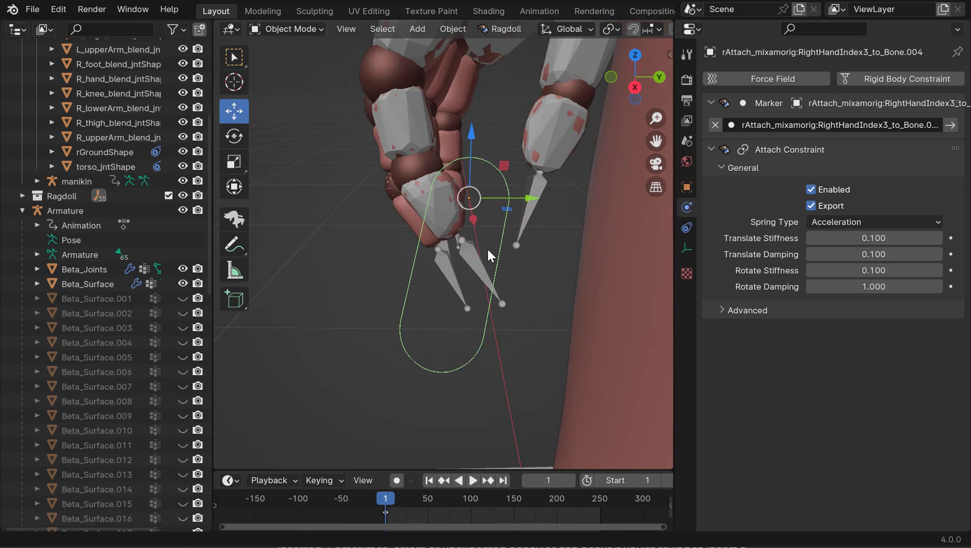
alt+drag(488, 249, 482, 255)
middle_drag(499, 258, 505, 250)
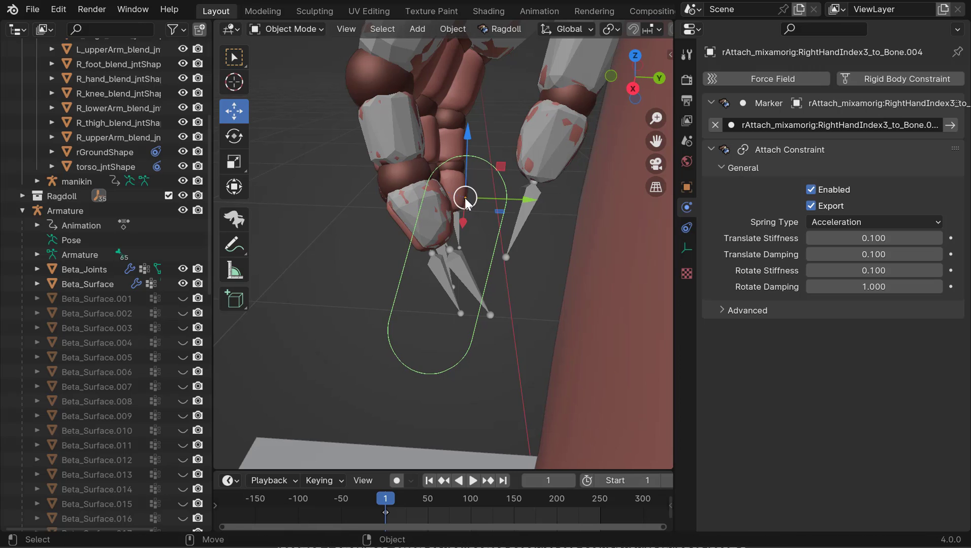
middle_drag(466, 202, 439, 205)
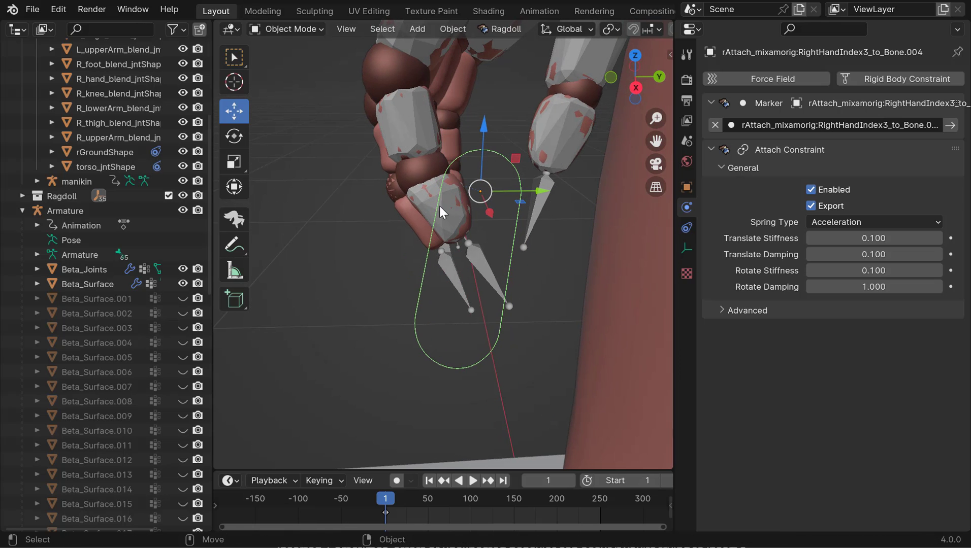
alt+drag(439, 206, 457, 229)
middle_drag(456, 229, 458, 244)
alt+drag(459, 244, 481, 250)
alt+right_drag(482, 250, 421, 272)
alt+middle_drag(485, 340, 480, 173)
alt+right_drag(480, 173, 449, 188)
- Play the simulation past frame 119 to watch the attached manikin limb, and scrub the time back
key(space)
alt+drag(449, 188, 432, 210)
key(space)
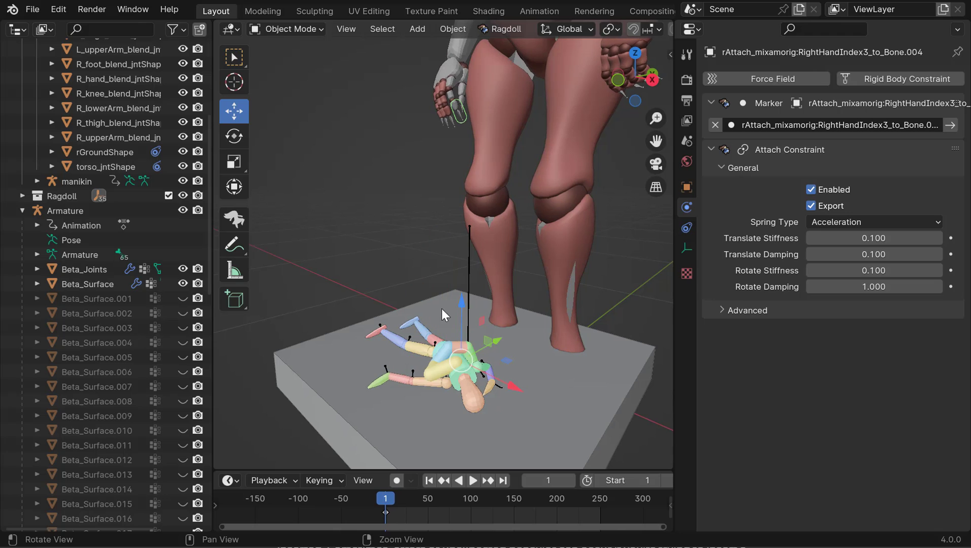
key(space)
alt+drag(444, 169, 461, 230)
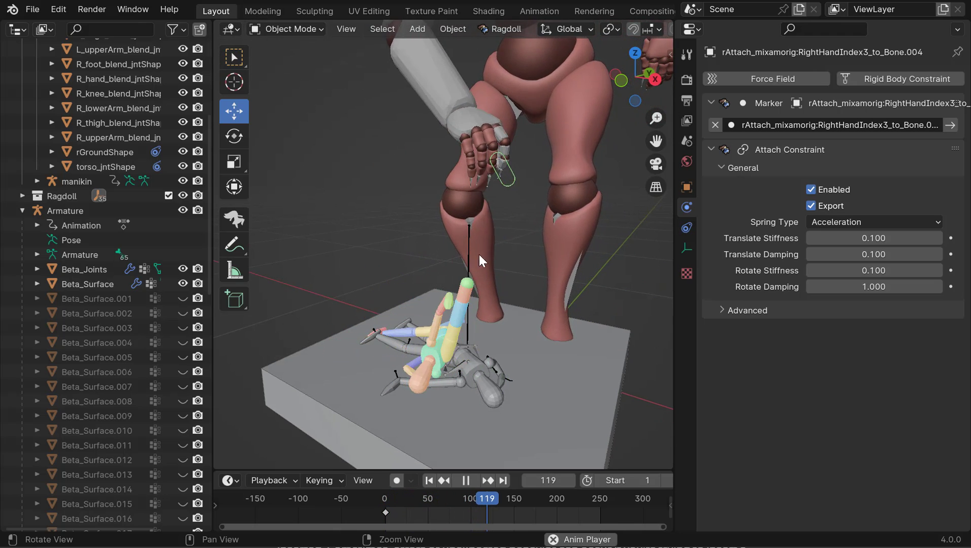
alt+drag(479, 255, 453, 253)
key(space)
drag(500, 239, 306, 237)
- Replay the opening frames to check how the manikin is pulled up, and return to the start frame
key(space)
key(space)
key(space)
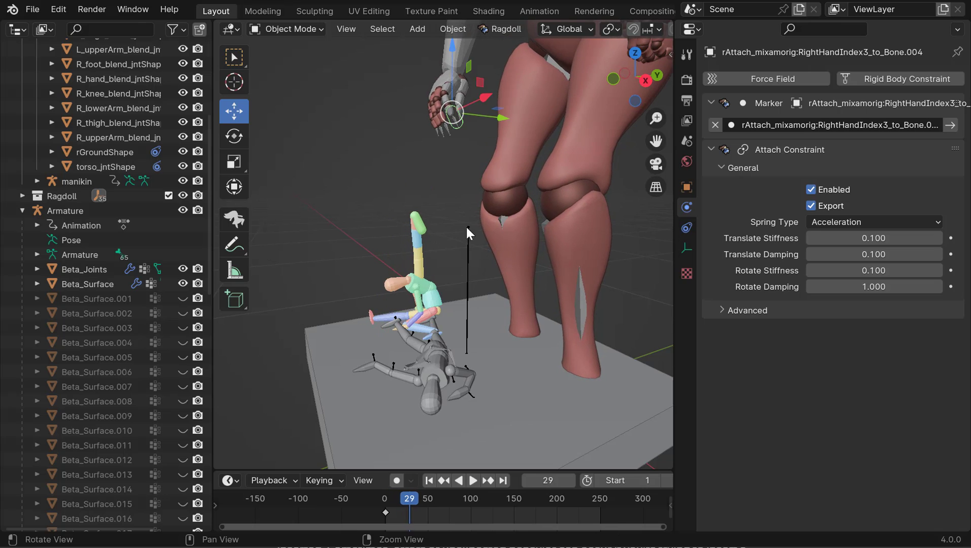
key(space)
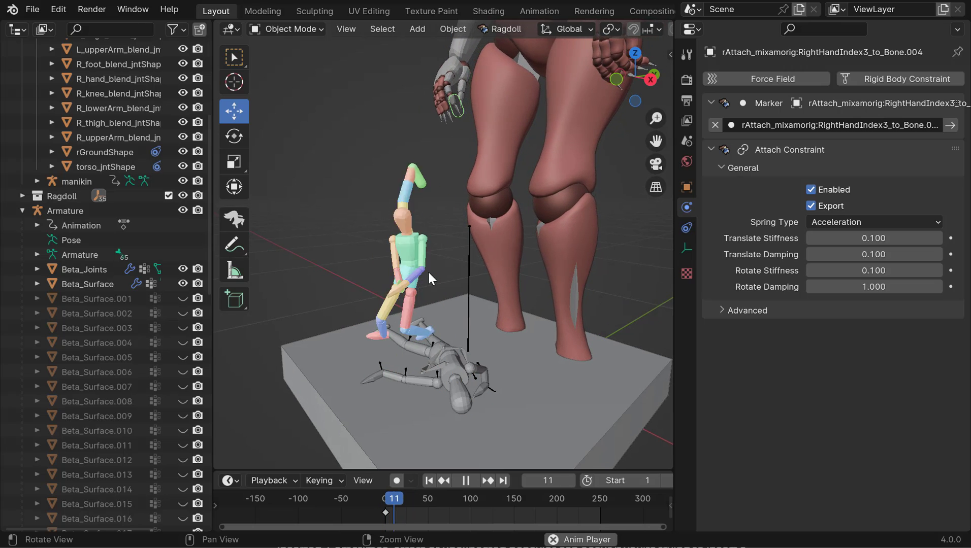
key(Escape)
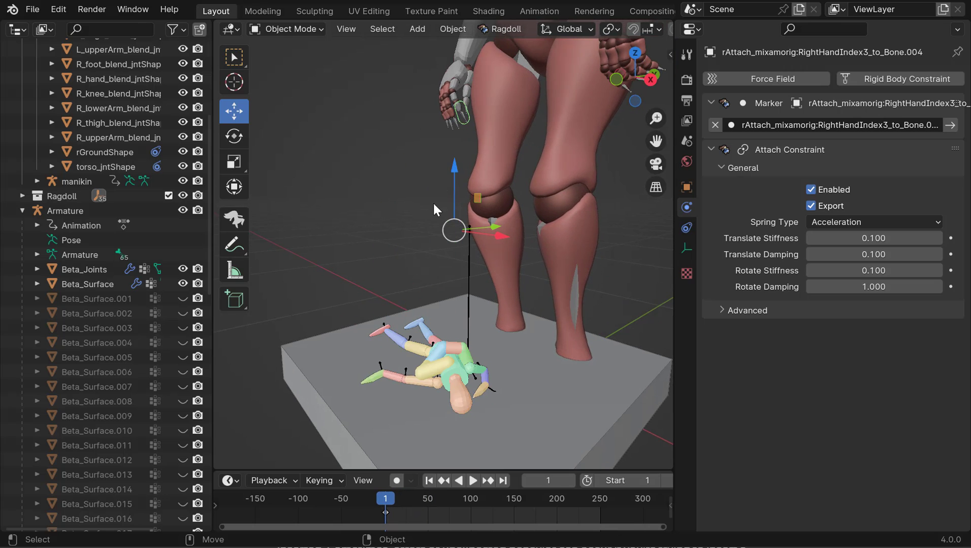
- Set the attach constraint's Rotate Stiffness to 0
alt+drag(433, 204, 459, 229)
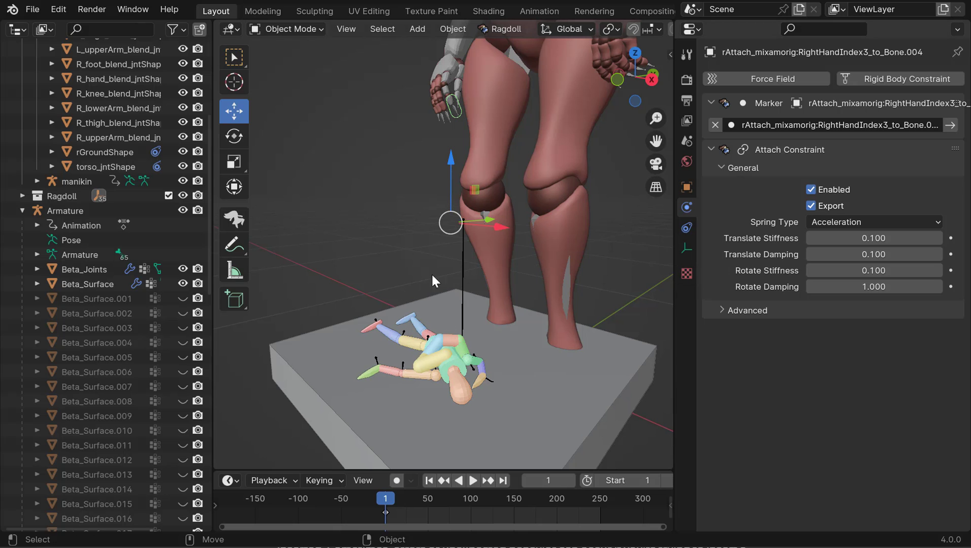
alt+drag(421, 198, 414, 204)
key(f)
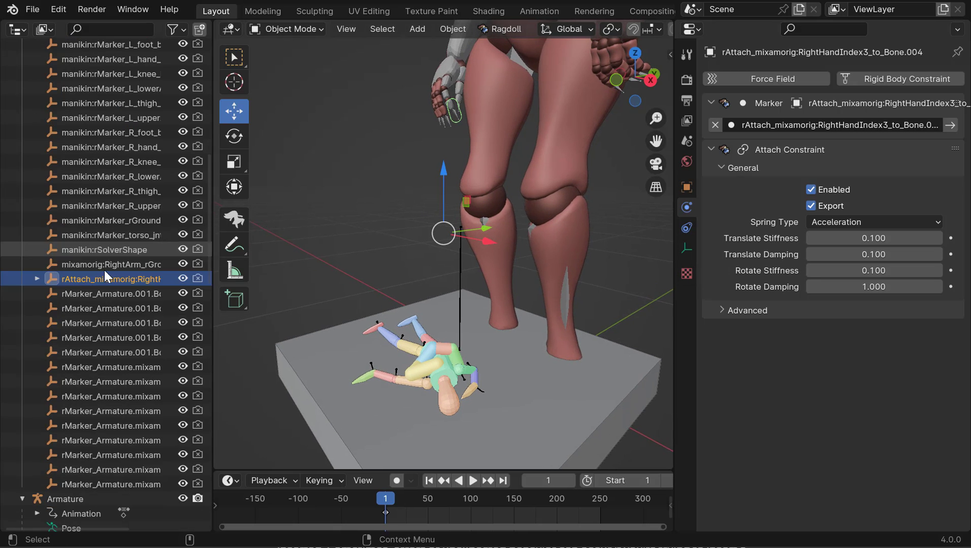
click(855, 270)
text(0)
key(Return)
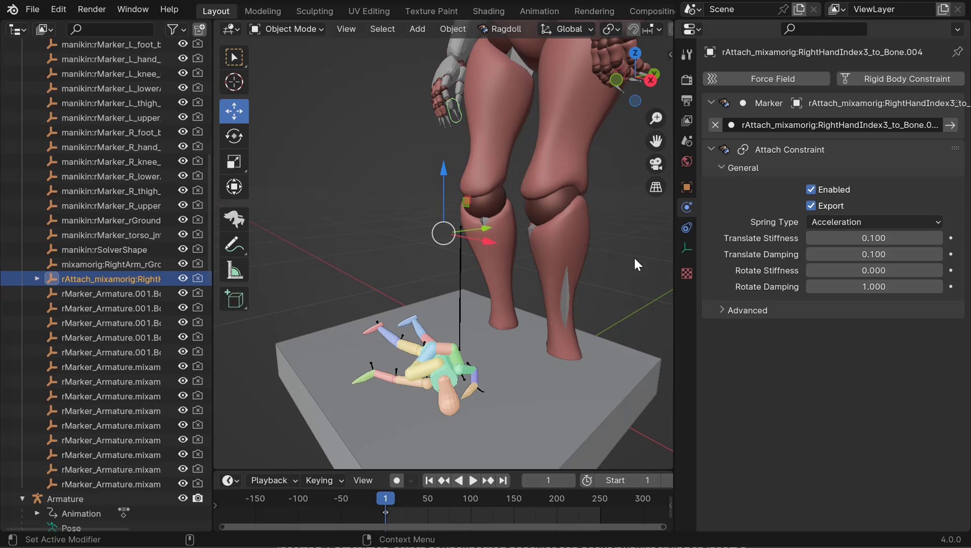
- Play the simulation to frame 118, inspect the hand up close, play on to frame 152, and return to the start frame
alt+drag(485, 203, 482, 210)
key(space)
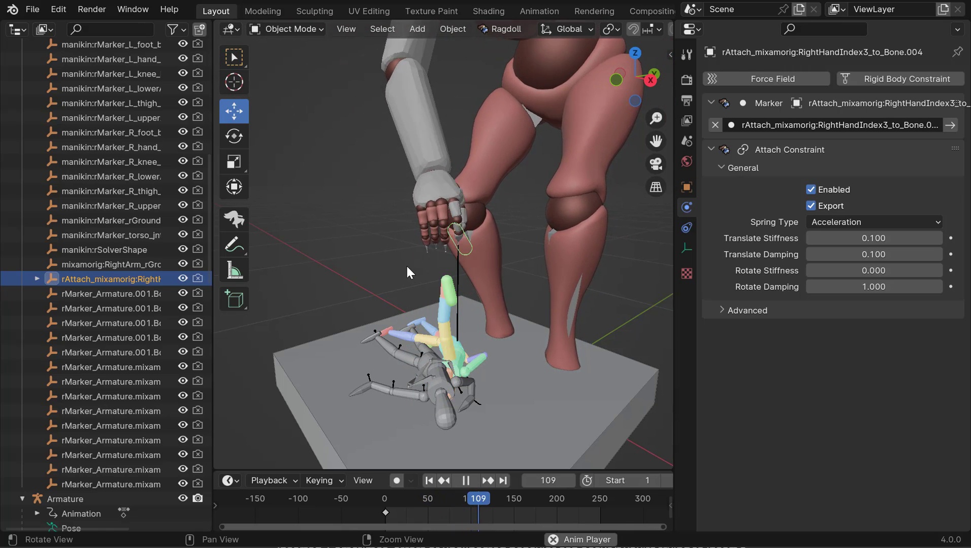
key(space)
alt+right_drag(457, 235, 478, 218)
alt+drag(478, 219, 405, 226)
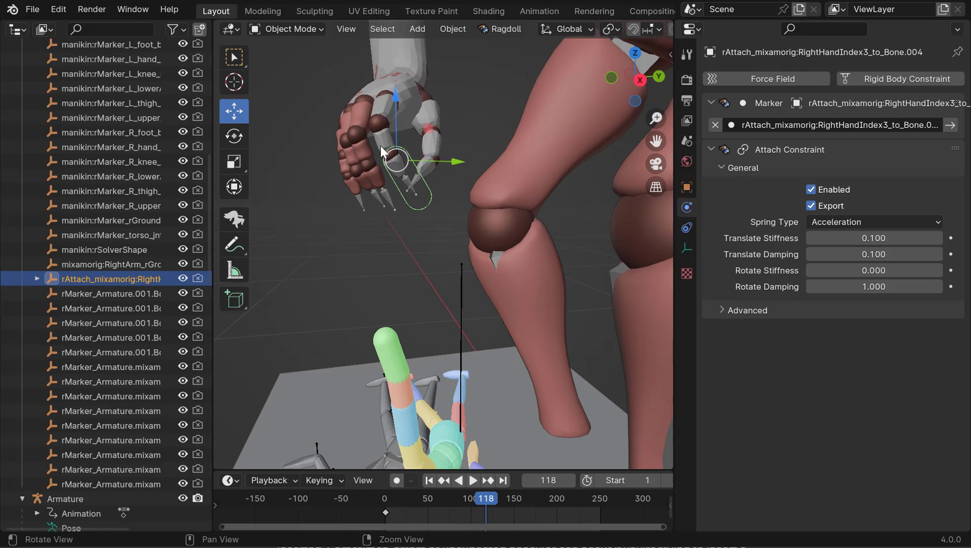
alt+middle_drag(404, 230, 402, 219)
key(space)
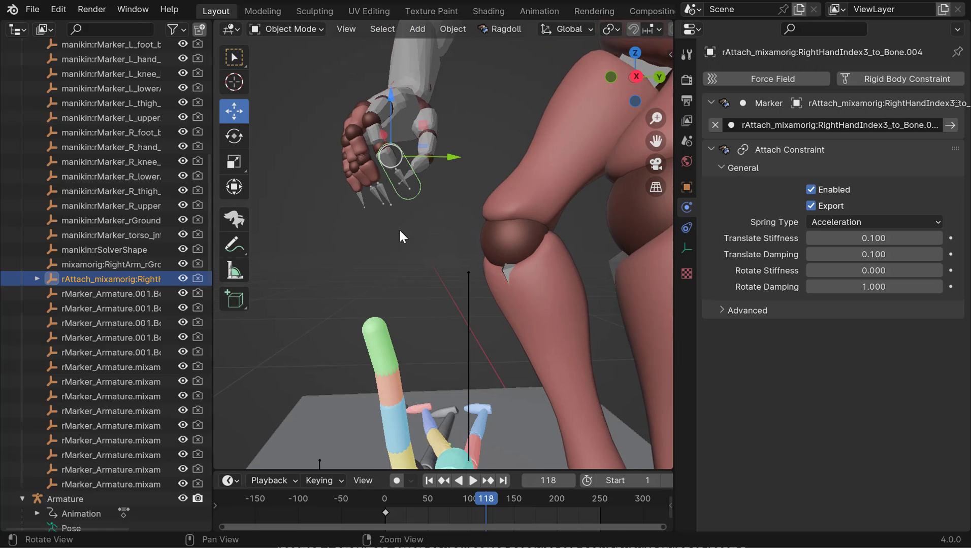
alt+drag(421, 256, 439, 277)
key(space)
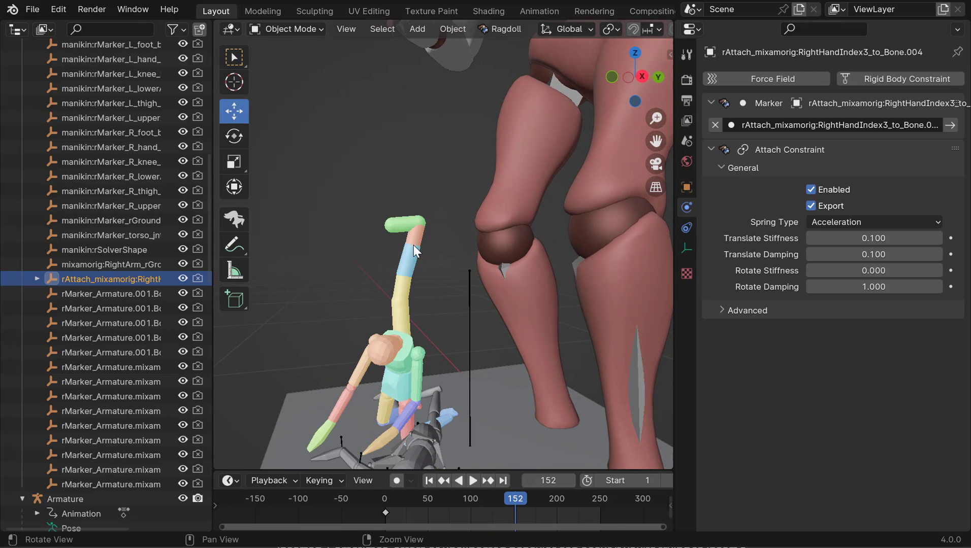
drag(454, 244, 224, 247)
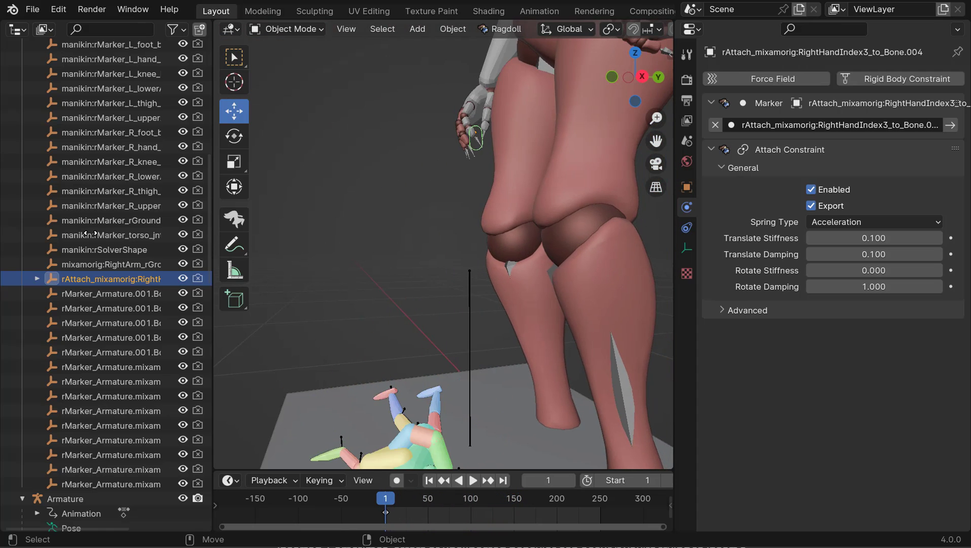
- Change the shape type of the manikin's green Bone.004 marker to a sphere with the Ragdoll manipulator
middle_drag(462, 263, 448, 289)
mouse_move(463, 293)
middle_down()
mouse_move(406, 257)
mouse_move(547, 260)
mouse_move(538, 264)
middle_up()
click(234, 226)
click(412, 264)
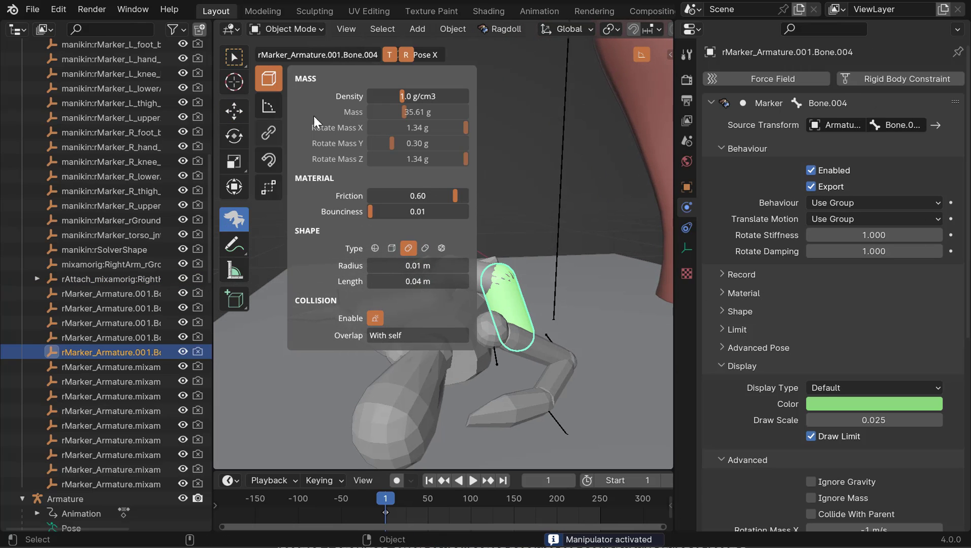
click(375, 248)
- Set the Bone.004 marker's Shape Offset X, Y and Z to 0 m and collapse the manipulator's settings
alt+drag(533, 304, 579, 269)
click(724, 312)
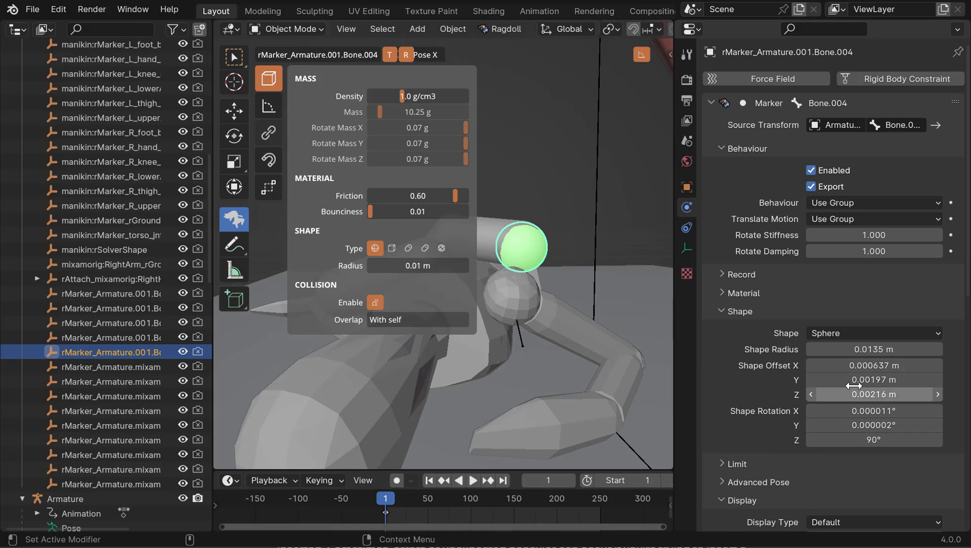
drag(859, 366, 855, 394)
text(0)
key(Return)
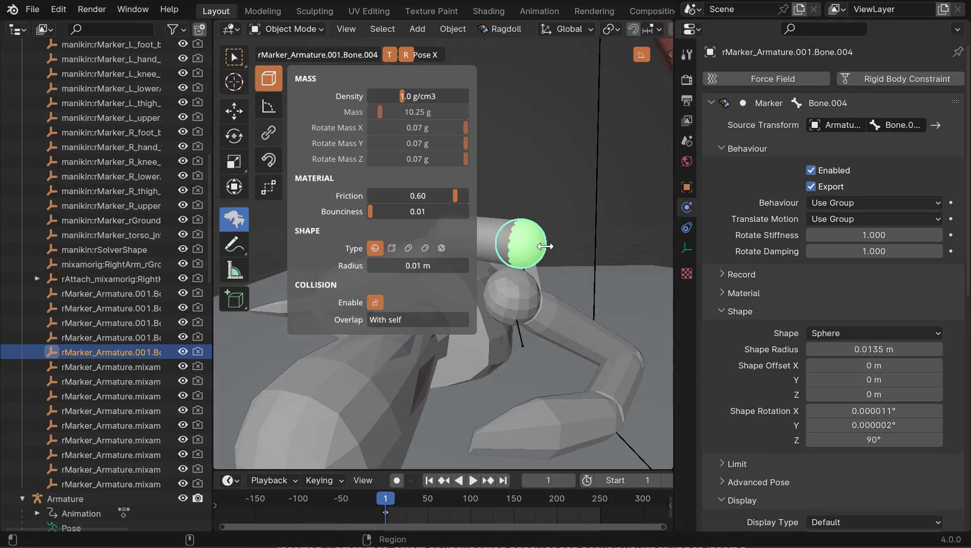
alt+drag(553, 249, 519, 272)
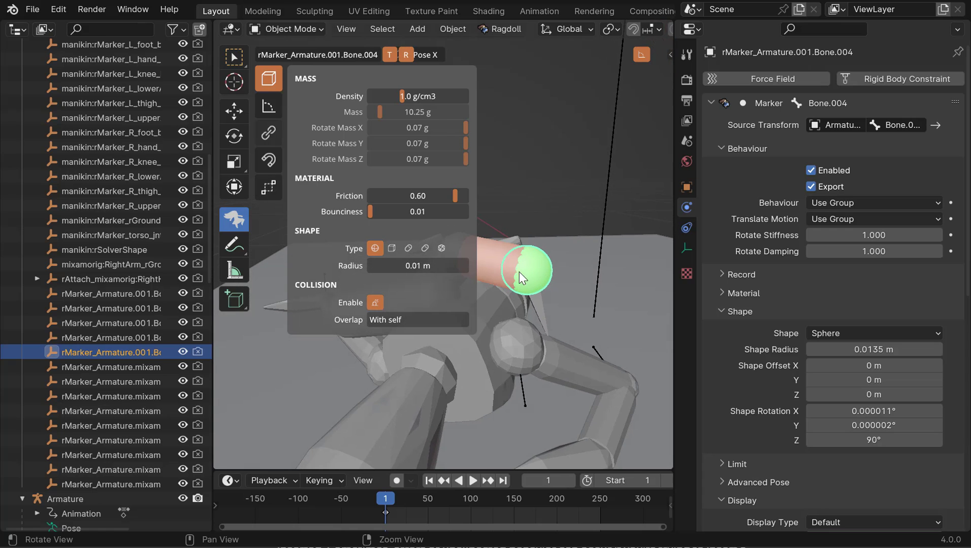
click(265, 76)
alt+right_drag(569, 260, 534, 253)
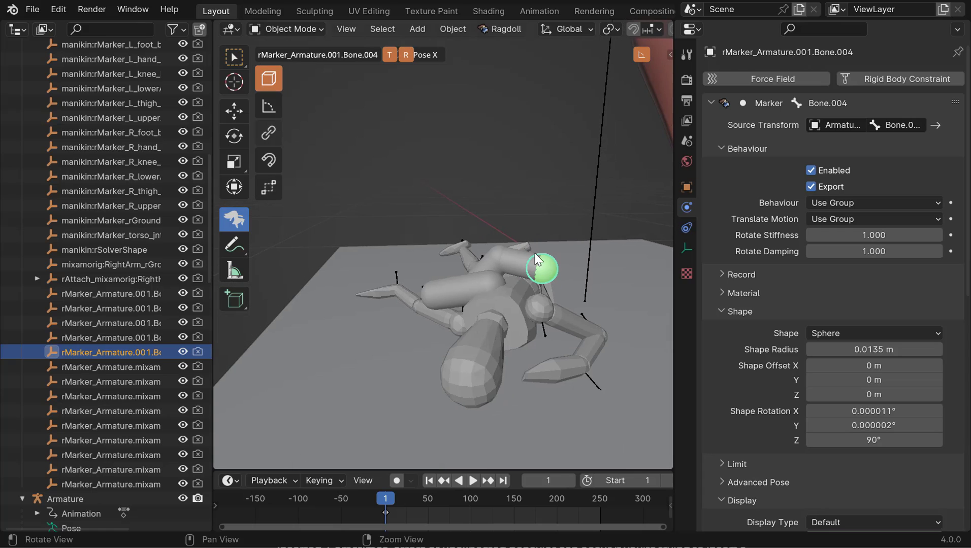
- Leave the manipulator and play the simulation, examining the small figure's motion around the giant's hand from several angles
key(q)
alt+right_drag(490, 203, 445, 223)
alt+drag(446, 223, 446, 240)
key(space)
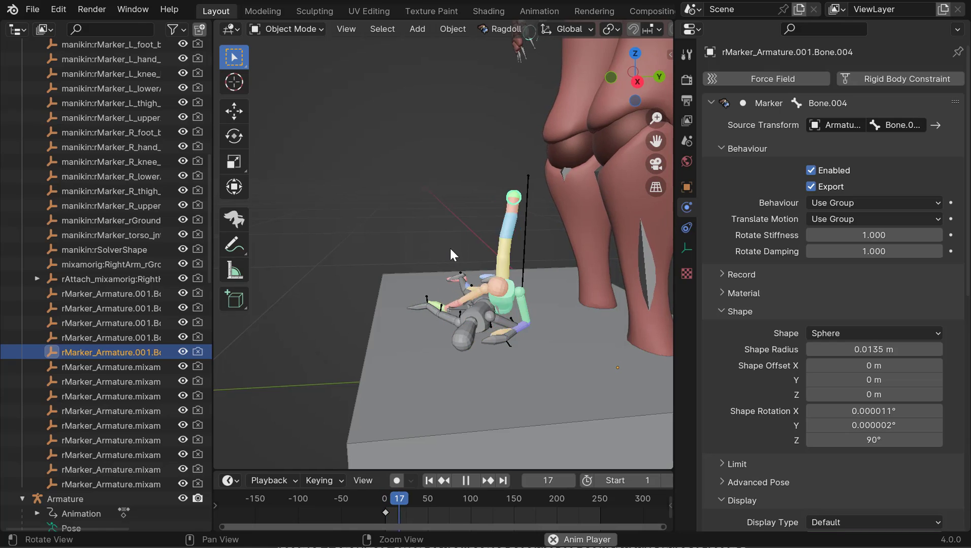
alt+middle_drag(480, 239, 470, 255)
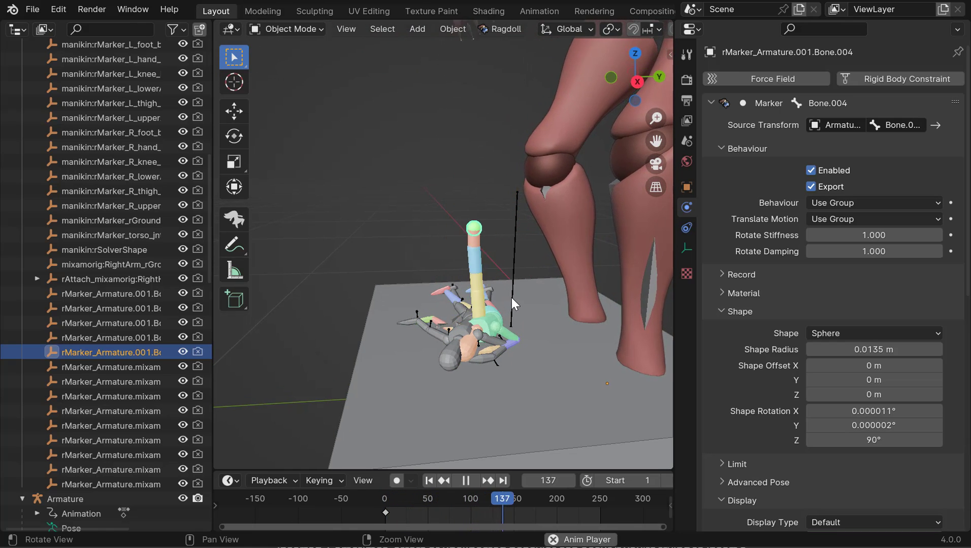
scroll(512, 297, down, 3)
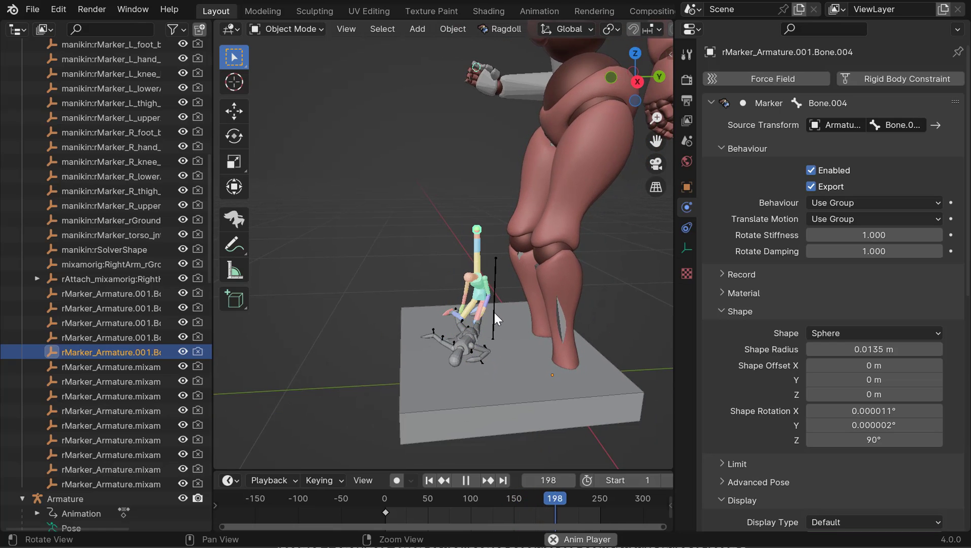
middle_drag(493, 312, 536, 314)
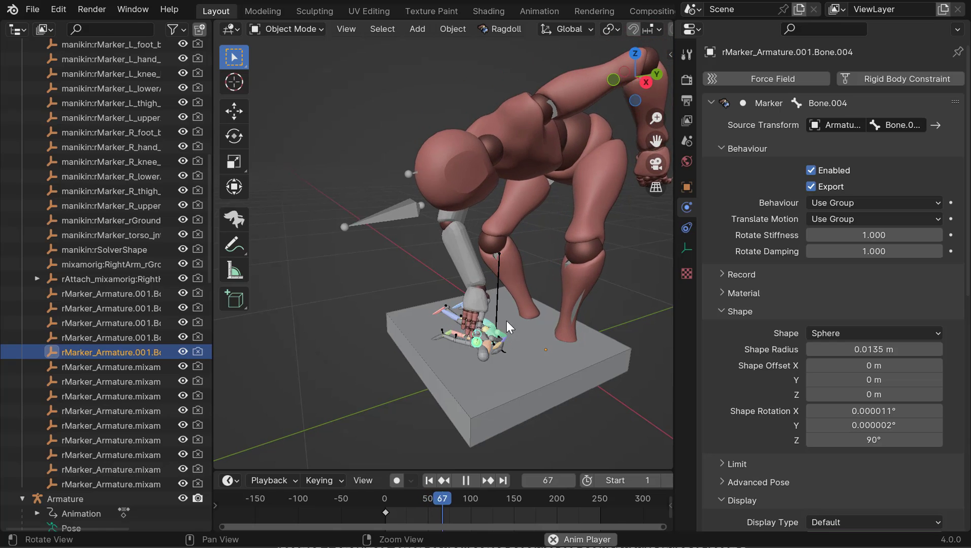
key(space)
drag(528, 327, 507, 330)
alt+drag(506, 330, 484, 323)
key(space)
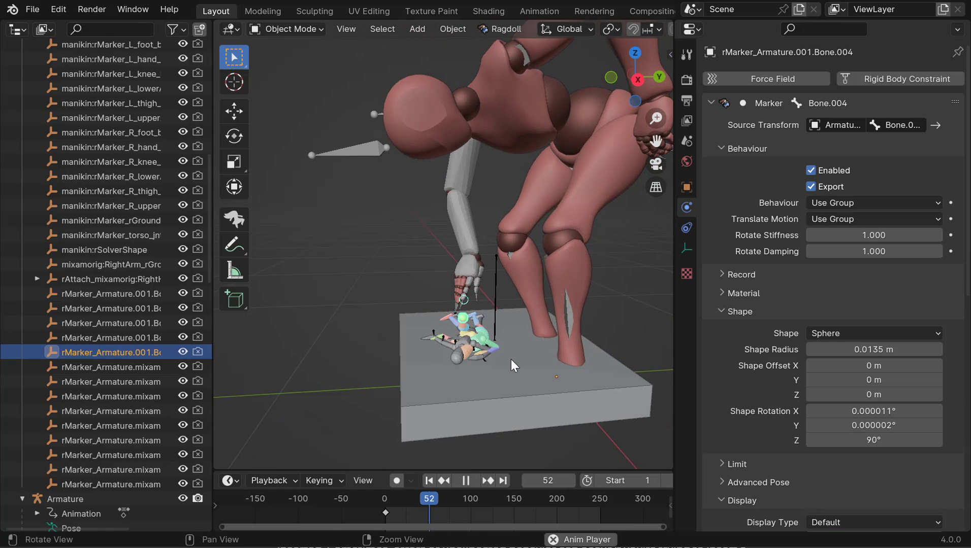
- Replay the simulation, pause at frame 72, and examine closely where the giant's hand reaches the small figure
alt+drag(510, 359, 498, 347)
key(space)
alt+right_drag(498, 347, 461, 353)
key(space)
key(space)
drag(460, 354, 453, 343)
alt+drag(453, 343, 427, 345)
alt+scroll(422, 345, down, 4)
alt+scroll(414, 348, up, 2)
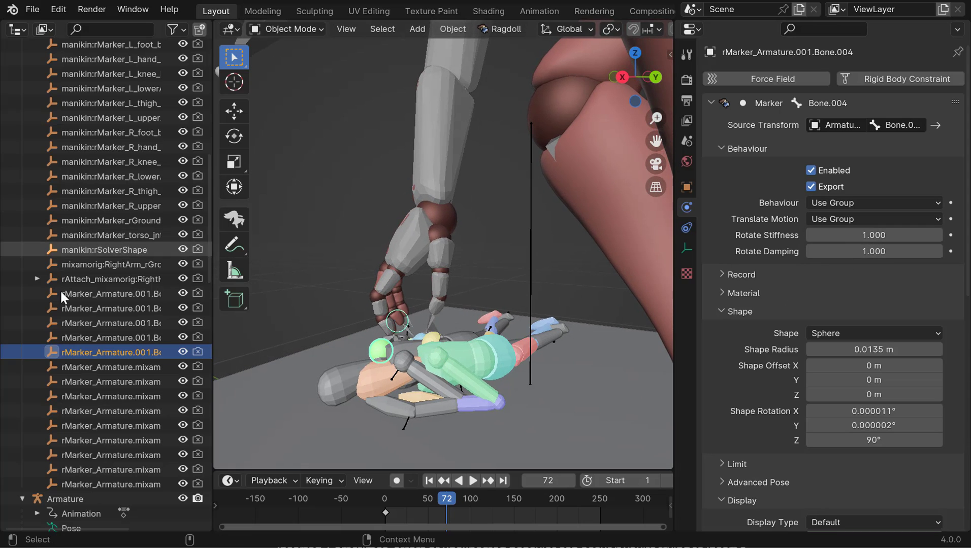
- Select the attach constraint between the right index finger and Bone.004, and keyframe its Translate Stiffness of 0.100 at frame 74
click(97, 279)
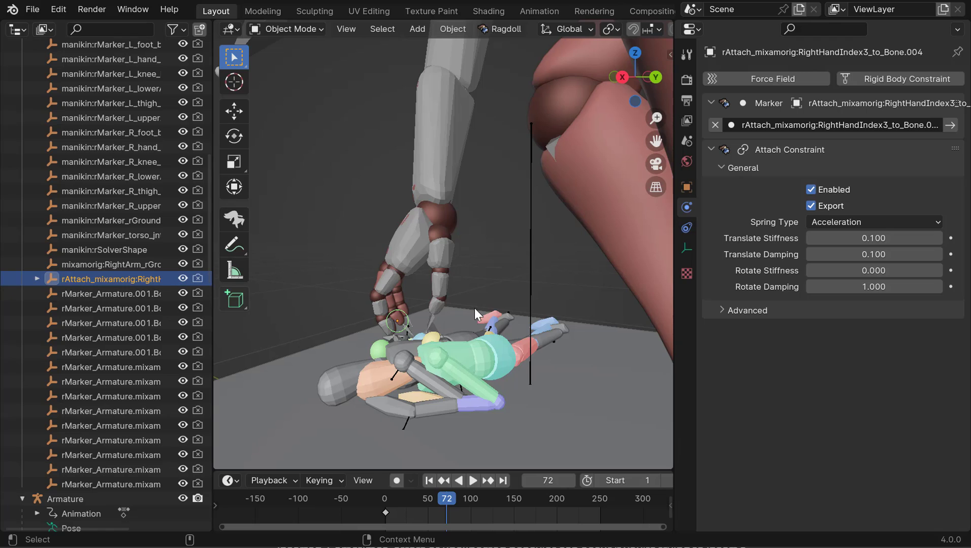
alt+middle_drag(570, 282, 587, 265)
alt+drag(560, 255, 562, 258)
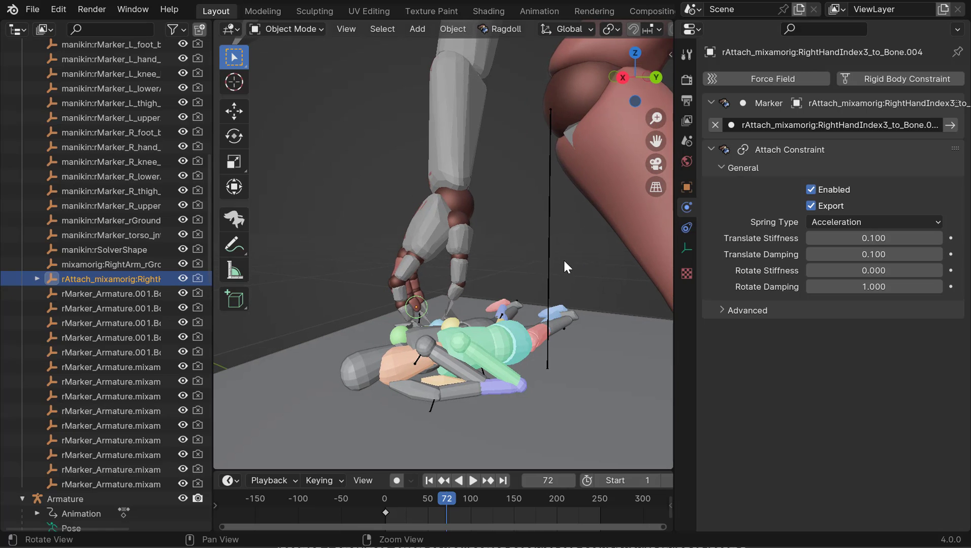
alt+scroll(528, 259, down, 3)
alt+scroll(528, 264, up, 2)
alt+scroll(538, 272, down, 1)
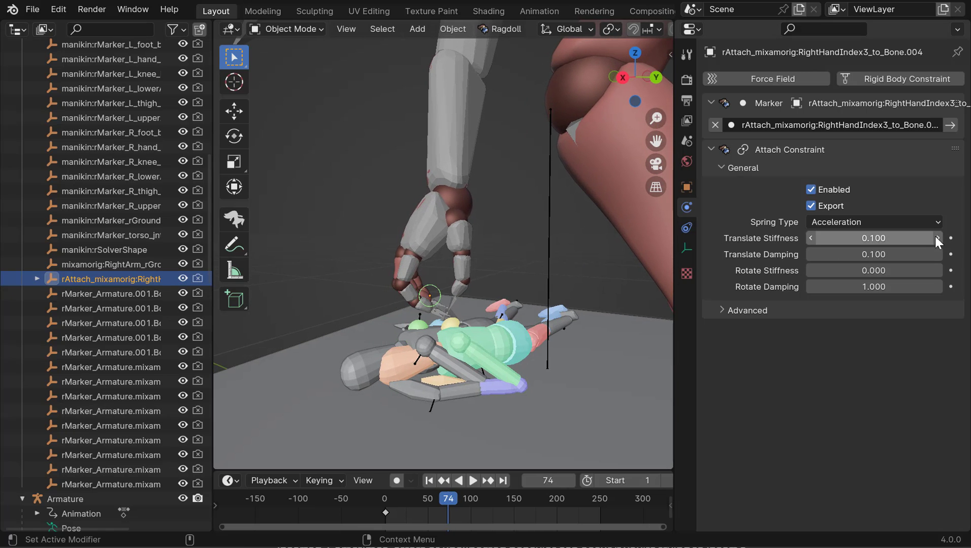
click(949, 237)
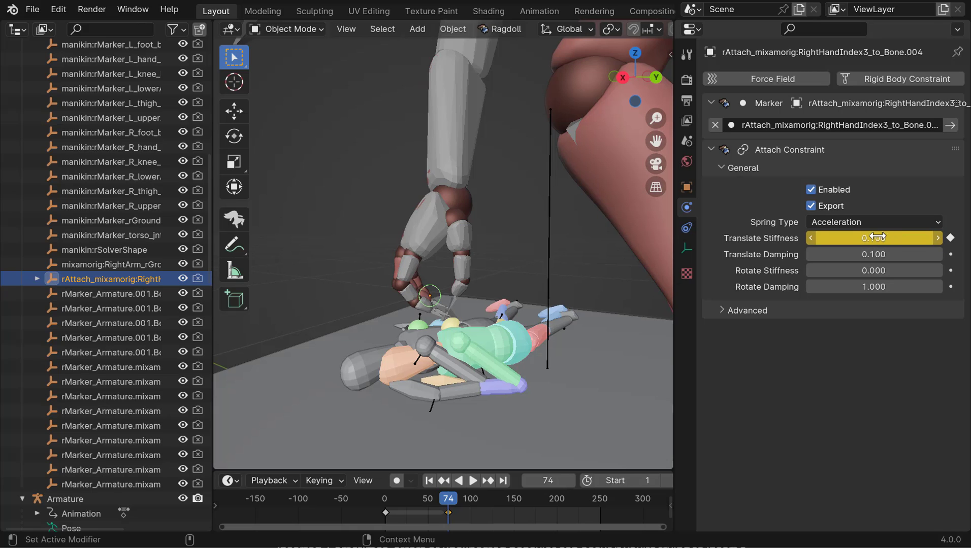
- Set the attach constraint's Translate Stiffness to 0.000 at frame 73 and keyframe it
alt+middle_drag(555, 248, 562, 238)
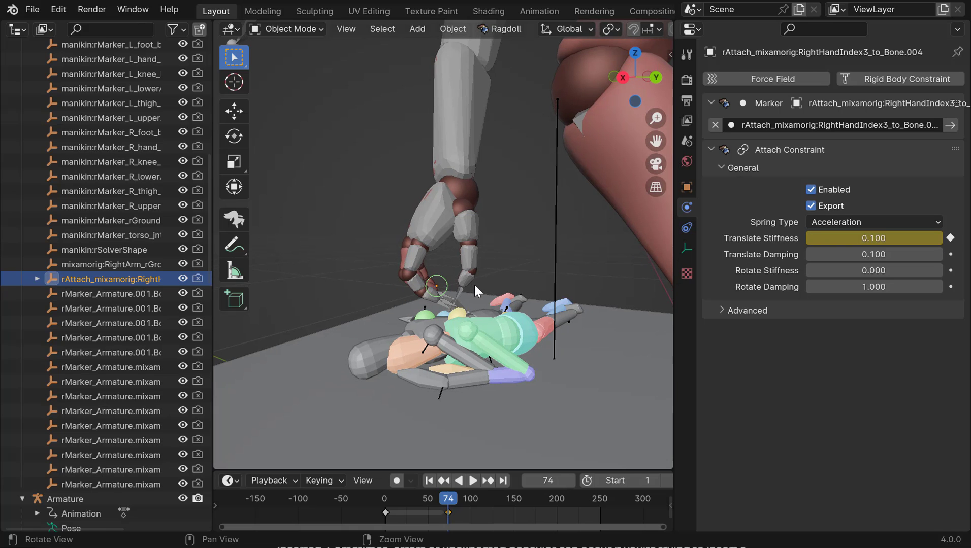
key(Left)
drag(893, 237, 863, 238)
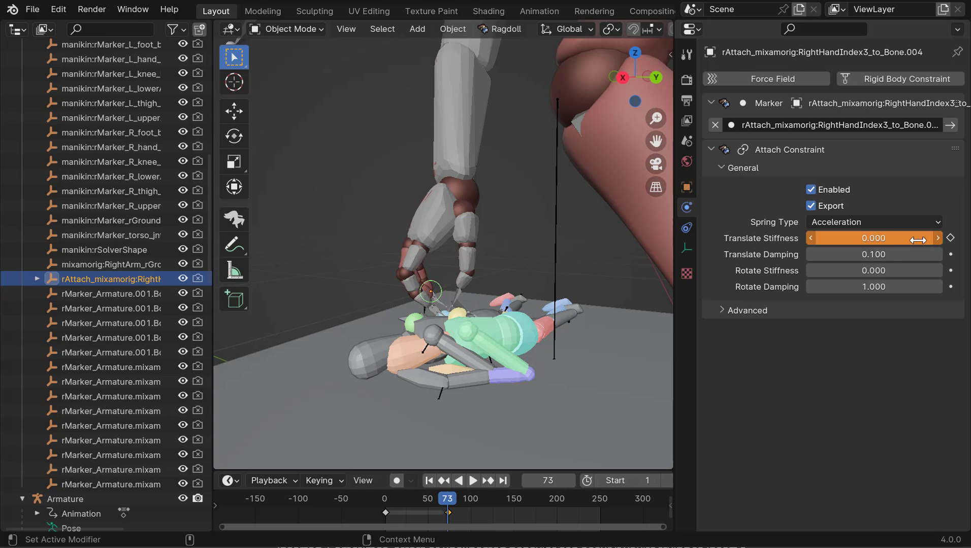
click(950, 238)
- Play the simulation to check how the figure behaves with the keyframed attach stiffness
key(Left)
key(Left)
key(Left)
key(Left)
drag(505, 288, 428, 257)
key(alt+v)
key(alt+v)
key(space)
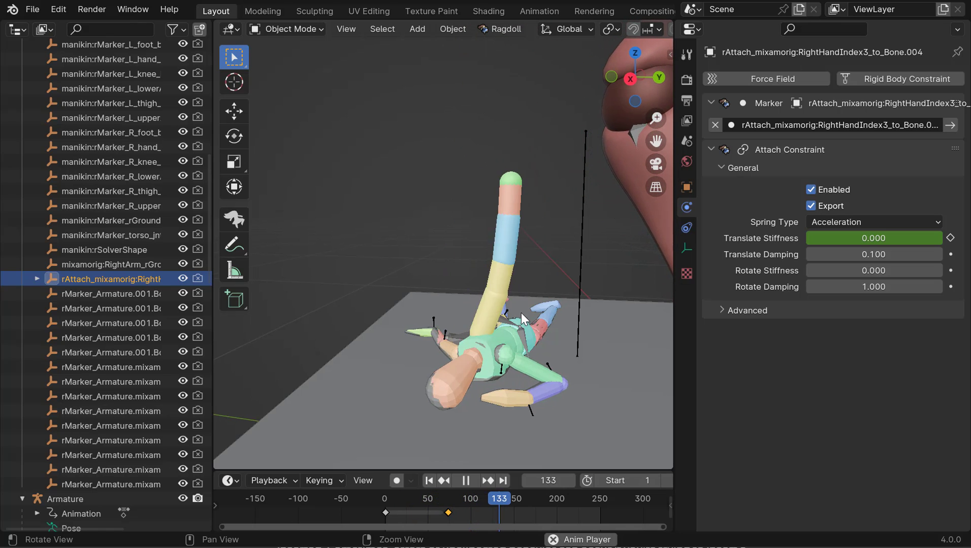
alt+right_drag(521, 312, 489, 296)
alt+drag(488, 296, 504, 298)
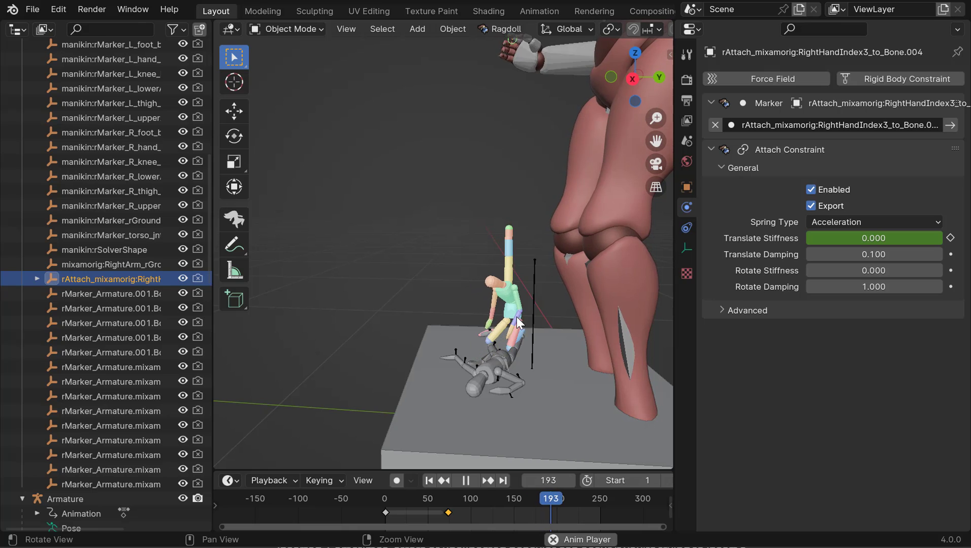
key(space)
- Move the playhead back past the stiffness keyframes and stop at frame 75
middle_drag(516, 315, 300, 308)
key(alt+comma)
key(alt+comma)
key(alt+comma)
key(alt+comma)
key(alt+comma)
key(alt+comma)
key(alt+comma)
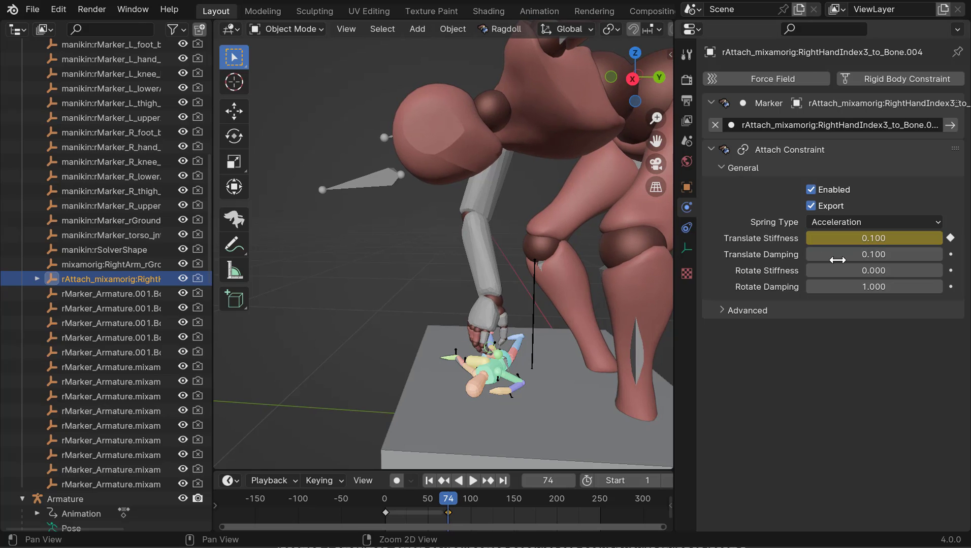
key(alt+period)
key(alt+comma)
key(alt+period)
- Try a Translate Stiffness keyframe of 1.000 at frame 75, and undo it
click(870, 243)
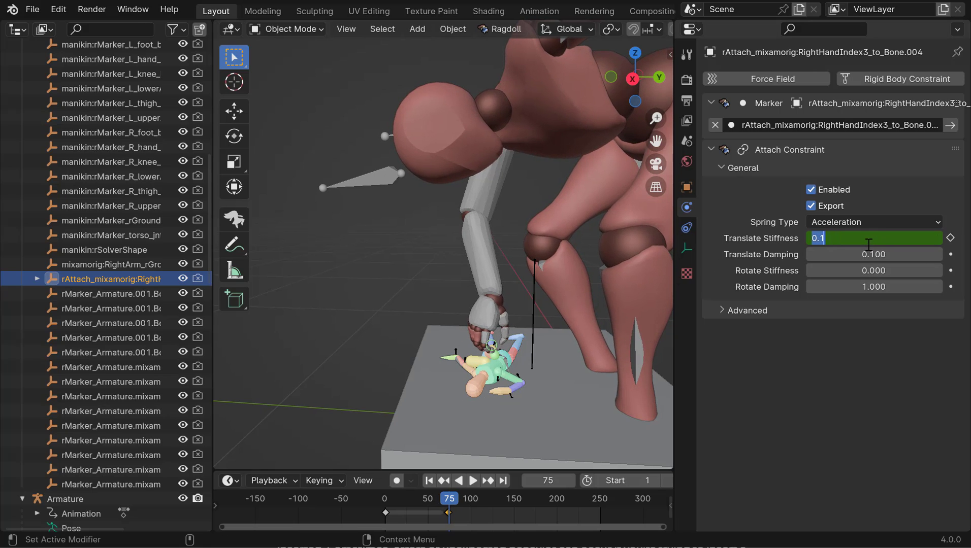
text(1)
key(Return)
click(950, 238)
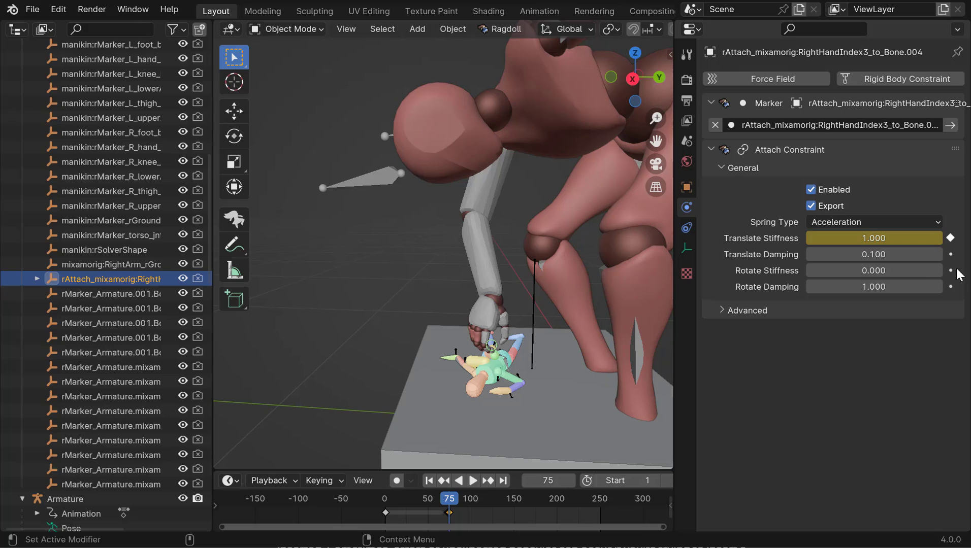
alt+drag(473, 279, 490, 298)
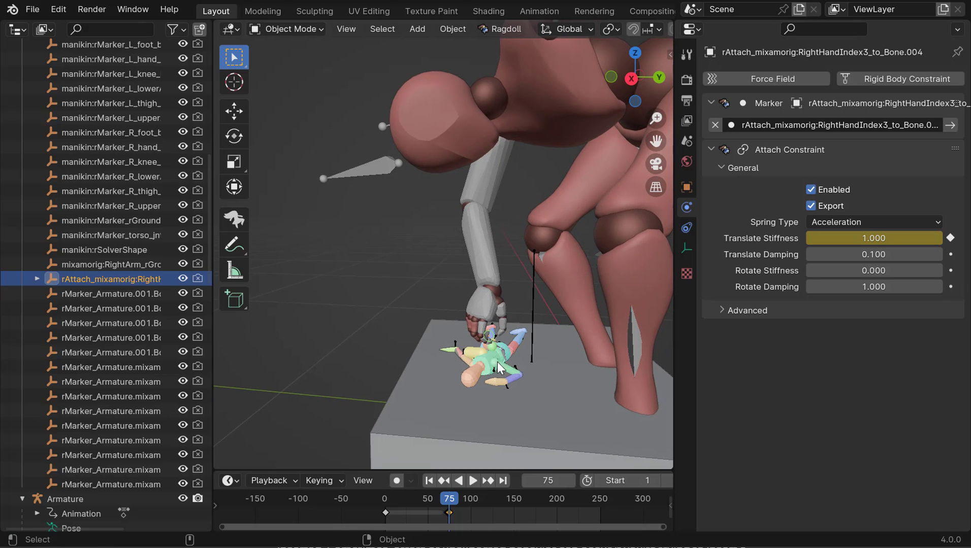
key(ctrl+z)
key(ctrl+z)
- At frame 74, set the attach constraint's Translate Stiffness to 1.000 and replace its keyframe
key(Left)
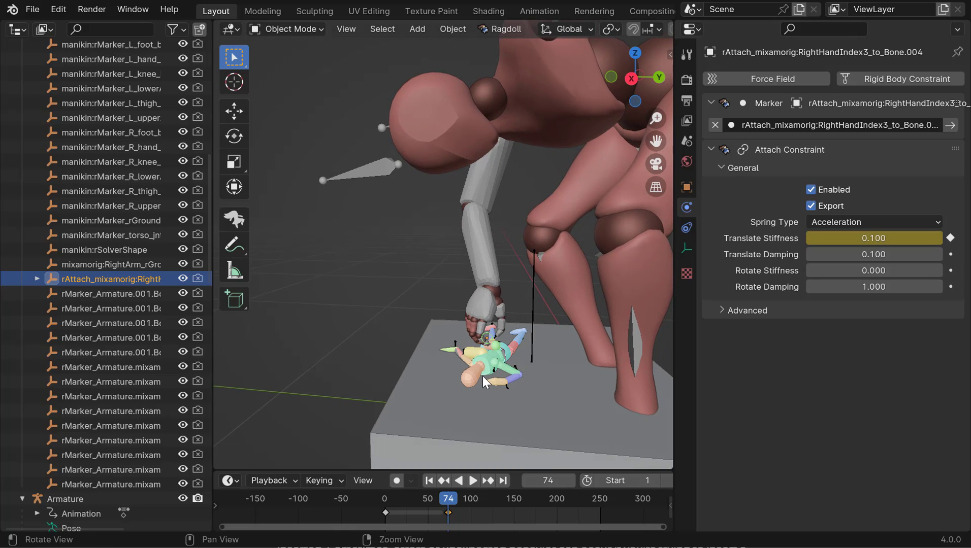
click(866, 243)
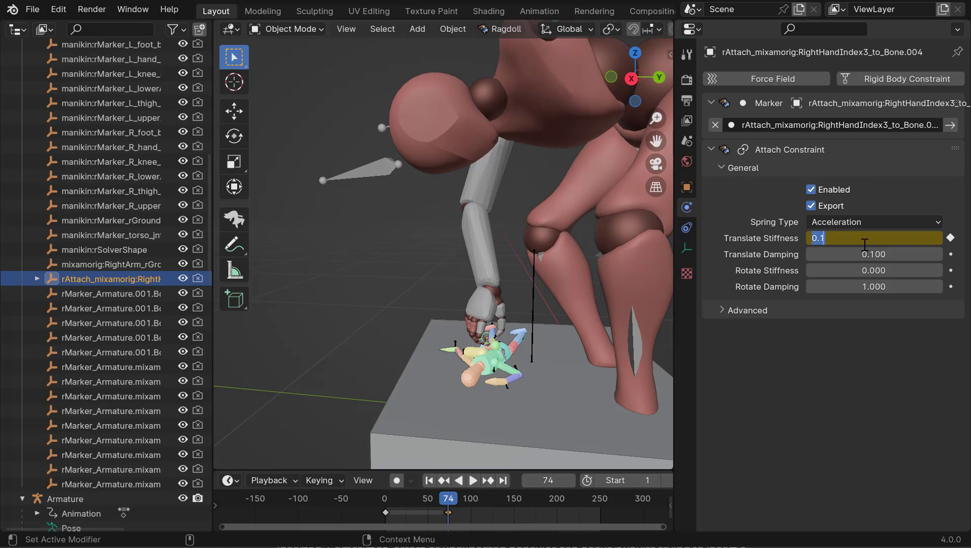
text(1)
key(Return)
right_click(858, 243)
click(789, 238)
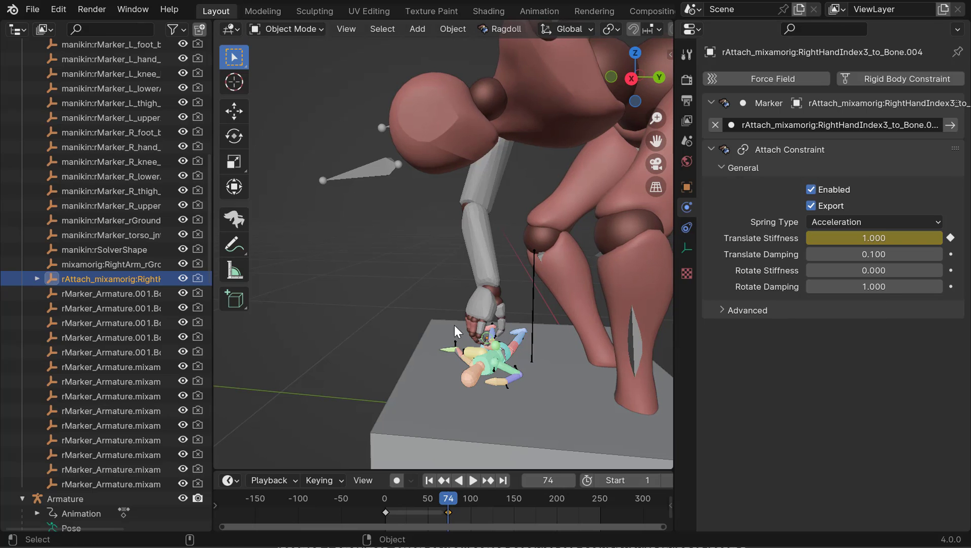
- Play the simulation with the stronger attachment, examine the lift from several angles, and return to frame 1
mouse_move(453, 325)
middle_down()
mouse_move(443, 324)
mouse_move(436, 296)
mouse_move(440, 315)
middle_up()
key(space)
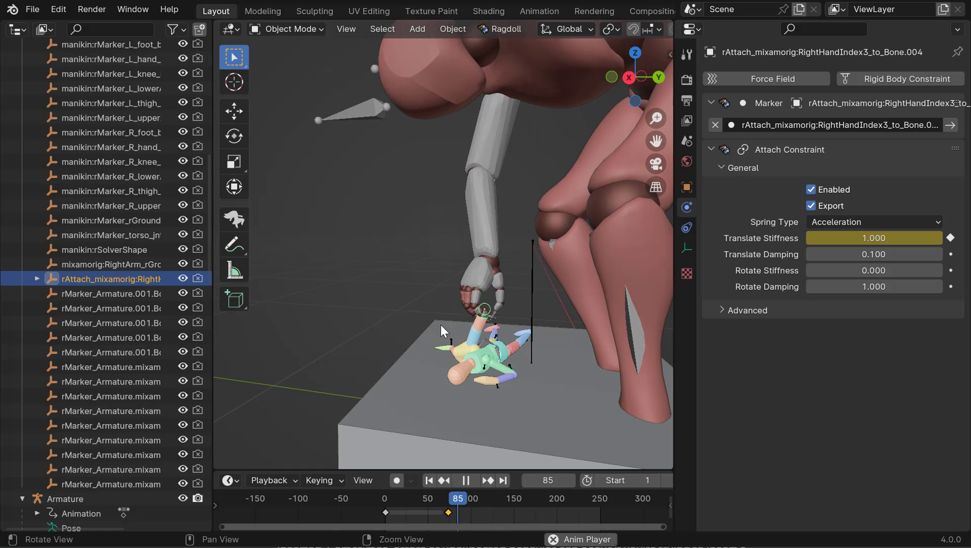
alt+right_drag(483, 303, 476, 302)
alt+drag(476, 303, 509, 306)
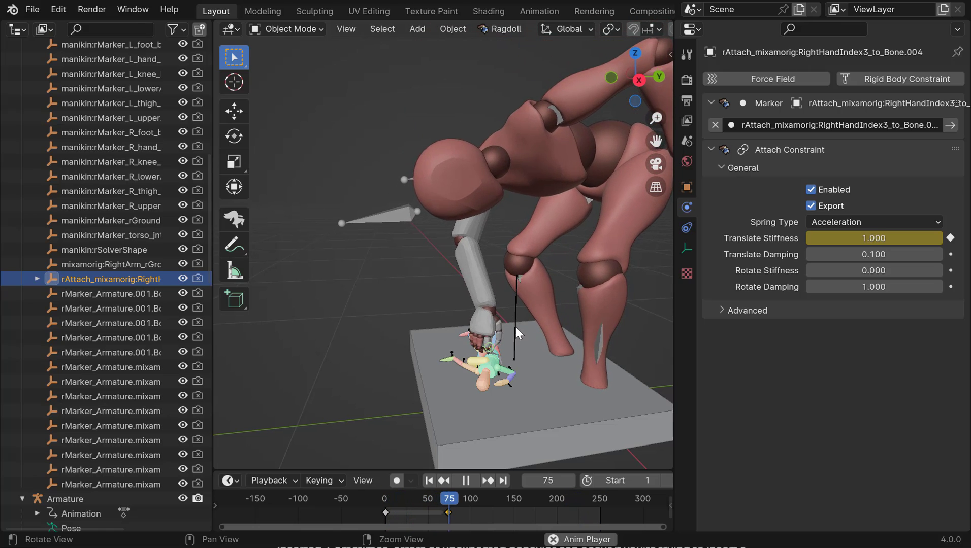
key(space)
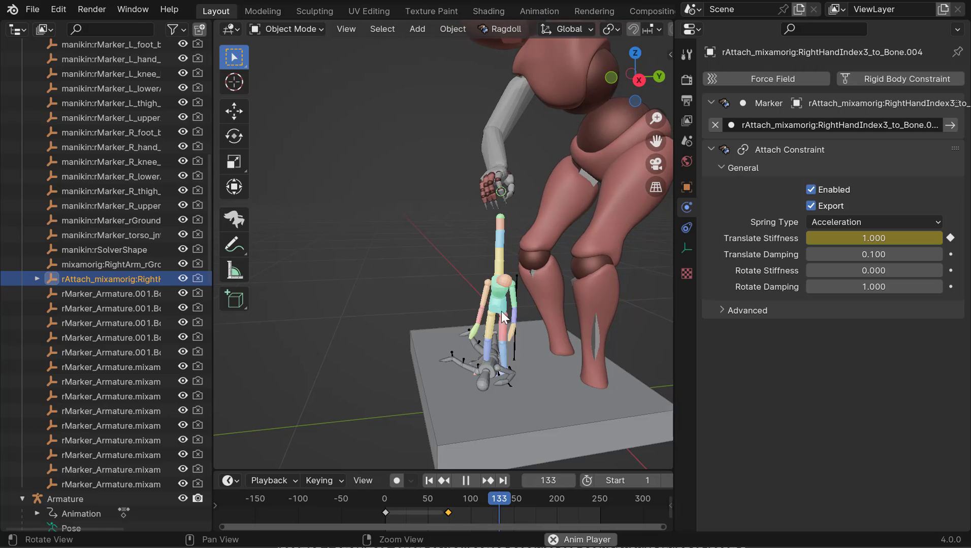
middle_drag(501, 311, 515, 333)
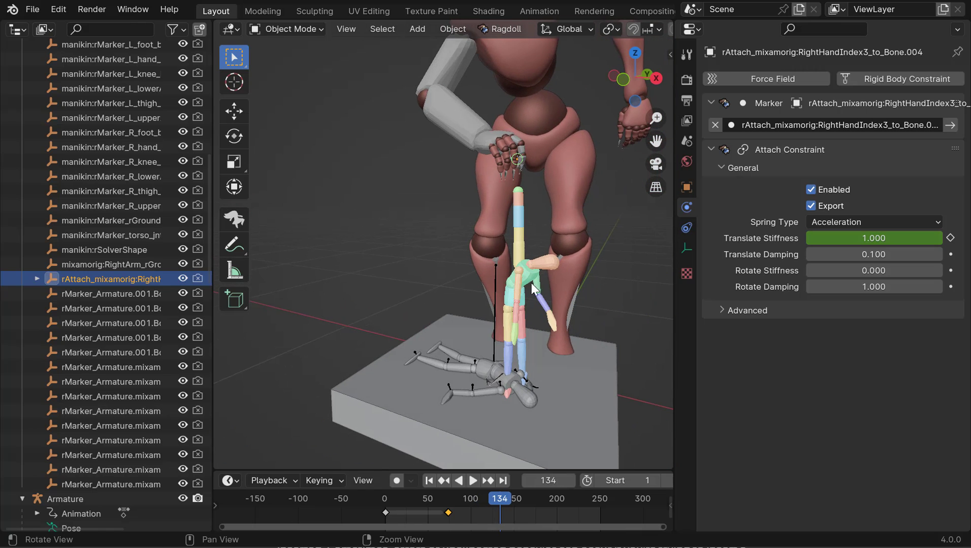
key(space)
mouse_move(493, 296)
middle_down()
mouse_move(514, 284)
mouse_move(486, 285)
middle_up()
key(space)
drag(447, 292, 164, 299)
alt+drag(465, 334, 494, 291)
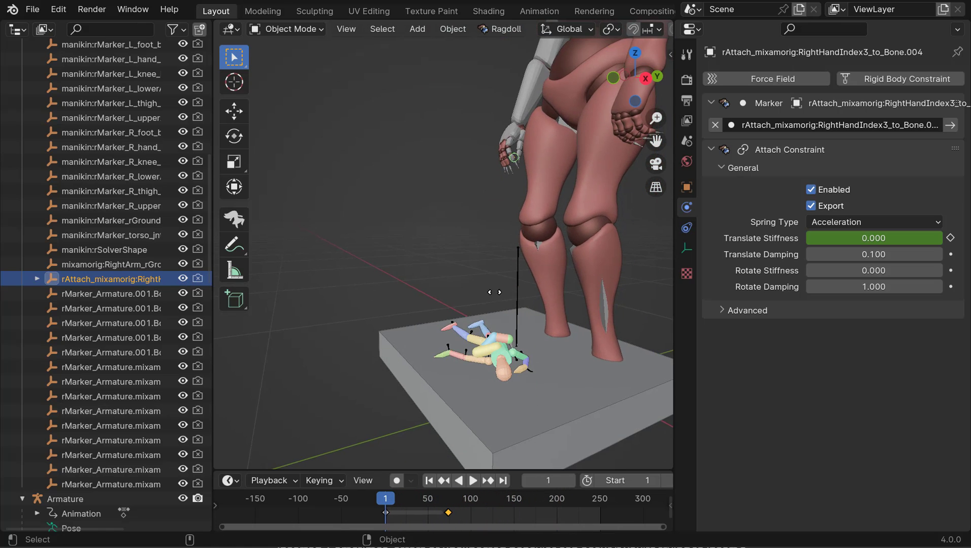
- Activate the Ragdoll manipulator and select all five Armature.001 bone markers of the chain on the small figure
alt+drag(424, 264, 411, 257)
alt+right_drag(412, 257, 442, 289)
key(t)
alt+drag(431, 297, 429, 268)
alt+right_drag(428, 275, 519, 320)
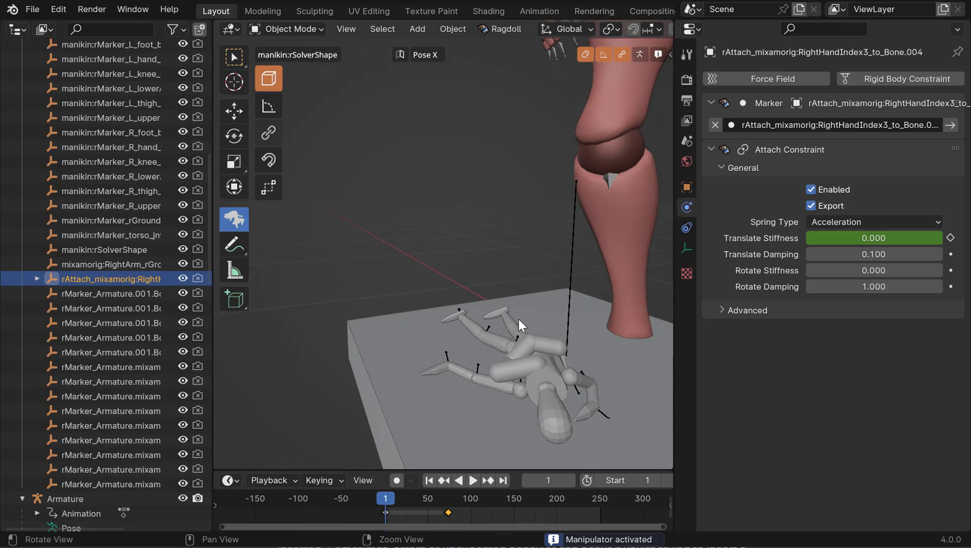
alt+drag(522, 354, 501, 317)
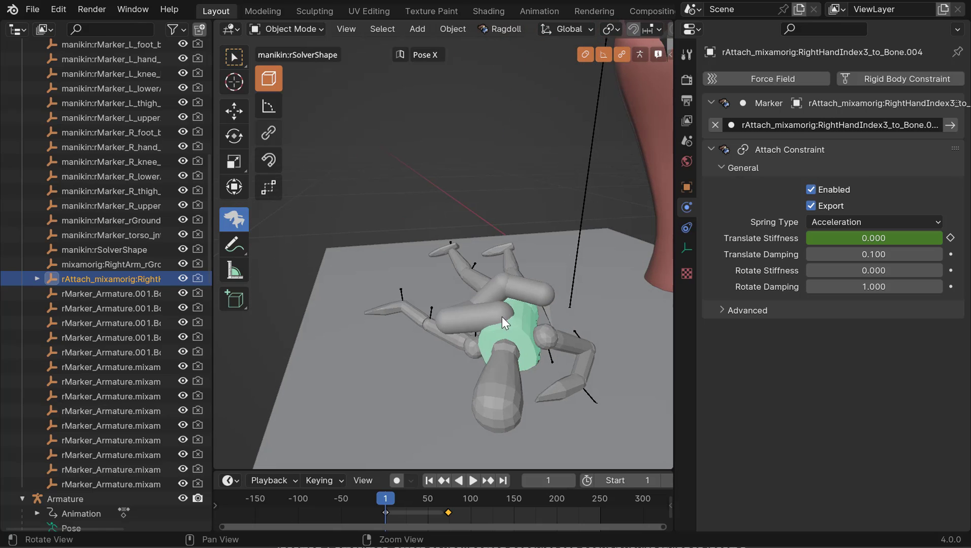
click(502, 311)
shift+click(486, 283)
shift+click(510, 277)
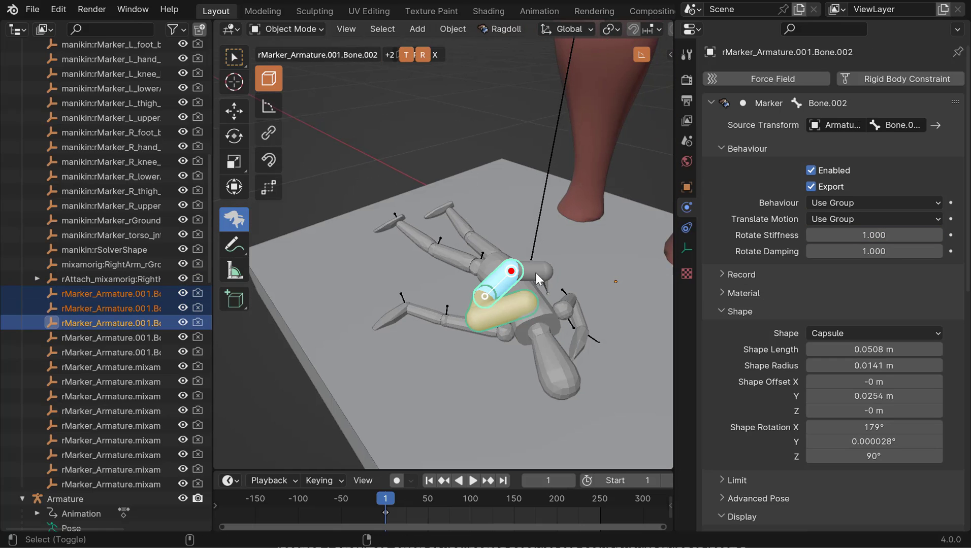
shift+click(546, 272)
alt+drag(578, 280, 553, 298)
scroll(552, 296, up, 5)
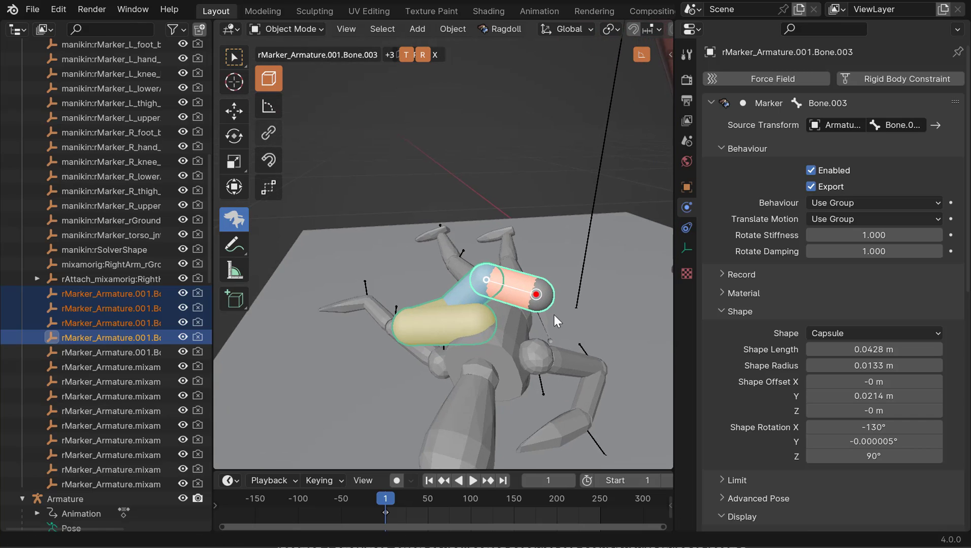
shift+click(527, 285)
scroll(558, 266, down, 3)
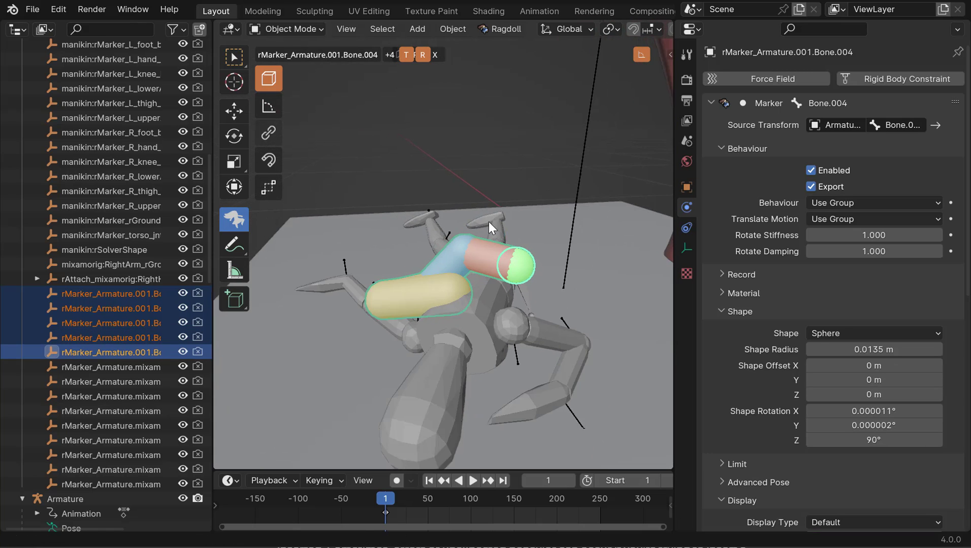
- Set the density of the five selected chain markers to 0.1 g/cm3
click(271, 79)
scroll(514, 221, down, 2)
alt+middle_drag(516, 231, 544, 249)
drag(390, 93, 375, 95)
scroll(555, 243, down, 4)
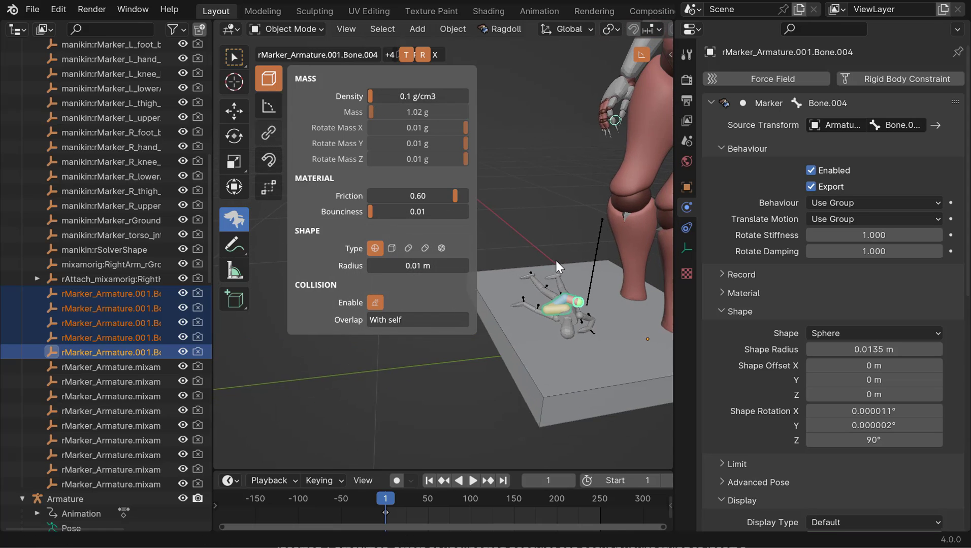
- Play the simulation to check the lighter chain's motion from another angle, and return to frame 1
key(space)
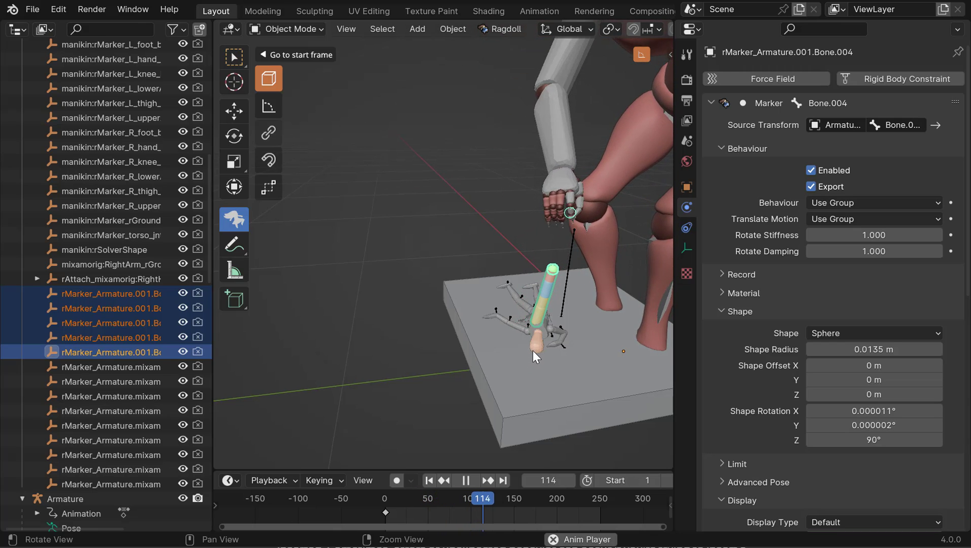
middle_drag(450, 354, 508, 321)
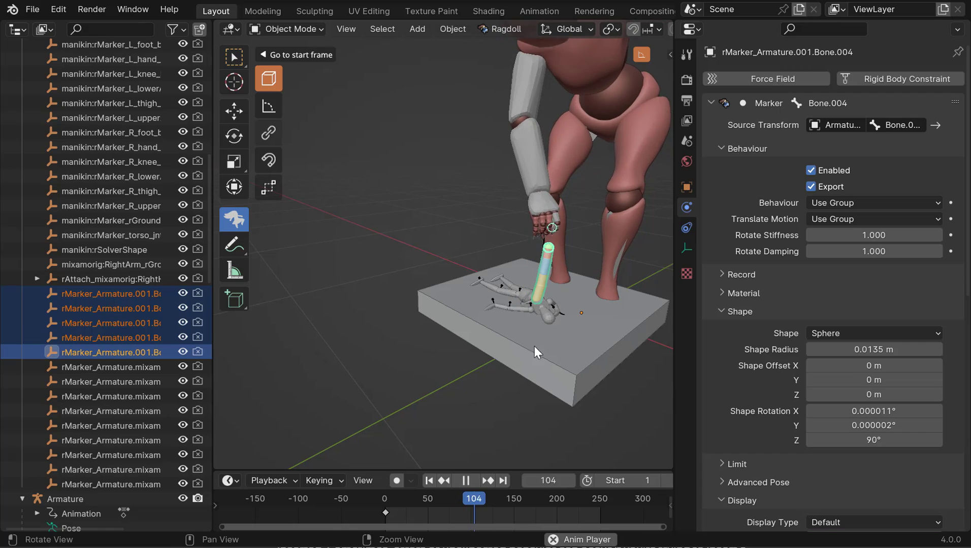
key(space)
mouse_move(577, 334)
mouse_down()
mouse_move(275, 305)
mouse_move(152, 238)
mouse_up()
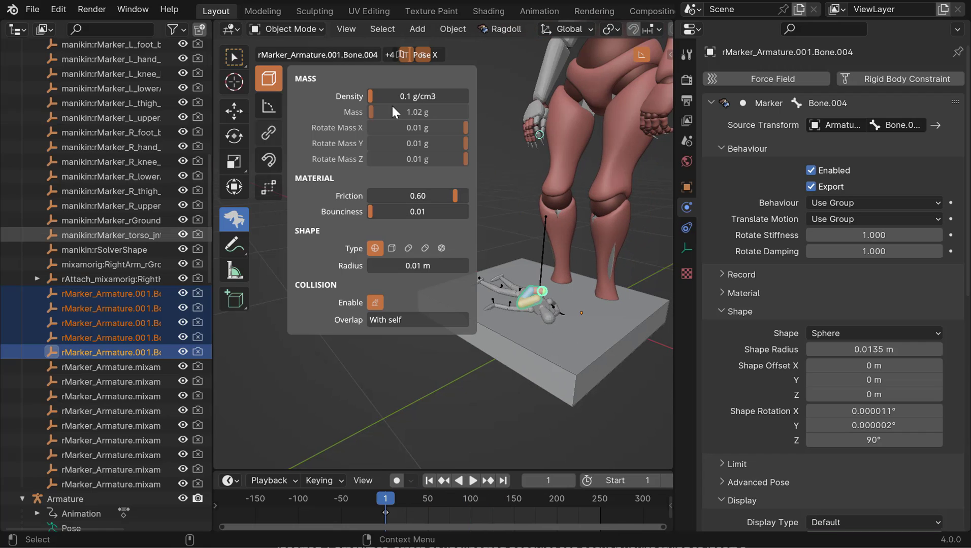
- Try a higher density for the selected chain markers, play the simulation to check the swing, and return to frame 1
drag(391, 99, 412, 95)
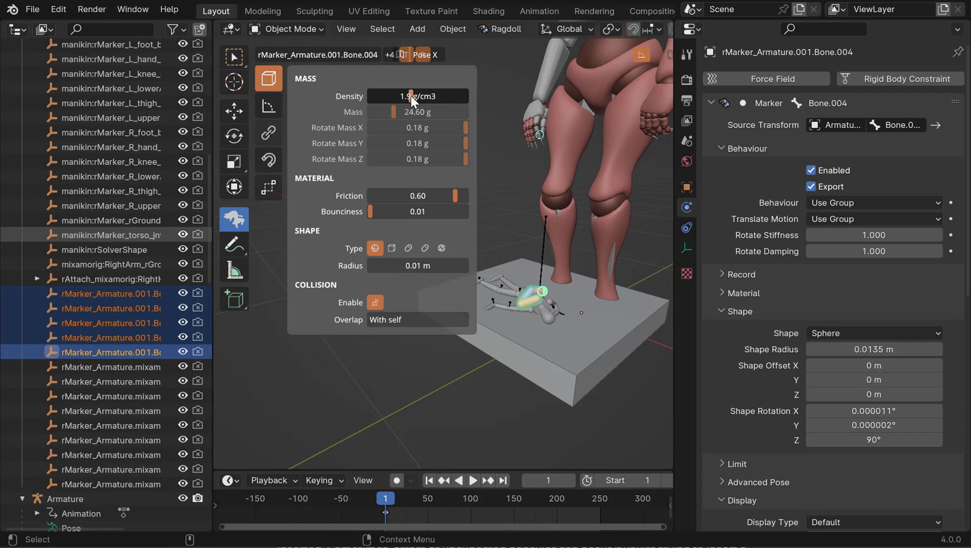
key(space)
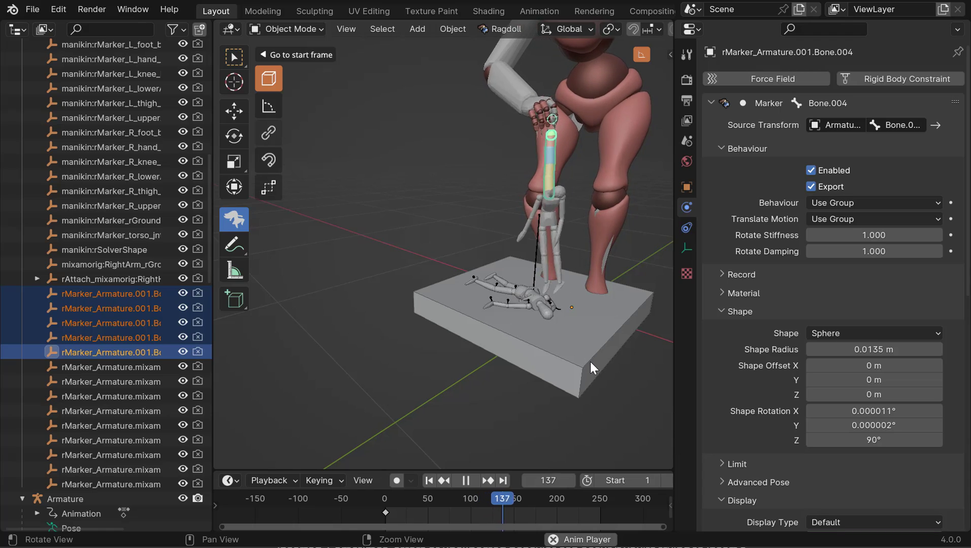
alt+drag(559, 266, 542, 252)
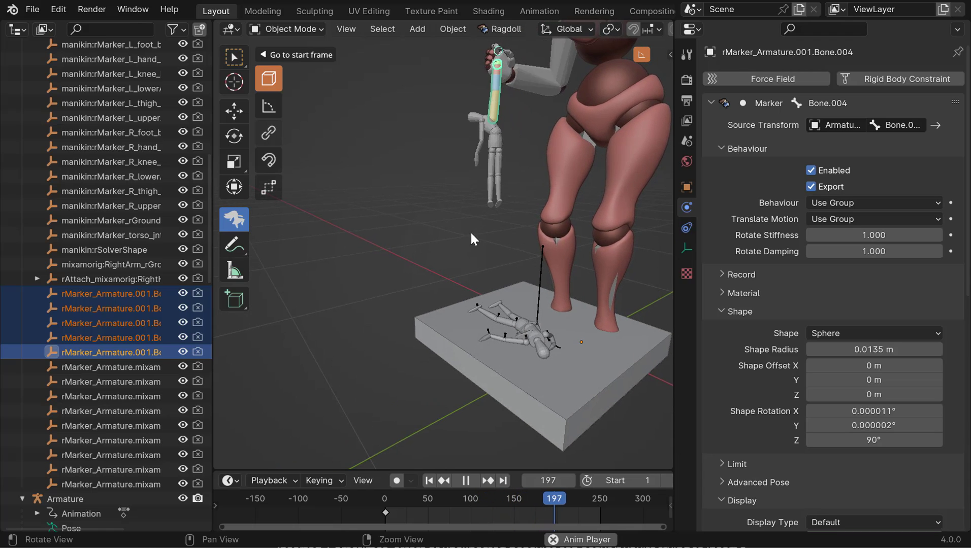
key(Escape)
- Set the density of the selected chain markers to 10.8 g/cm3 and play the simulation from the start to check the lift
drag(414, 95, 434, 98)
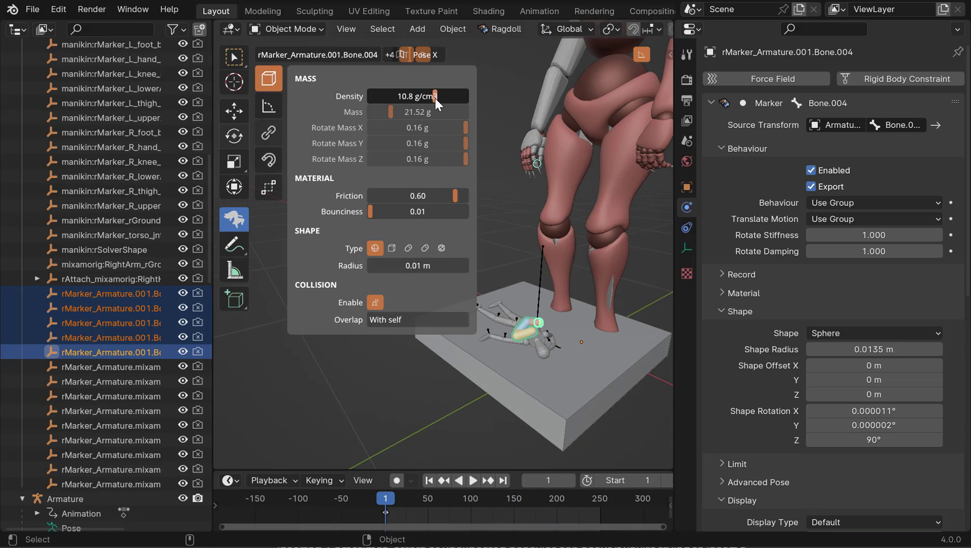
key(space)
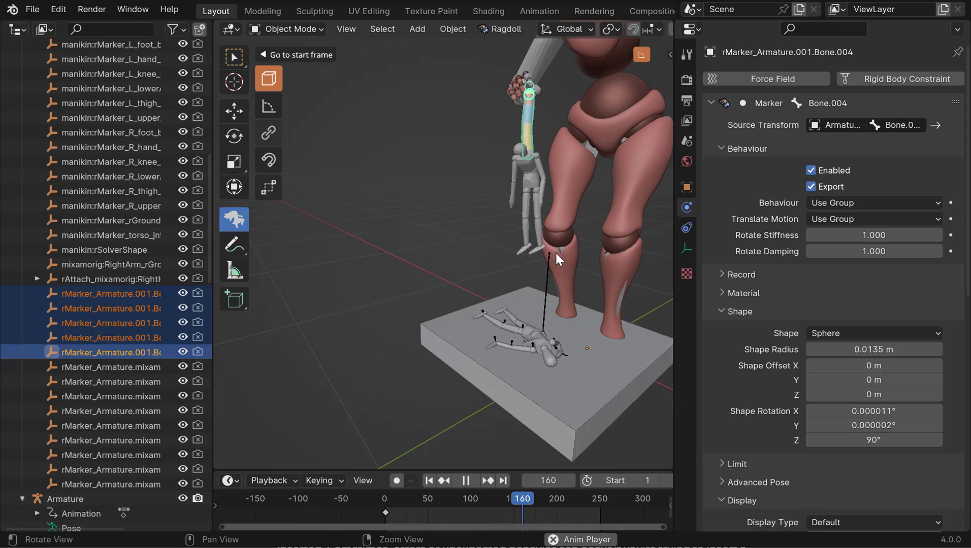
alt+drag(555, 250, 513, 185)
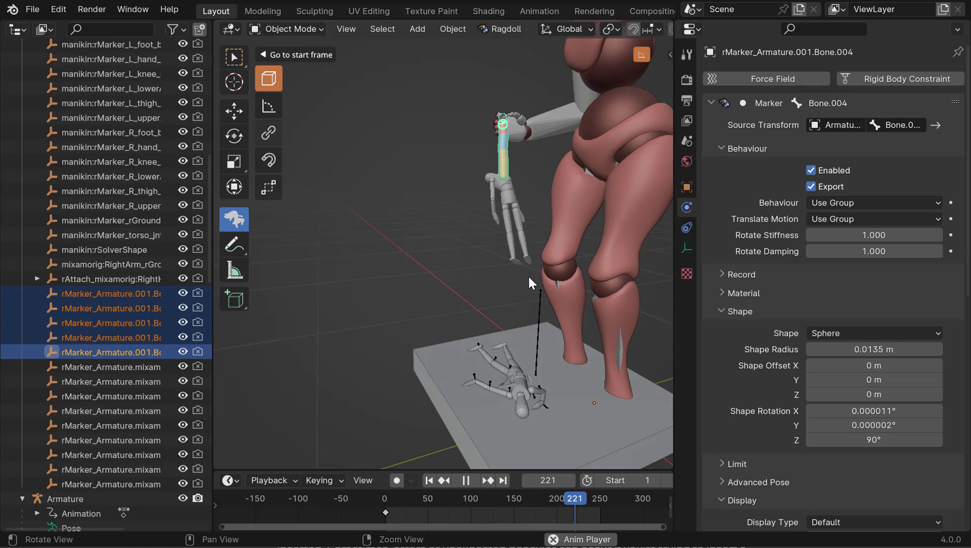
alt+drag(486, 280, 534, 279)
key(alt+v)
key(alt+shift+v)
key(alt+v)
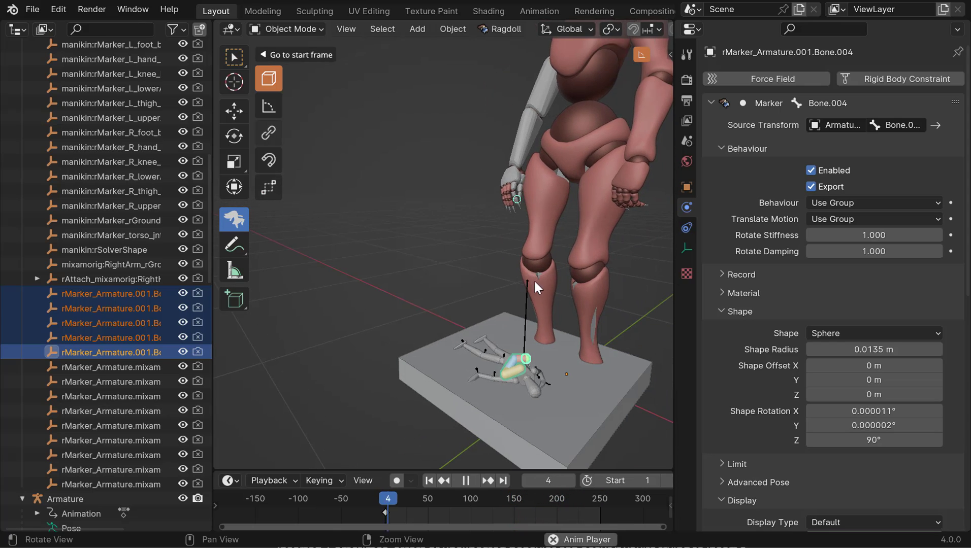
key(alt+v)
key(alt+shift+v)
- Switch from the Ragdoll manipulator to the selection tool and deselect the chain markers
key(q)
alt+drag(522, 347, 489, 304)
click(508, 251)
- Play the simulation and examine the hanging figure from several angles, pausing at frame 192
key(alt+v)
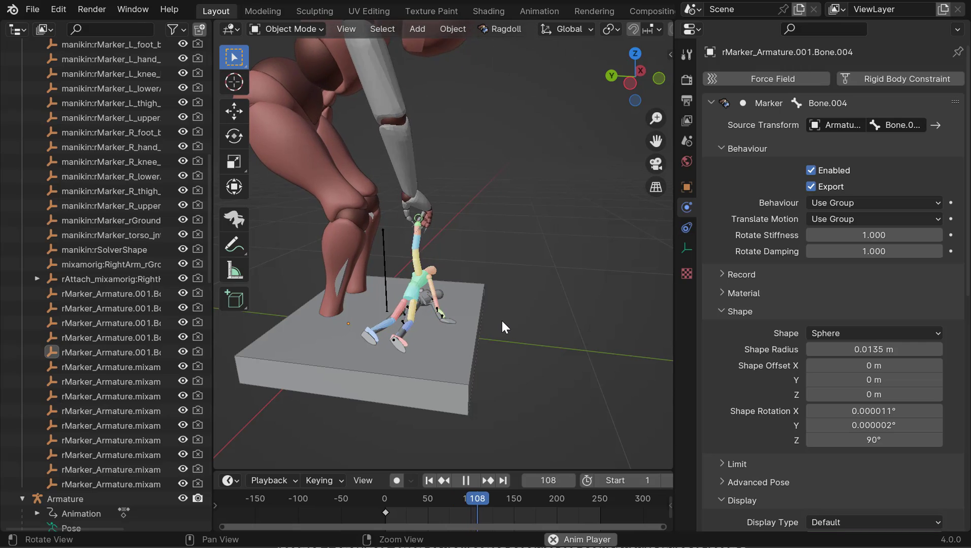
alt+drag(490, 292, 430, 302)
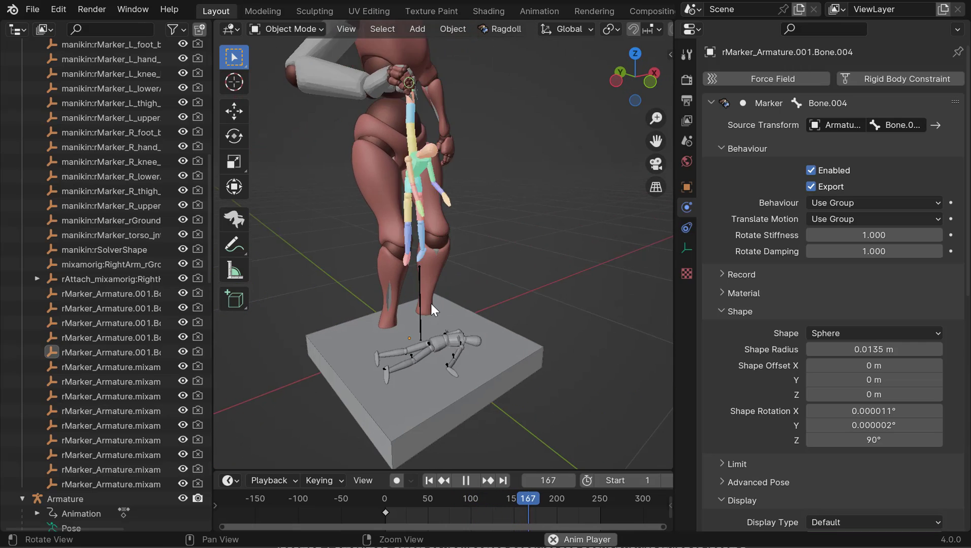
alt+middle_drag(435, 287, 464, 285)
key(space)
drag(464, 285, 432, 283)
alt+drag(431, 276, 379, 244)
alt+middle_drag(379, 244, 419, 238)
key(space)
alt+drag(419, 237, 433, 231)
key(space)
alt+right_drag(432, 232, 407, 160)
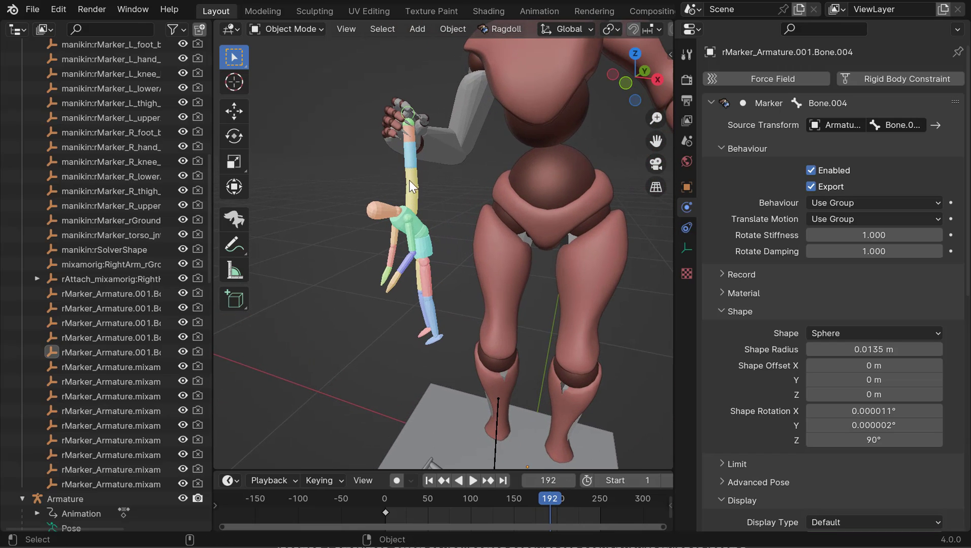
alt+middle_drag(448, 387, 471, 351)
alt+drag(470, 352, 458, 256)
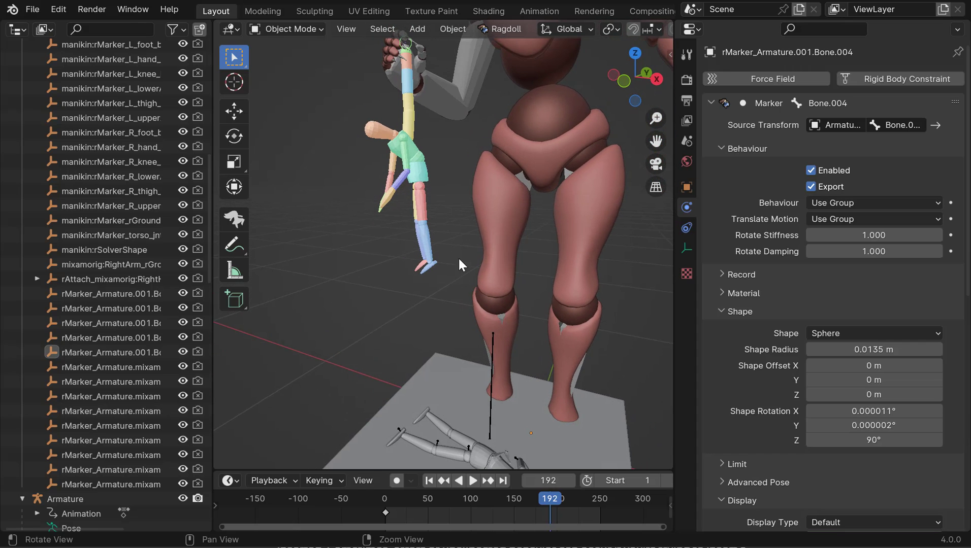
- Set the Rotate Stiffness of the Bone_rGroup group to 0.001
scroll(126, 249, up, 6)
click(82, 153)
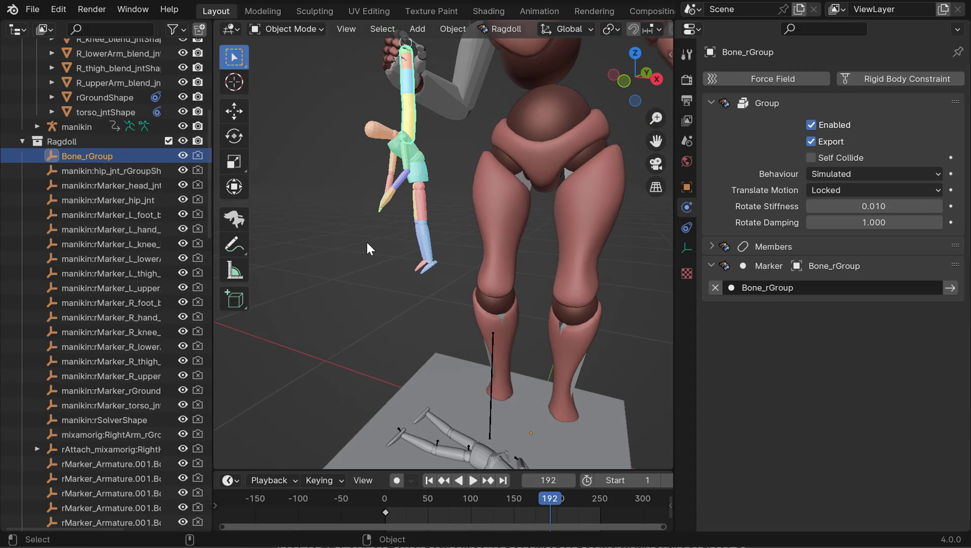
click(844, 209)
text(0.001)
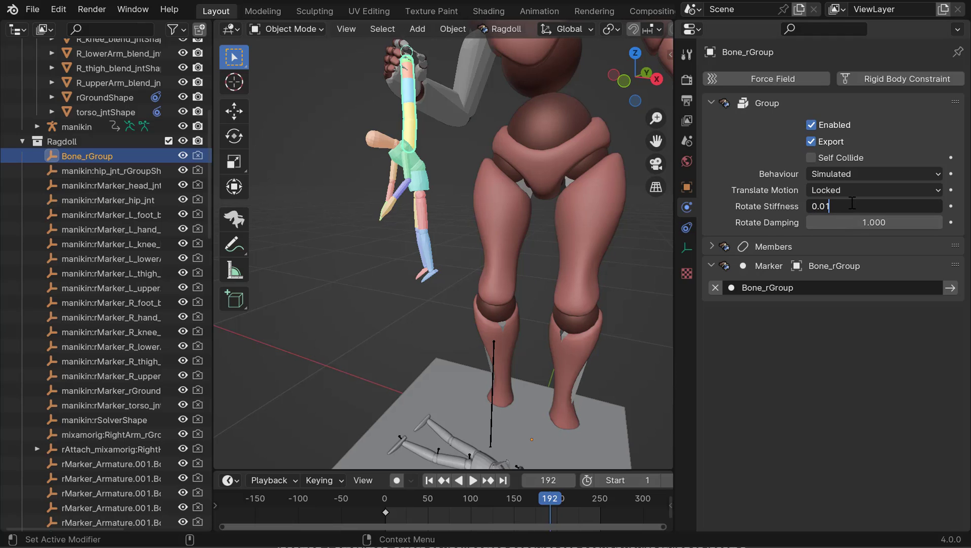
key(Return)
- Play the simulation with the looser chain group, watch the small figure being lifted, and return to frame 1
alt+drag(463, 290, 433, 285)
alt+scroll(456, 280, up, 11)
key(space)
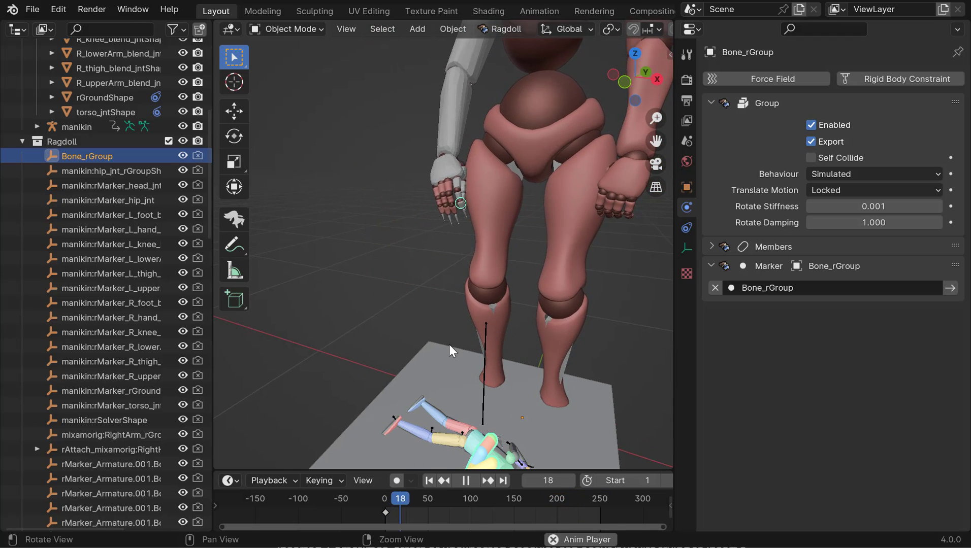
alt+middle_drag(470, 345, 487, 325)
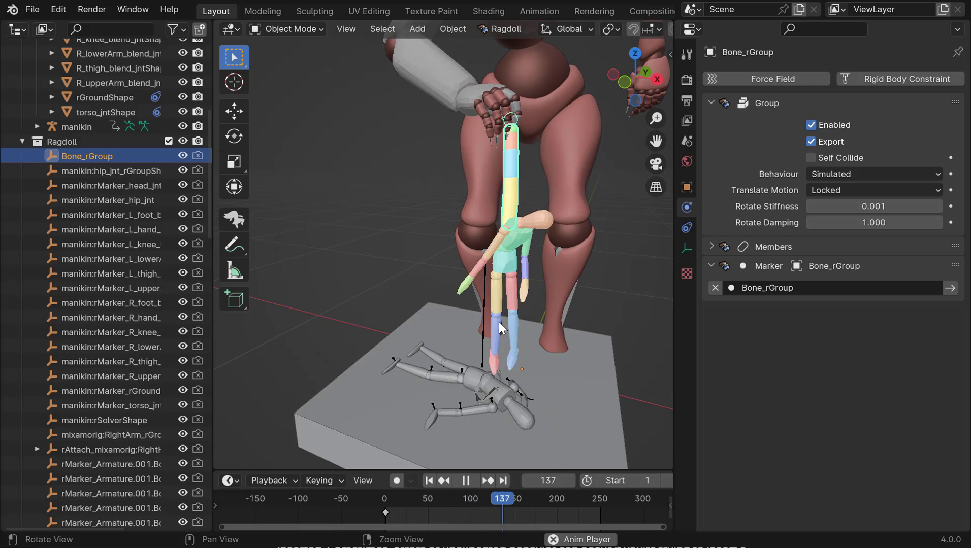
alt+middle_drag(493, 236, 490, 267)
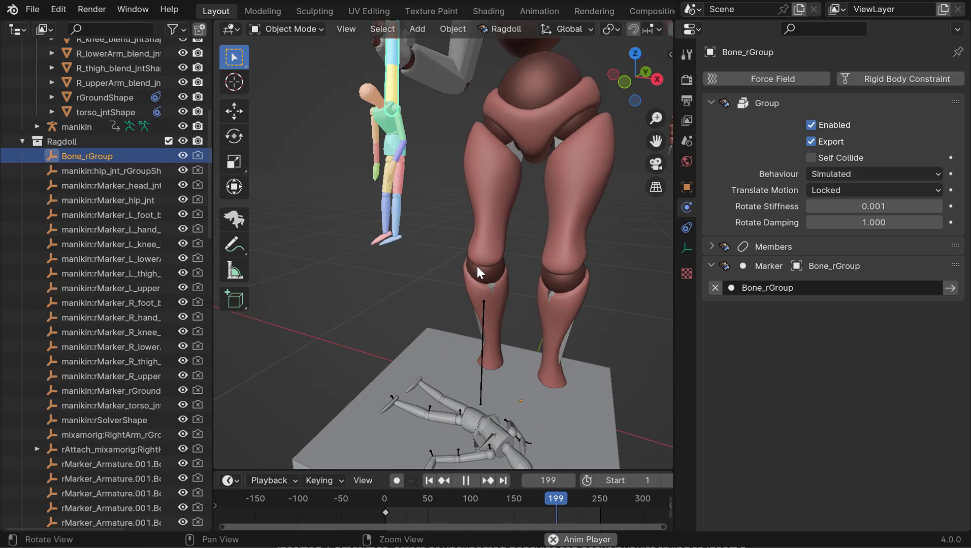
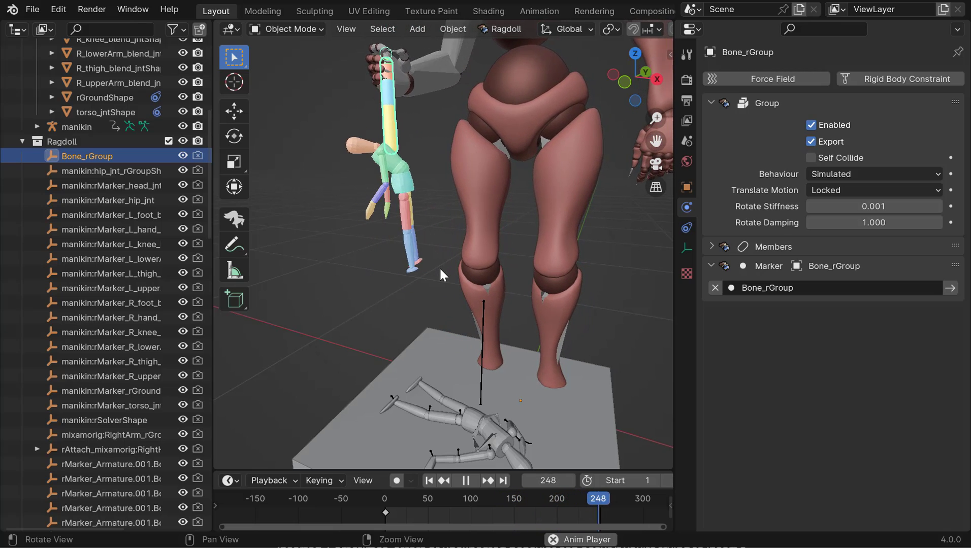
key(Escape)
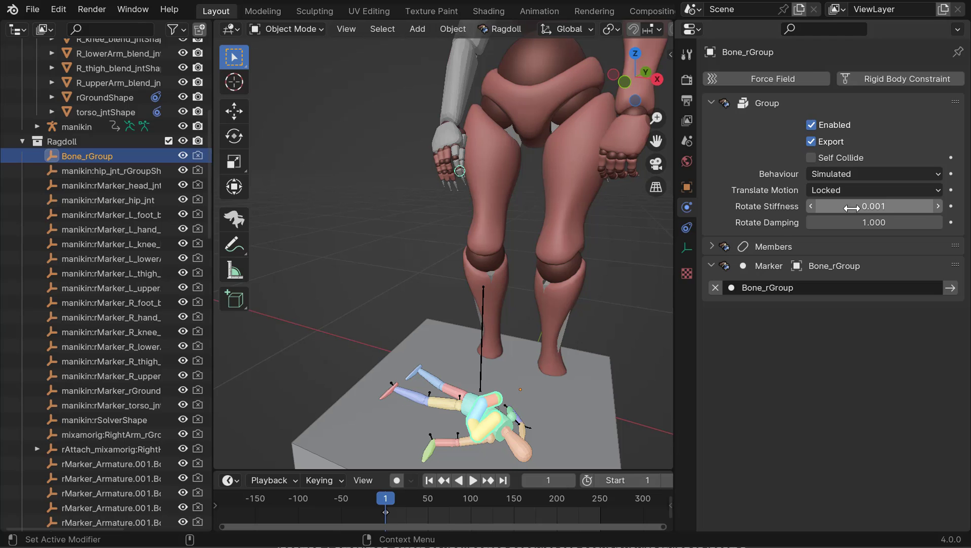
- Replay the lift from a closer side angle, play it in reverse, and pause at about frame 190
alt+middle_drag(504, 264, 501, 256)
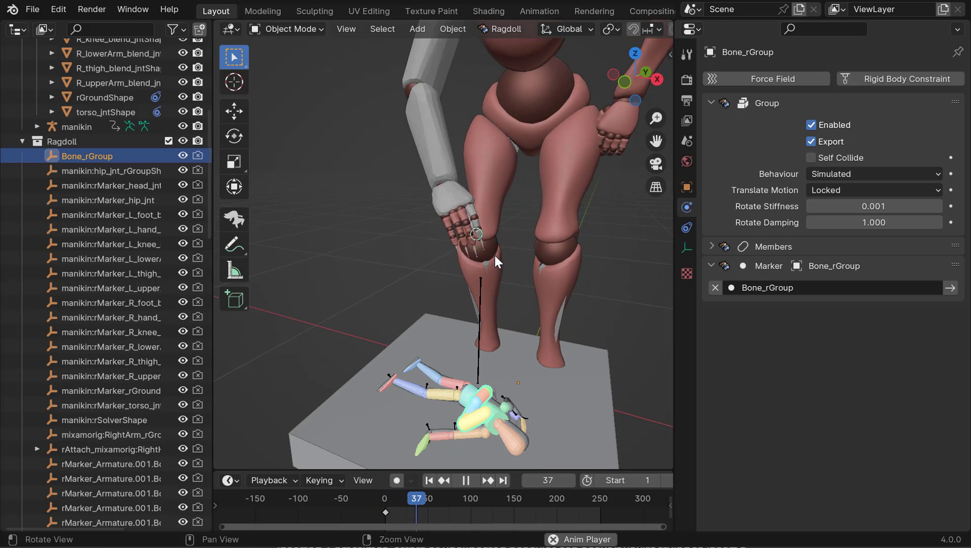
mouse_move(466, 298)
alt+mouse_down()
mouse_move(430, 287)
mouse_move(441, 298)
mouse_move(436, 281)
mouse_move(454, 285)
alt+mouse_up()
key(space)
drag(455, 285, 405, 287)
alt+middle_drag(396, 288, 405, 261)
alt+drag(453, 275, 435, 220)
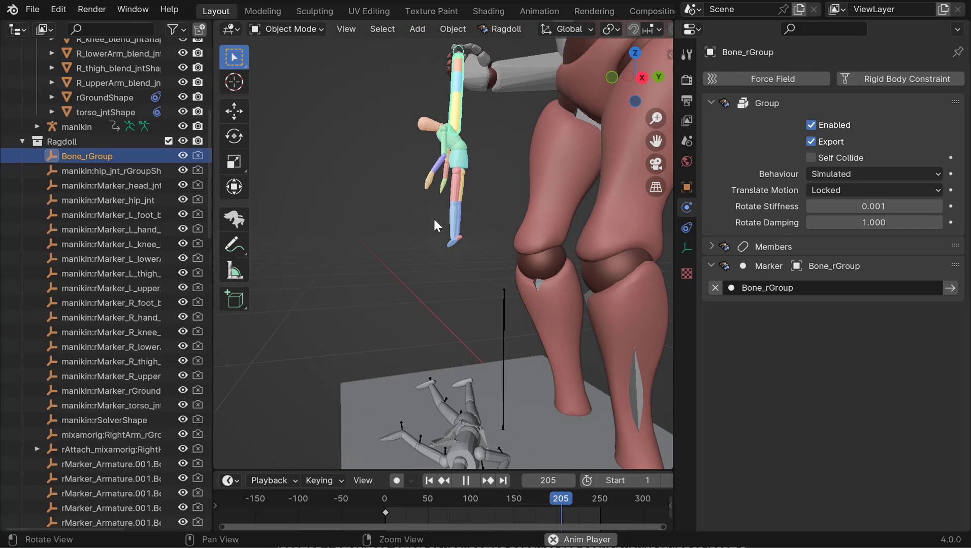
key(shift+ctrl+space)
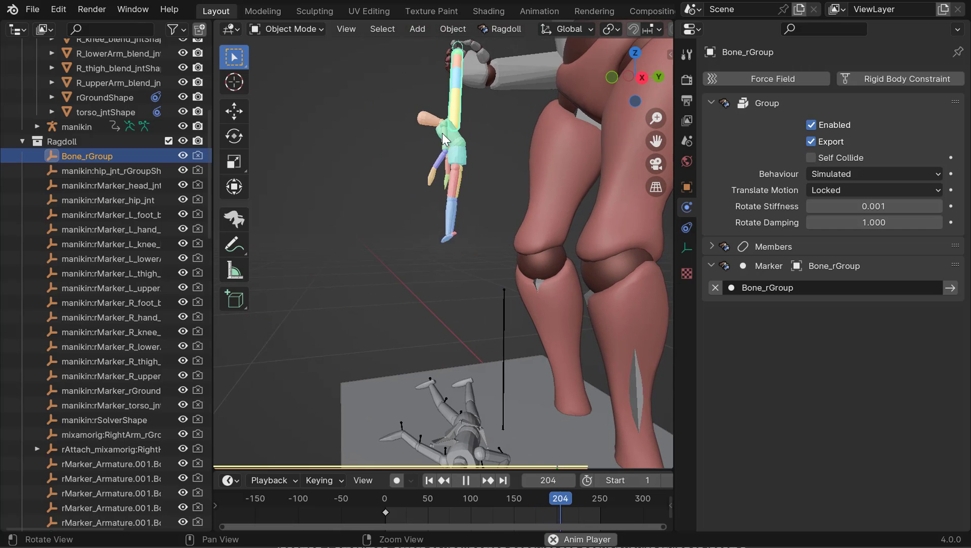
key(space)
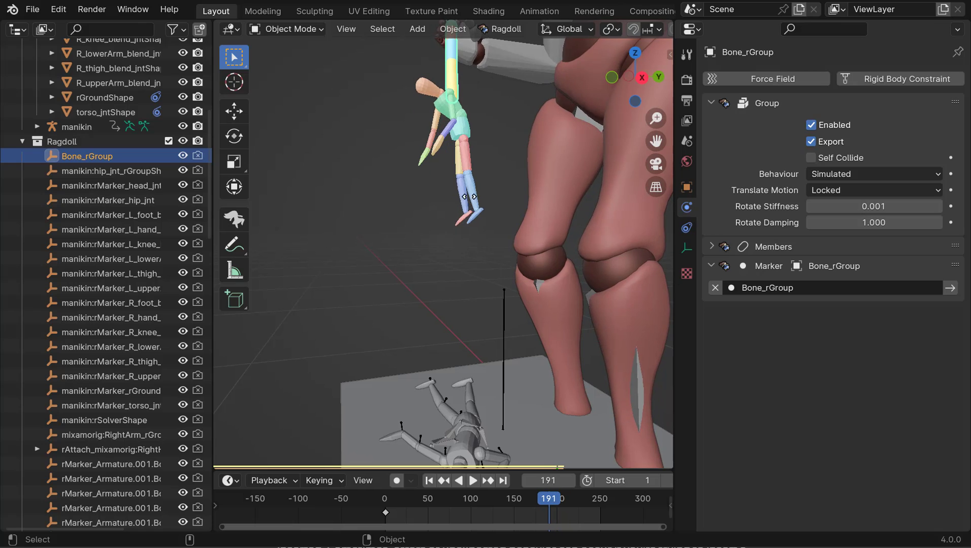
- Set the Rotate Stiffness of the manikin:hip_jnt_rGroupShape group to 0.005 and play the hanging part to check the figure's limpness
click(105, 173)
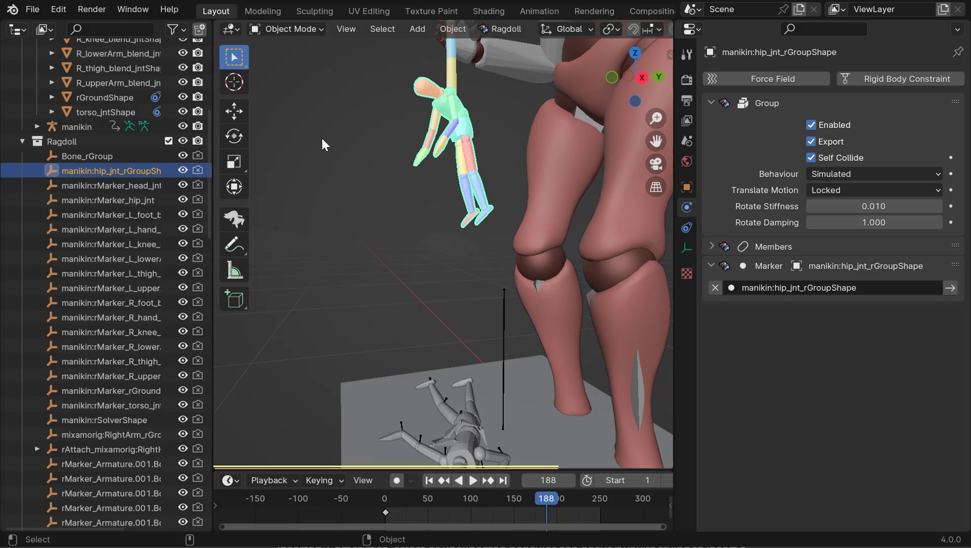
shift+middle_drag(473, 180, 474, 193)
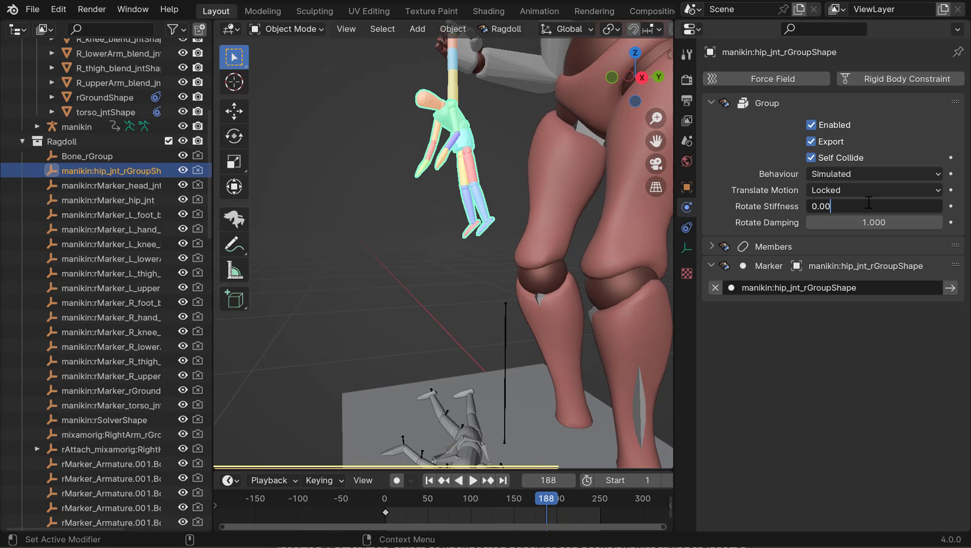
alt+middle_drag(509, 240, 511, 232)
key(space)
key(space)
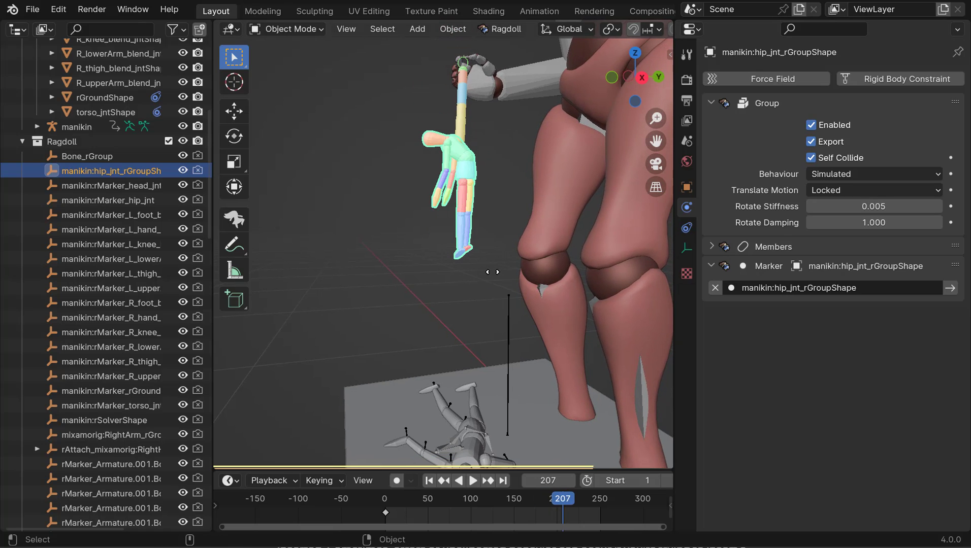
key(space)
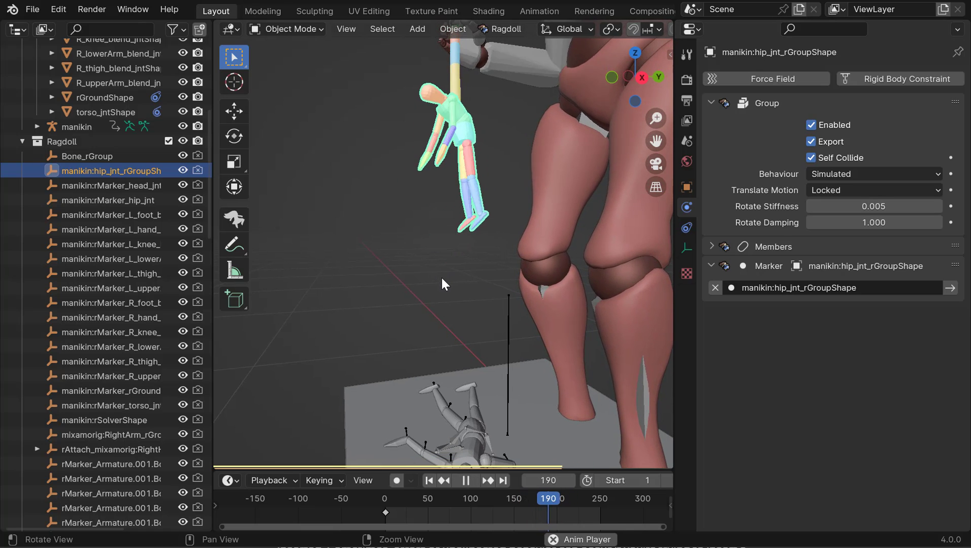
key(space)
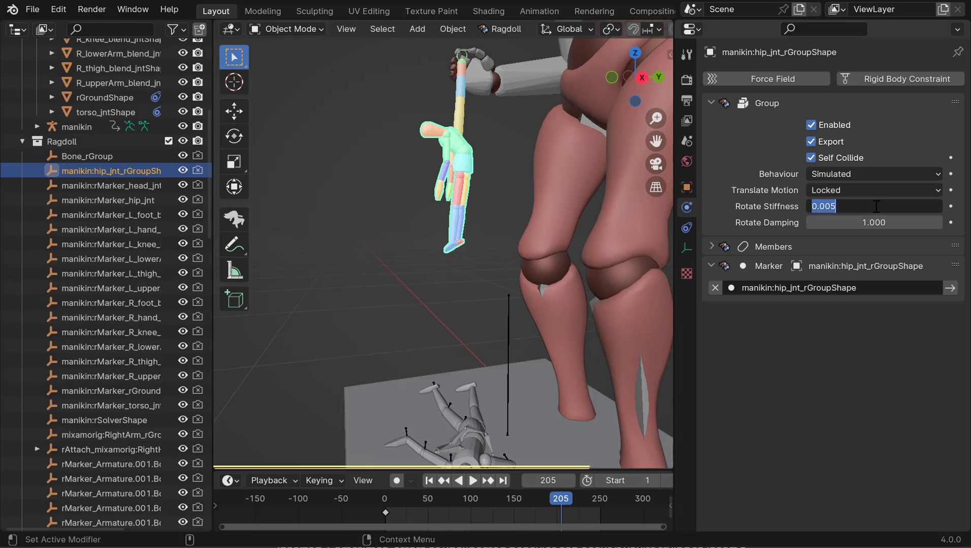
- Set the manikin hip group's Rotate Stiffness to 0.002 and play the simulation to check the swing
alt+middle_drag(456, 262, 471, 259)
middle_drag(490, 288, 466, 288)
key(space)
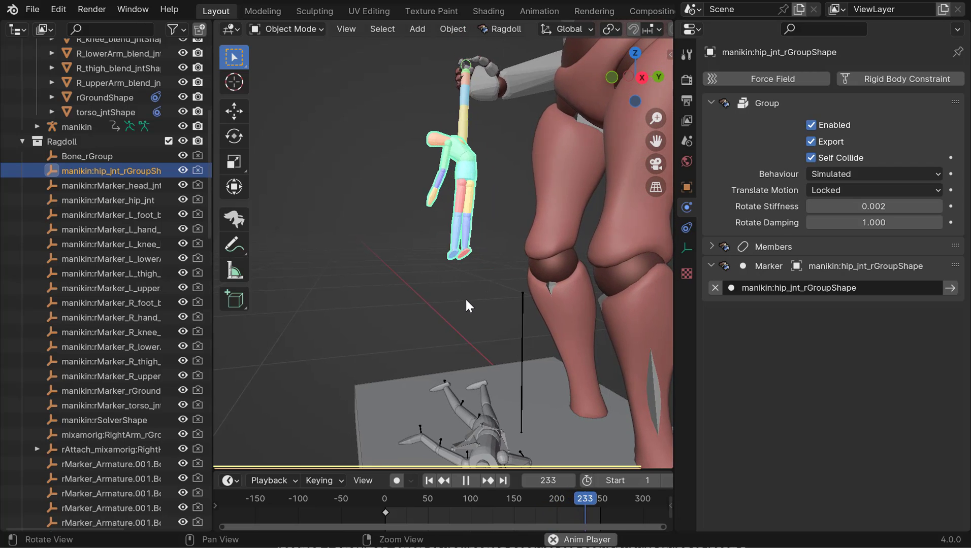
key(space)
key(space)
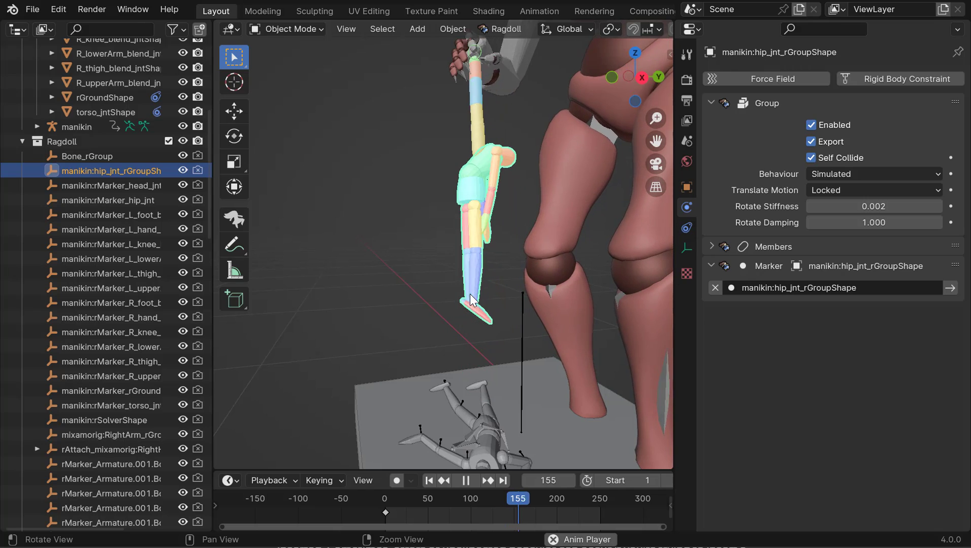
key(space)
- Examine the limper figure's lift from the front and side during repeated playback, pausing at frame 167
middle_drag(475, 325, 520, 322)
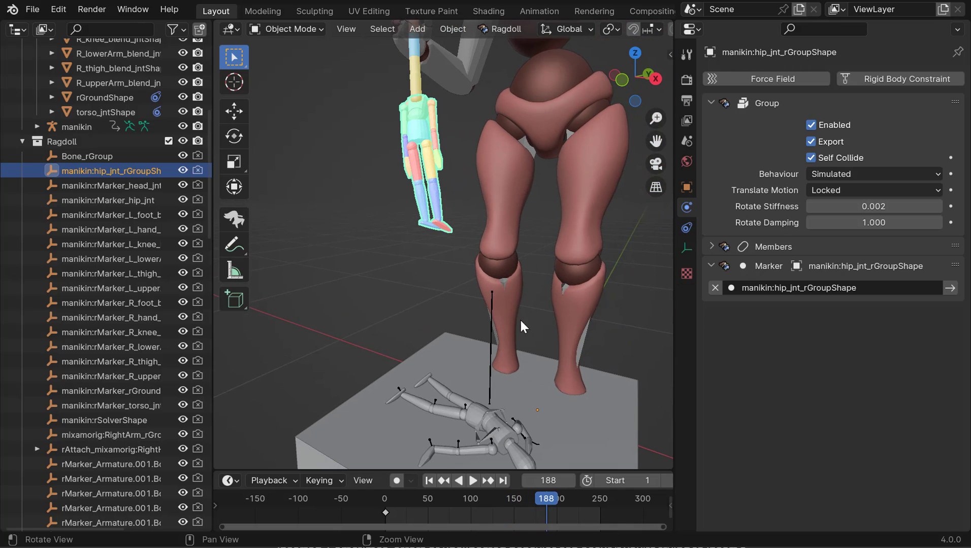
drag(496, 290, 430, 288)
alt+drag(431, 288, 484, 295)
key(space)
key(space)
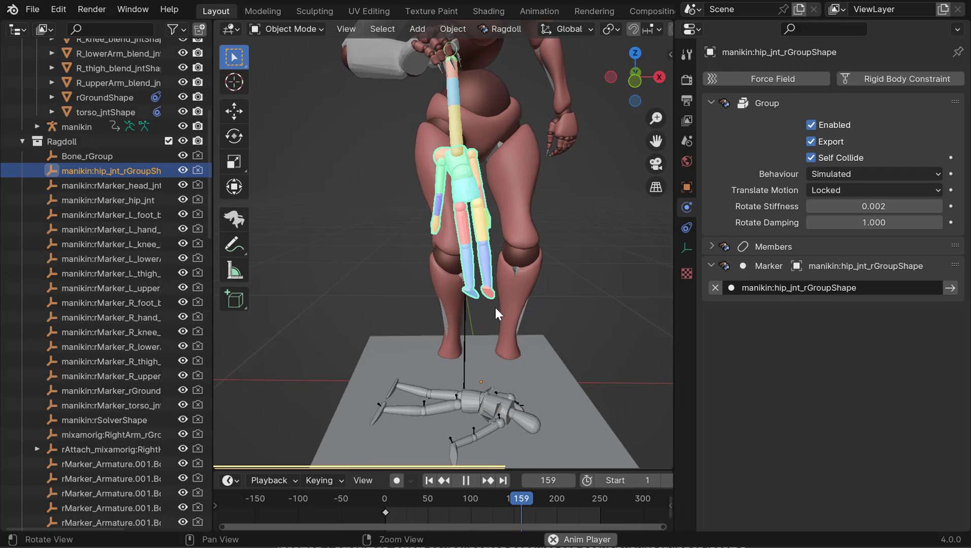
drag(513, 298, 135, 232)
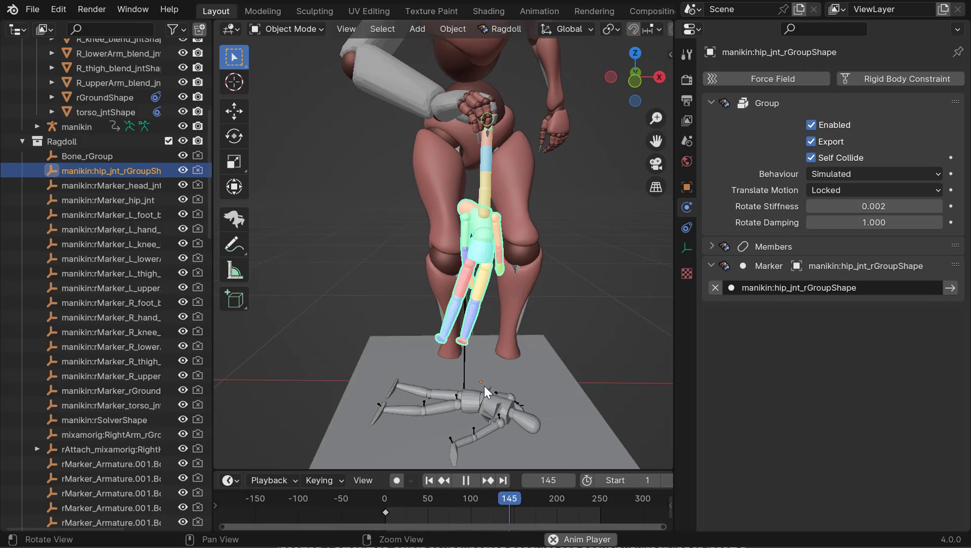
key(space)
alt+drag(472, 333, 480, 331)
mouse_move(499, 328)
mouse_down()
mouse_move(485, 327)
mouse_move(510, 344)
mouse_up()
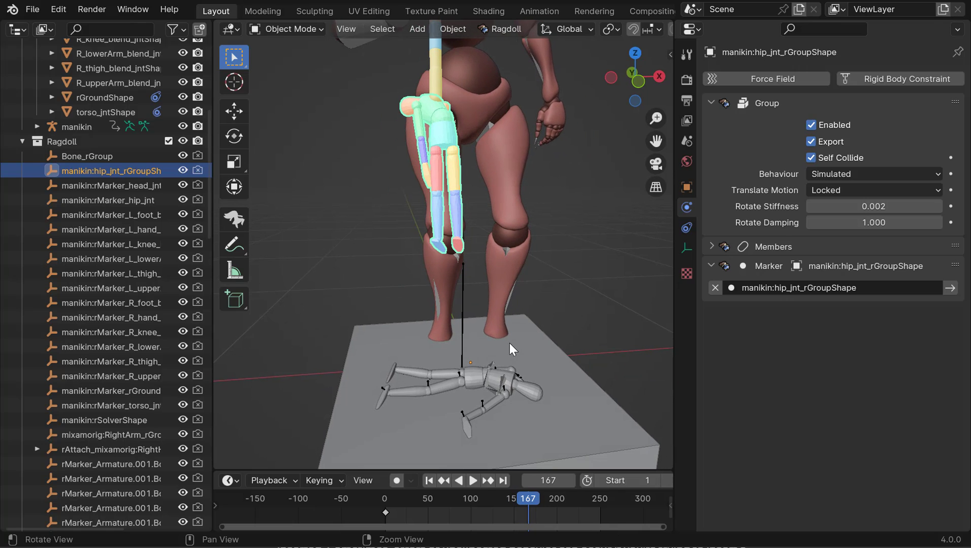
- Select the manikin armature lying on the platform, enter Pose Mode and box-select all its bones
click(519, 376)
middle_drag(550, 374, 531, 343)
key(ctrl+Tab)
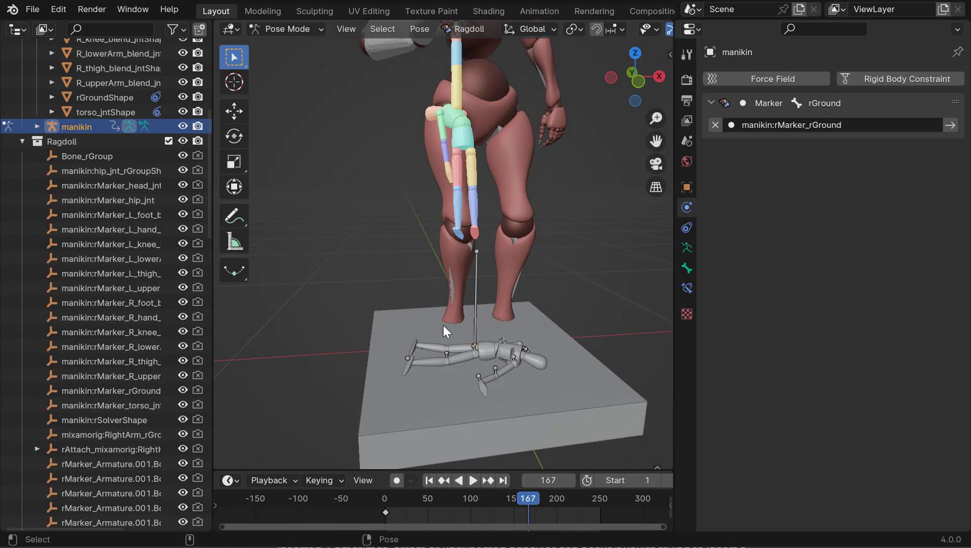
drag(372, 312, 561, 393)
alt+drag(537, 334, 498, 339)
drag(340, 276, 561, 391)
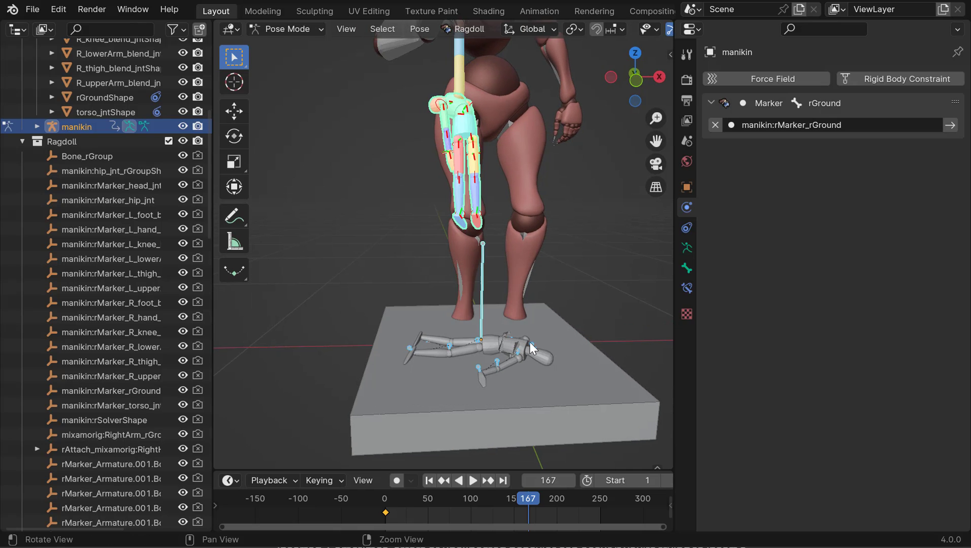
- Try to insert a keyframe for the manikin's selected bones at frame 167
alt+drag(531, 348, 564, 265)
click(688, 272)
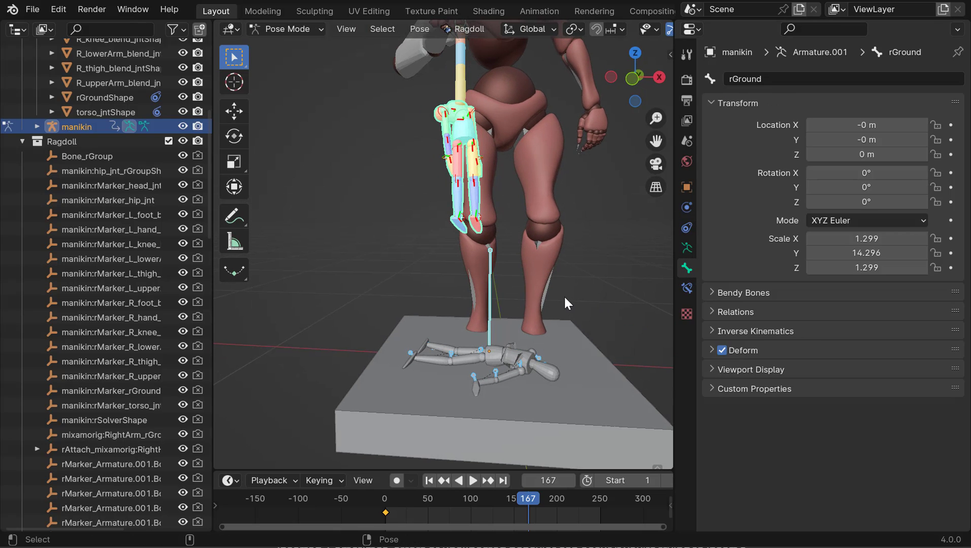
key(F3)
text(insert)
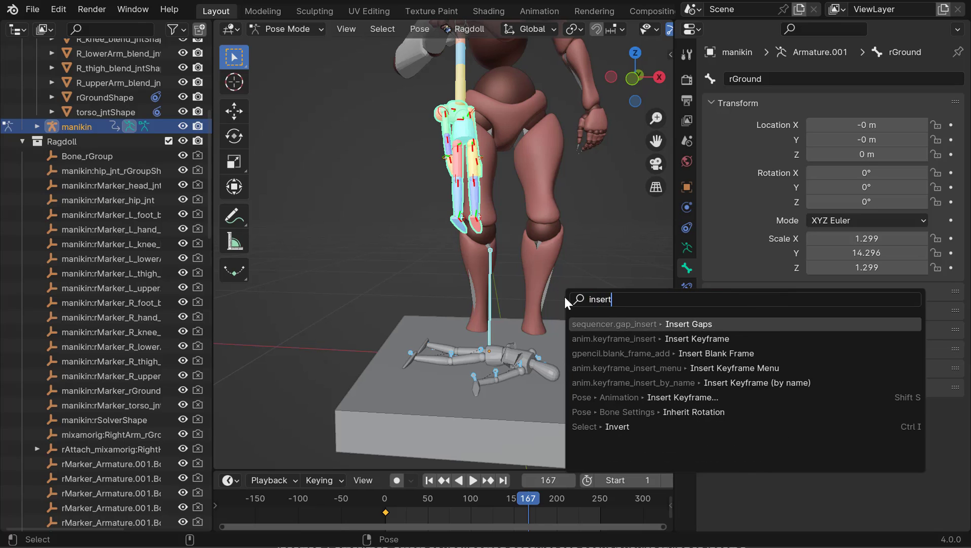
key(Down)
key(Return)
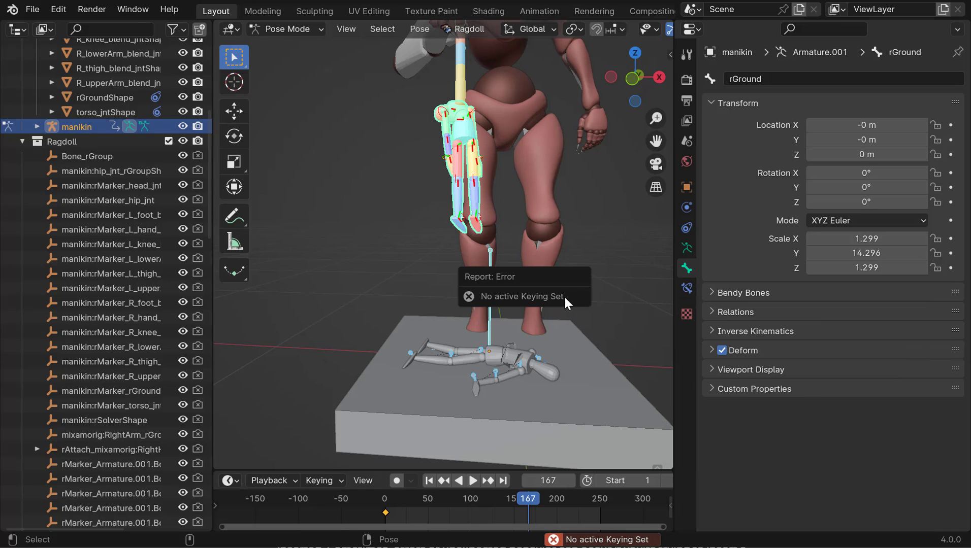
click(512, 299)
- Insert Location & Rotation keyframes on all the manikin's bones at frame 167
drag(387, 288, 581, 394)
key(F3)
text(insert menu)
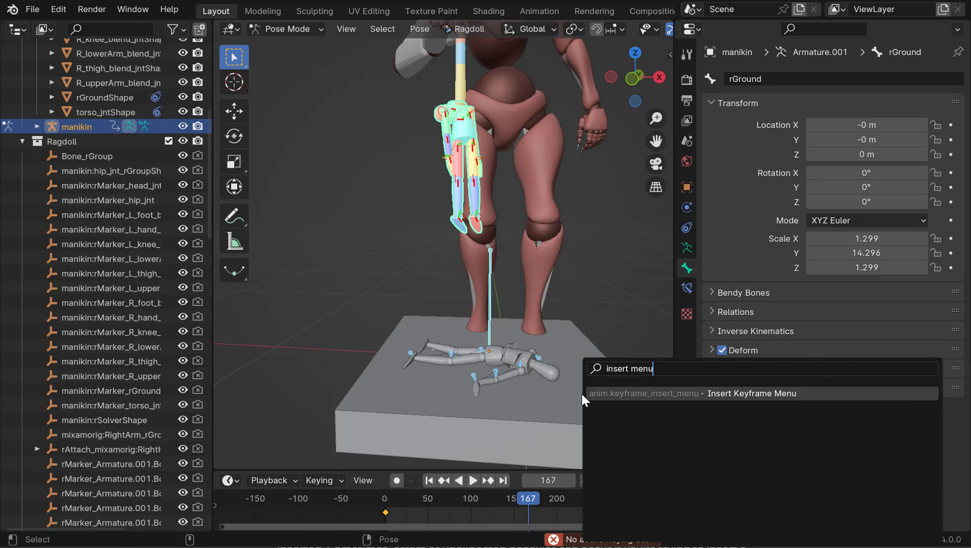
key(Return)
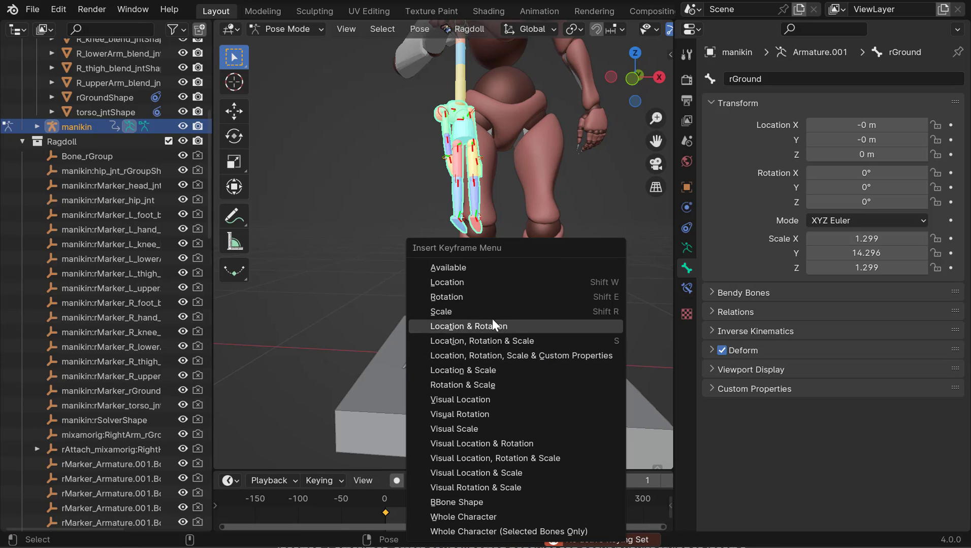
click(461, 326)
- Step back to frame 164 and forward to 167 to check the keyed bones
middle_drag(563, 284, 531, 267)
key(Left)
key(Left)
key(Left)
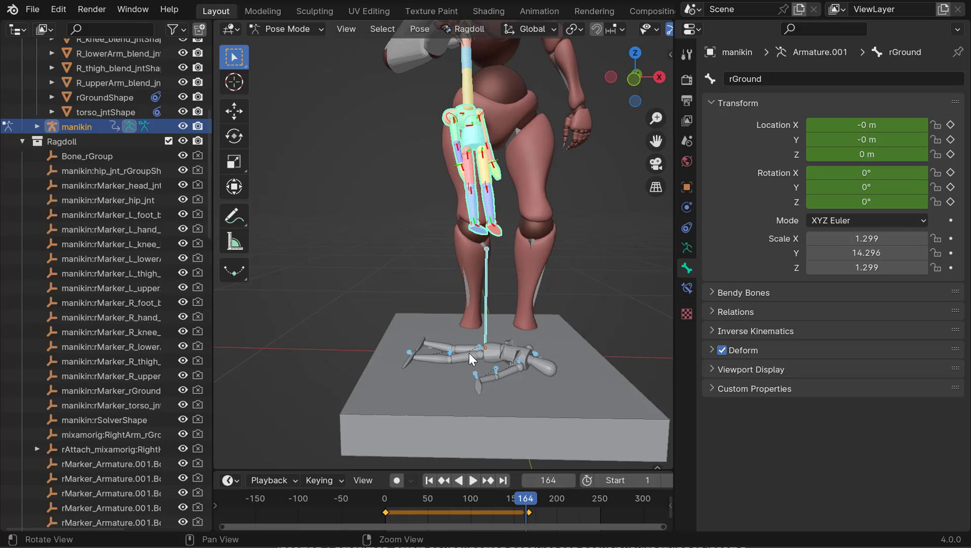
key(Right)
key(Right)
key(Right)
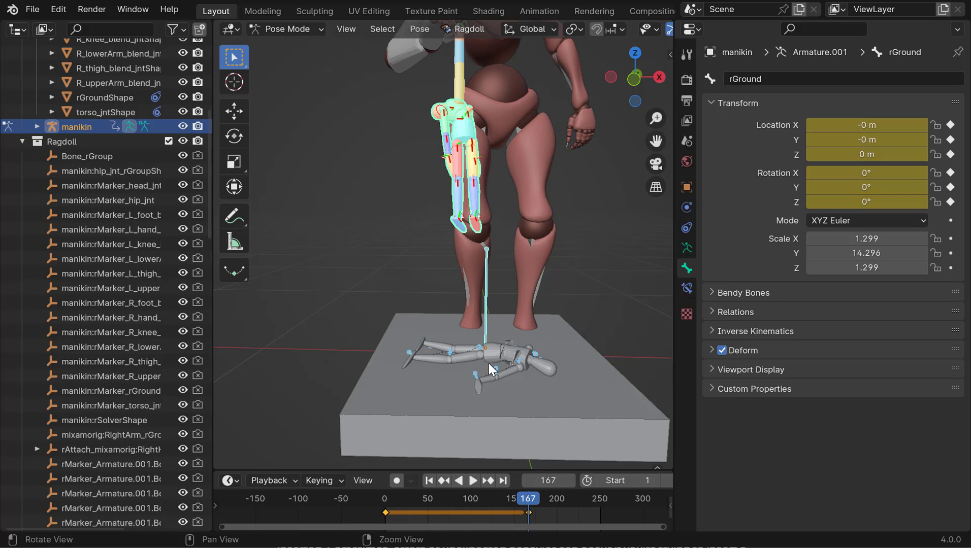
- Snap the manikin's bones to the simulated pose at frame 168, then play onward from frame 167 to check the hold
key(Right)
alt+middle_drag(469, 110, 467, 142)
alt+drag(468, 142, 473, 195)
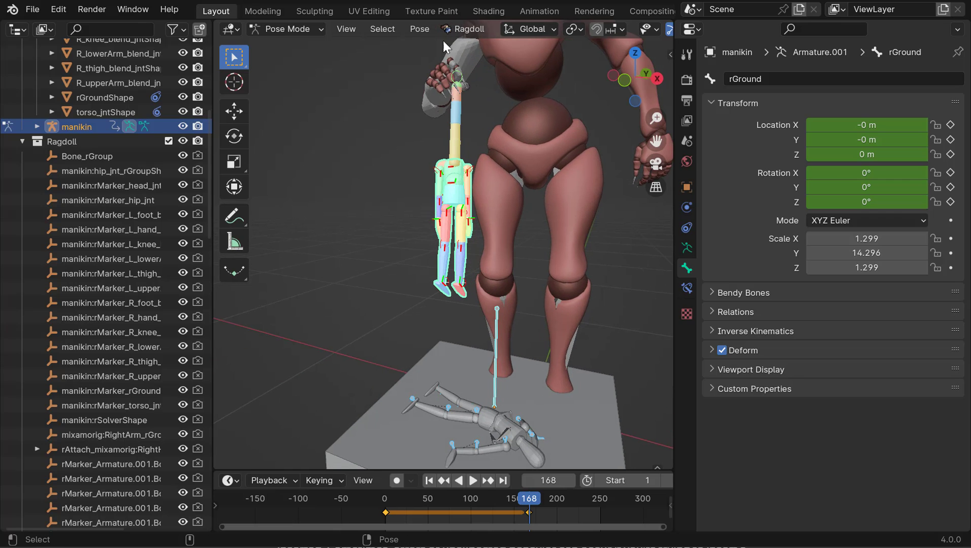
click(465, 29)
click(478, 118)
mouse_move(504, 242)
alt+mouse_down()
mouse_move(489, 238)
mouse_move(506, 257)
mouse_move(508, 311)
mouse_move(492, 313)
mouse_move(499, 238)
alt+mouse_up()
key(Left)
key(space)
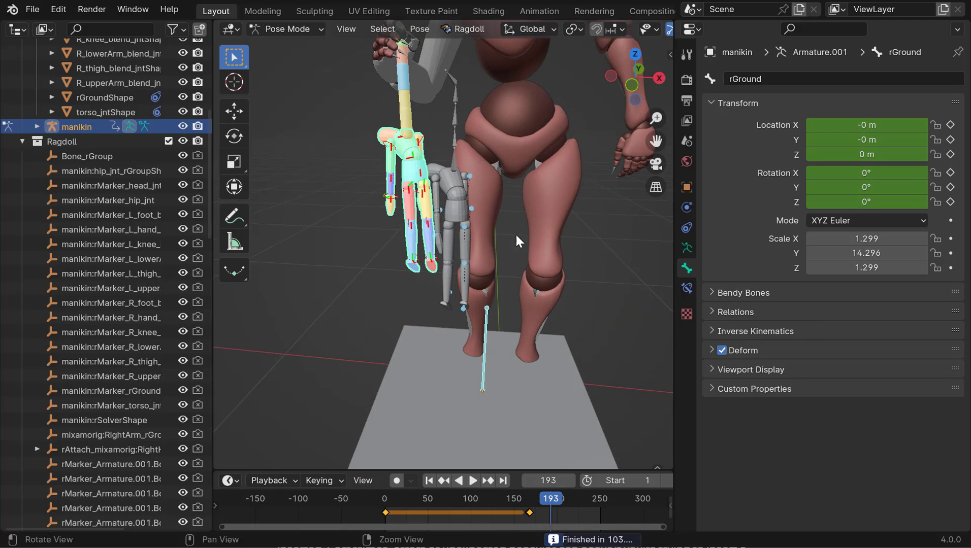
- Return to frame 168 in Object Mode and activate the Ragdoll manipulator with its magnet mode on the manikin
alt+scroll(490, 242, up, 20)
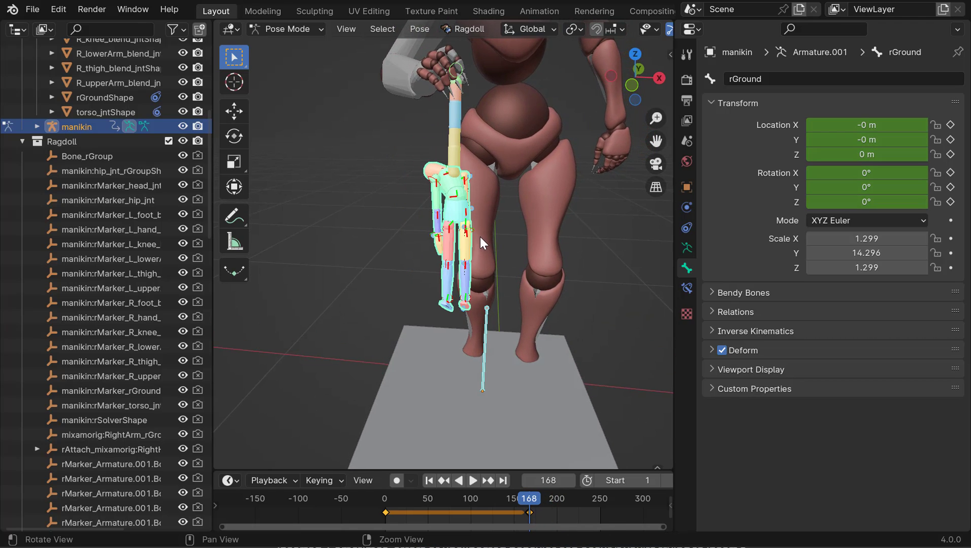
scroll(486, 236, up, 3)
key(ctrl+Tab)
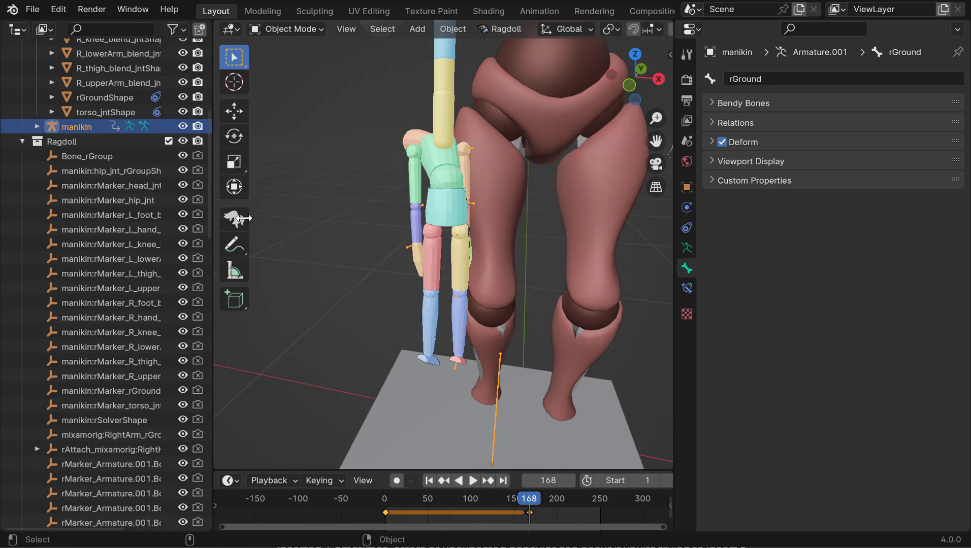
click(234, 219)
click(268, 160)
drag(445, 202, 458, 232)
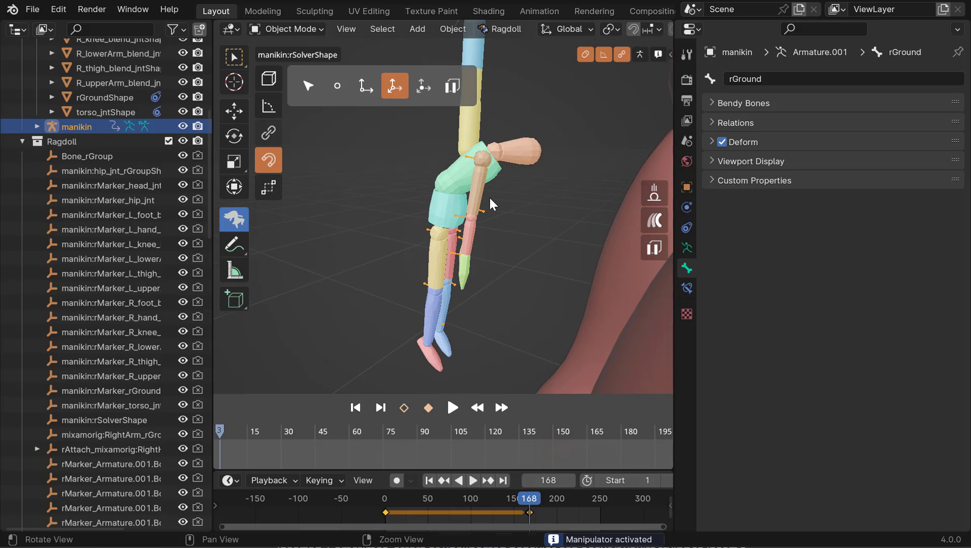
- Pull the hanging figure's head marker upward and straighten its upper body with the Ragdoll manipulator
click(521, 145)
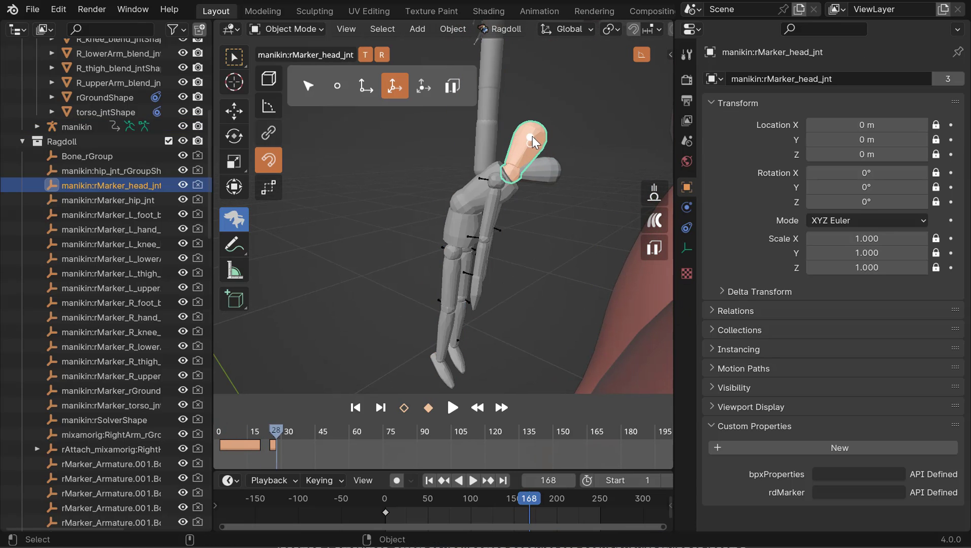
drag(532, 136, 530, 140)
drag(478, 231, 472, 232)
drag(510, 190, 513, 176)
alt+right_drag(519, 176, 503, 178)
alt+middle_drag(521, 133, 491, 104)
alt+middle_drag(492, 153, 496, 113)
alt+right_drag(513, 199, 536, 205)
drag(506, 182, 475, 169)
- Pull the figure's arms up and bend both forearms in front of the chest
drag(472, 170, 467, 147)
drag(469, 124, 478, 130)
mouse_move(478, 130)
alt+mouse_down()
mouse_move(473, 158)
mouse_move(478, 145)
alt+mouse_up()
click(477, 130)
mouse_move(477, 145)
alt+mouse_down()
mouse_move(548, 188)
mouse_move(472, 128)
mouse_move(498, 127)
mouse_move(491, 136)
alt+mouse_up()
mouse_move(491, 139)
alt+mouse_down()
mouse_move(484, 199)
mouse_move(540, 226)
mouse_move(531, 186)
mouse_move(468, 241)
mouse_move(508, 235)
alt+mouse_up()
click(538, 200)
drag(462, 259, 463, 260)
mouse_move(463, 260)
alt+mouse_down()
mouse_move(470, 247)
mouse_move(429, 204)
mouse_move(362, 204)
mouse_move(381, 212)
alt+mouse_up()
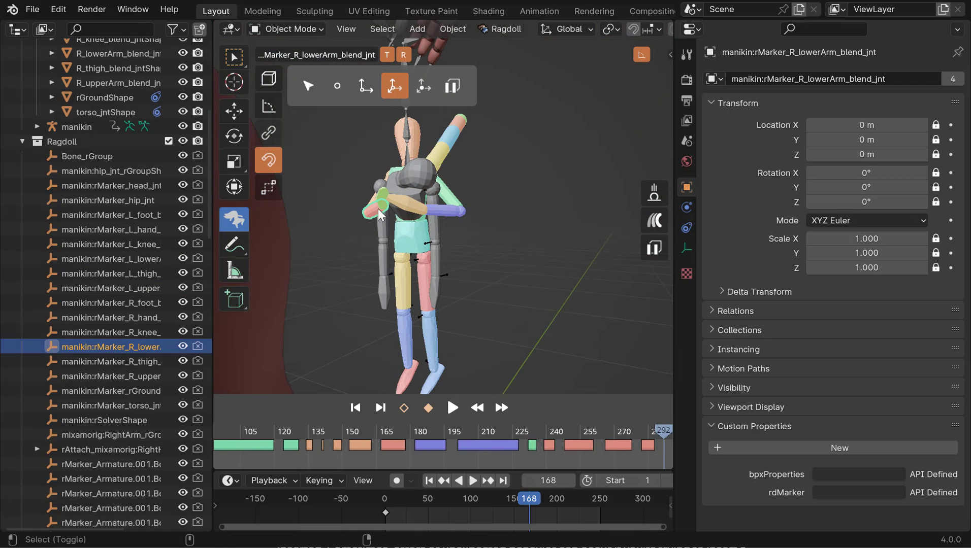
- Raise both of the figure's thighs and bend its knees into a kicking pose
mouse_move(386, 212)
alt+mouse_down()
mouse_move(410, 251)
mouse_move(423, 243)
mouse_move(422, 262)
mouse_move(460, 250)
alt+mouse_up()
drag(442, 292, 471, 273)
mouse_move(454, 285)
alt+mouse_down()
mouse_move(437, 295)
mouse_move(461, 275)
mouse_move(432, 260)
alt+mouse_up()
middle_drag(432, 263, 430, 252)
mouse_move(428, 252)
mouse_down()
mouse_move(446, 234)
mouse_move(442, 245)
mouse_up()
middle_drag(441, 249, 463, 255)
click(463, 253)
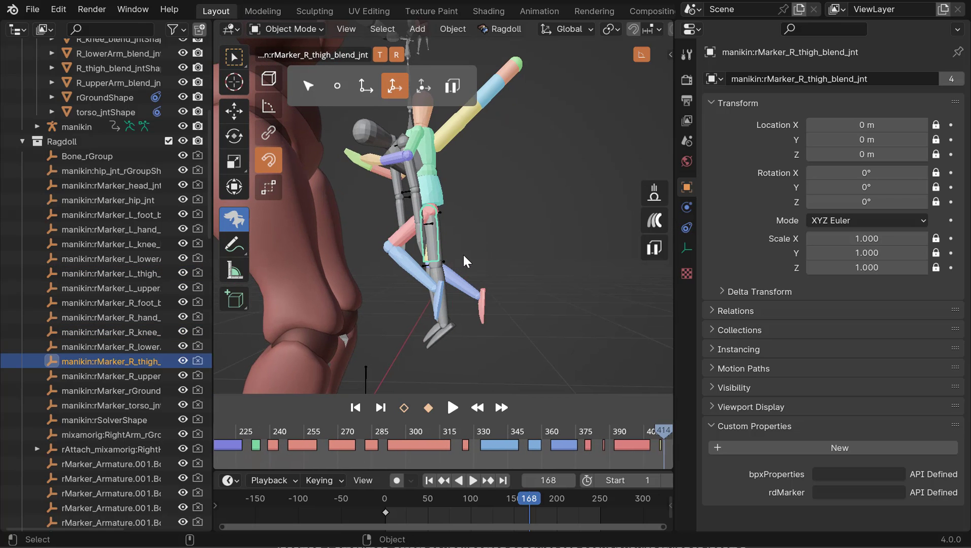
drag(462, 254, 425, 246)
mouse_move(429, 249)
middle_down()
mouse_move(502, 266)
mouse_move(463, 252)
middle_up()
alt+drag(465, 255, 448, 248)
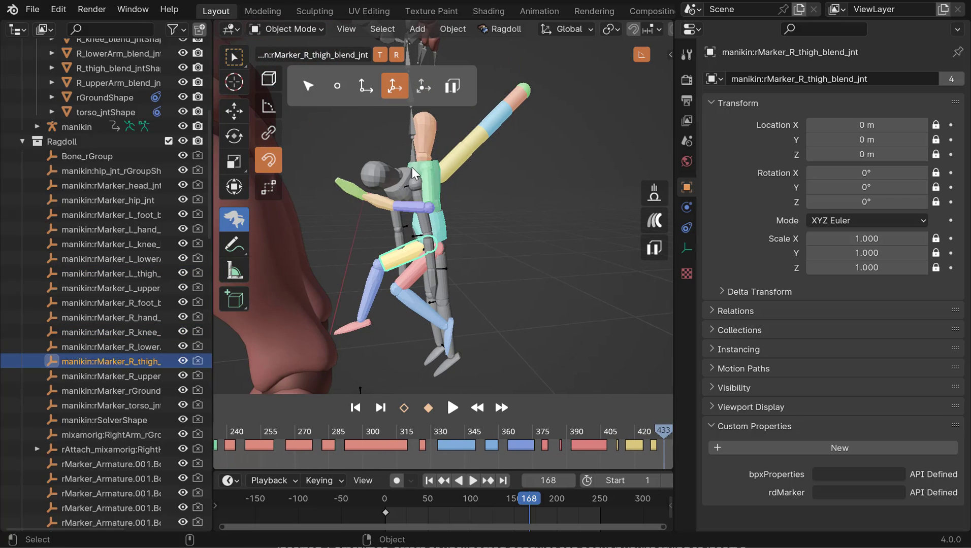
- Refine the upper body with the head marker and key the manipulated pose on the manikin at frame 168
click(437, 175)
alt+middle_drag(437, 177, 457, 234)
click(452, 197)
middle_drag(475, 201, 562, 123)
click(405, 409)
- Step through the frames around 168 and play the simulation to check the figure's move into the kicking pose
middle_drag(529, 155, 582, 153)
middle_drag(451, 124, 462, 256)
click(494, 276)
mouse_move(494, 276)
alt+mouse_down()
mouse_move(511, 277)
mouse_move(498, 292)
mouse_move(510, 277)
mouse_move(488, 277)
alt+mouse_up()
key(Left)
key(Right)
key(Right)
key(Right)
key(space)
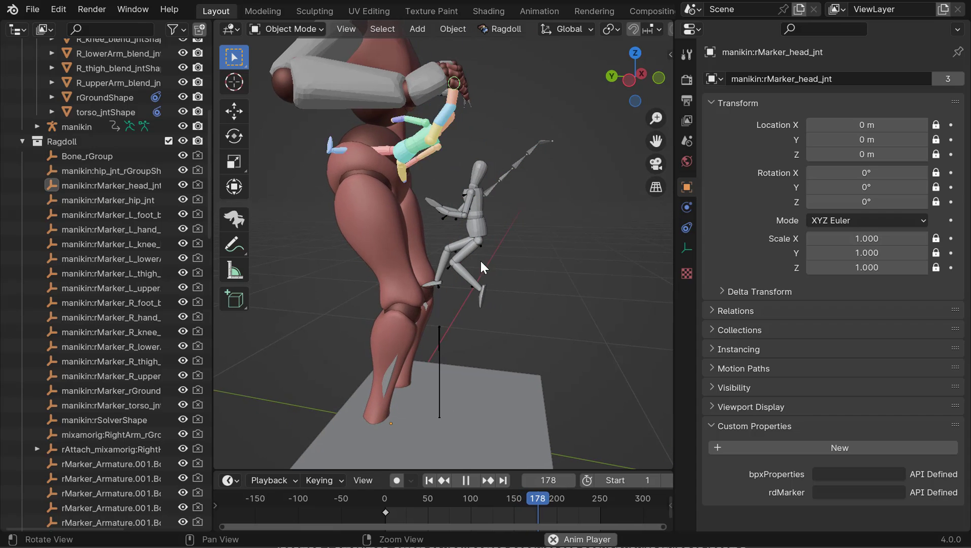
key(space)
- Play the animation from frame 1 to review the start of the giant's reach, and return to frame 1
middle_drag(480, 261, 124, 243)
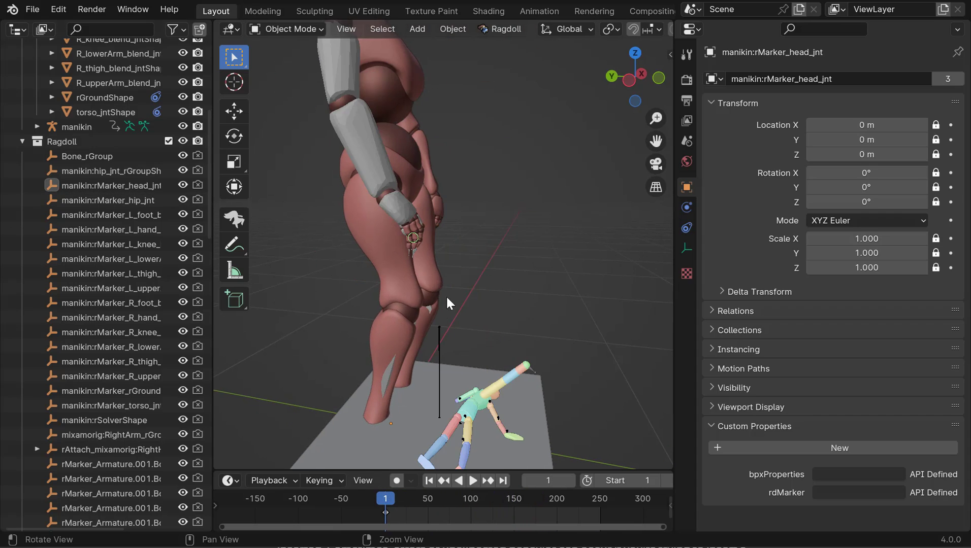
key(space)
alt+drag(446, 294, 503, 292)
key(space)
key(shift+Left)
key(space)
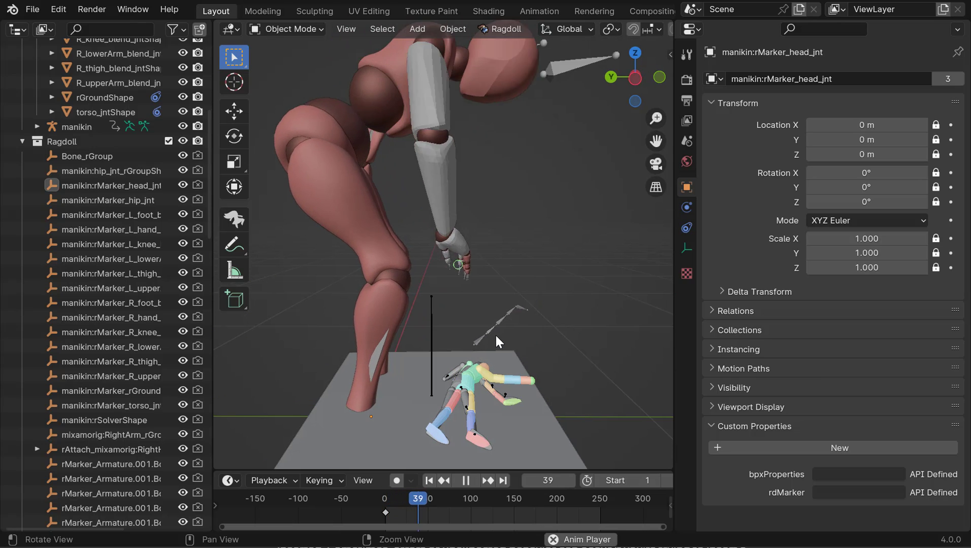
key(space)
- Enter Pose Mode on Armature.001, the chain on the figure's back, and select its base bone
middle_drag(496, 332, 485, 330)
click(486, 335)
alt+drag(481, 322, 495, 315)
alt+right_drag(495, 315, 540, 292)
middle_drag(541, 292, 433, 294)
alt+middle_drag(459, 316, 450, 284)
alt+right_drag(450, 284, 445, 248)
key(ctrl+Tab)
click(451, 304)
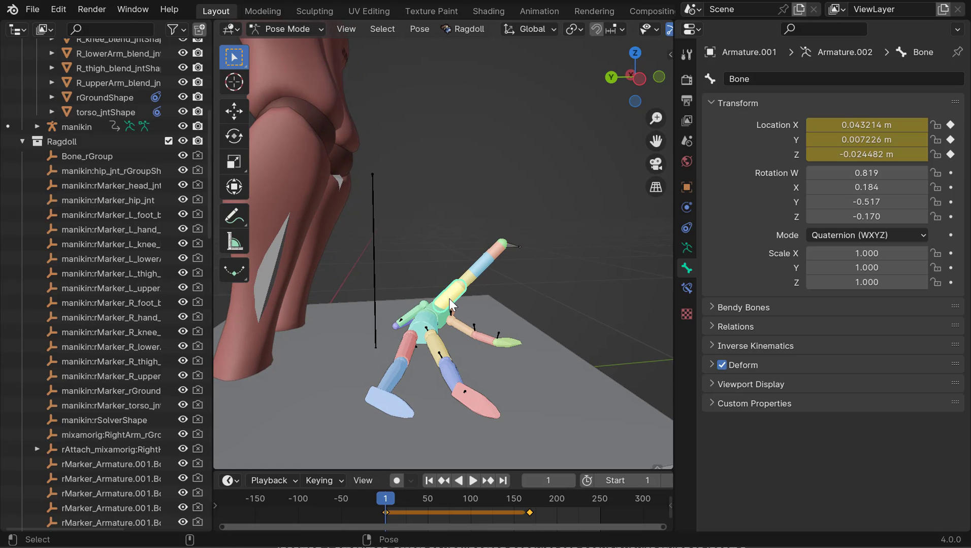
alt+drag(430, 336, 427, 343)
alt+drag(453, 291, 456, 287)
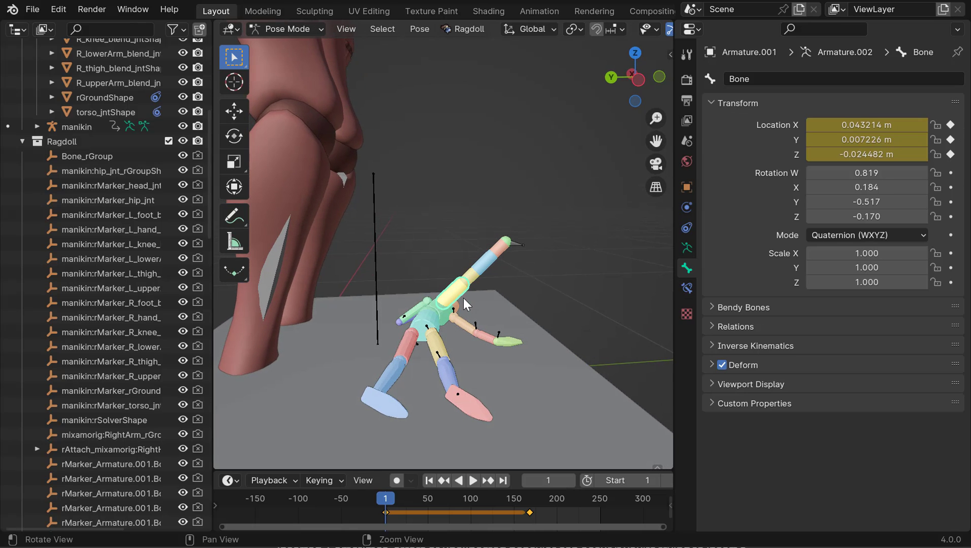
key(ctrl+Tab)
click(234, 220)
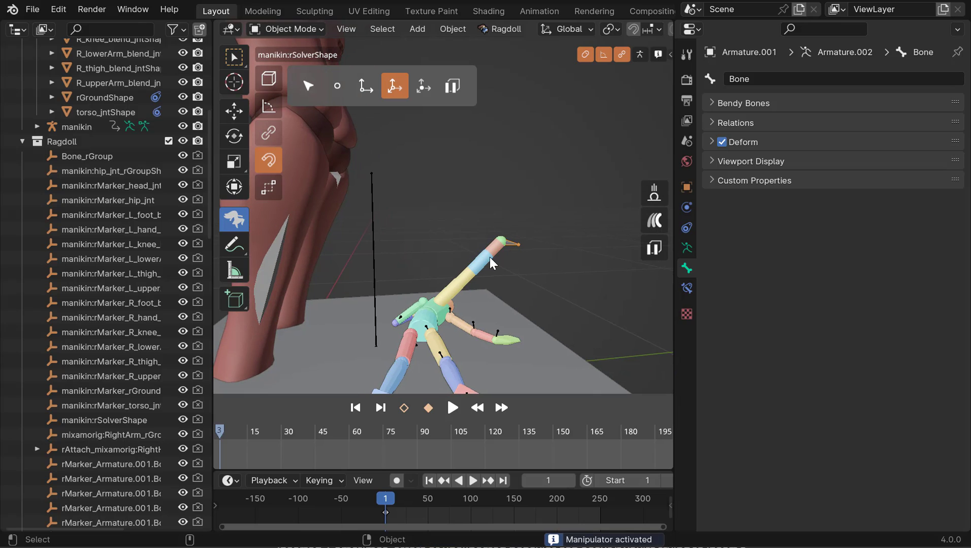
click(502, 206)
mouse_move(503, 207)
alt+mouse_down()
mouse_move(511, 227)
mouse_move(513, 215)
alt+mouse_up()
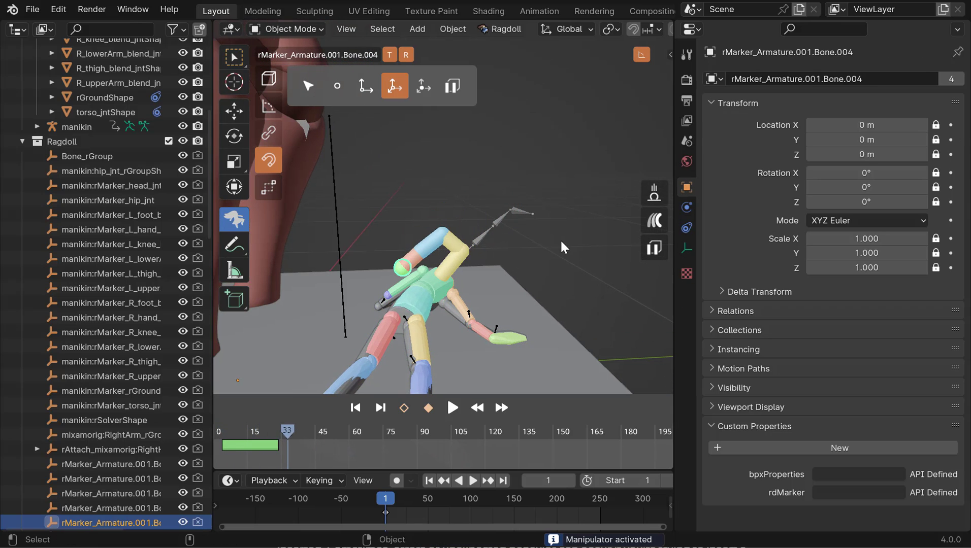
alt+drag(458, 261, 468, 282)
key(Escape)
- Reactivate the Ragdoll manipulator at frame 1 and bend the chain's middle segments back over the figure
click(234, 219)
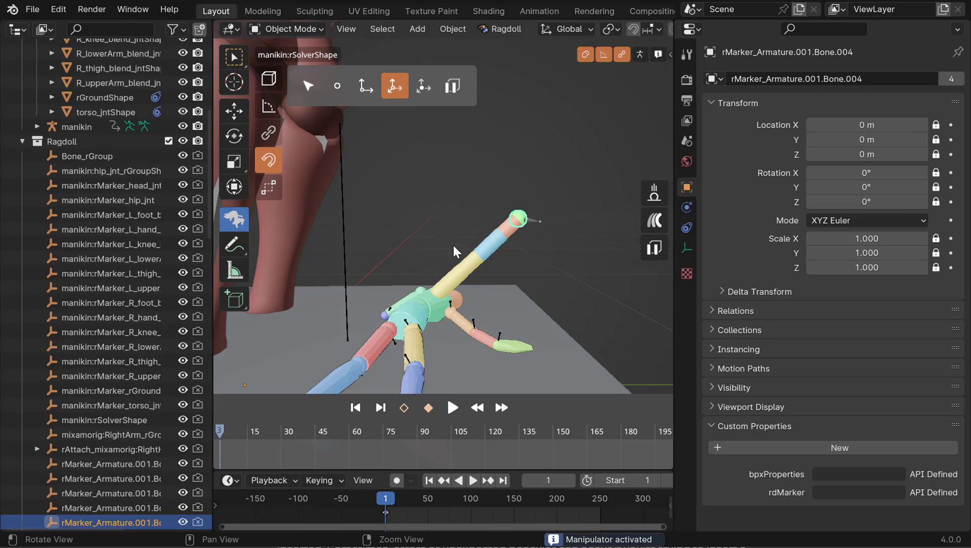
click(453, 263)
click(425, 246)
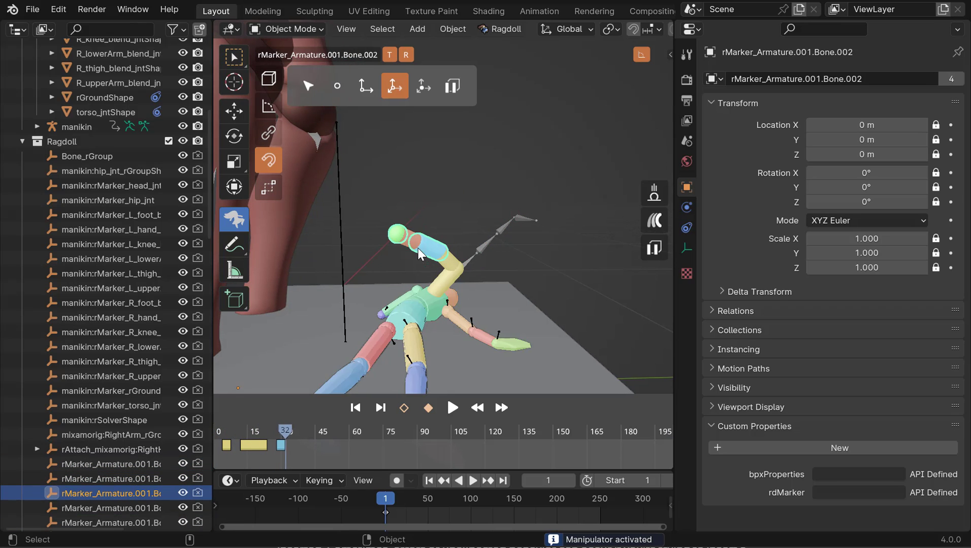
click(407, 240)
alt+drag(419, 258, 470, 268)
click(550, 297)
drag(549, 314, 556, 333)
click(559, 311)
click(539, 276)
- Fold the chain's tip marker, Bone.004, down toward the lying figure's back
mouse_move(508, 299)
alt+mouse_down()
mouse_move(443, 313)
mouse_move(381, 268)
alt+mouse_up()
drag(384, 266, 437, 254)
mouse_move(437, 253)
alt+mouse_down()
mouse_move(415, 239)
mouse_move(432, 267)
mouse_move(453, 264)
alt+mouse_up()
mouse_move(453, 264)
alt+mouse_down()
mouse_move(441, 251)
mouse_move(435, 270)
mouse_move(453, 231)
mouse_move(487, 260)
mouse_move(495, 305)
alt+mouse_up()
click(440, 251)
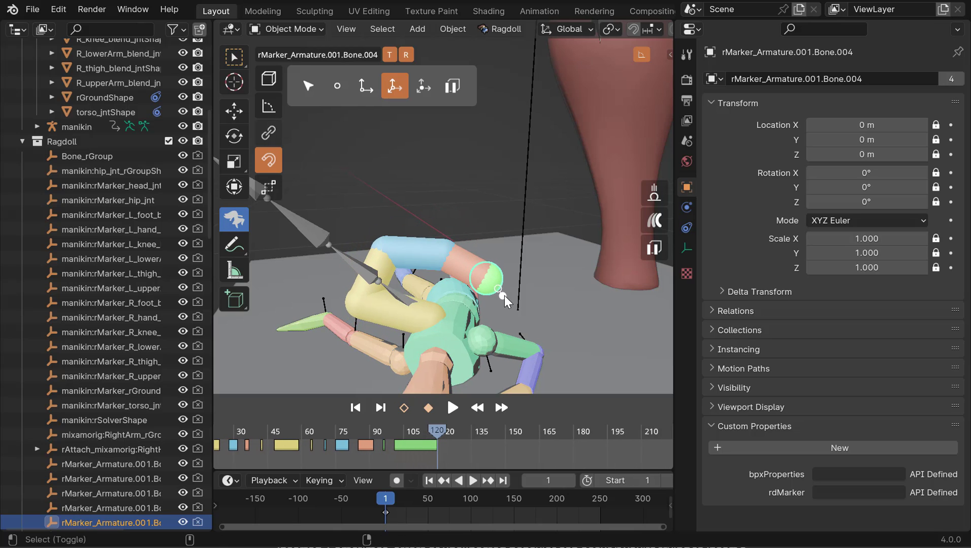
- Settle the chain onto the figure's back with temporary gravity, adjust its tip and key the resulting pose at frame 1
click(655, 199)
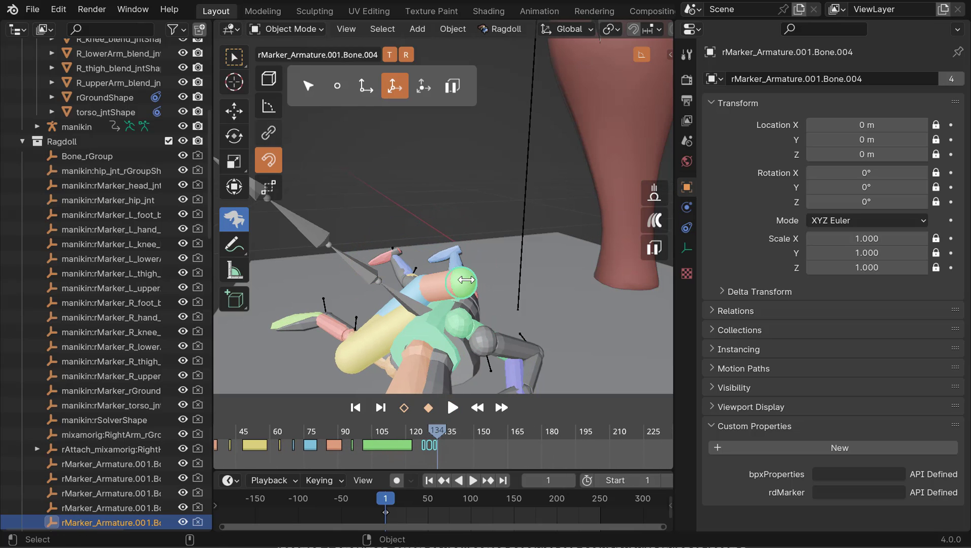
mouse_move(464, 276)
mouse_down()
mouse_move(496, 249)
mouse_move(568, 243)
mouse_up()
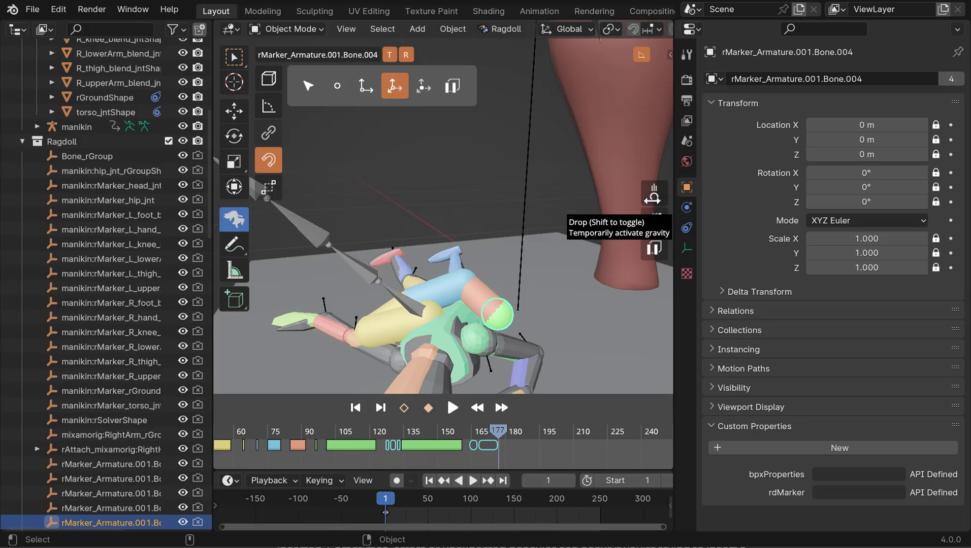
middle_drag(528, 250, 449, 236)
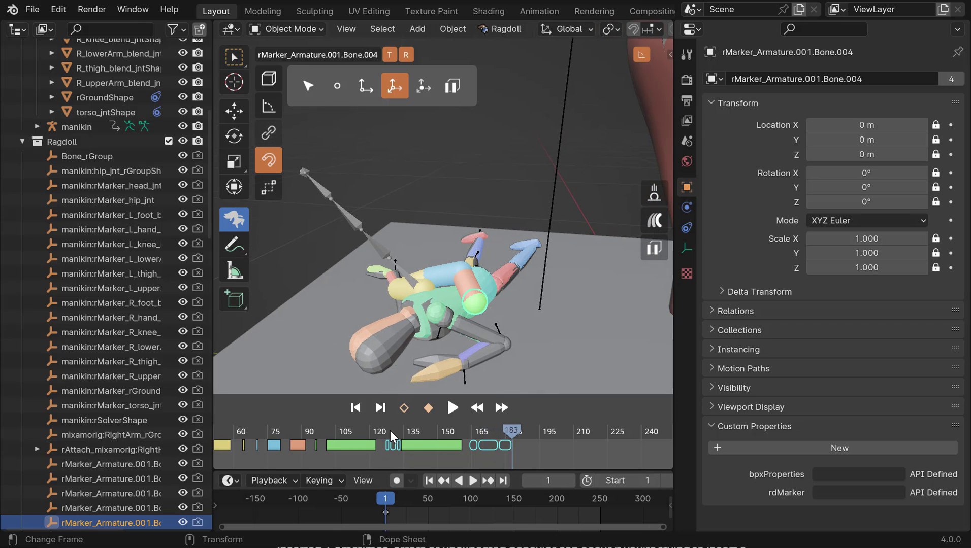
click(404, 408)
- Play the simulation to watch the hand grab and lift the figure, pausing at frame 170
alt+drag(526, 274, 544, 284)
middle_drag(500, 296, 480, 328)
key(space)
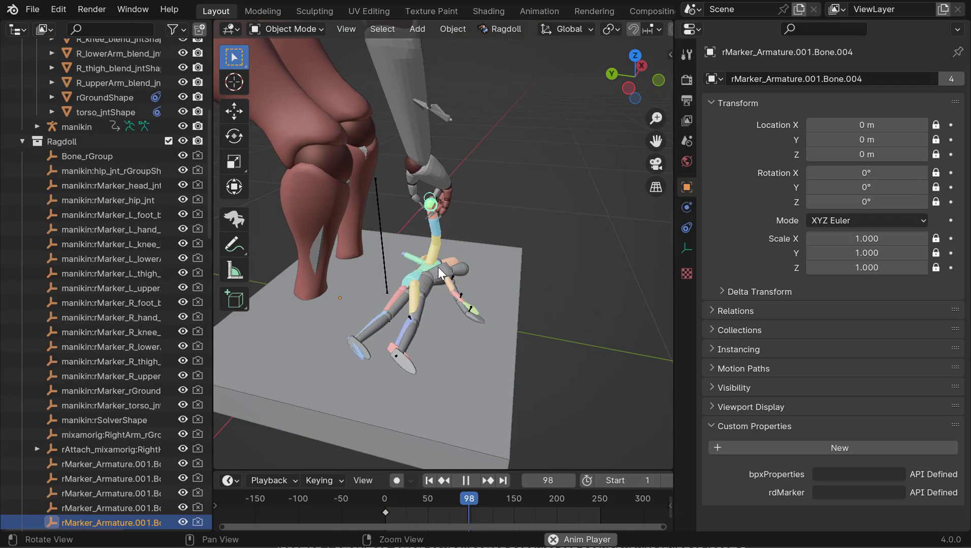
alt+right_drag(438, 267, 468, 307)
alt+drag(468, 307, 467, 284)
key(space)
alt+scroll(428, 299, down, 4)
alt+scroll(467, 283, up, 3)
middle_drag(467, 283, 474, 288)
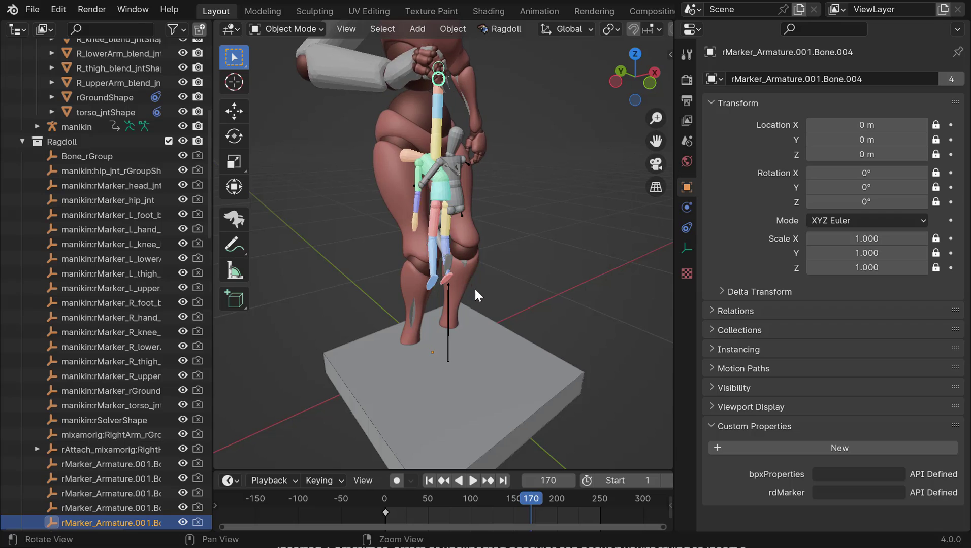
- Examine the suspended figure and its animated pose from several angles around frame 168
alt+drag(475, 289, 406, 279)
middle_drag(407, 280, 398, 279)
alt+drag(459, 280, 426, 278)
middle_drag(426, 277, 451, 293)
alt+drag(455, 292, 425, 293)
middle_drag(425, 292, 409, 305)
alt+drag(409, 305, 420, 263)
alt+right_drag(420, 263, 460, 304)
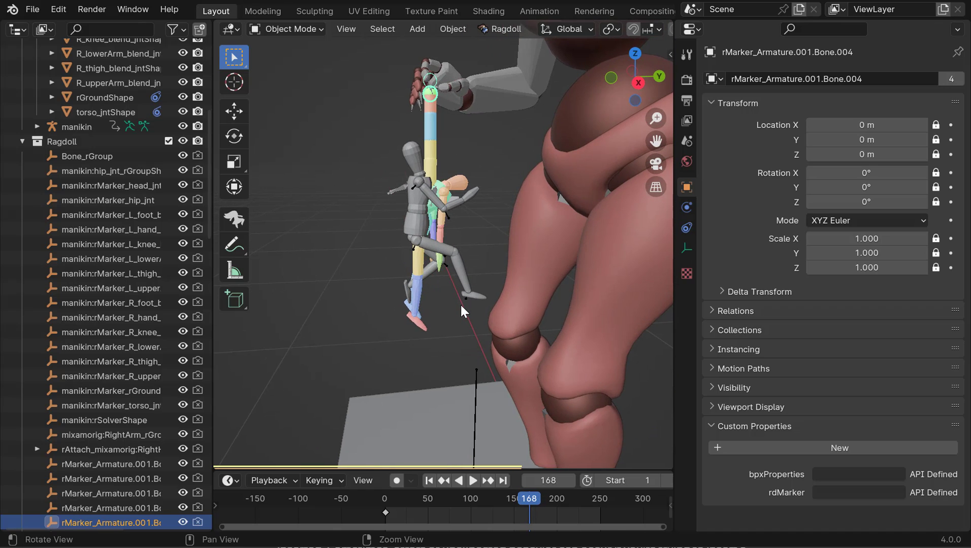
- Compare the figure's hanging pose at frame 162 with the keyed kicking pose at frame 168
key(alt+v)
key(alt+v)
middle_drag(473, 300, 453, 303)
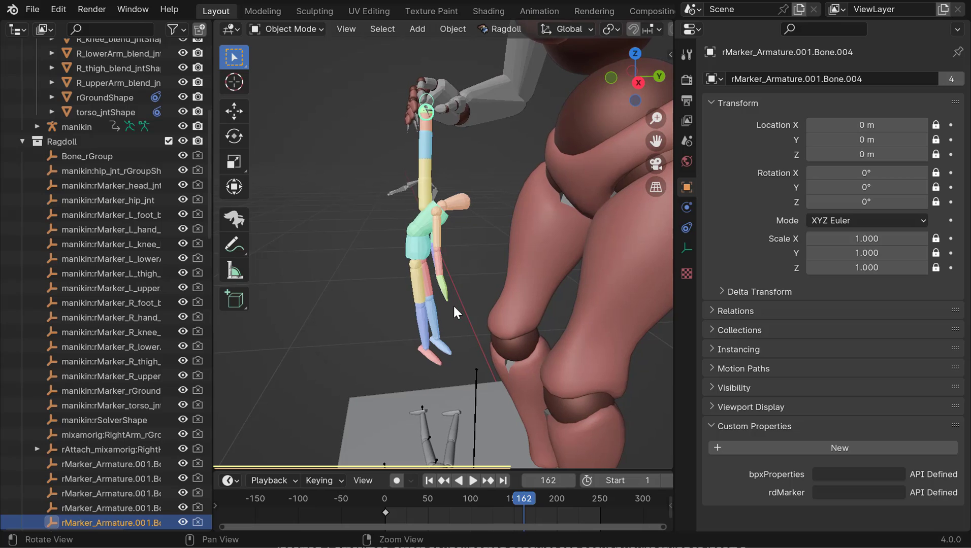
key(alt+v)
key(alt+v)
alt+drag(447, 283, 448, 277)
key(alt+comma)
key(alt+period)
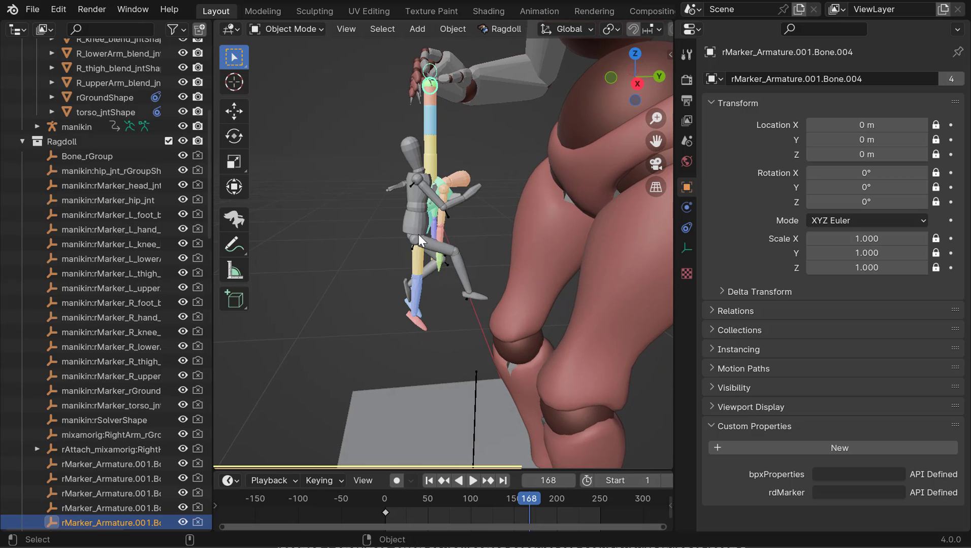
- Key the manikin hip group's Rotate Stiffness at 0.002 on frame 168 and at 0.1 on frame 169
click(94, 171)
alt+middle_drag(505, 238, 499, 243)
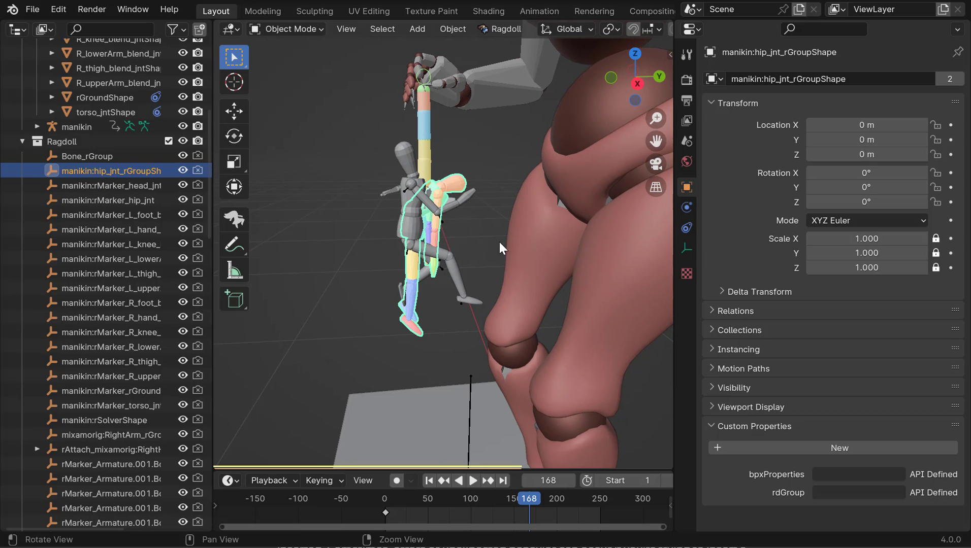
click(685, 207)
alt+drag(534, 221, 511, 212)
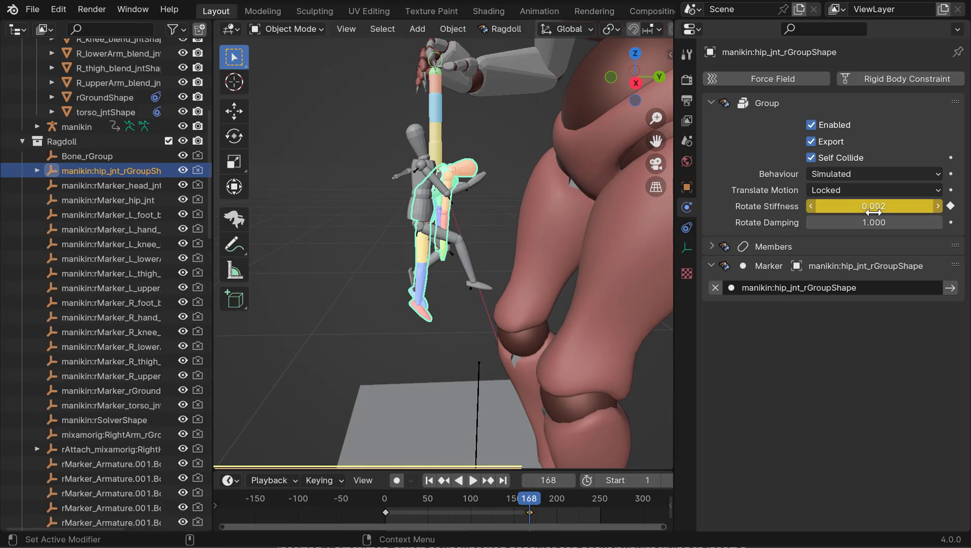
alt+scroll(474, 257, down, 1)
alt+middle_drag(473, 258, 518, 247)
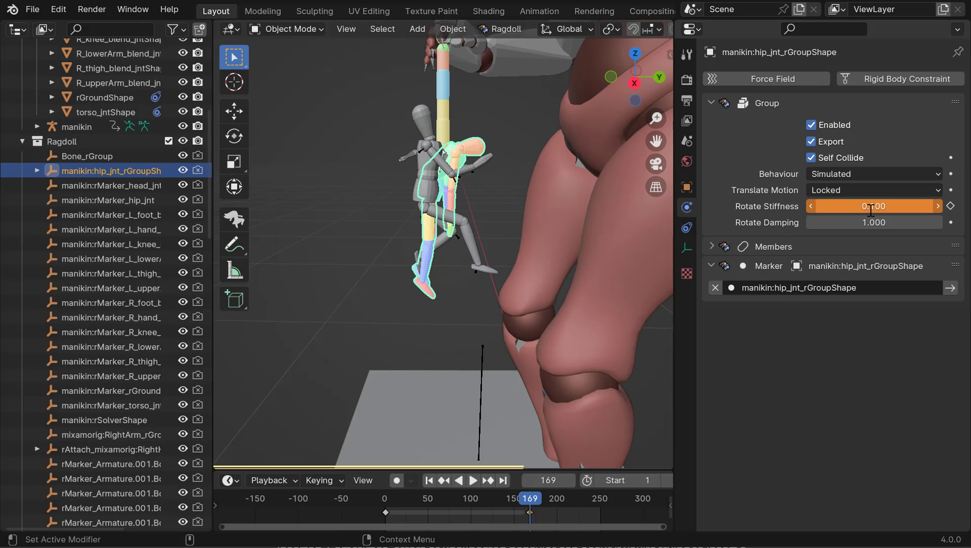
alt+middle_drag(474, 256, 489, 294)
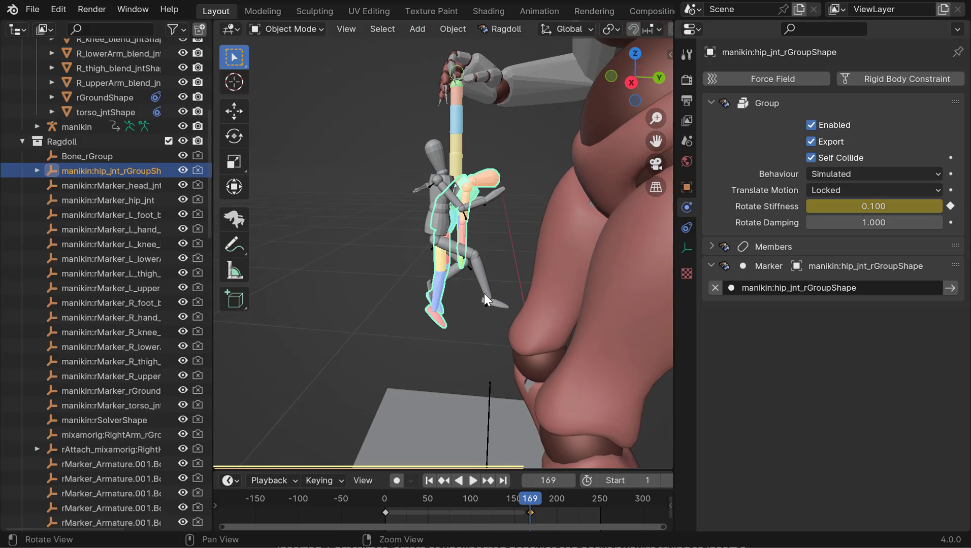
alt+drag(490, 294, 495, 295)
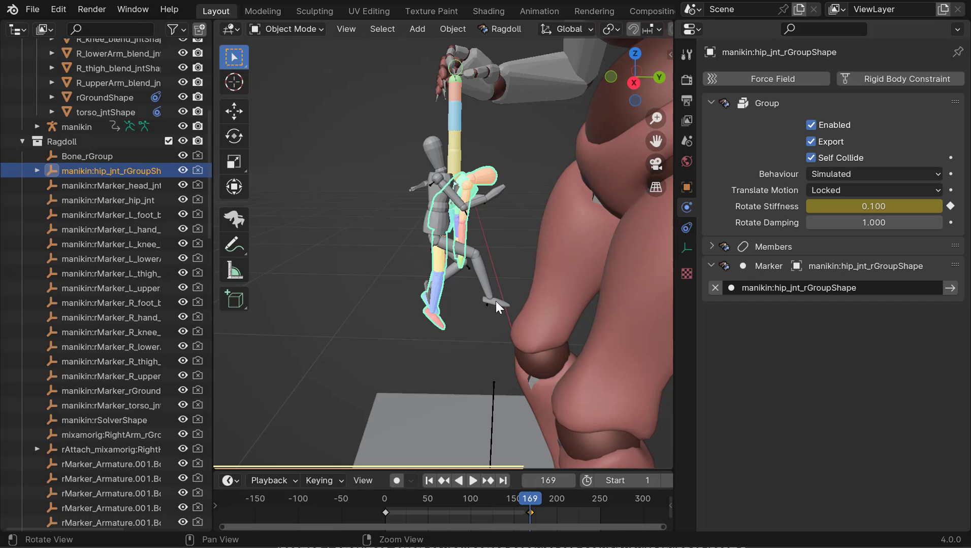
- Play and scrub the simulation around frames 166 to 195 to check how the figure reacts to the stiffness change
alt+scroll(495, 301, down, 20)
key(space)
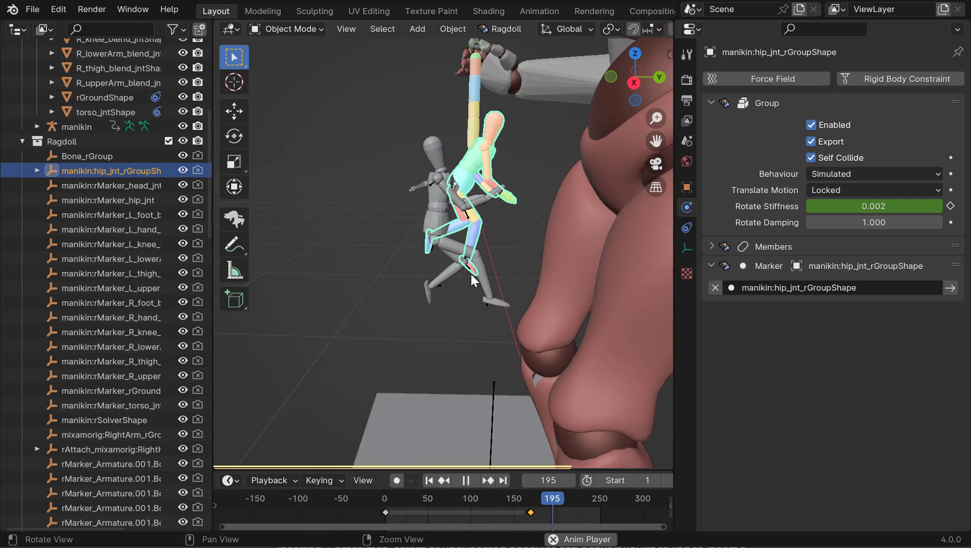
key(space)
alt+scroll(472, 276, up, 20)
mouse_move(477, 297)
alt+mouse_down()
mouse_move(465, 295)
mouse_move(483, 287)
alt+mouse_up()
key(space)
key(space)
middle_drag(482, 287, 438, 292)
key(space)
key(space)
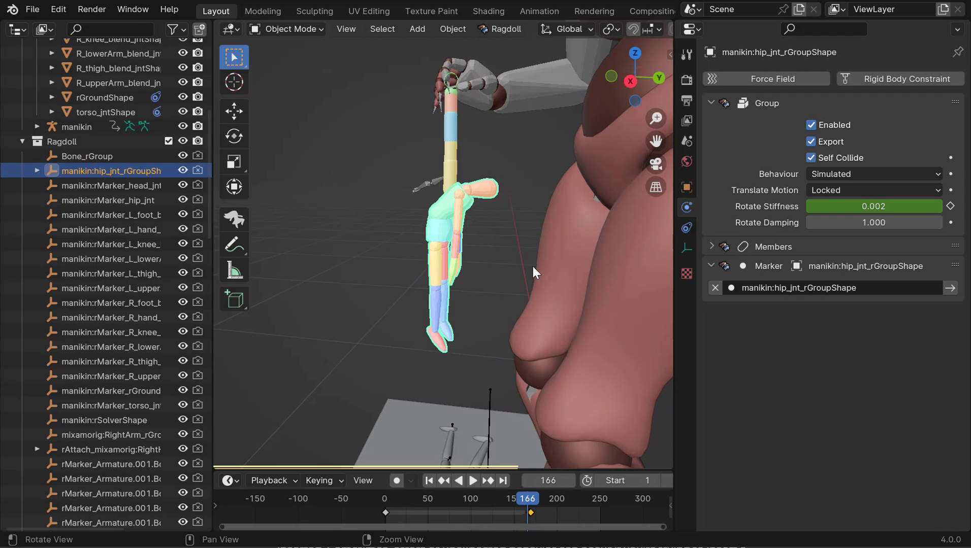
- Key the manikin hip group's Rotate Damping at 1 on frame 167 and at 0.1 on frame 168
alt+scroll(533, 267, down, 3)
alt+scroll(595, 258, up, 2)
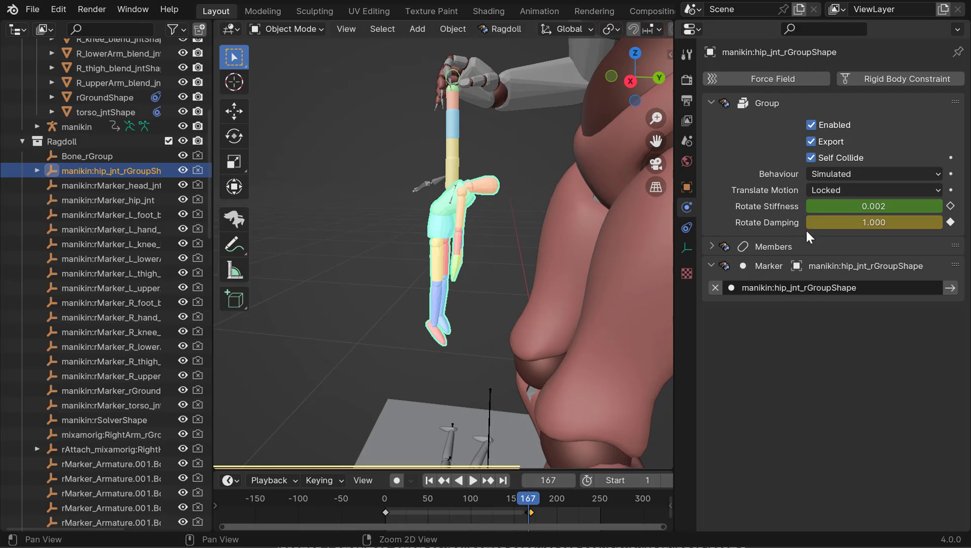
click(868, 224)
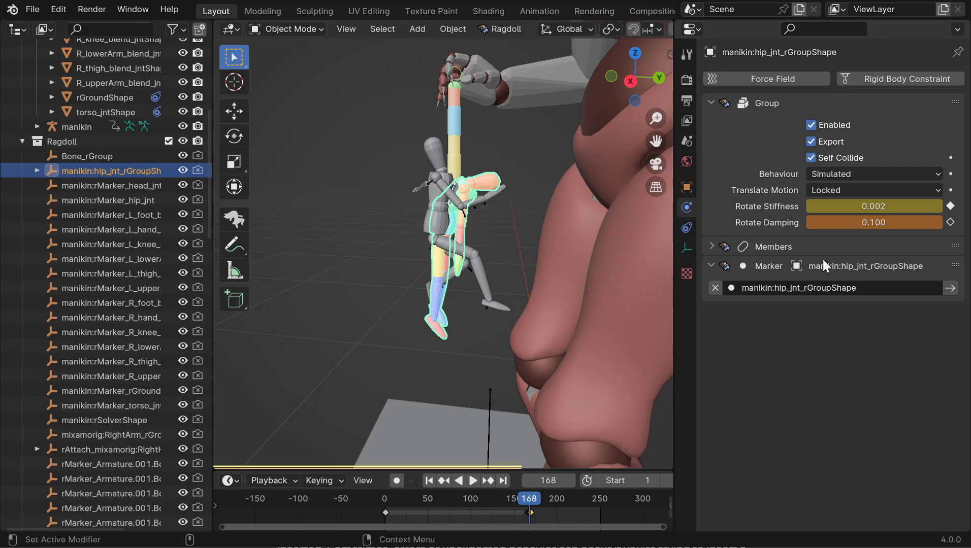
key(space)
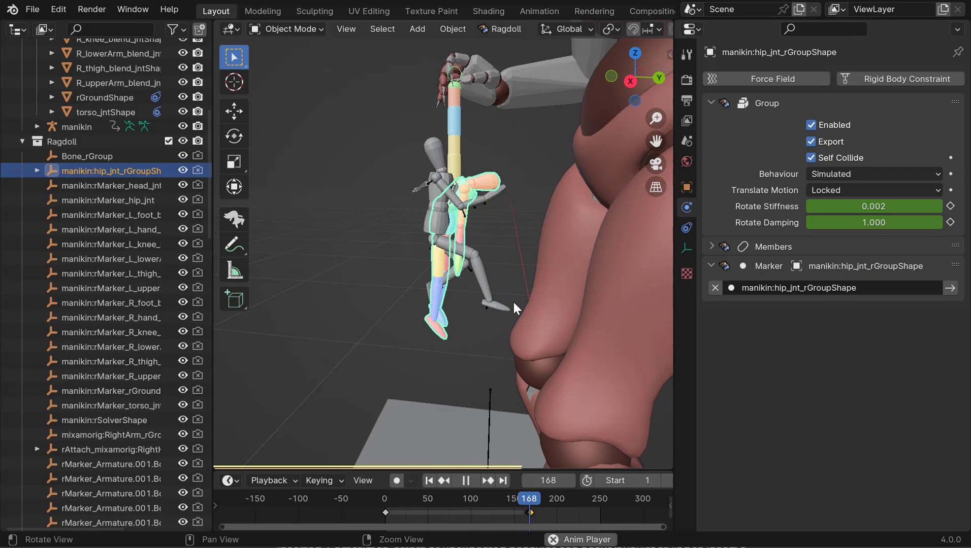
key(space)
key(comma)
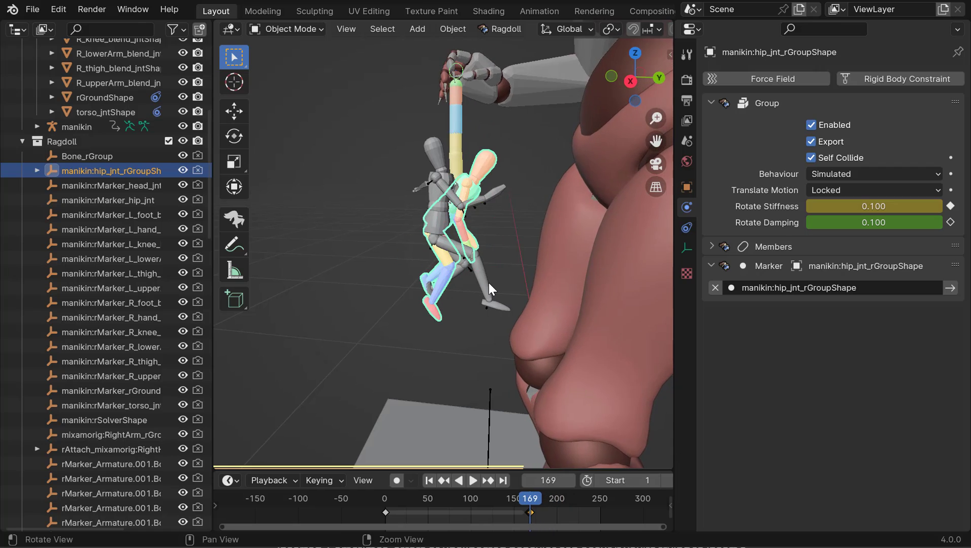
- Play the simulation from frame 169 to 174 to judge how the figure moves with the reduced damping
key(space)
alt+drag(488, 283, 451, 270)
key(space)
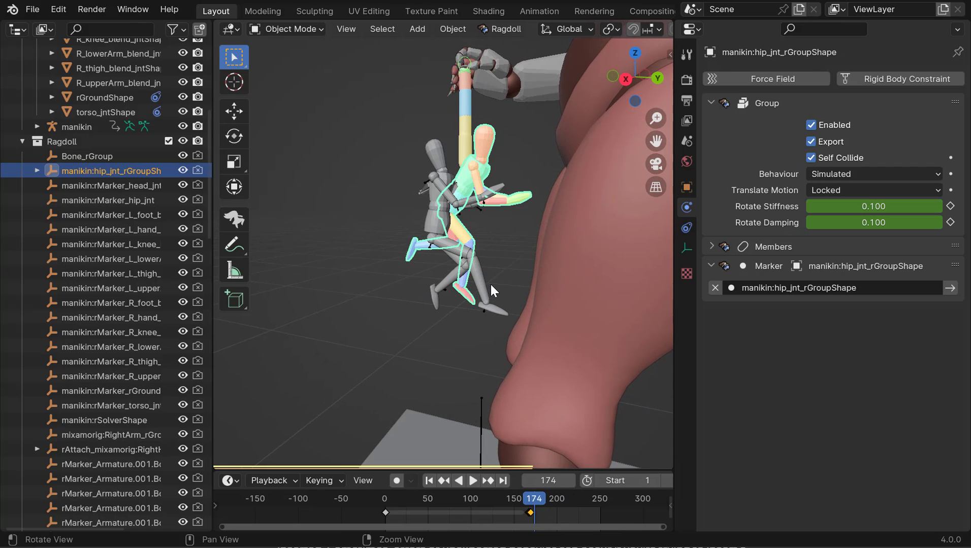
alt+scroll(495, 282, up, 5)
alt+scroll(849, 254, up, 1)
alt+scroll(851, 253, down, 1)
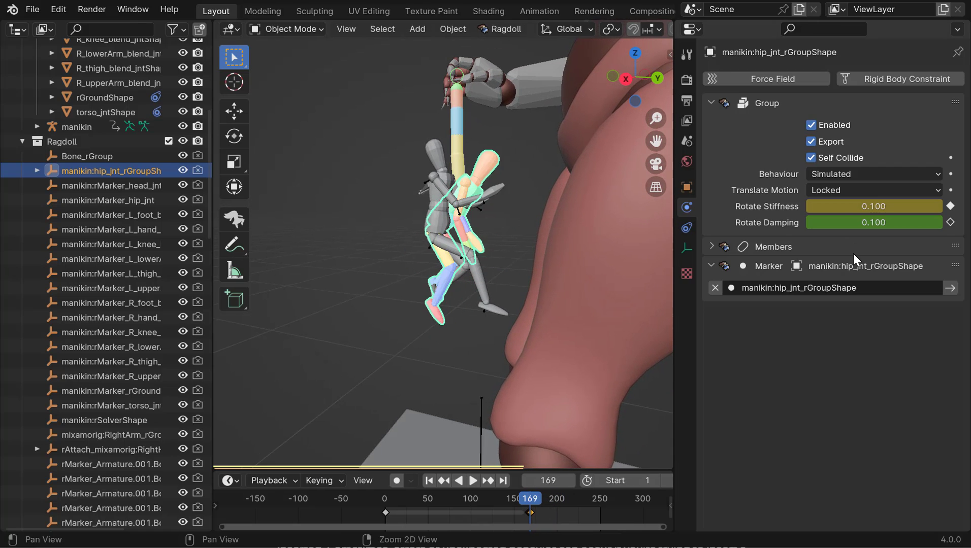
- Set the hip group's Rotate Damping to 0.3 at frame 168 and key it
alt+scroll(853, 253, up, 1)
click(874, 225)
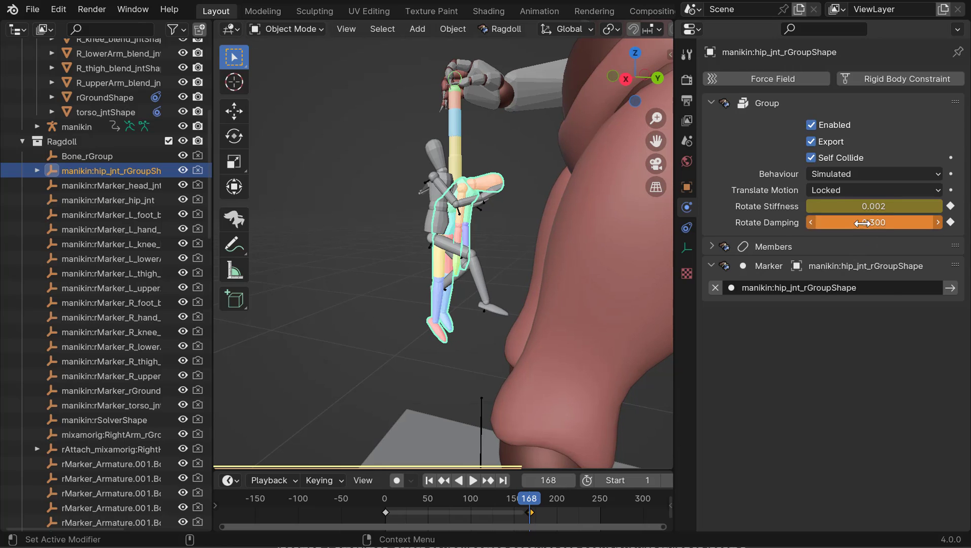
right_click(861, 224)
click(856, 225)
- Replay the simulation between about frames 158 and 192 to check the figure's transition into the kicking pose
key(space)
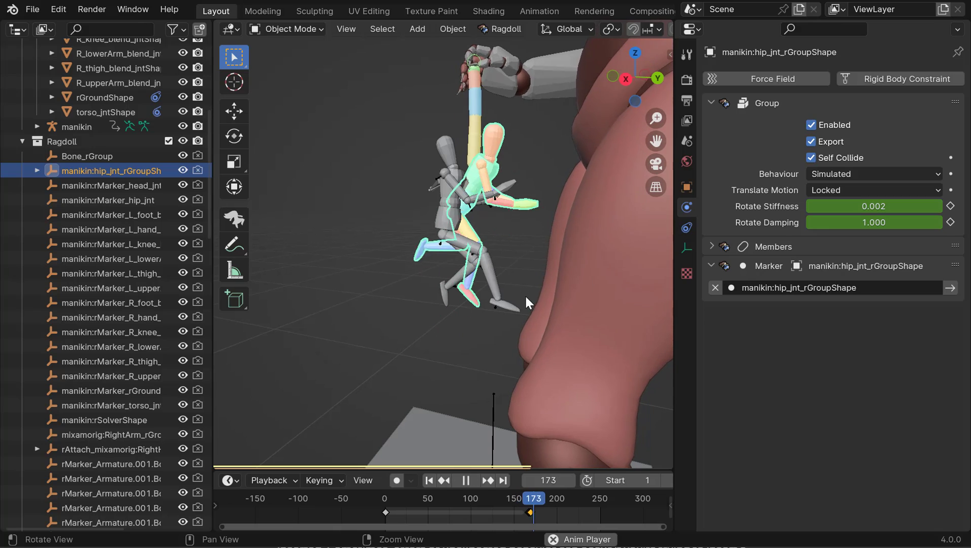
key(space)
alt+scroll(487, 274, up, 20)
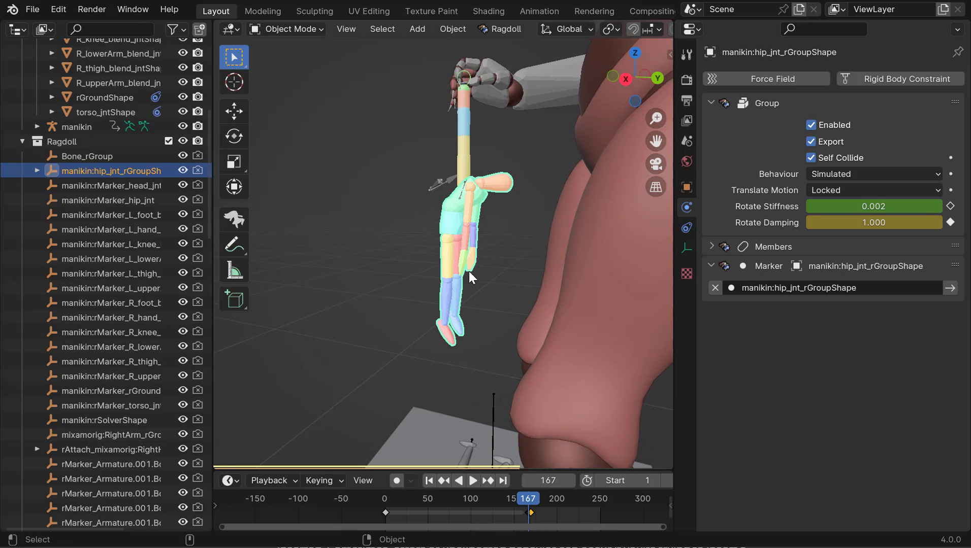
key(space)
key(space)
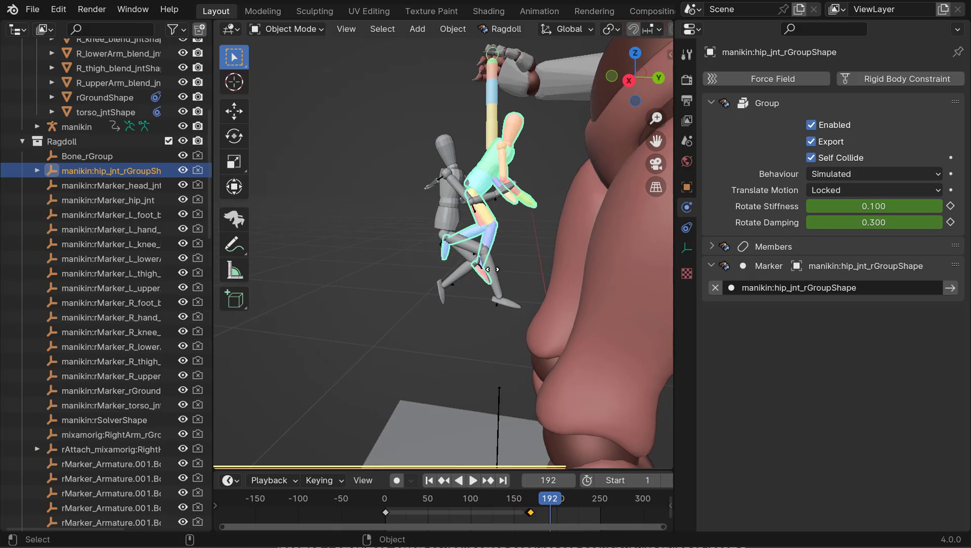
drag(493, 270, 447, 207)
key(space)
key(space)
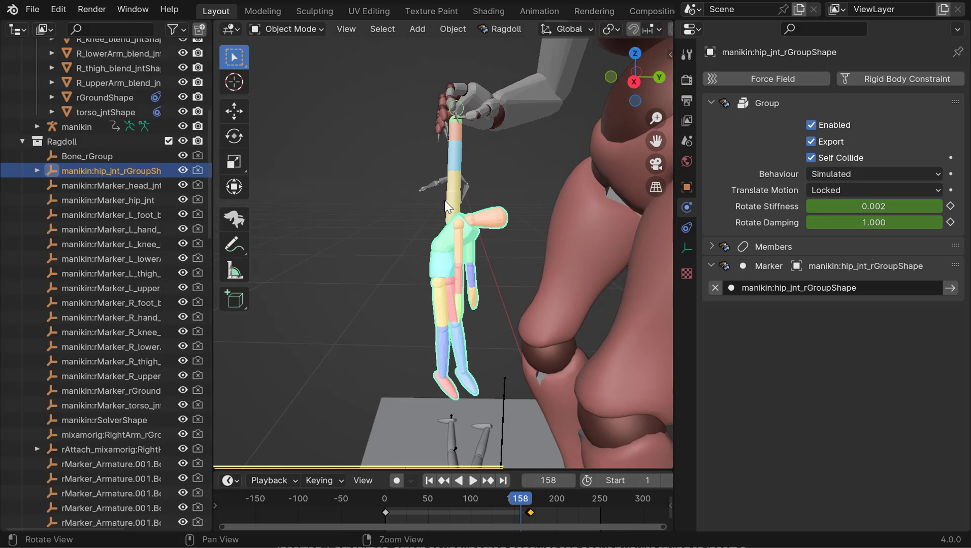
- Review the grab and lift from different angles, ending back at frame 1
key(space)
key(space)
alt+drag(479, 244, 446, 248)
alt+drag(446, 248, 505, 238)
key(space)
key(space)
drag(505, 237, 25, 154)
key(space)
key(space)
key(space)
key(space)
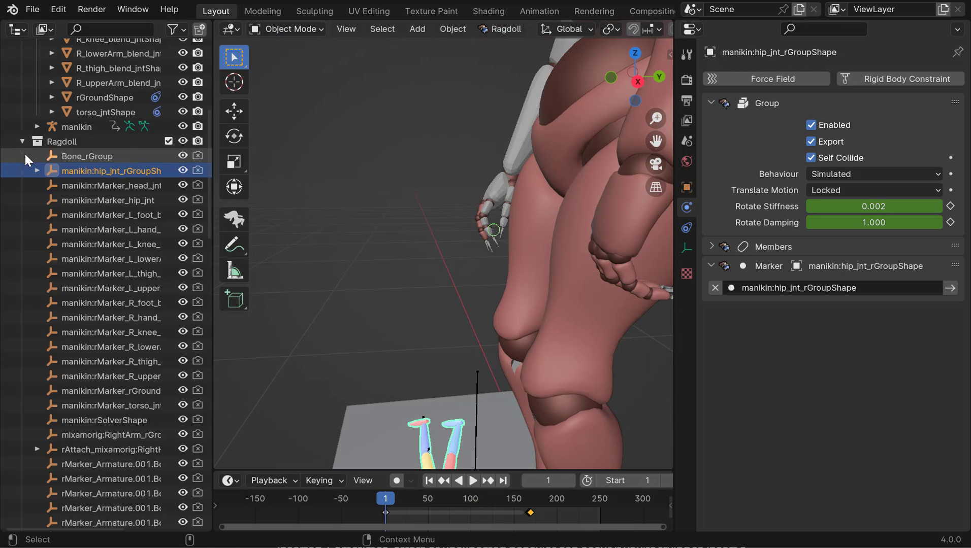
- Collapse the Ragdoll and Armature hierarchies in the outliner and exclude the Ragdoll collection from the view layer
click(24, 141)
alt+drag(425, 278, 447, 280)
scroll(447, 280, down, 1)
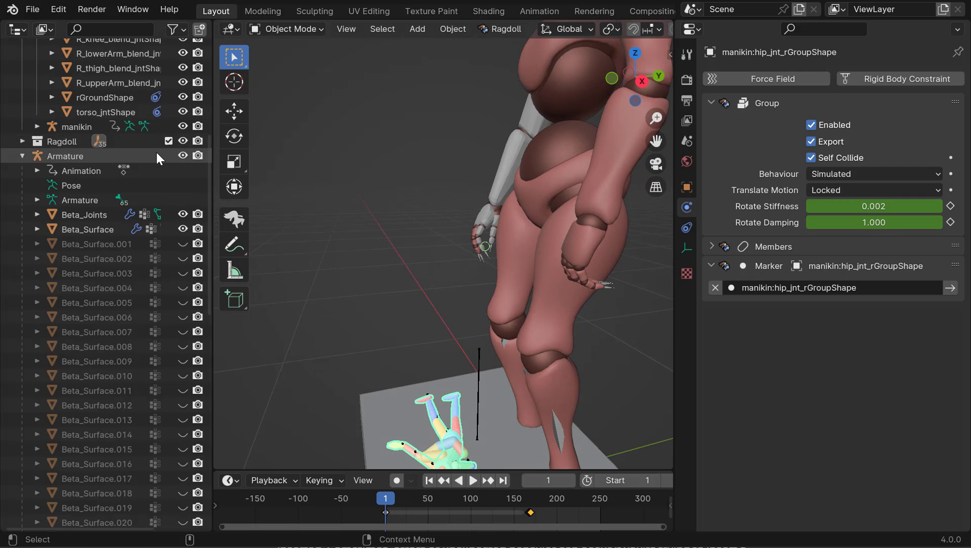
click(169, 141)
click(22, 155)
alt+drag(339, 226, 440, 208)
scroll(440, 208, down, 2)
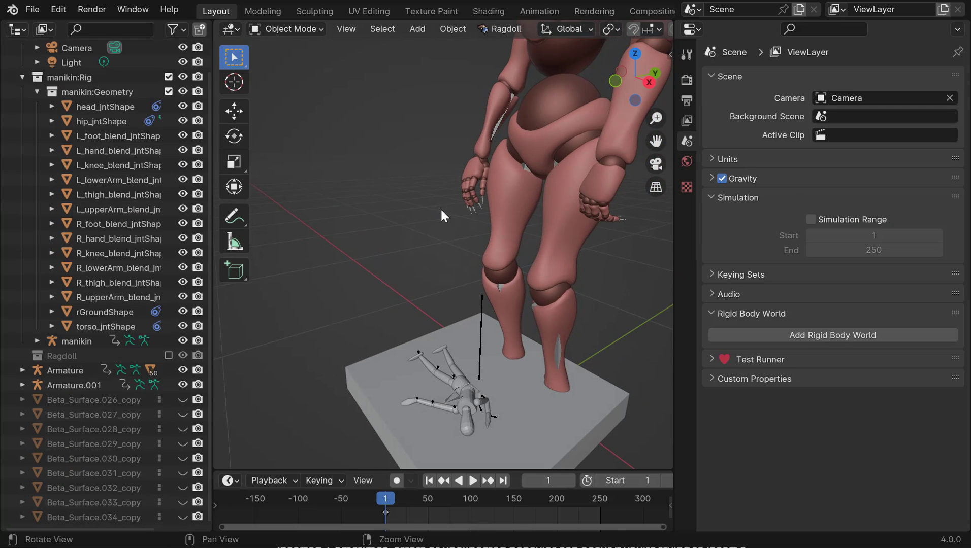
- Select the manikin armature, enter Pose Mode and show the bone properties
key(space)
click(431, 367)
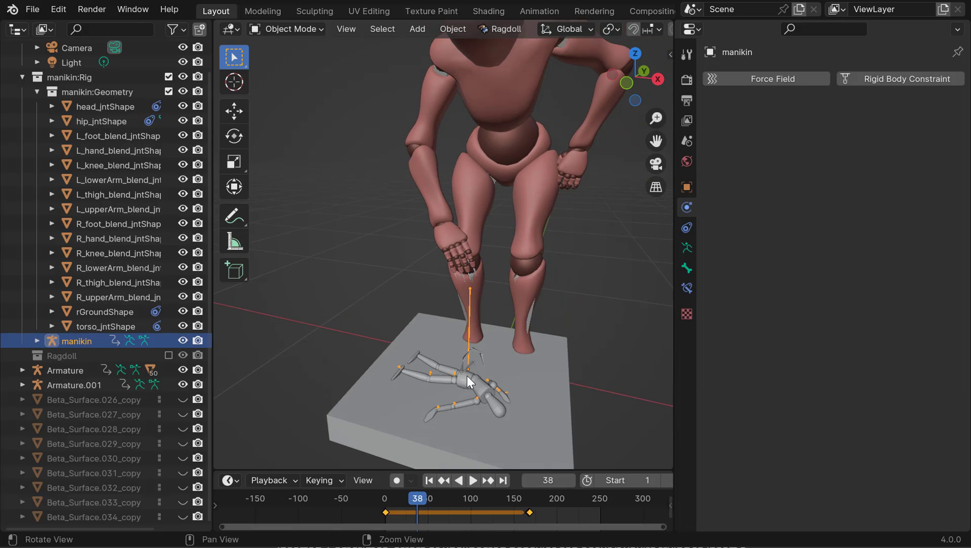
key(ctrl+Tab)
click(686, 268)
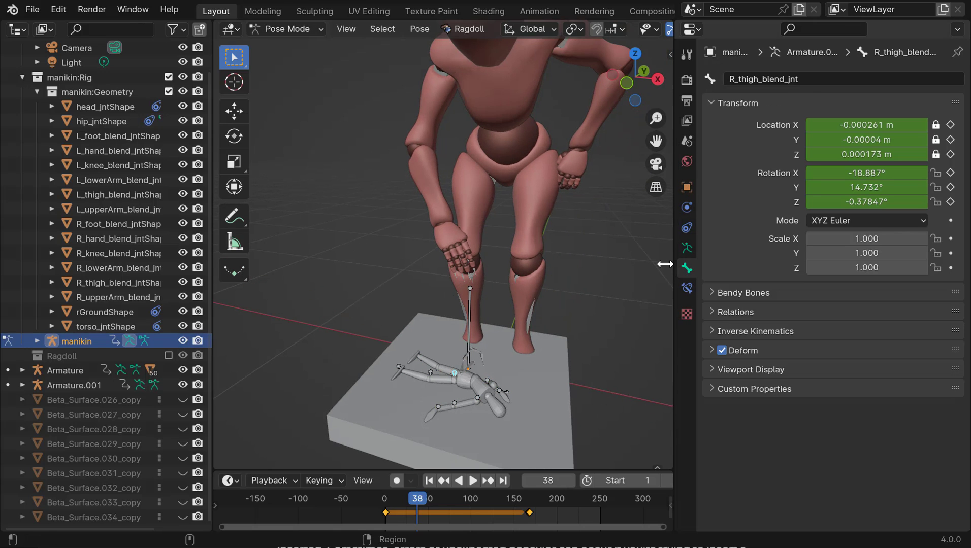
alt+drag(574, 254, 530, 246)
- Play the manikin's animation to frame 180 and view the kicking pose from the side
key(space)
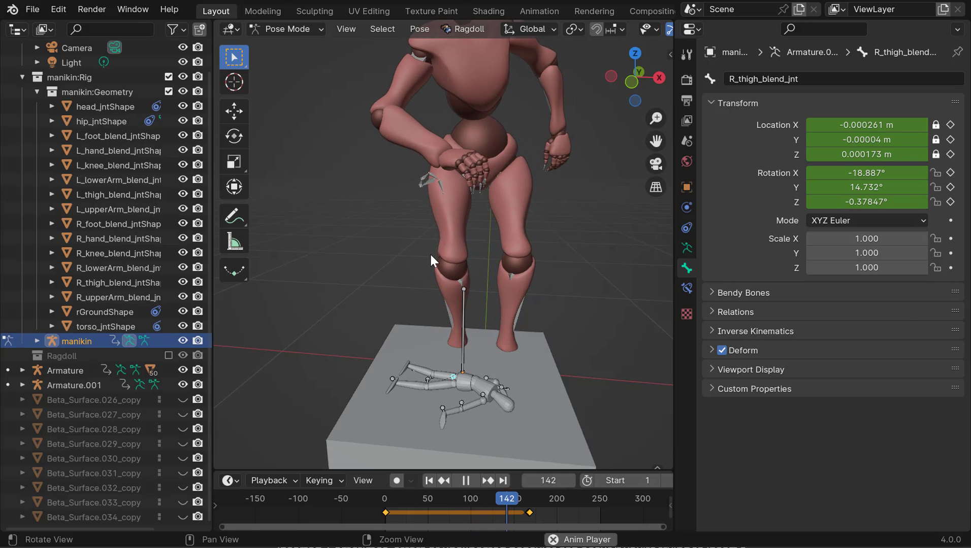
key(space)
alt+middle_drag(460, 201, 463, 217)
alt+drag(462, 216, 432, 223)
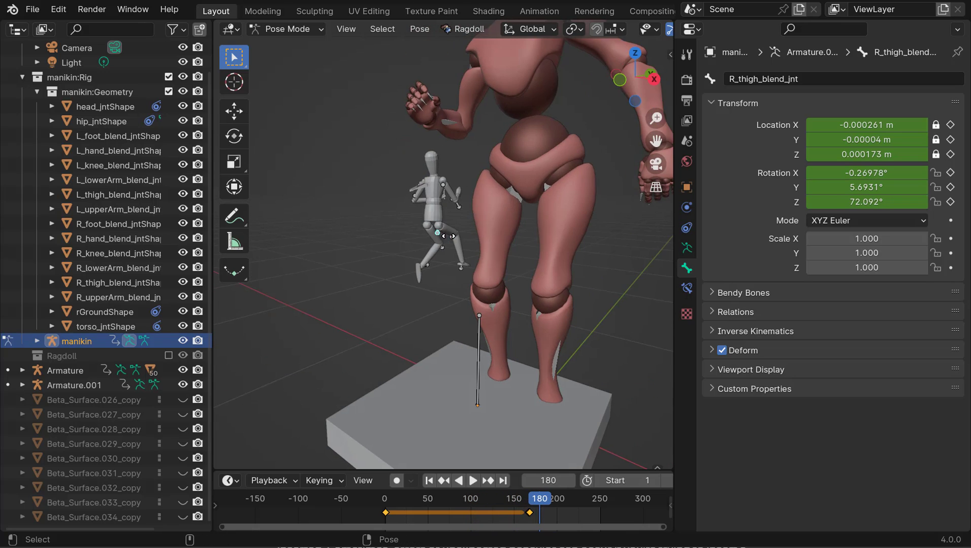
- Rotate the manikin's right knee and left thigh into a new kicking pose at frame 178 and key their rotations
mouse_move(461, 254)
mouse_down()
mouse_move(442, 255)
mouse_move(462, 256)
mouse_up()
drag(462, 256, 466, 256)
drag(459, 189, 490, 200)
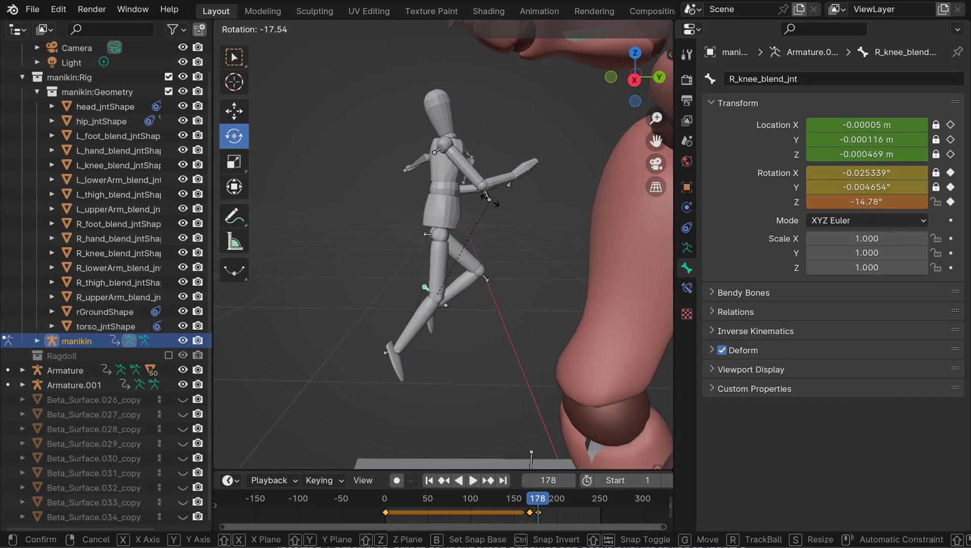
click(490, 200)
key(i)
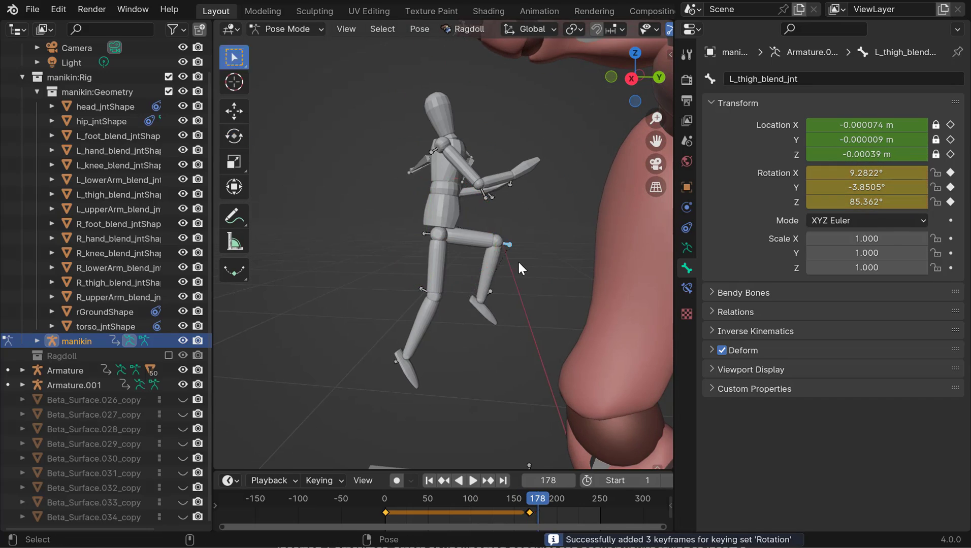
- Rotate the manikin's head at frame 178 and key its rotation
click(456, 209)
middle_drag(522, 202, 406, 196)
click(426, 158)
key(r)
click(361, 180)
key(q)
click(435, 146)
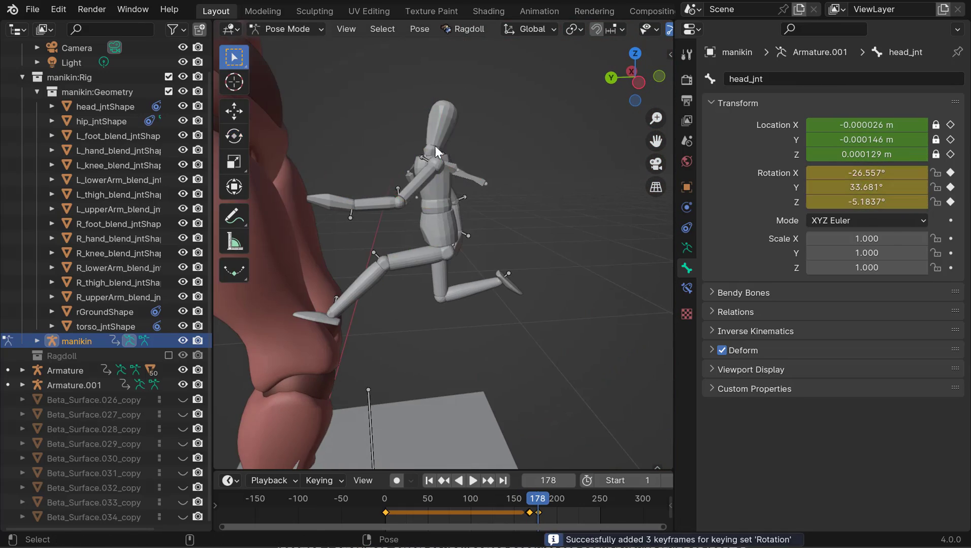
- Re-pose the manikin's head and right thigh at frame 197 and key their rotations
key(e)
key(shift+e)
alt+drag(457, 286, 436, 277)
key(q)
click(443, 254)
key(e)
drag(430, 166, 437, 166)
click(447, 264)
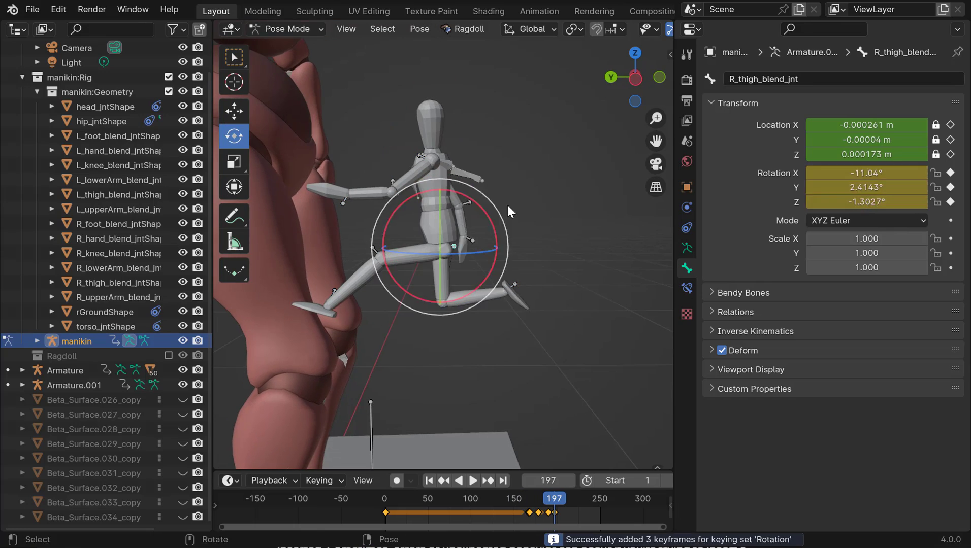
- Swing the manikin's legs and lower its left arm at frame 197, rotating the left lower arm
click(390, 271)
middle_drag(457, 294, 433, 305)
click(433, 258)
click(410, 190)
key(shift+e)
click(396, 185)
key(r)
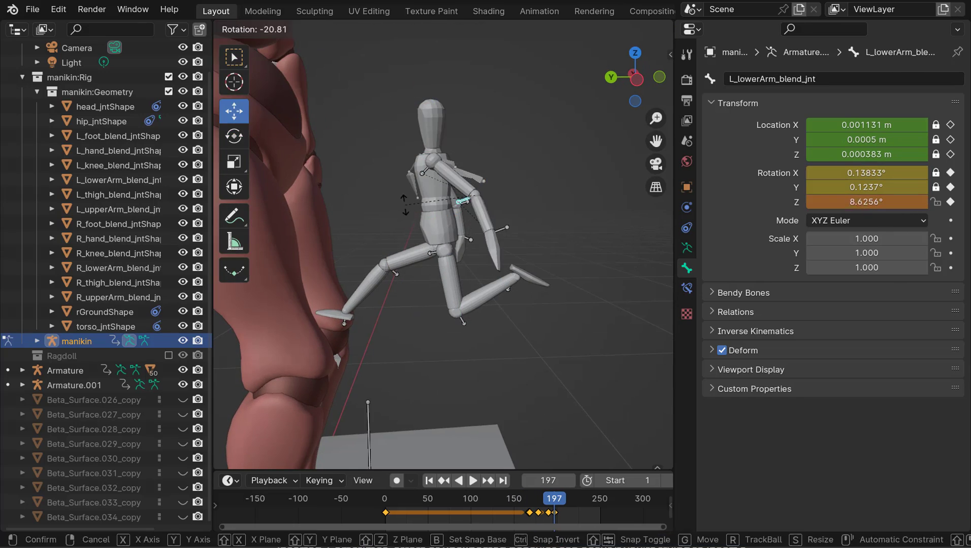
- Rotate the manikin's left upper arm to refine the struggling pose
click(450, 157)
middle_drag(406, 203, 489, 204)
click(548, 159)
key(shift+e)
key(q)
key(e)
drag(386, 177, 446, 203)
key(shift+e)
- Key the rotation of all manikin bones further along the timeline, past frame 197, and scrub through the keyed poses
drag(554, 498, 572, 512)
key(a)
key(i)
drag(542, 498, 576, 519)
click(541, 512)
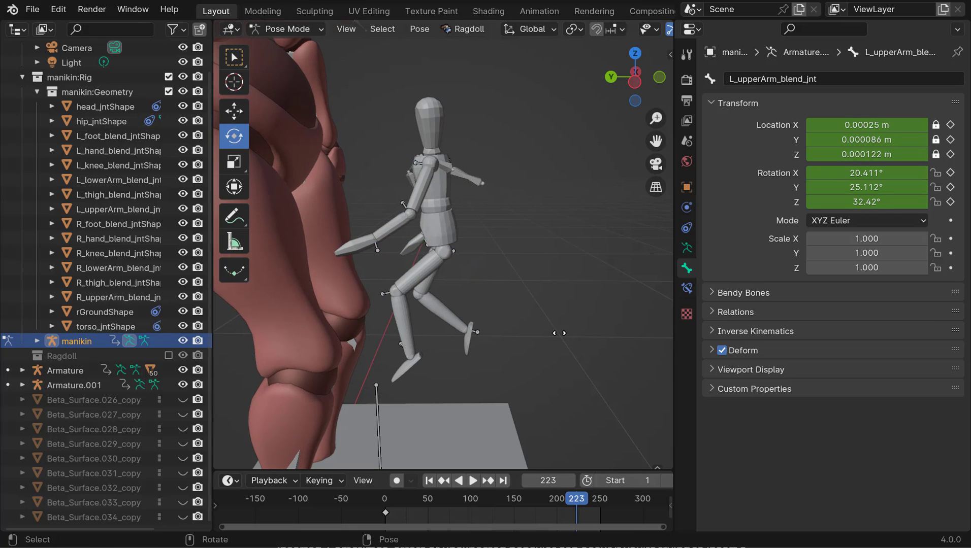
- Play the manikin's animation from frame 1 to frame 193 to check the keyed kicking motion
key(space)
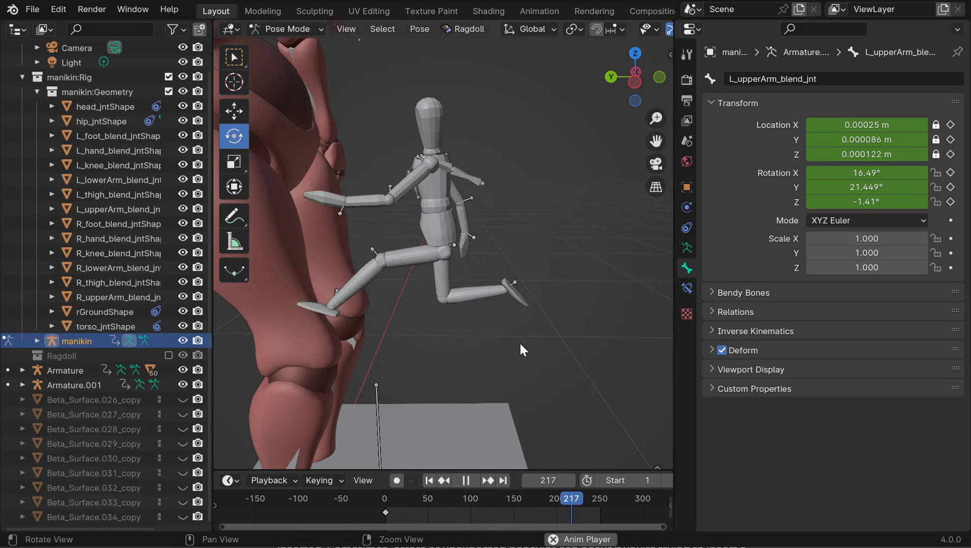
key(Escape)
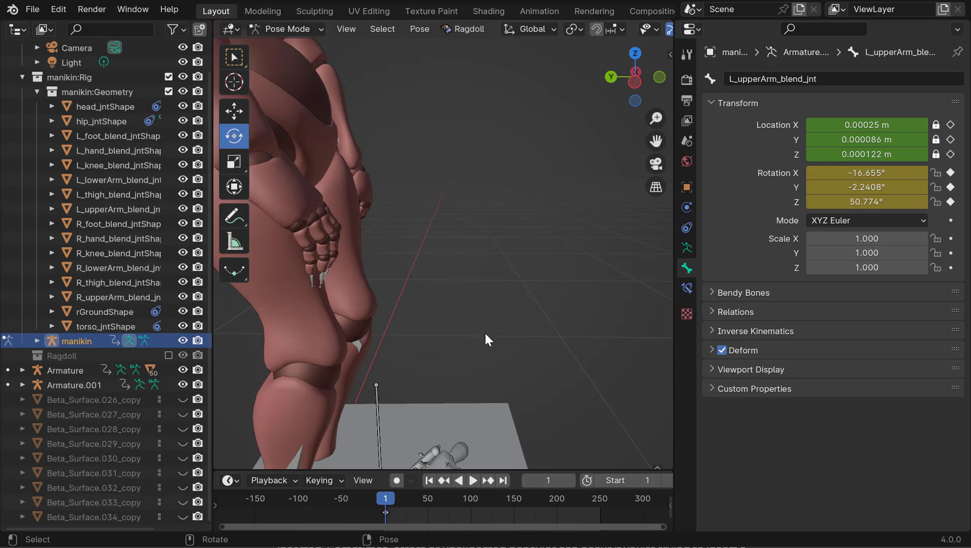
key(space)
key(space)
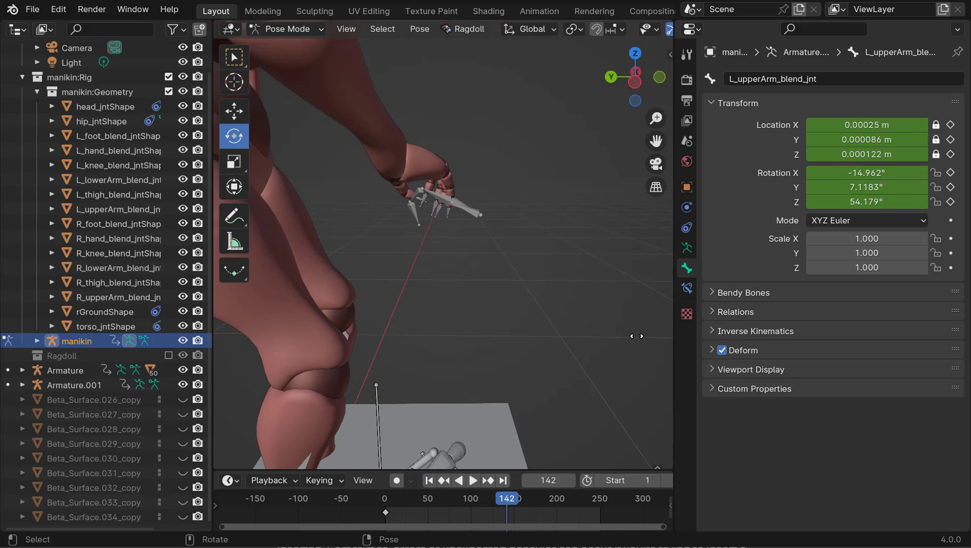
key(space)
key(space)
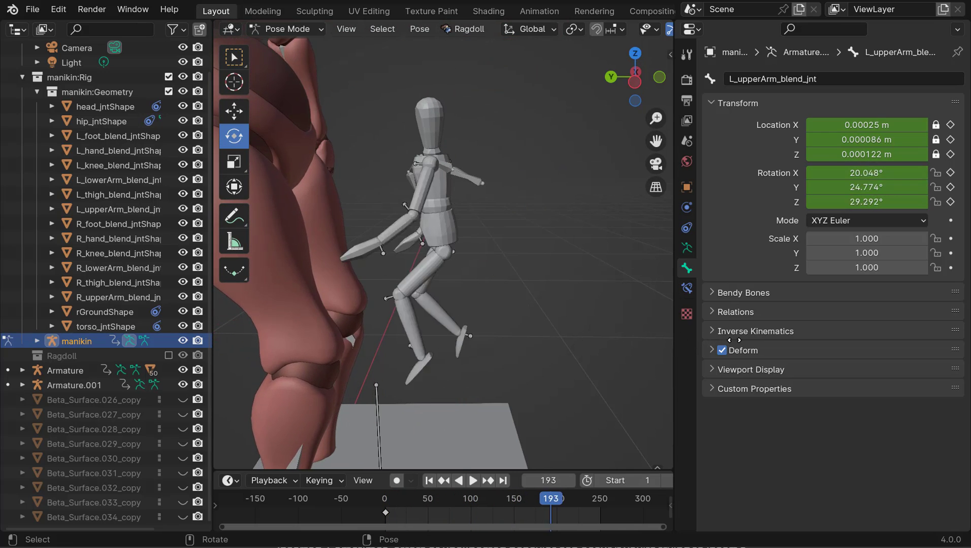
- Scrub the manikin's keyed kicking poses from frame 193 to frame 233 and examine them from several angles
drag(734, 340, 628, 463)
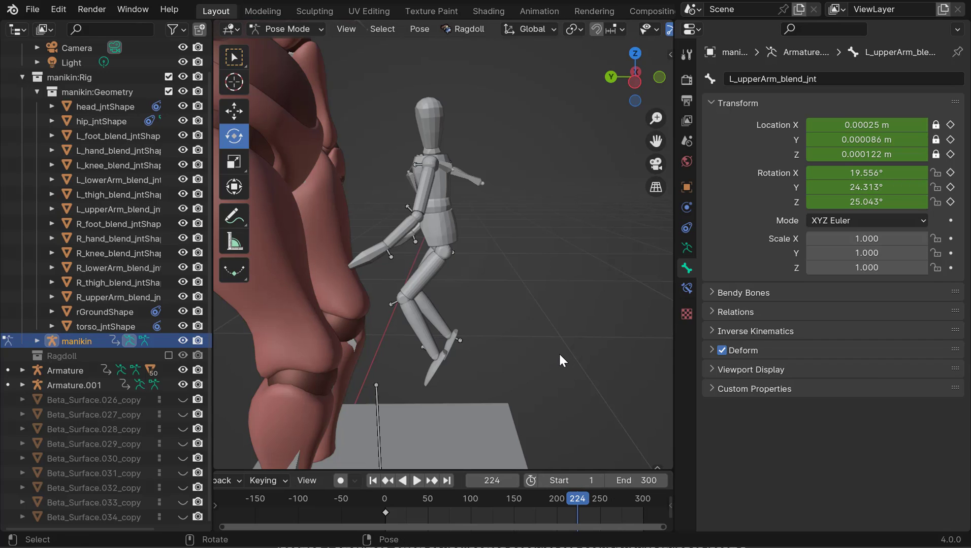
shift+middle_drag(560, 361, 556, 355)
mouse_move(500, 327)
mouse_down()
mouse_move(517, 336)
mouse_move(511, 340)
mouse_up()
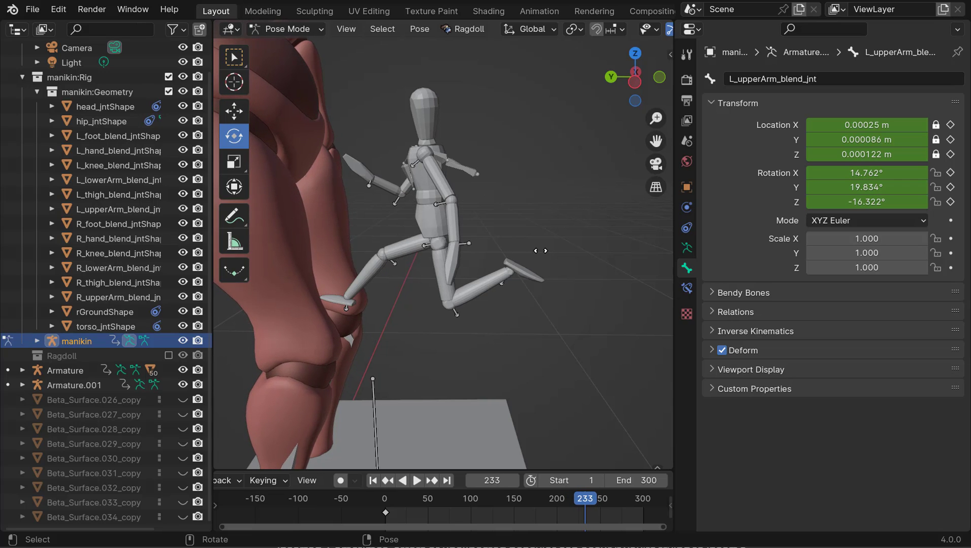
alt+middle_drag(407, 277, 411, 260)
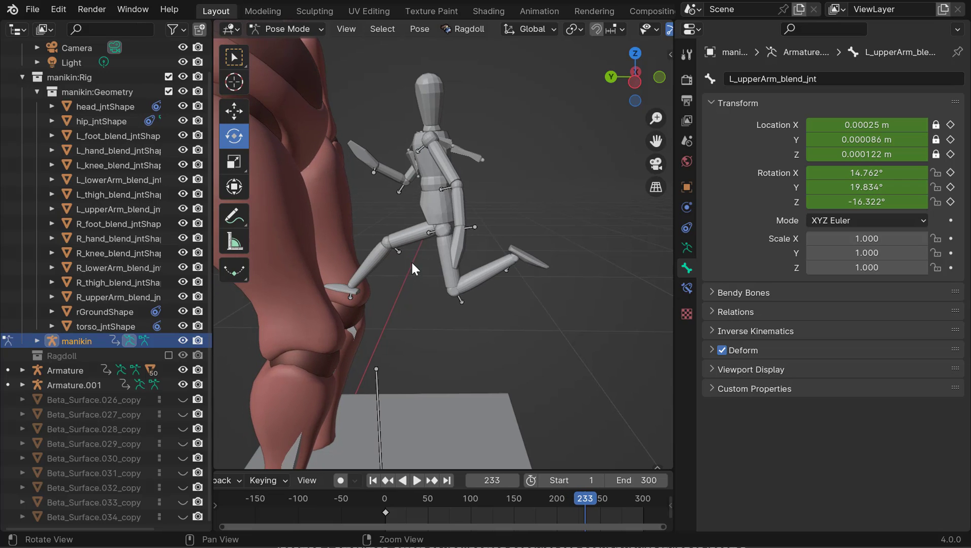
drag(411, 260, 300, 259)
alt+middle_drag(453, 274, 459, 223)
- Re-enable the Ragdoll collection and play the simulation from frame 1
click(169, 356)
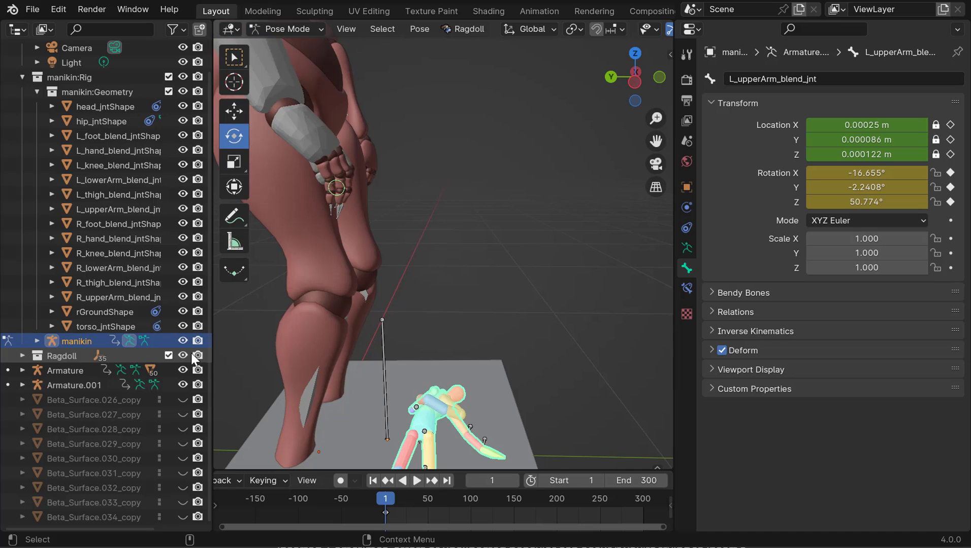
alt+drag(490, 286, 474, 280)
alt+right_drag(474, 281, 458, 299)
key(space)
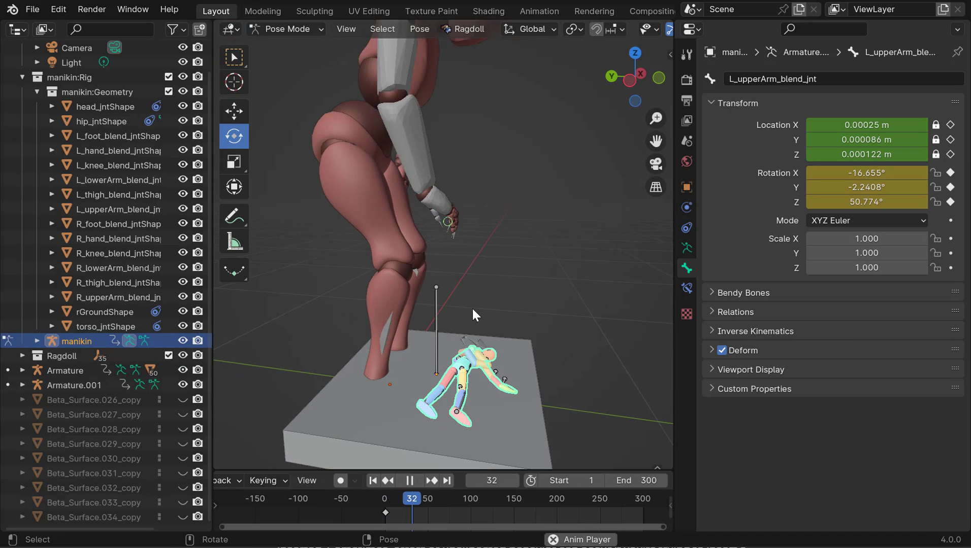
alt+drag(495, 320, 488, 307)
alt+middle_drag(488, 308, 477, 330)
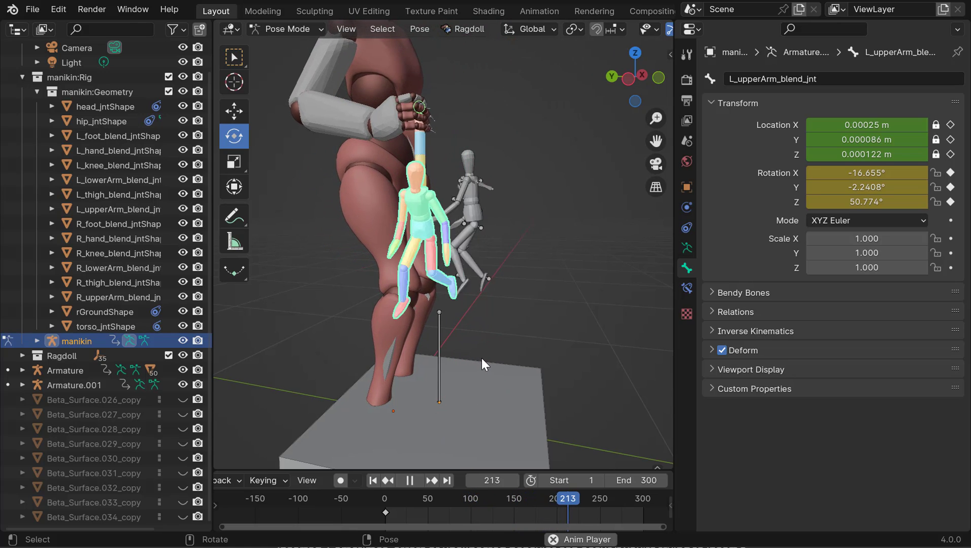
- Replay the lift and kicking motion while viewing the simulated figure from the giant's front
alt+drag(478, 332, 448, 309)
key(space)
alt+drag(452, 310, 419, 305)
drag(436, 304, 412, 303)
key(space)
middle_drag(456, 304, 422, 315)
key(space)
drag(455, 329, 383, 320)
key(space)
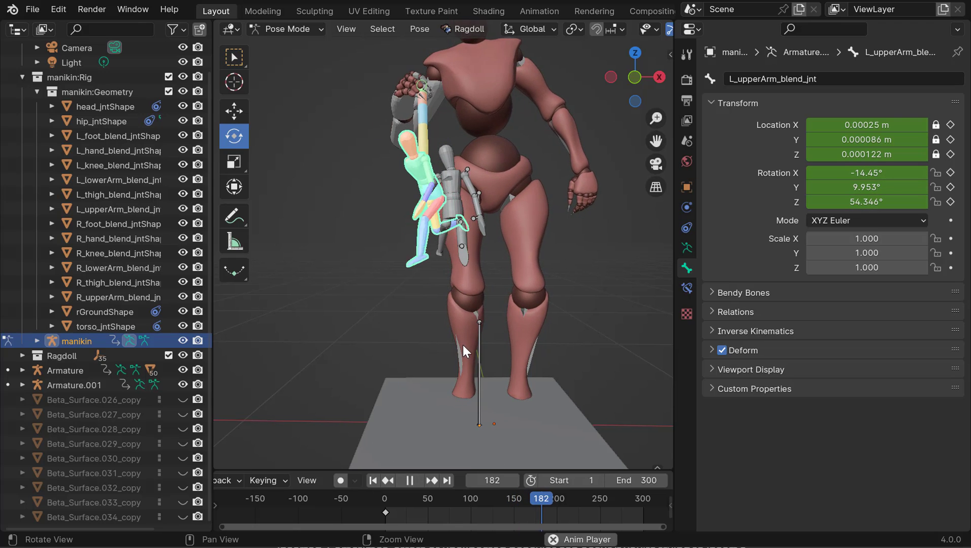
- Replay the struggling section around frames 182 to 228 repeatedly and examine the simulated figure's leg and arm kicks
key(space)
alt+drag(466, 287, 461, 341)
drag(462, 314, 563, 277)
key(space)
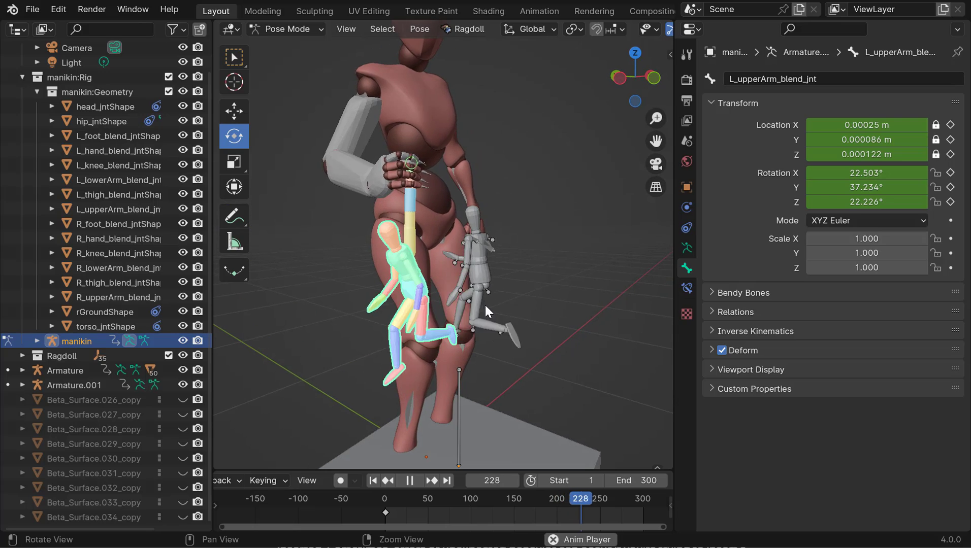
key(space)
drag(489, 285, 416, 278)
key(space)
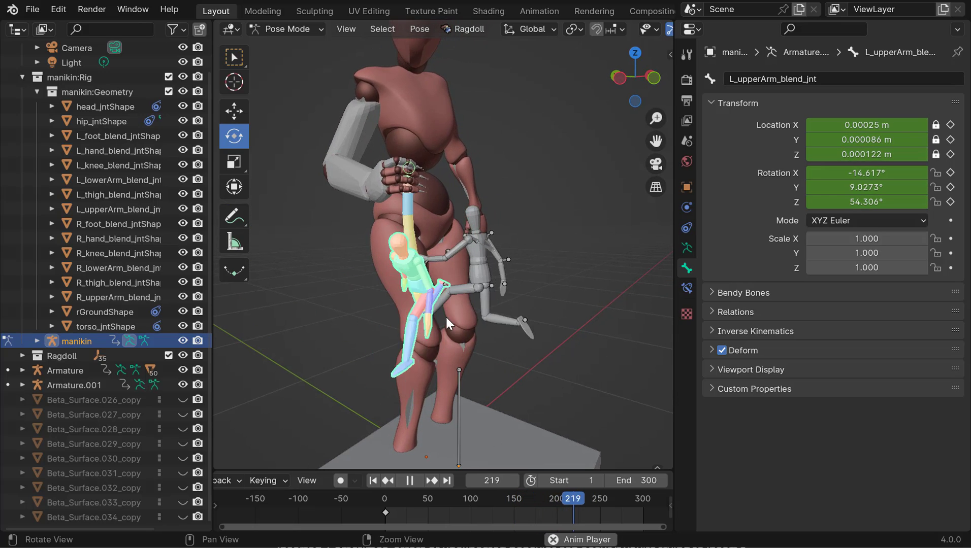
key(space)
drag(451, 309, 329, 307)
key(space)
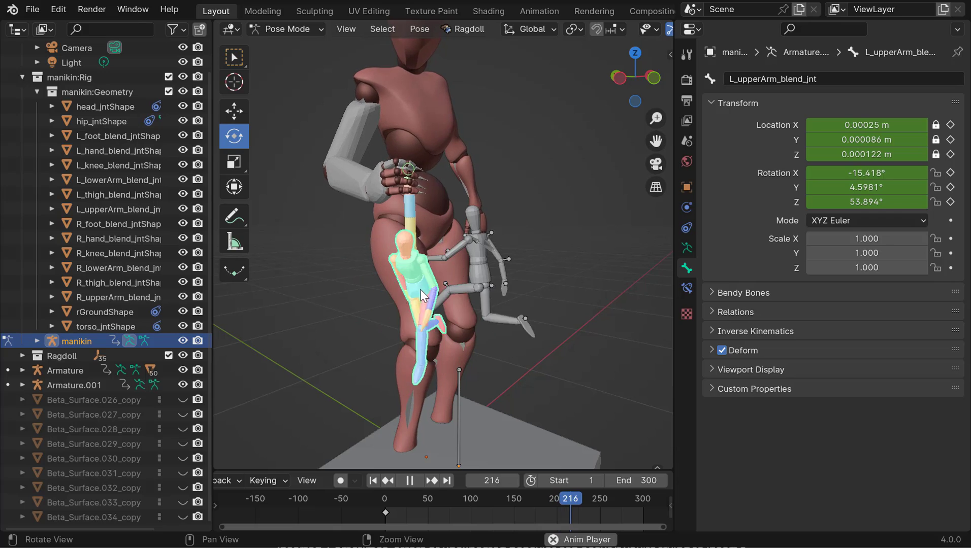
key(alt+v)
drag(416, 306, 300, 308)
key(space)
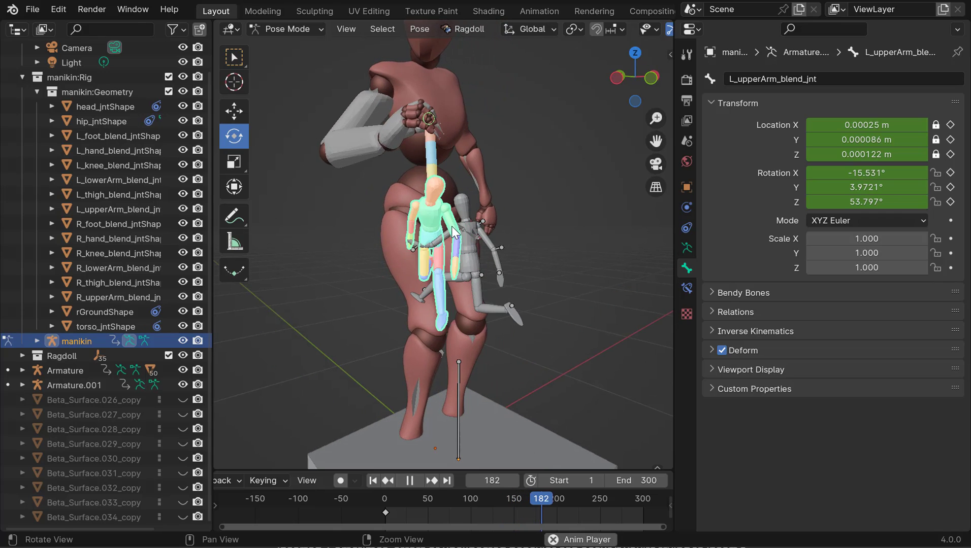
- Examine the figure hanging from the giant's hand by replaying the simulation around frames 131 to 165
key(Escape)
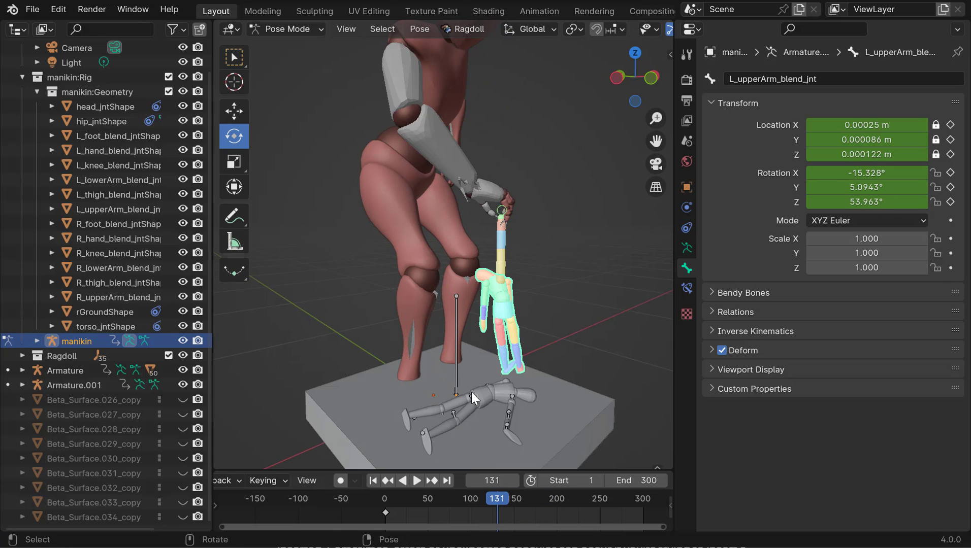
key(space)
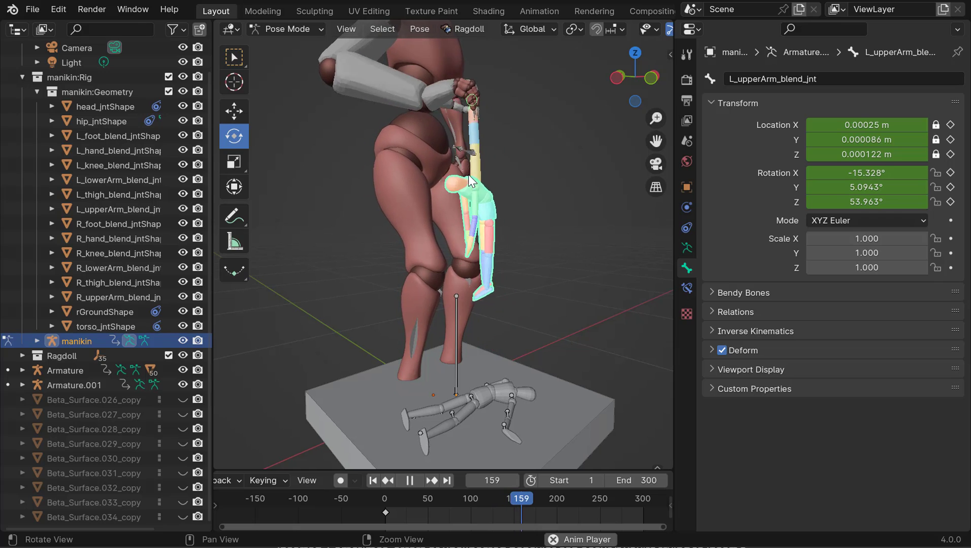
key(space)
key(i)
key(space)
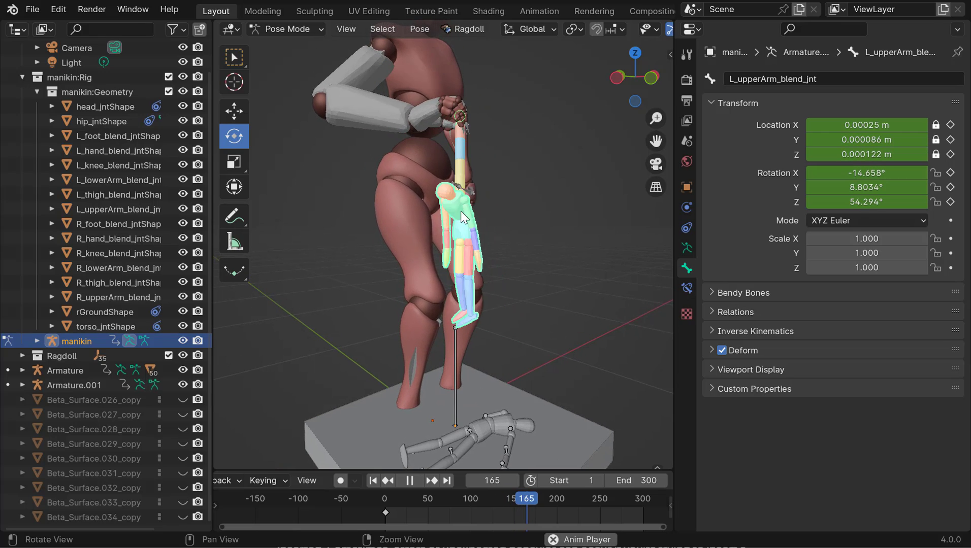
middle_drag(422, 188, 421, 287)
key(space)
drag(500, 277, 109, 284)
drag(352, 279, 349, 279)
key(space)
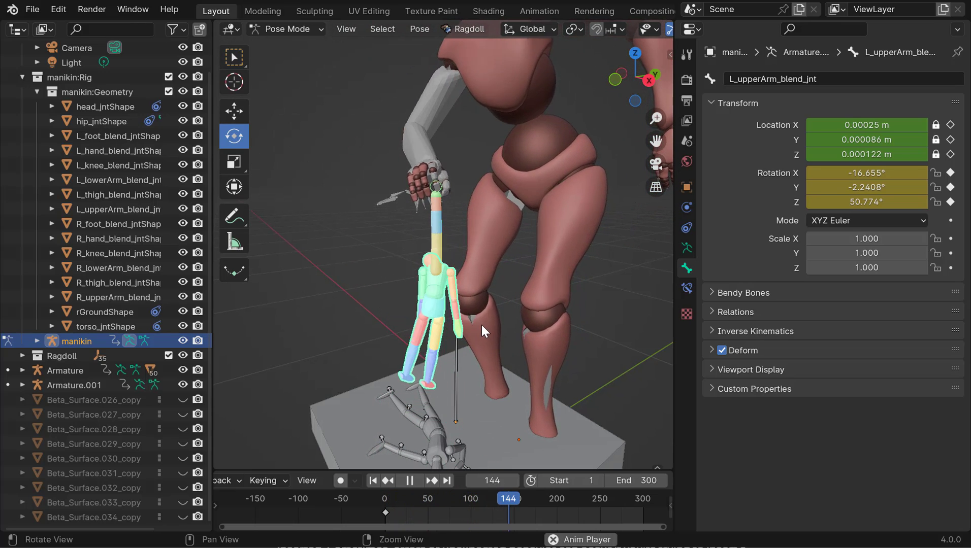
- Replay the simulation from frame 1 and compare the simulated figure with the keyed manikin around frames 153 to 182
key(Escape)
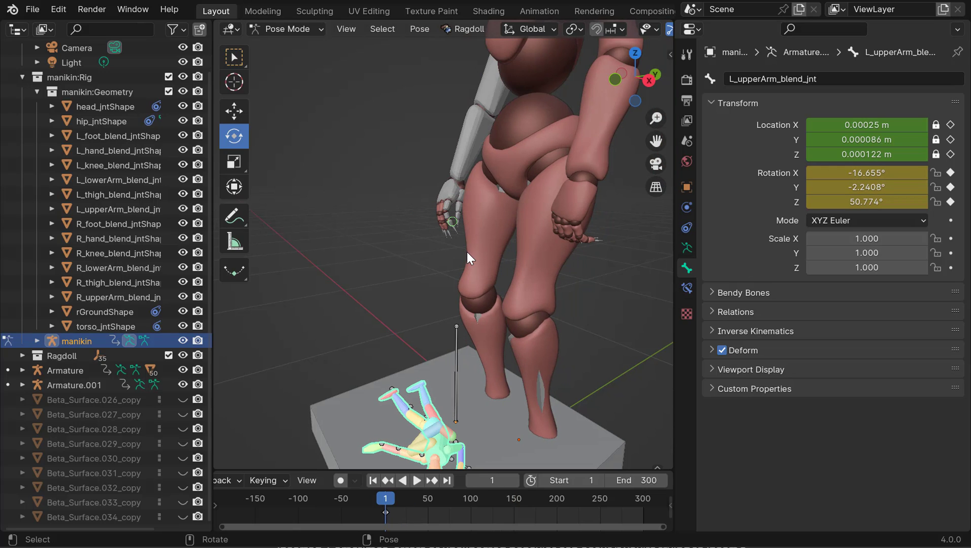
key(space)
key(Escape)
key(space)
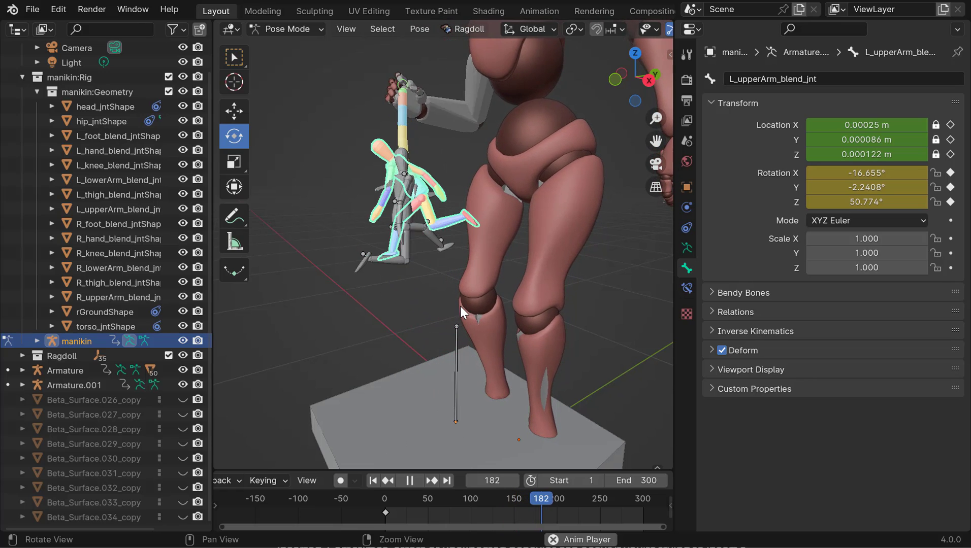
key(space)
alt+middle_drag(480, 308, 436, 309)
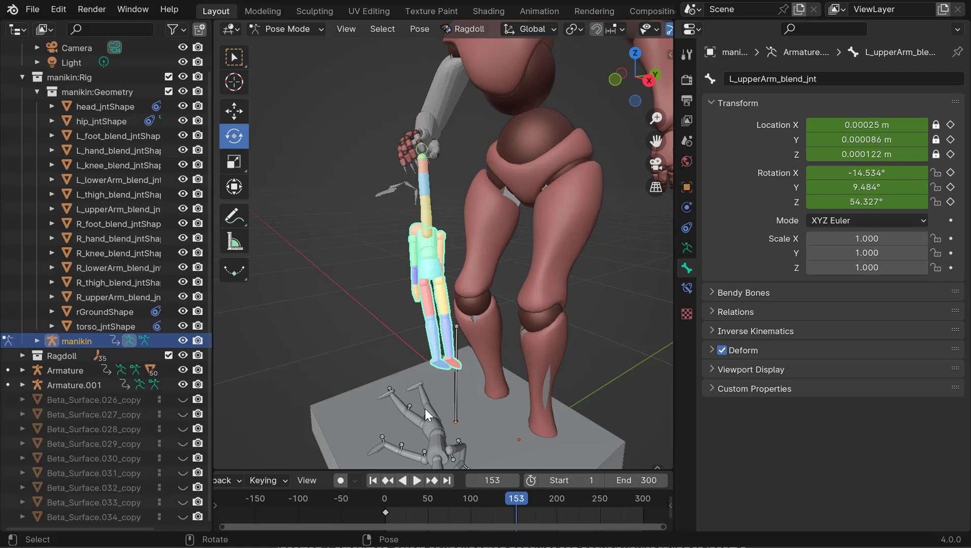
middle_drag(488, 327, 467, 331)
key(space)
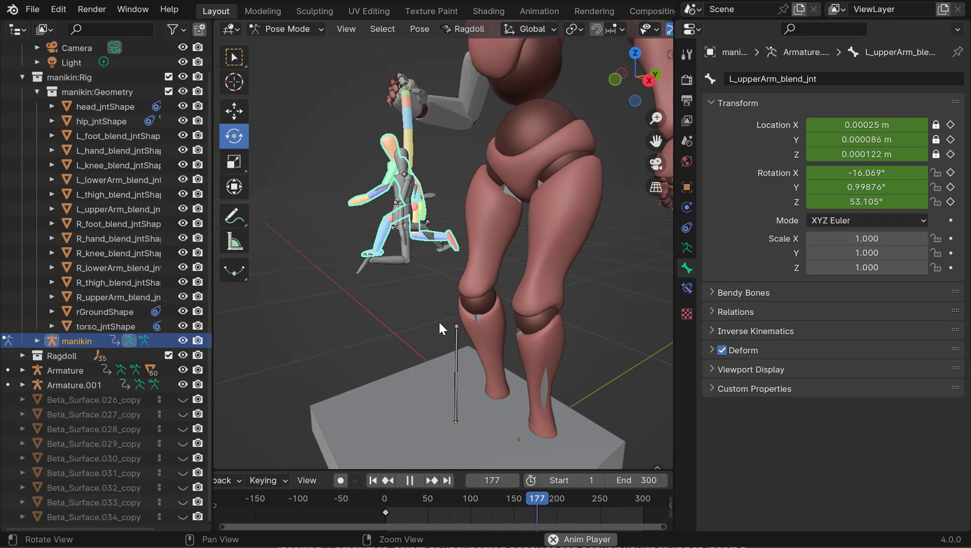
key(space)
- Select the manikin's hip bone at frame 171, switching to Object Mode and back to Pose Mode
middle_drag(466, 305, 460, 304)
click(398, 234)
alt+drag(416, 242, 393, 234)
alt+right_drag(394, 234, 373, 218)
alt+drag(401, 230, 401, 222)
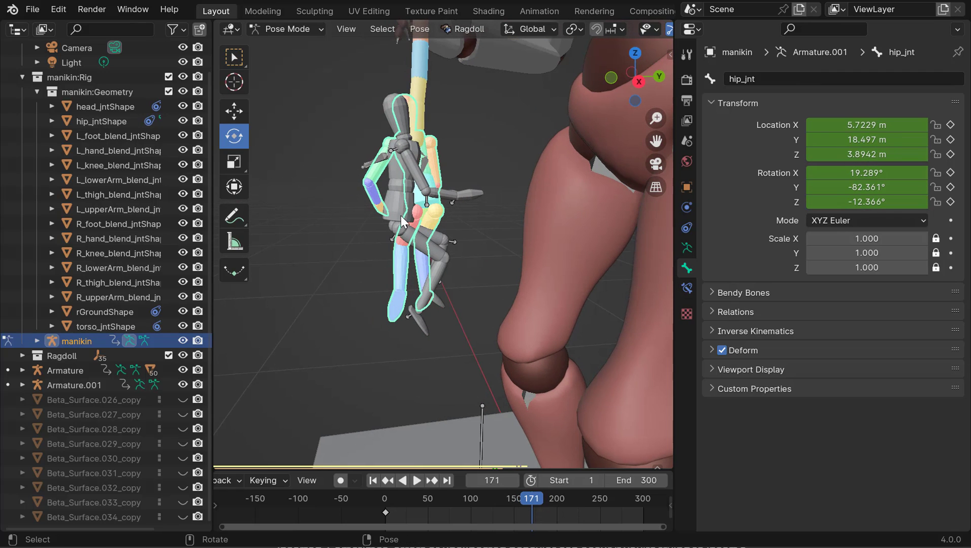
key(ctrl+Tab)
click(400, 216)
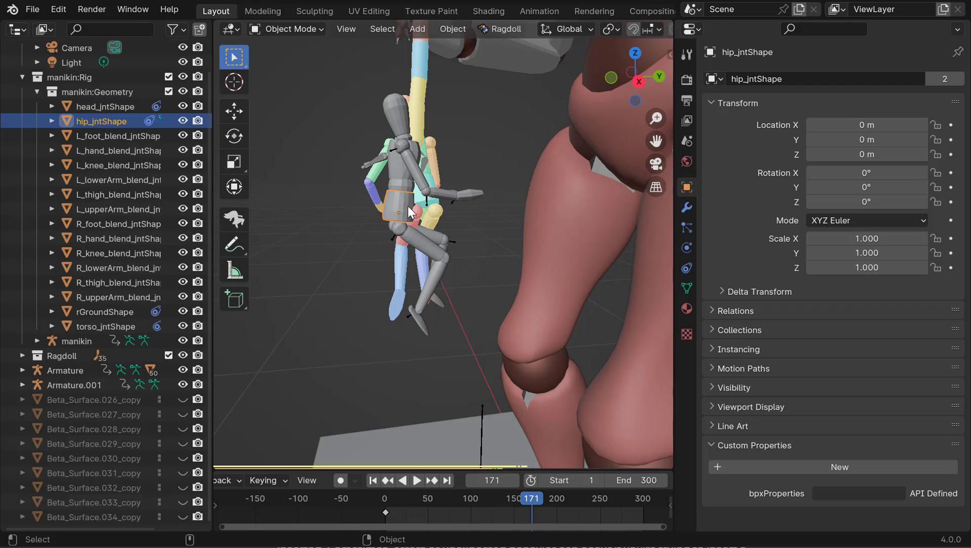
click(423, 205)
key(ctrl+Tab)
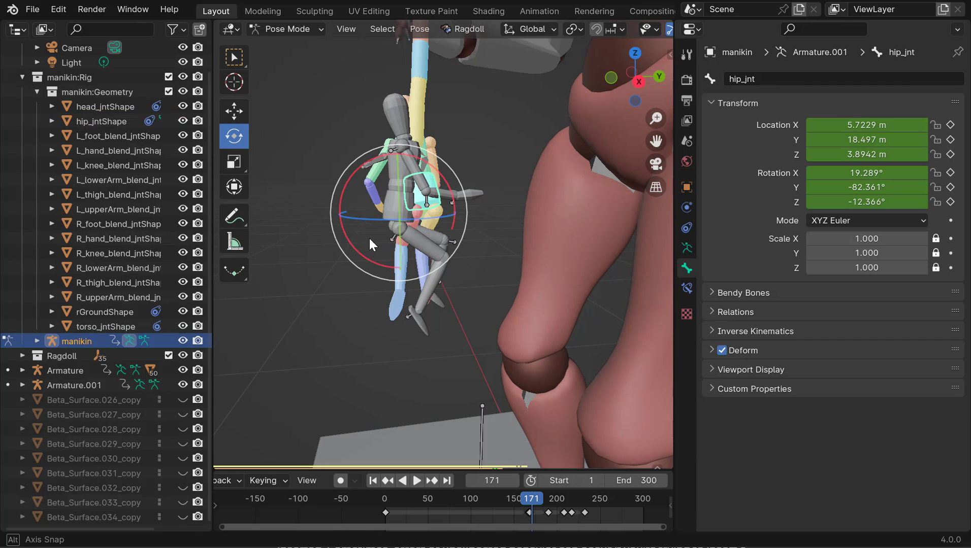
- Select the manikin's torso bone and compare its keyed pose with the simulated figure from several angles
middle_drag(369, 238, 378, 233)
alt+drag(422, 178, 481, 242)
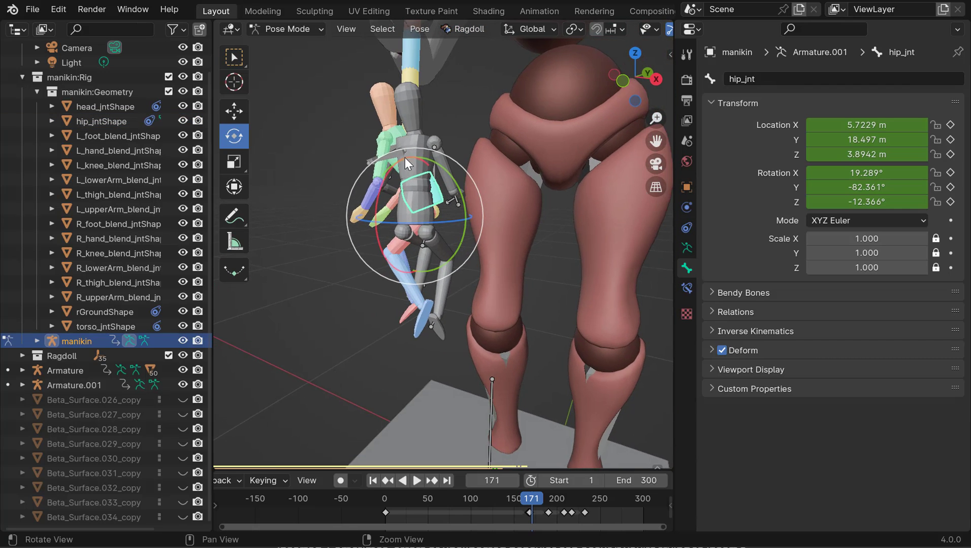
key(q)
alt+drag(405, 158, 397, 182)
click(399, 171)
key(e)
alt+drag(434, 218, 578, 224)
- Select the manikin's head bone and add a Ragdoll Pin constraint to it
key(q)
alt+drag(441, 174, 478, 191)
click(391, 117)
key(e)
middle_drag(478, 191, 459, 159)
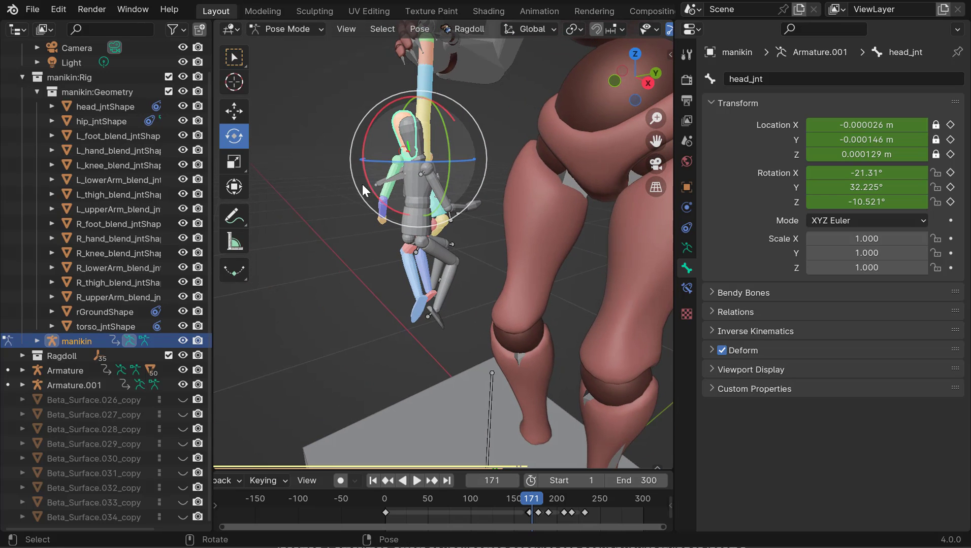
middle_drag(507, 179, 464, 183)
click(461, 29)
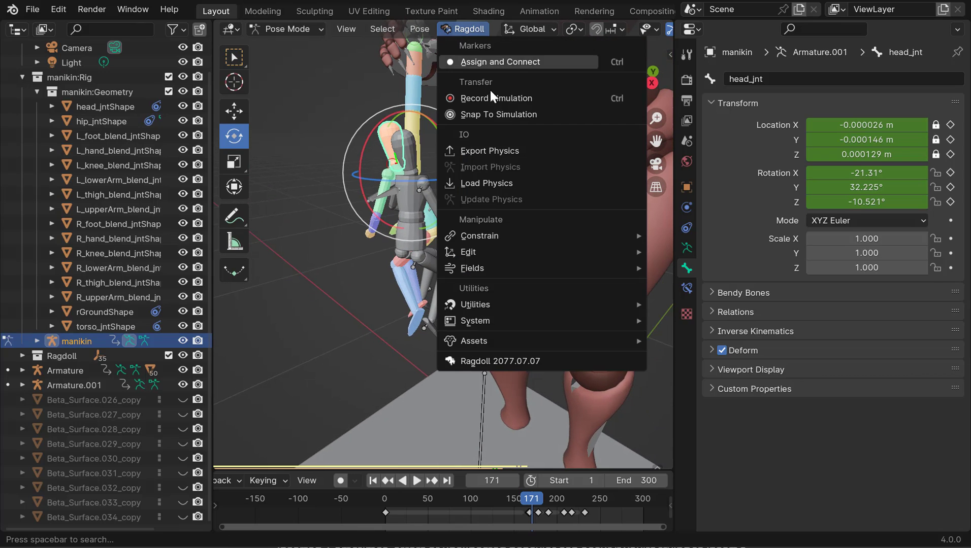
mouse_move(481, 236)
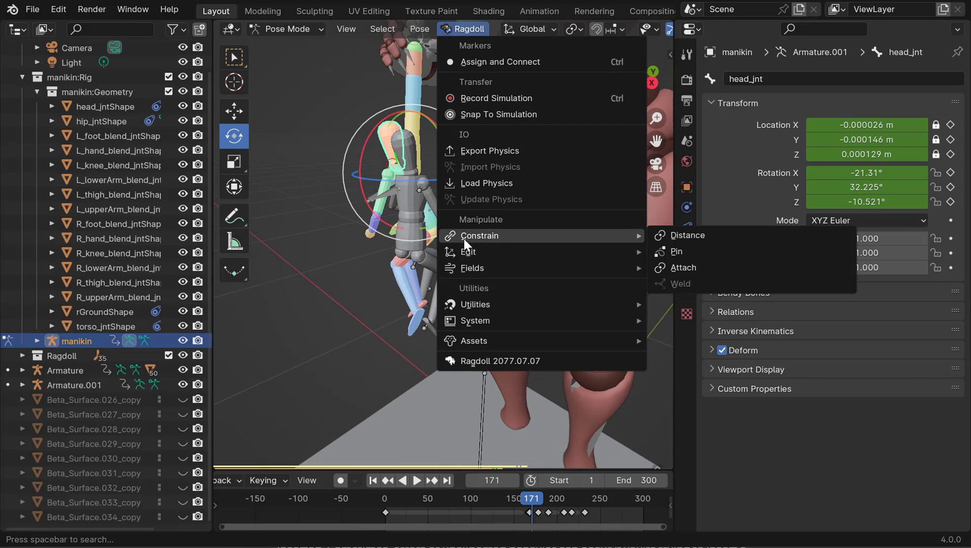
click(675, 252)
- Return to frame 1 and briefly play the simulation to check the new head pin's effect
mouse_move(425, 237)
middle_down()
mouse_move(451, 222)
mouse_move(359, 209)
mouse_move(569, 211)
mouse_move(416, 207)
mouse_move(426, 223)
middle_up()
middle_drag(483, 303, 521, 290)
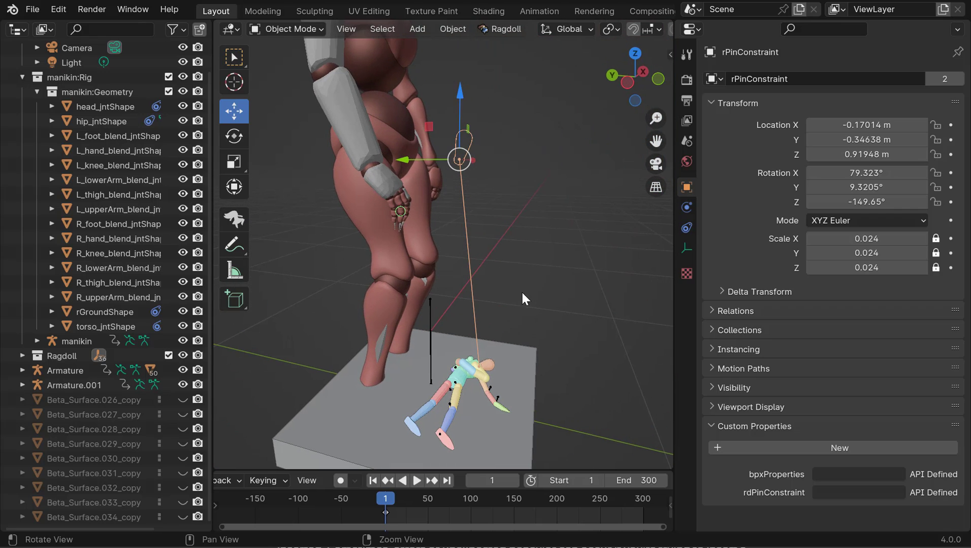
key(space)
alt+drag(506, 308, 340, 269)
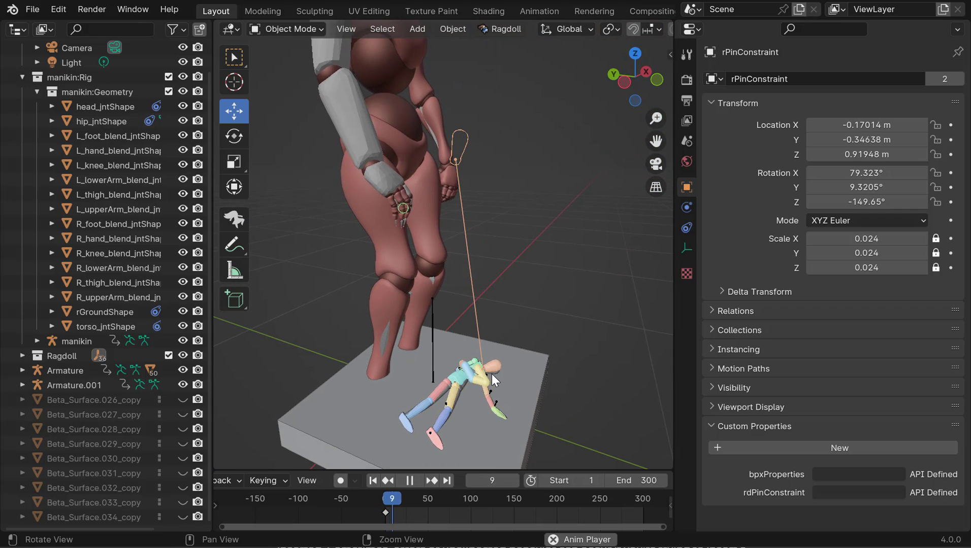
key(Escape)
key(Escape)
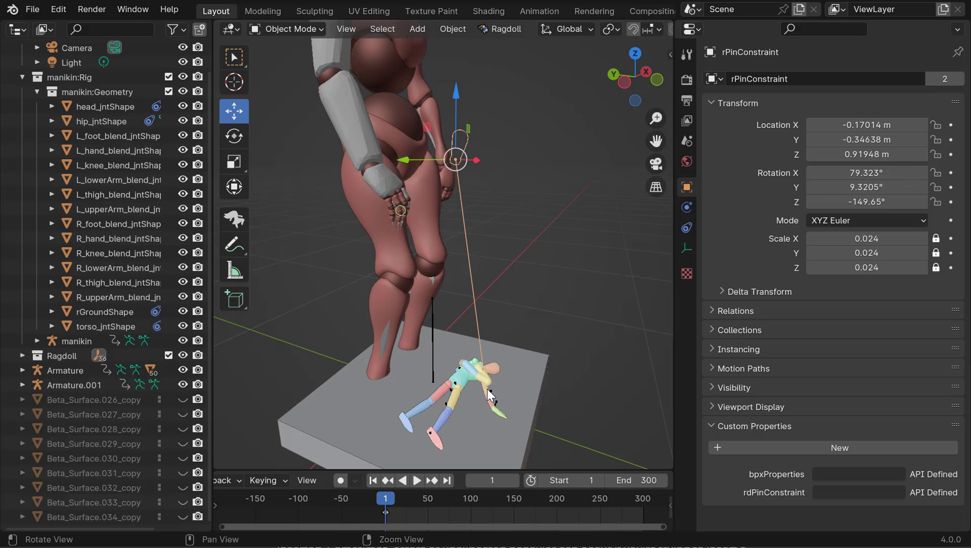
key(space)
key(Escape)
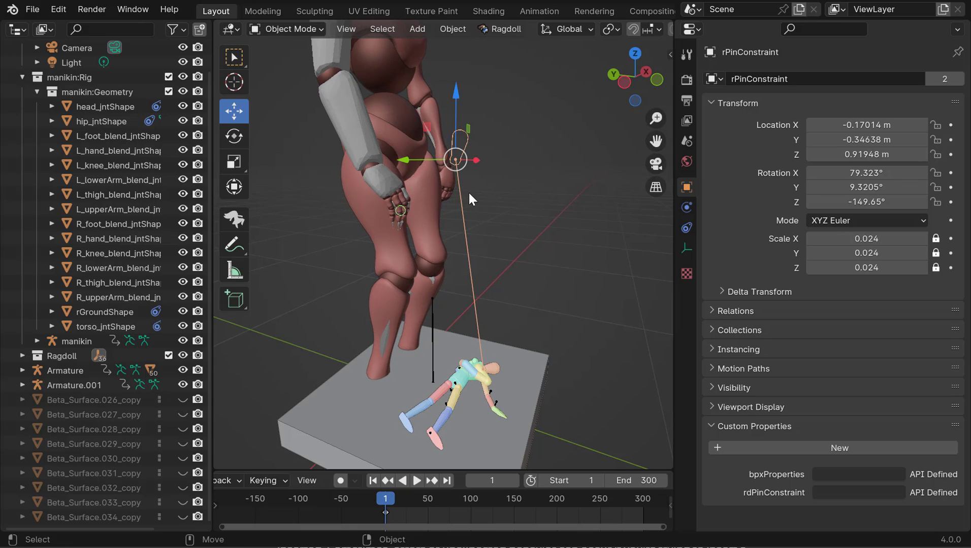
- Set the head pin constraint's Rotate Stiffness to 1.000 and play the simulation
click(686, 207)
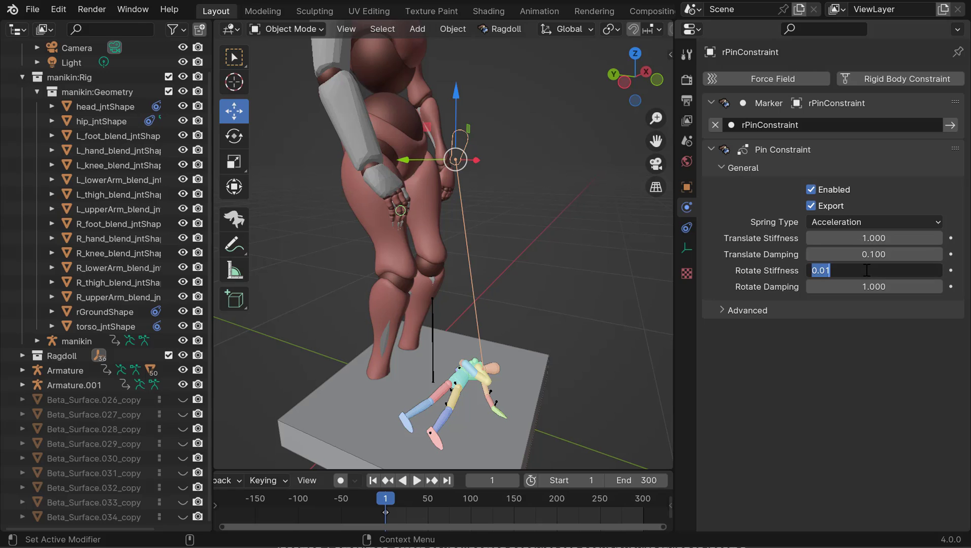
key(space)
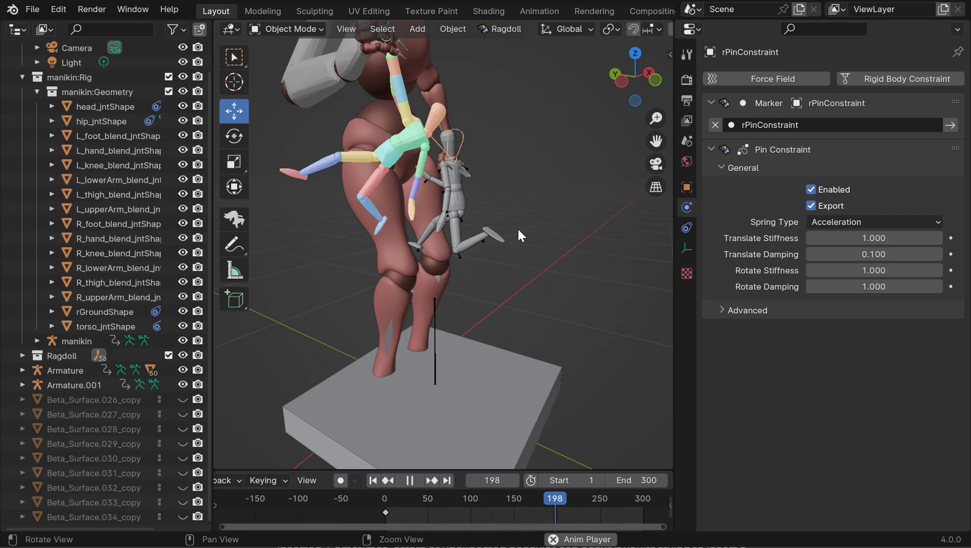
- Set the pin constraint's Translate Stiffness to 0.000 and replay the simulation from frame 1, viewing it from the giant's front
key(space)
drag(557, 234, 159, 241)
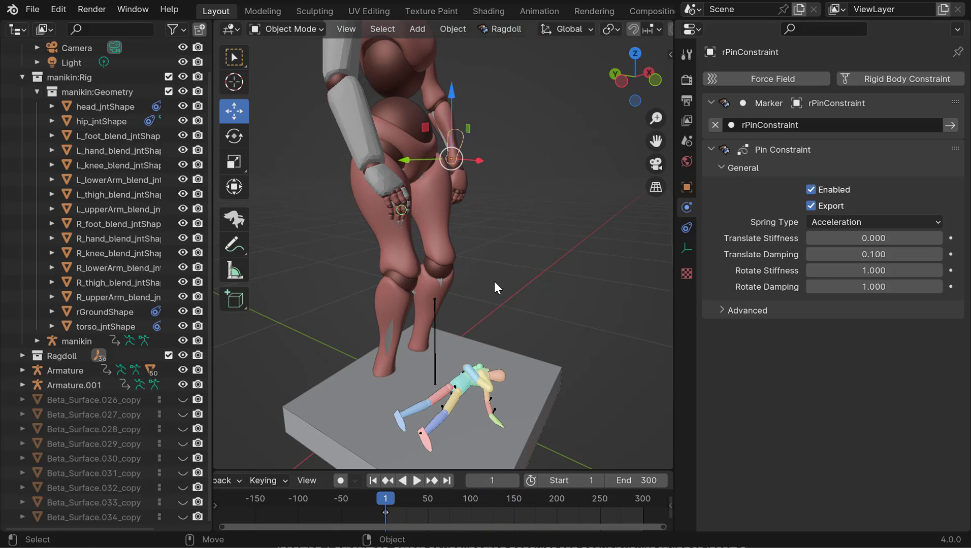
key(space)
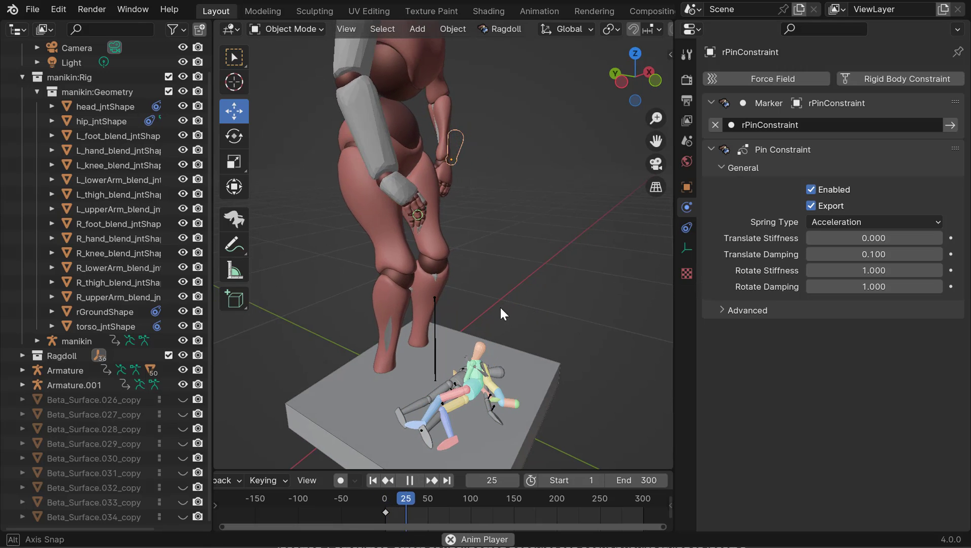
middle_drag(499, 308, 389, 236)
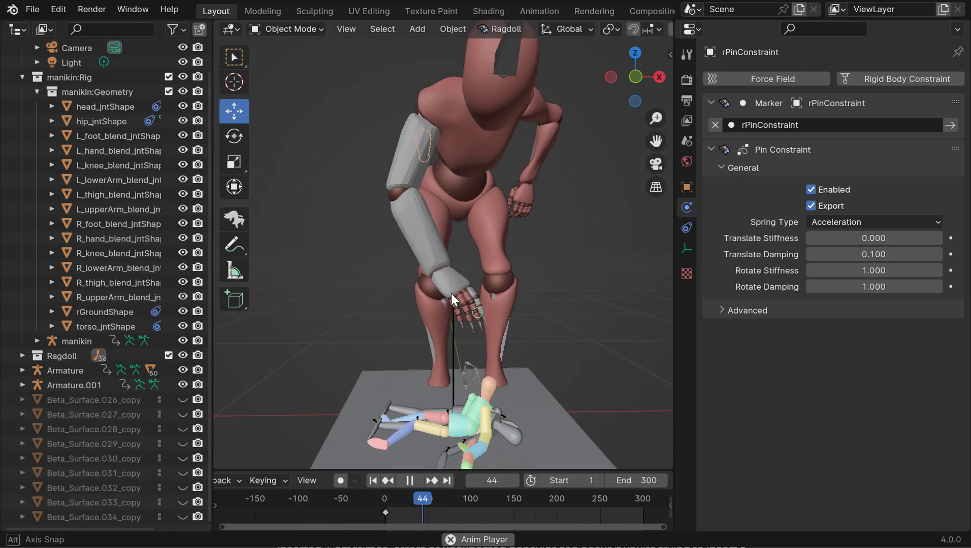
- Replay the simulation through the grab and lift to examine how the head pin affects the manikin
key(space)
alt+drag(450, 294, 429, 277)
key(space)
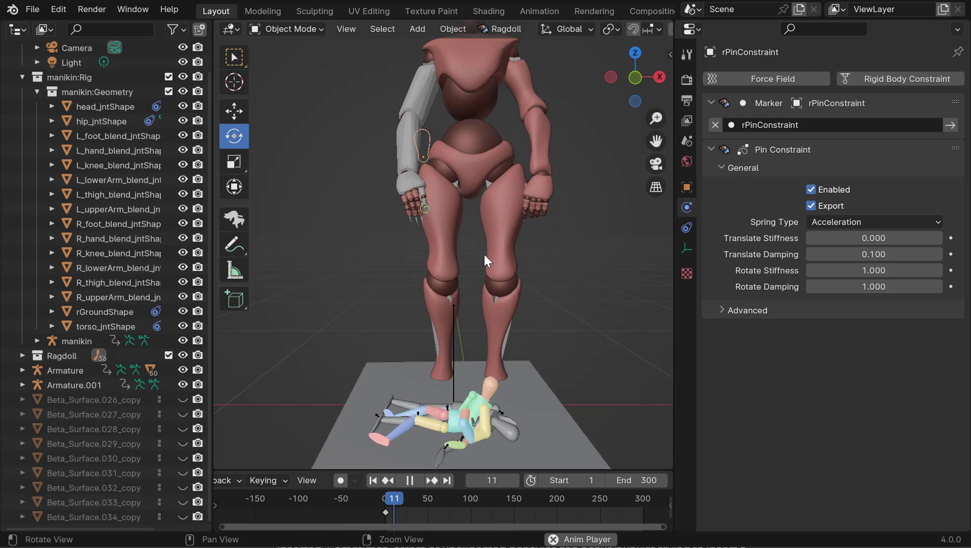
alt+drag(483, 253, 496, 253)
key(space)
middle_drag(529, 208, 489, 208)
key(r)
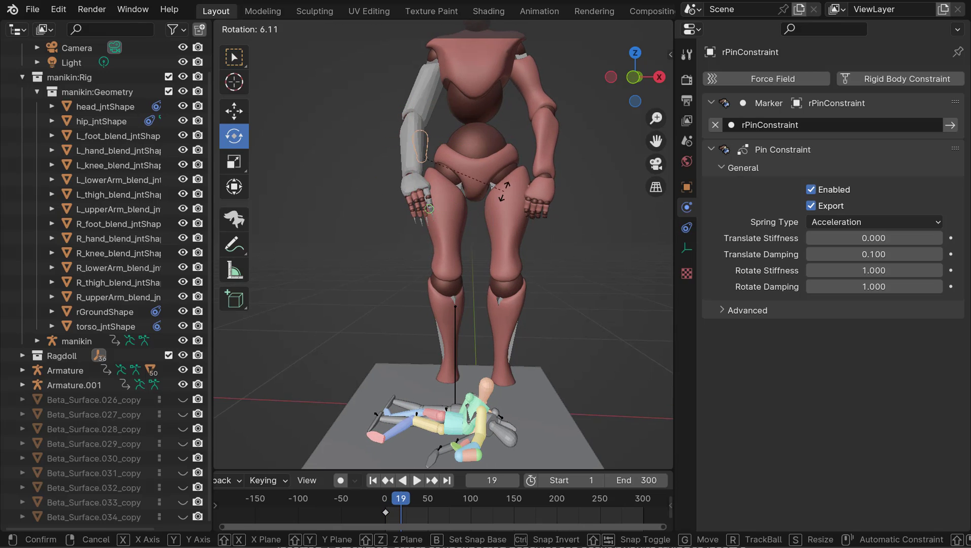
right_click(472, 204)
key(space)
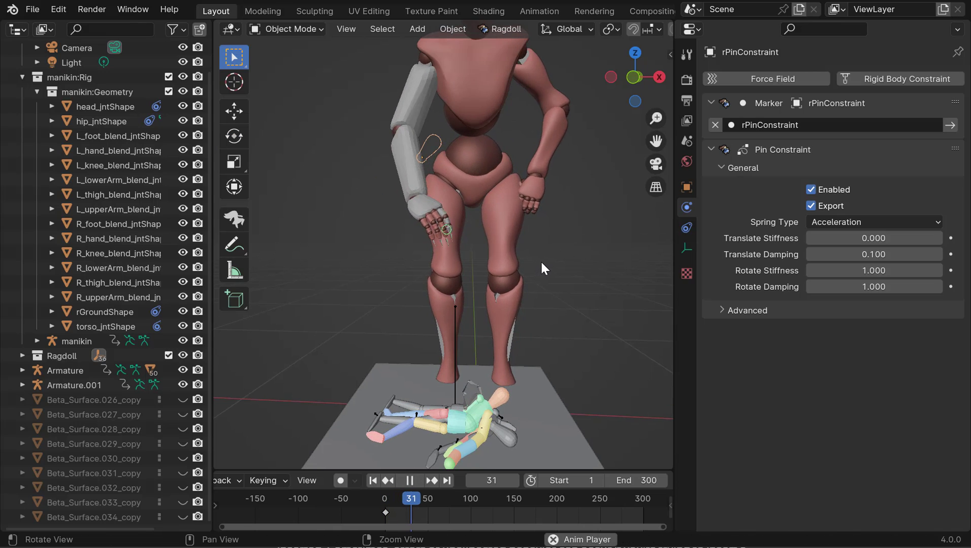
key(shift+space)
key(r)
key(space)
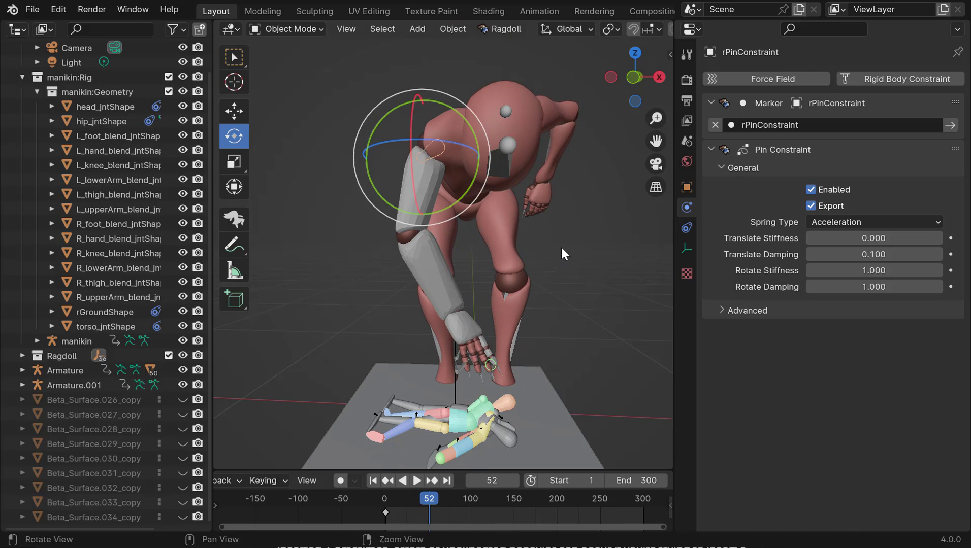
key(space)
key(r)
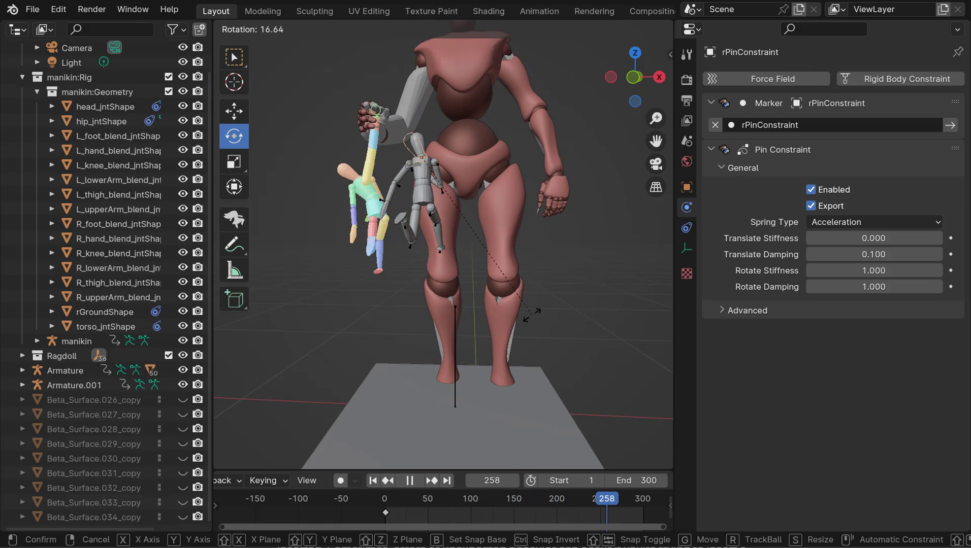
click(509, 324)
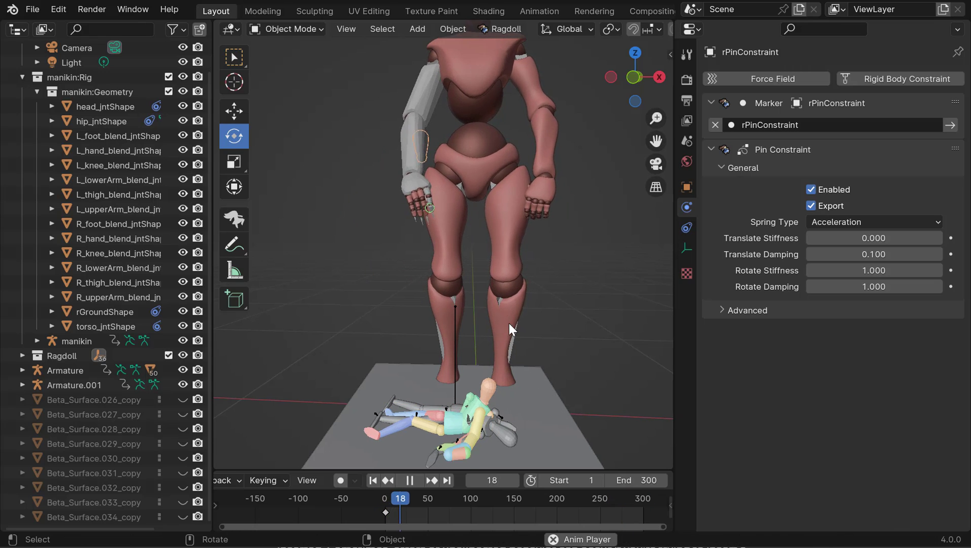
- Return to frame 1 and move the head pin constraint out to the side, clear of the giant's gray arm
key(alt+v)
key(alt+shift+v)
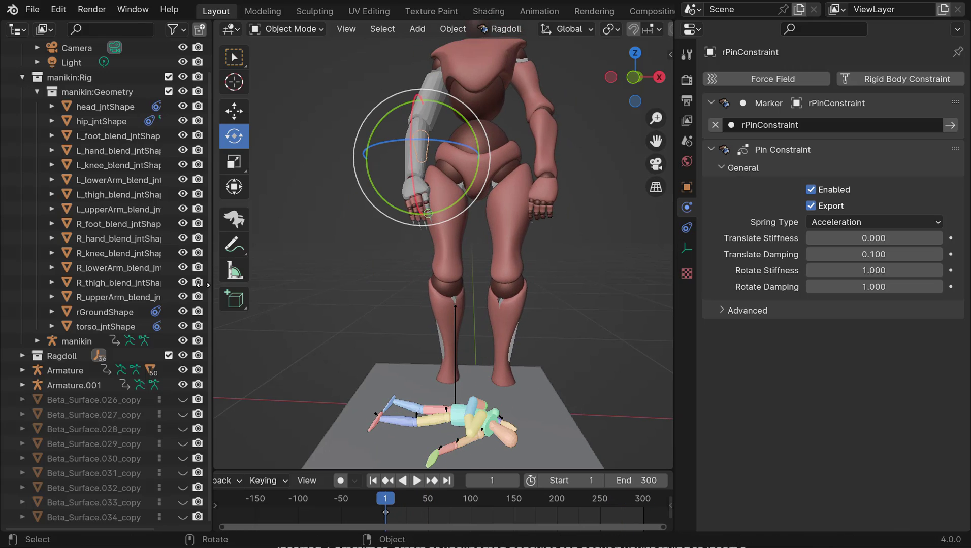
alt+drag(515, 201, 337, 184)
drag(467, 259, 506, 245)
key(w)
middle_drag(513, 267, 554, 375)
alt+drag(543, 343, 540, 343)
middle_drag(539, 344, 549, 306)
key(e)
key(w)
middle_drag(486, 335, 512, 308)
alt+drag(511, 307, 536, 294)
middle_drag(536, 295, 538, 292)
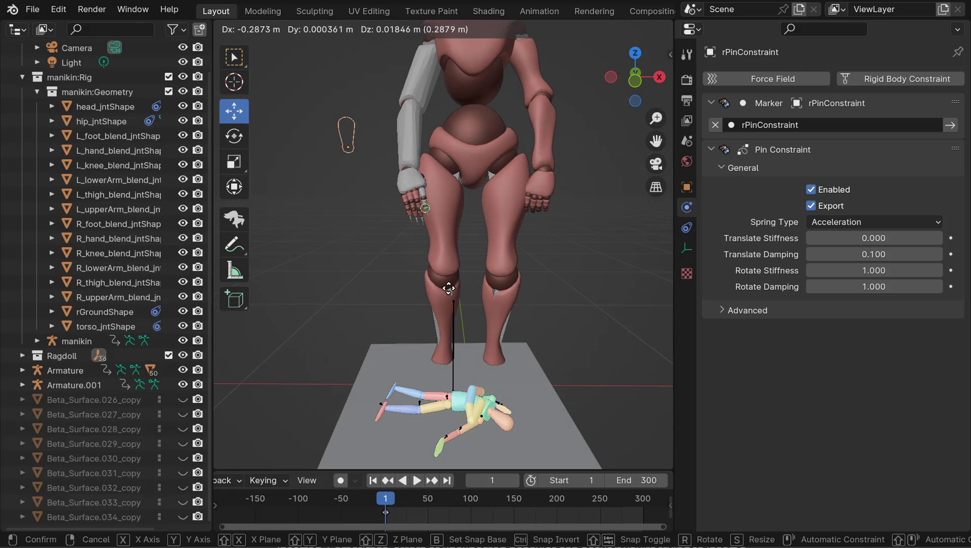
middle_drag(449, 288, 448, 288)
alt+drag(449, 288, 538, 242)
middle_drag(538, 241, 484, 262)
alt+drag(483, 262, 561, 342)
- Play the lift, set the head pin constraint's Rotate Stiffness to 0.000, and replay the simulation
key(space)
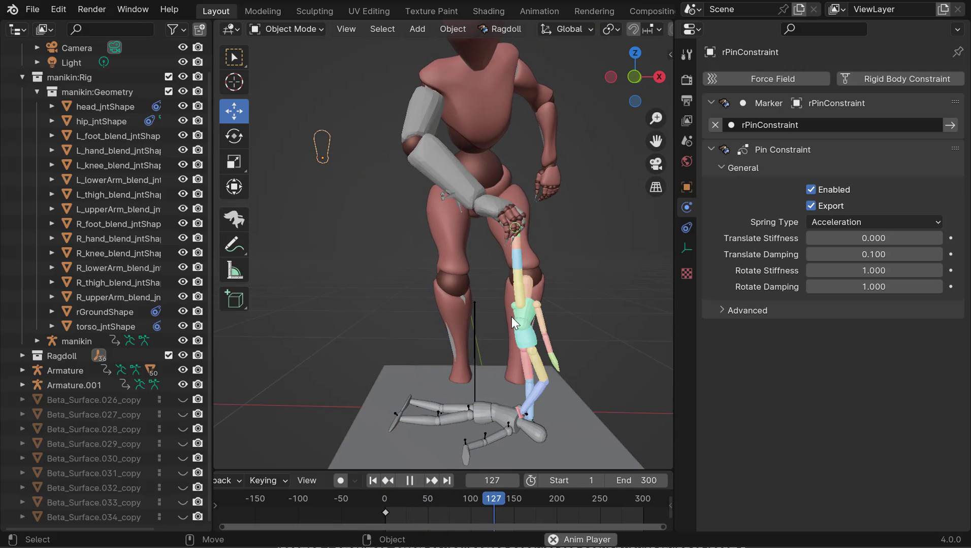
key(space)
drag(527, 334, 440, 324)
drag(495, 341, 413, 276)
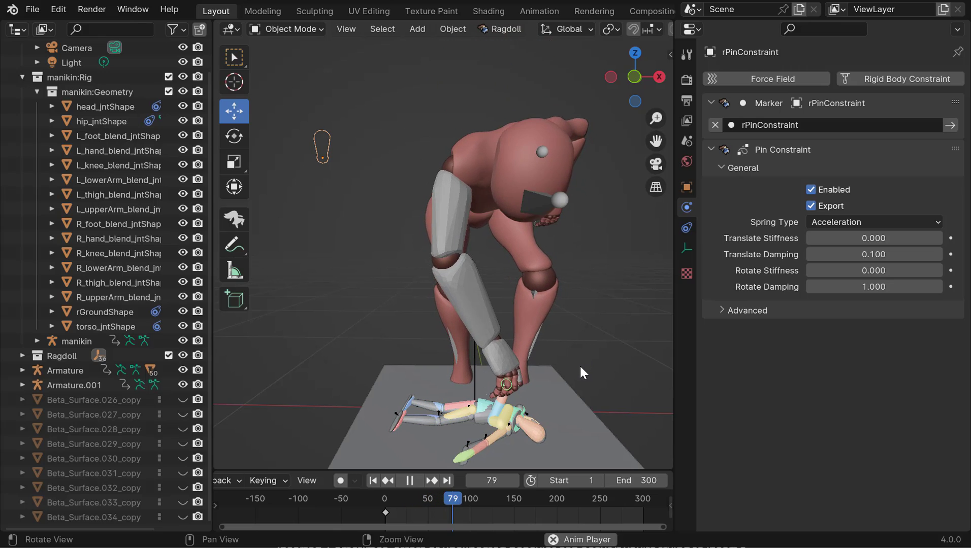
key(space)
- Step frame by frame between about frames 101 and 105 to find where the manikin's head leaves the ground
key(Left)
key(Left)
key(Left)
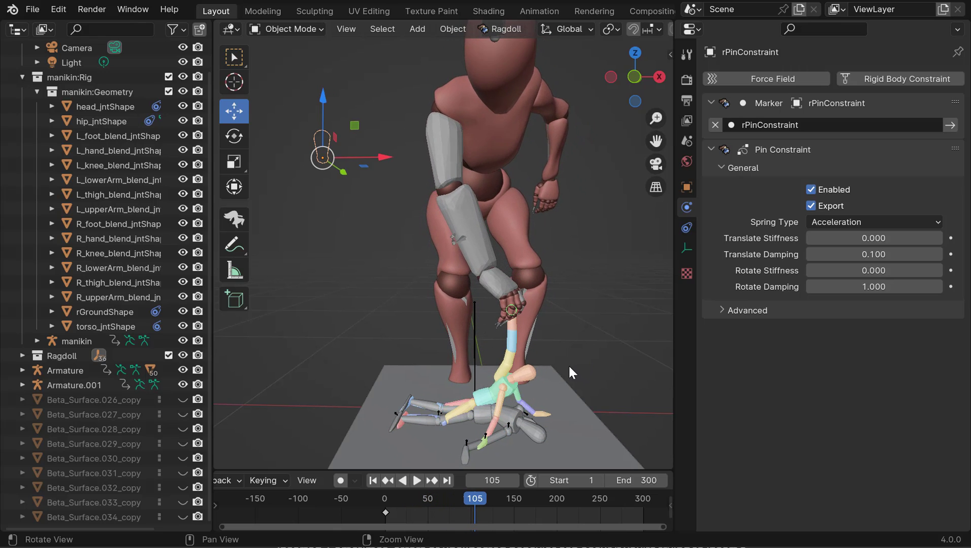
key(Left)
key(Left)
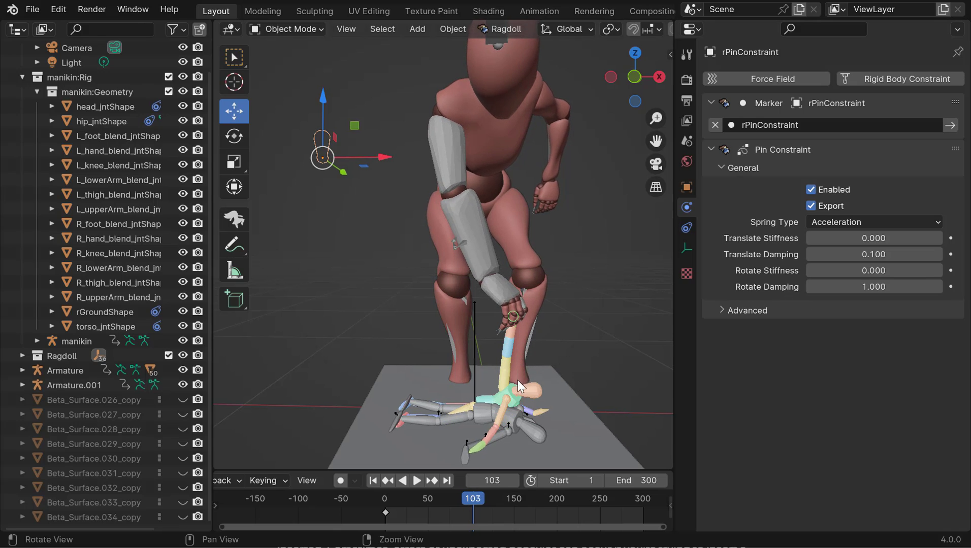
key(Right)
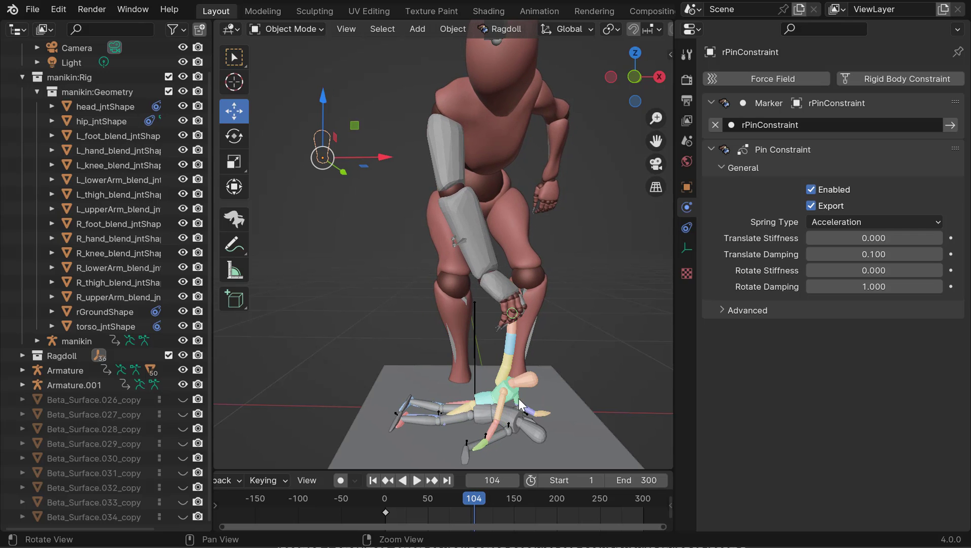
key(Right)
key(Right)
key(Left)
key(Left)
key(Left)
key(Left)
key(Left)
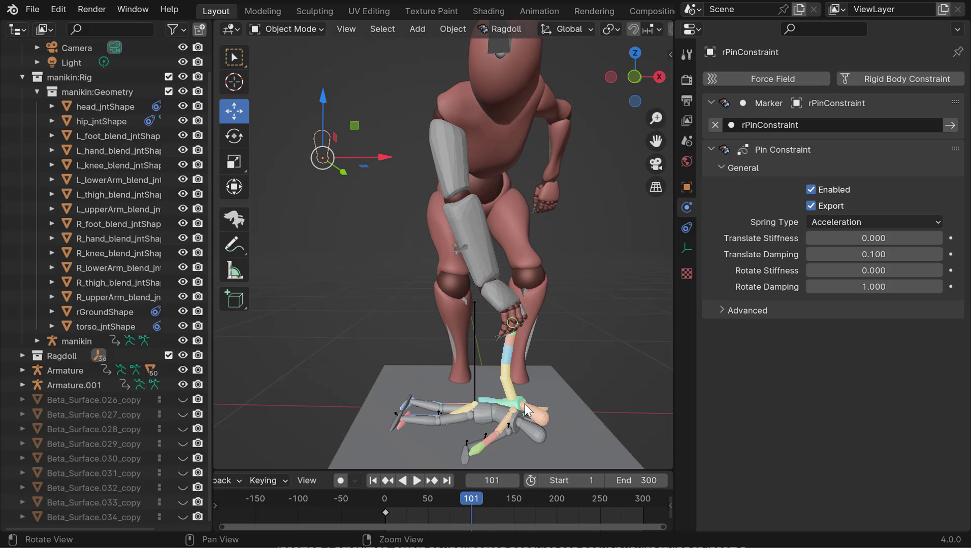
key(Right)
key(Right)
key(Right)
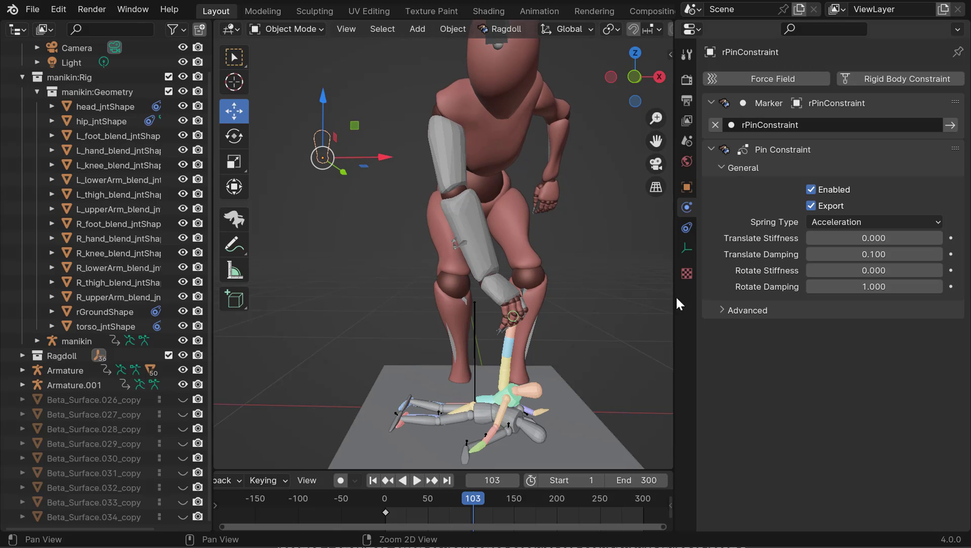
- Key the head pin's Rotate Stiffness at 0.000 on frame 103 and at 0.010 on frame 108
key(Right)
key(Right)
key(Right)
key(Right)
key(Right)
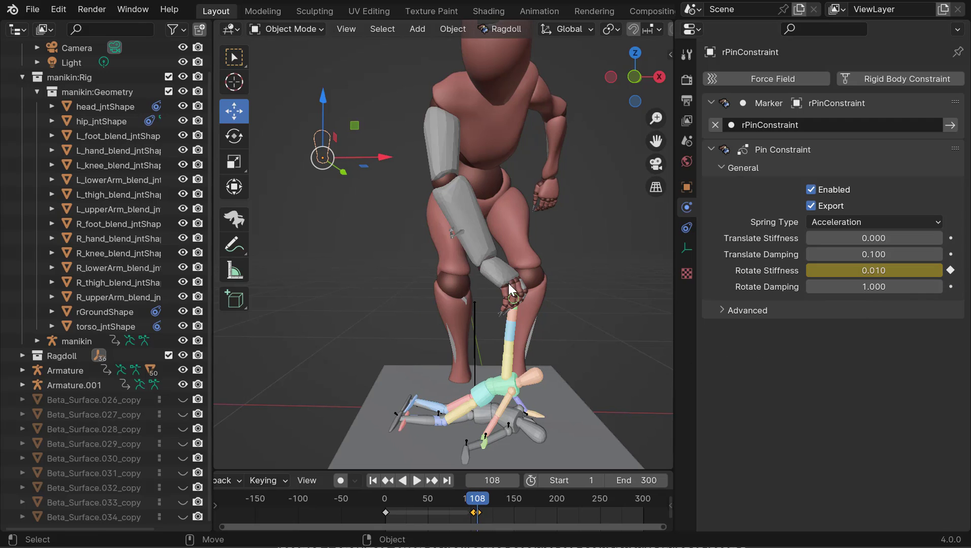
- Replay and scrub the lift repeatedly to judge the timing of the keyed Rotate Stiffness
key(space)
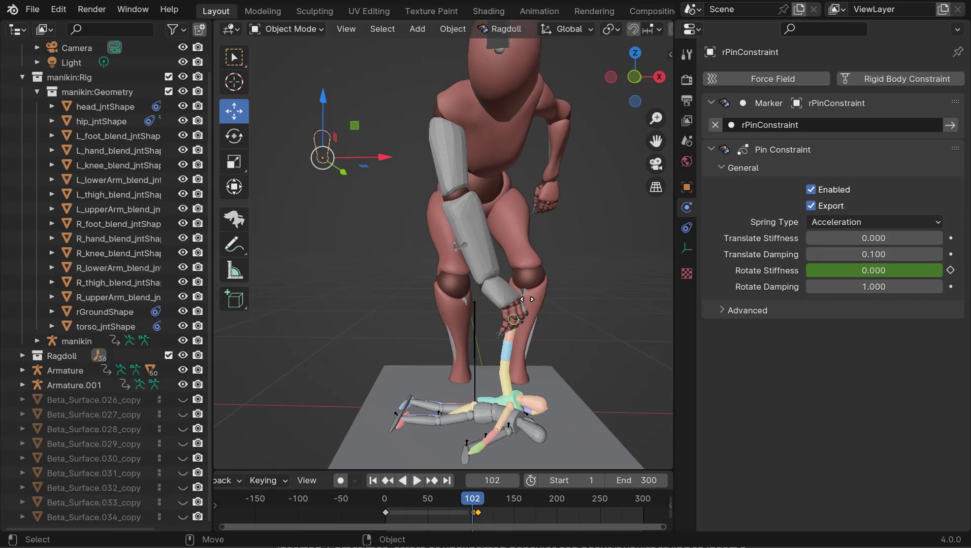
key(space)
drag(546, 348, 267, 295)
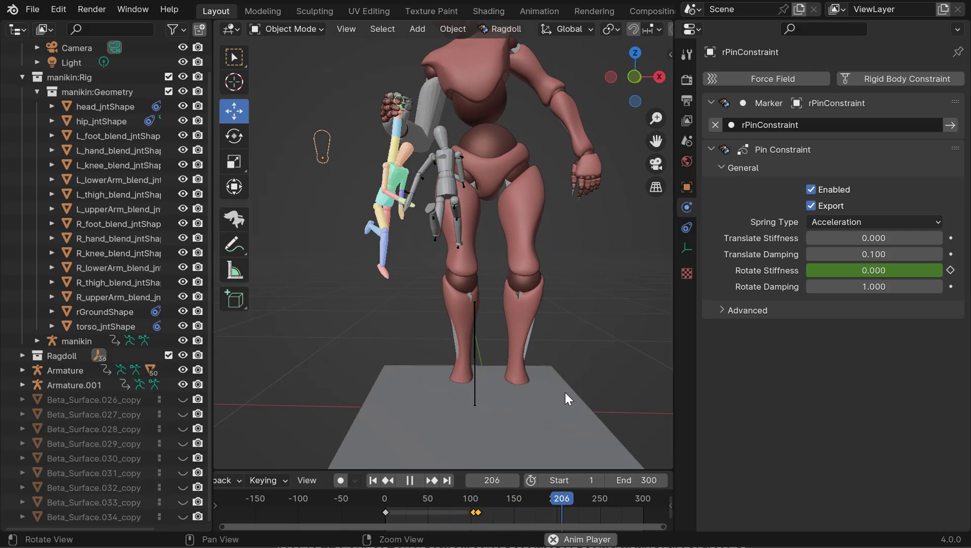
key(space)
drag(565, 322, 325, 312)
key(space)
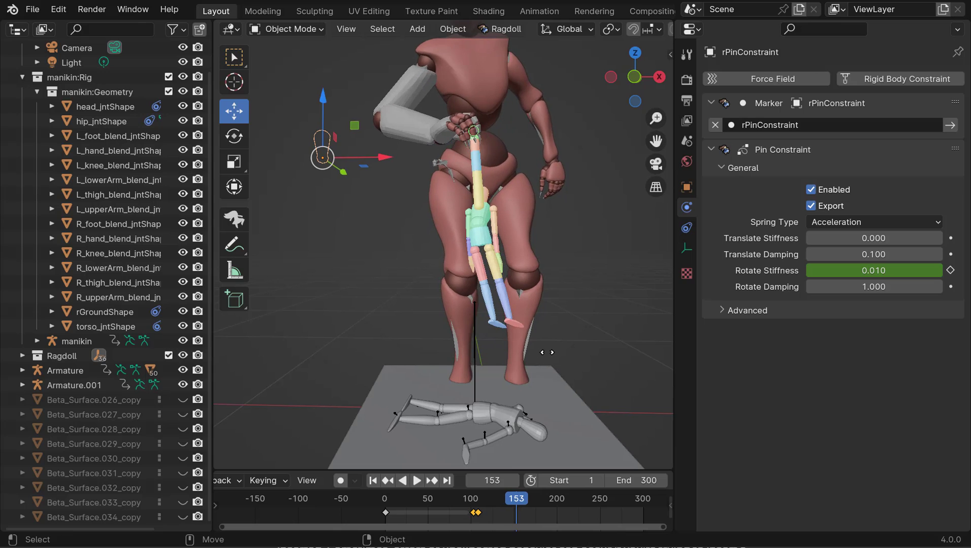
drag(547, 353, 476, 354)
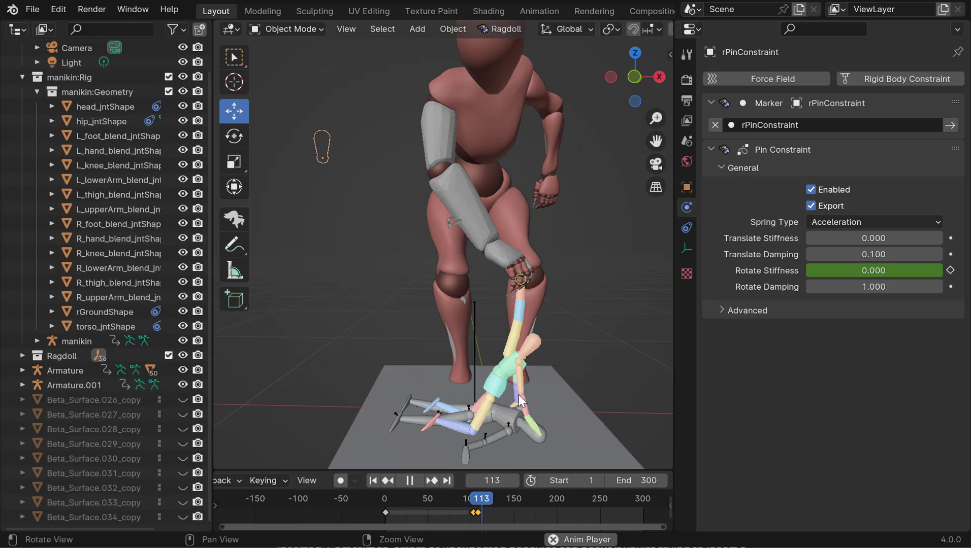
key(alt+v)
mouse_move(542, 375)
mouse_down()
mouse_move(530, 369)
mouse_move(529, 378)
mouse_up()
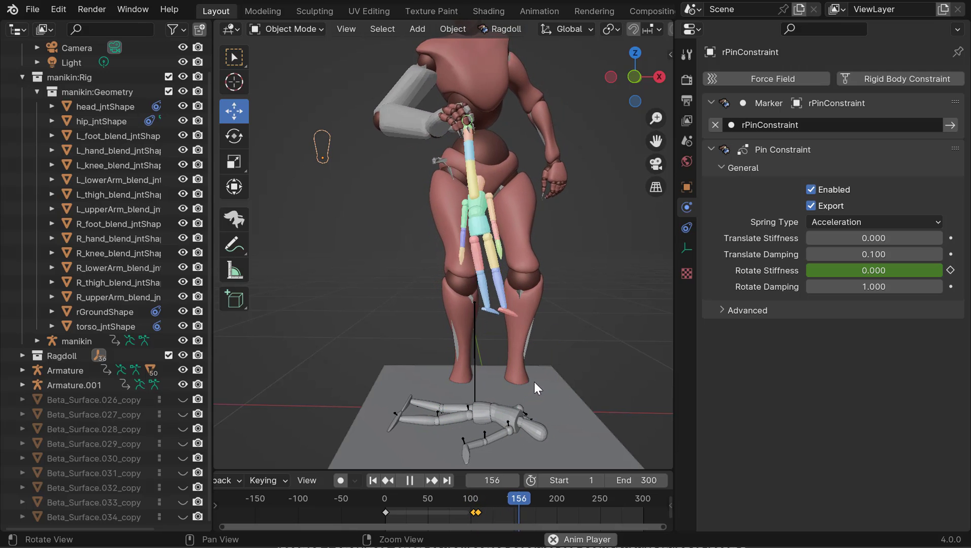
key(alt+v)
drag(524, 361, 473, 376)
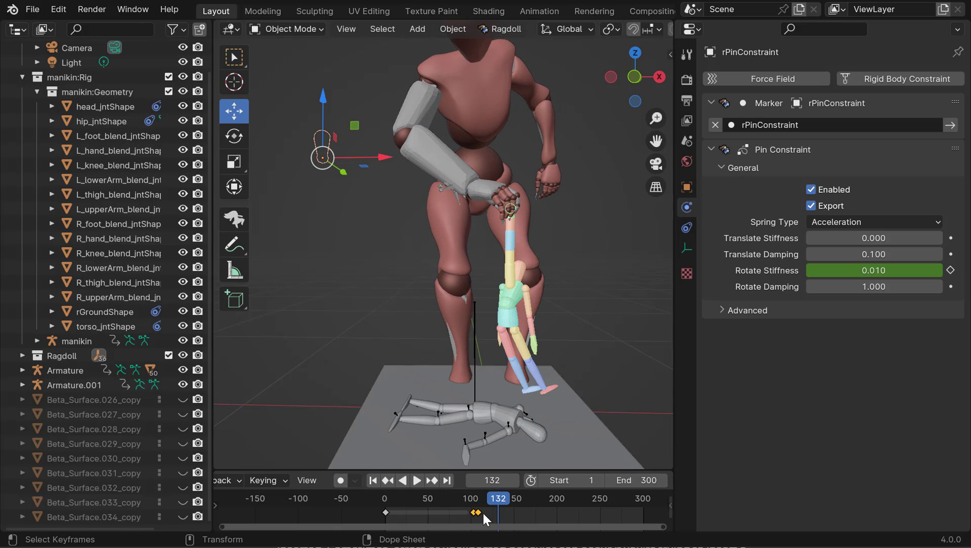
- Shift the two Rotate Stiffness keyframes about 24 frames later, ending near frame 132, and replay the lift
drag(478, 517, 506, 512)
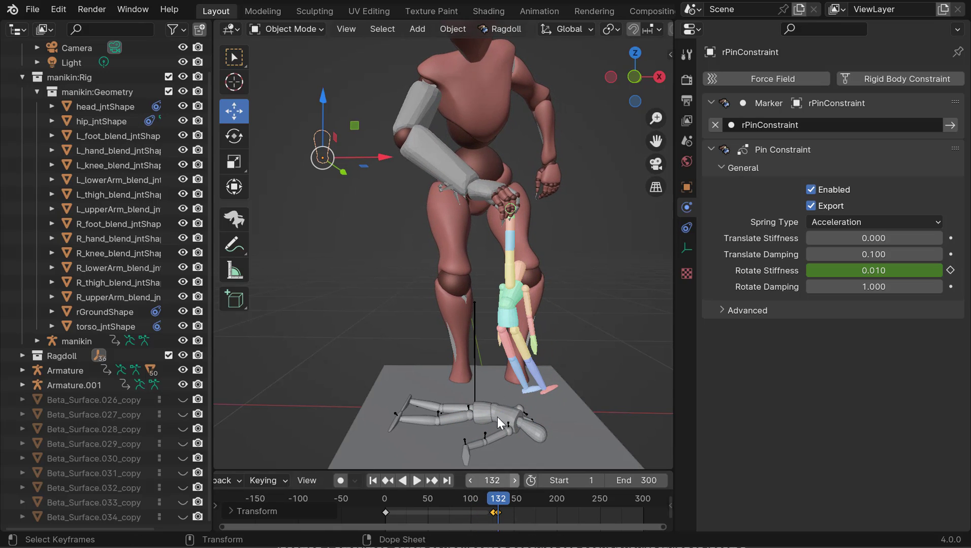
key(shift+ctrl+space)
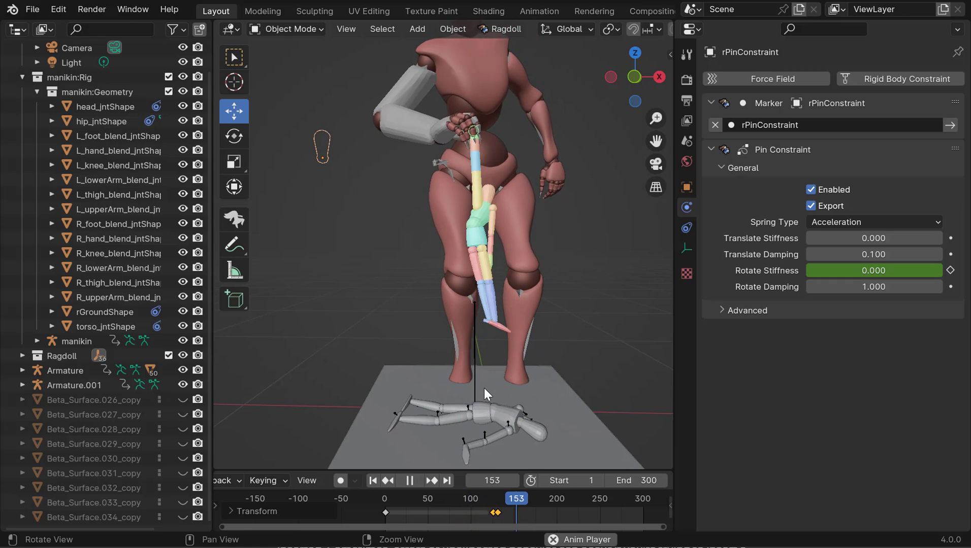
key(alt+v)
drag(447, 342, 479, 343)
key(alt+v)
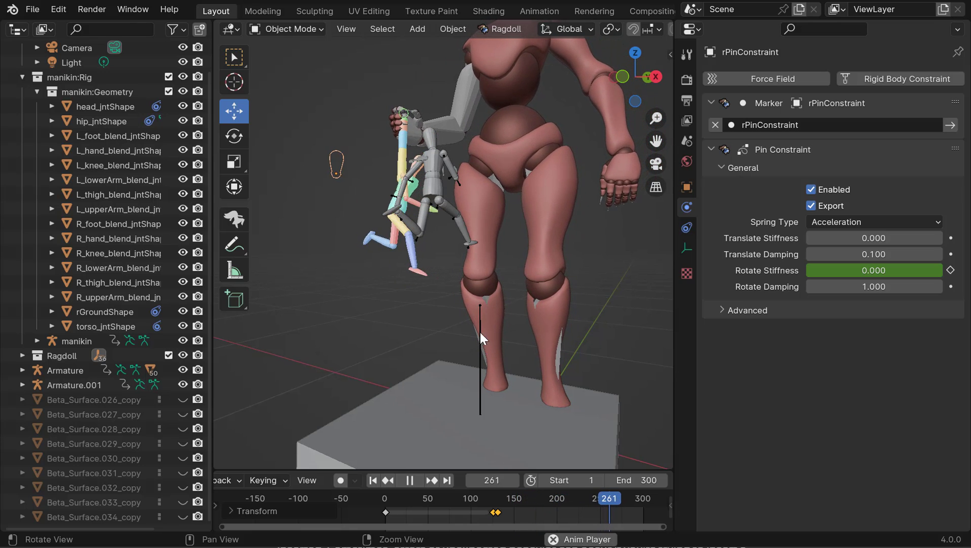
- Replay the simulation from an angled view to examine the head and body motion with the shifted keyframes
key(alt+v)
drag(495, 335, 417, 330)
middle_drag(358, 321, 249, 311)
key(alt+v)
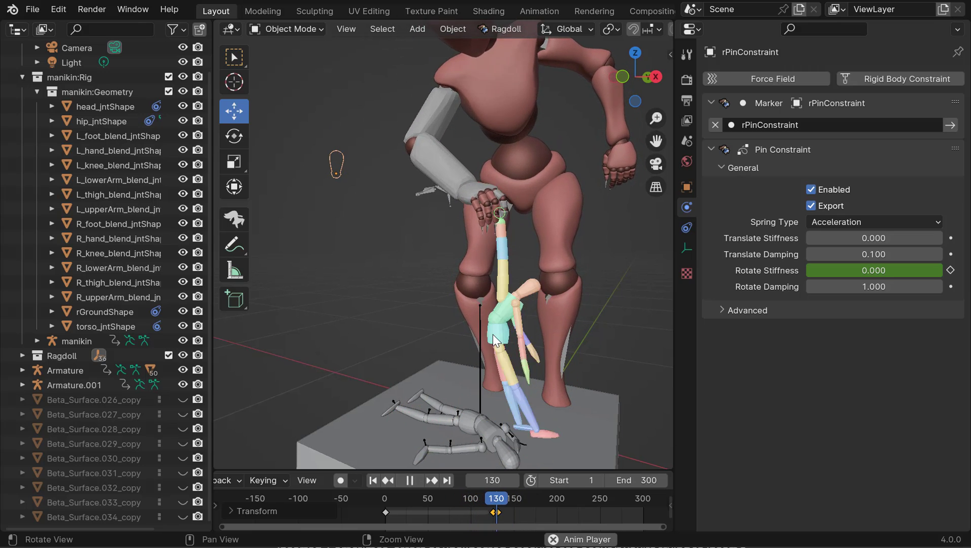
key(alt+v)
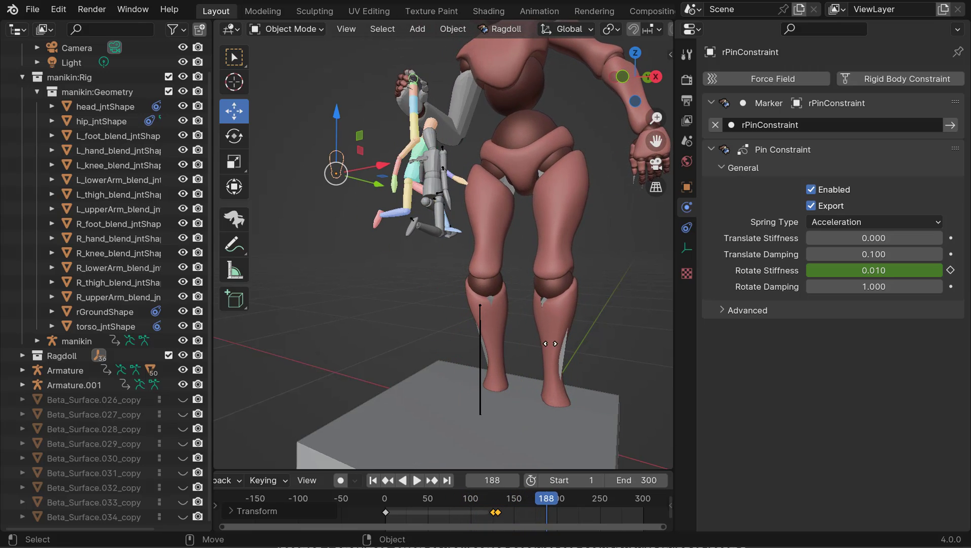
middle_drag(551, 340, 436, 340)
key(alt+v)
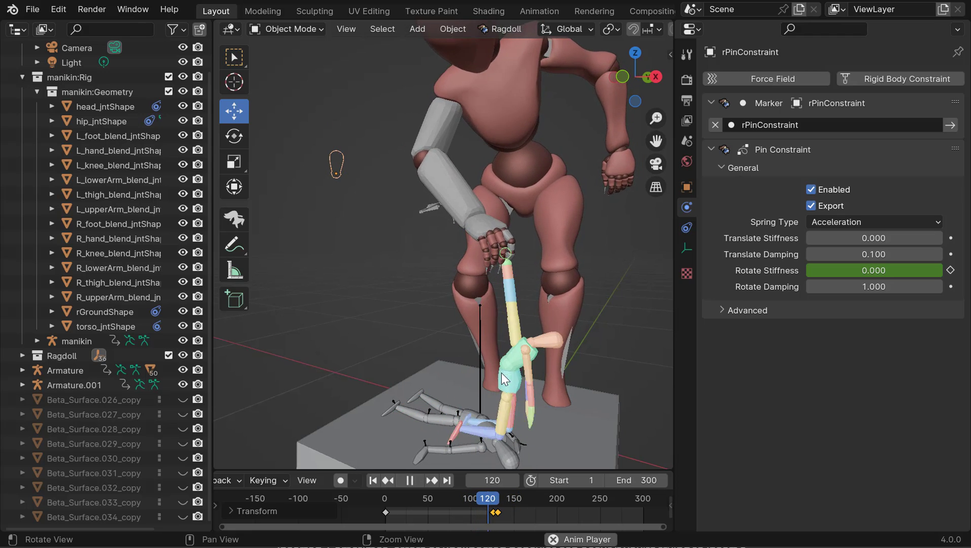
key(alt+v)
middle_drag(521, 311, 512, 318)
key(space)
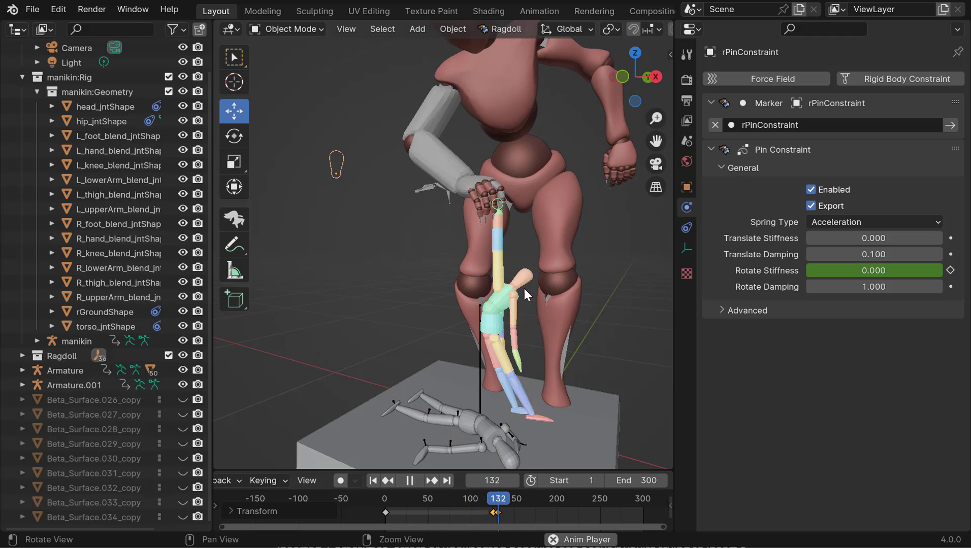
key(alt+v)
middle_drag(494, 247, 21, 224)
key(space)
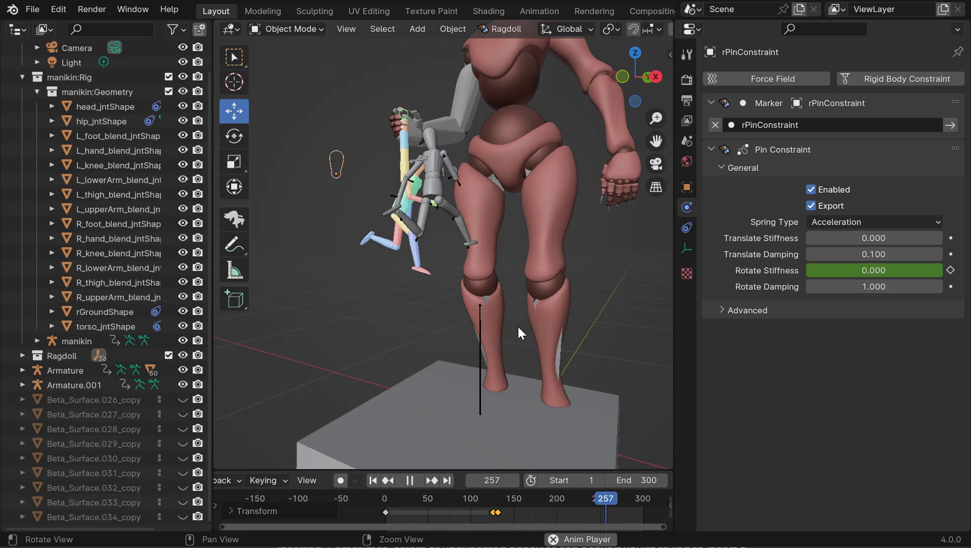
- Inspect the hanging manikin's kicking pose up close around frames 247 to 252
key(space)
alt+middle_drag(517, 324, 529, 343)
drag(548, 332, 496, 333)
mouse_move(496, 333)
alt+mouse_down()
mouse_move(529, 327)
mouse_move(498, 316)
alt+mouse_up()
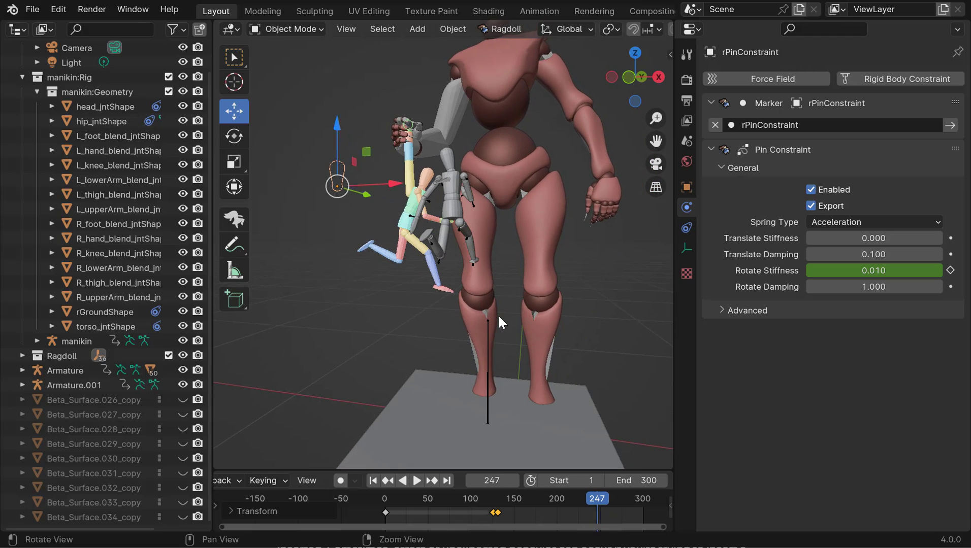
alt+right_drag(498, 316, 526, 331)
alt+drag(526, 330, 506, 318)
drag(506, 318, 437, 330)
key(space)
key(space)
key(space)
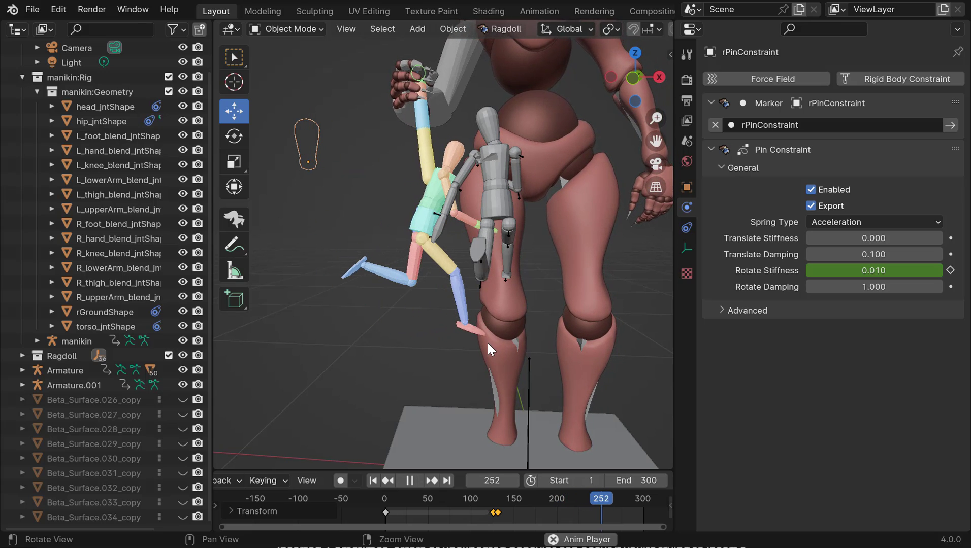
key(space)
alt+drag(541, 300, 506, 314)
alt+middle_drag(506, 313, 495, 327)
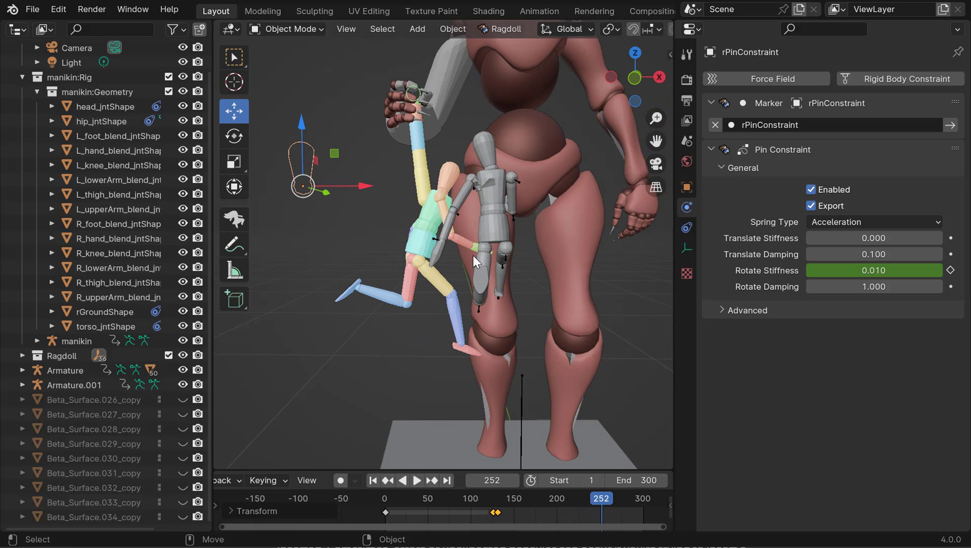
- Expand the Ragdoll collection and select the manikin's hip group, manikin:hip_jnt_rGroupShape
click(23, 356)
click(94, 384)
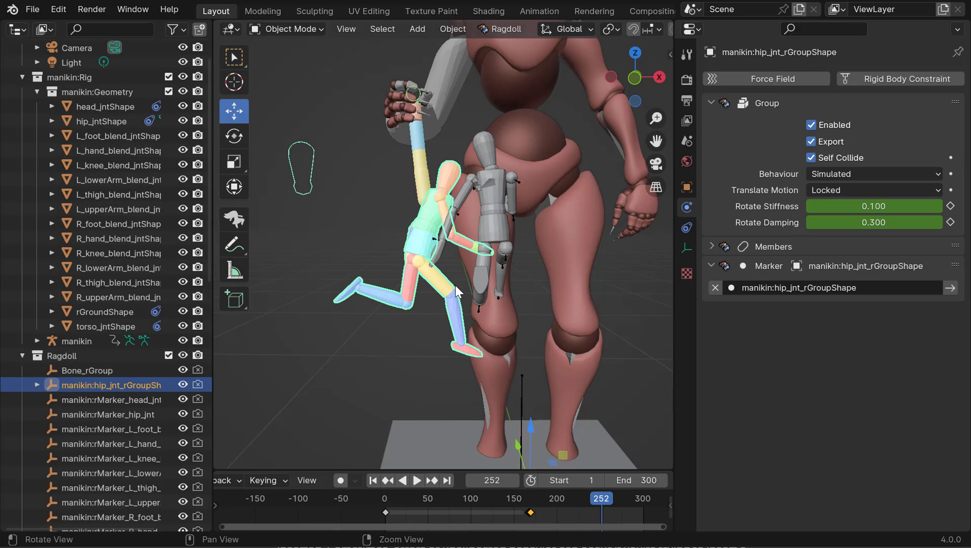
alt+middle_drag(455, 285, 457, 292)
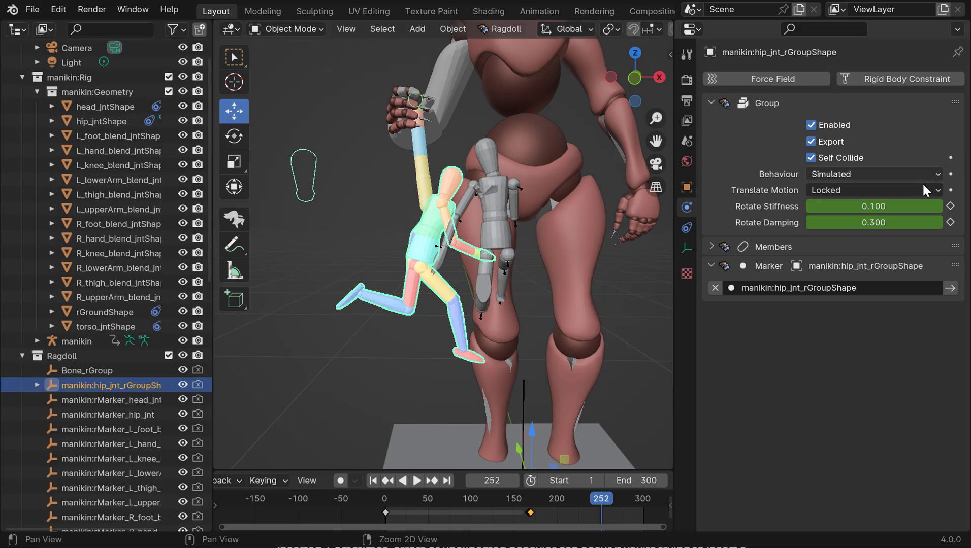
- Key the manikin hip group's Rotate Stiffness at 0.100 on frame 252 and set it to 0.002 on frame 253
click(949, 206)
alt+drag(487, 310, 474, 320)
key(Right)
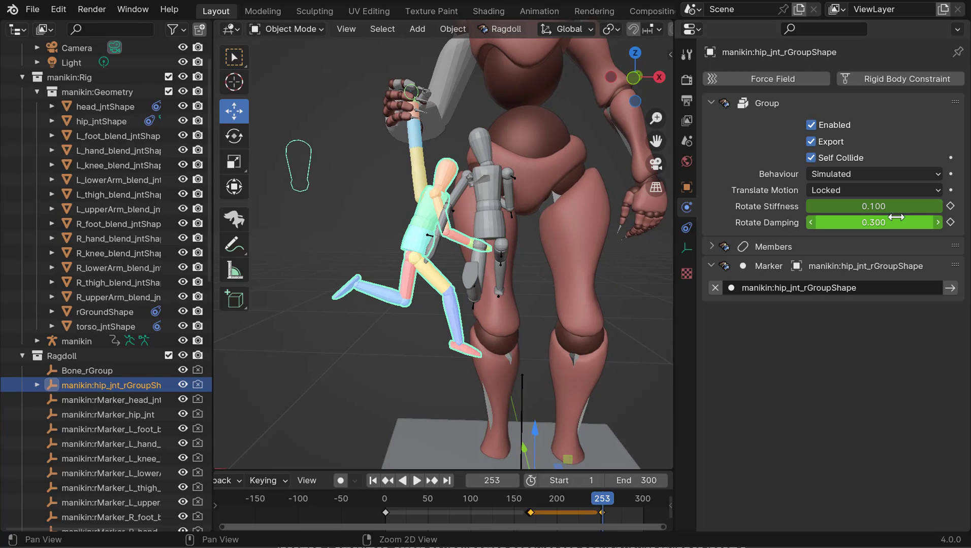
click(876, 208)
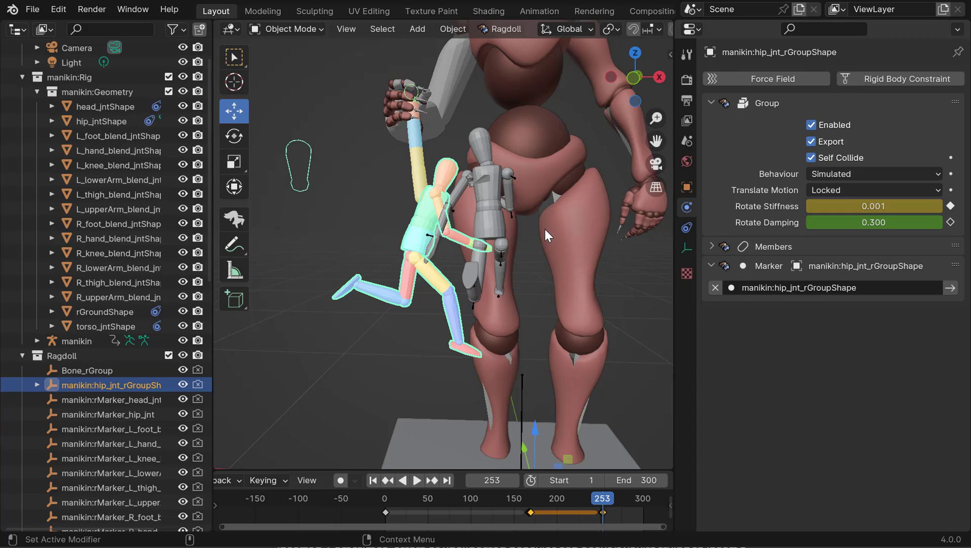
alt+drag(532, 287, 541, 288)
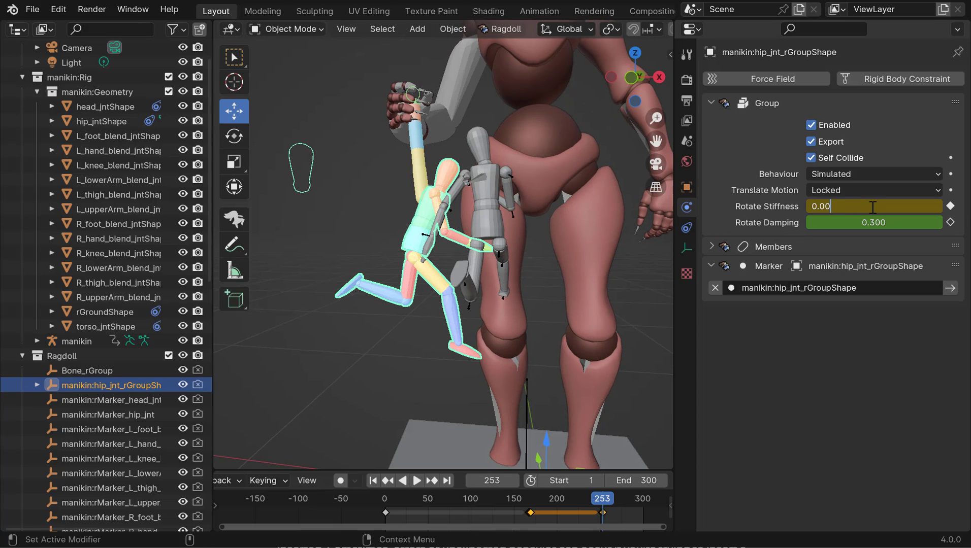
right_click(863, 206)
click(842, 211)
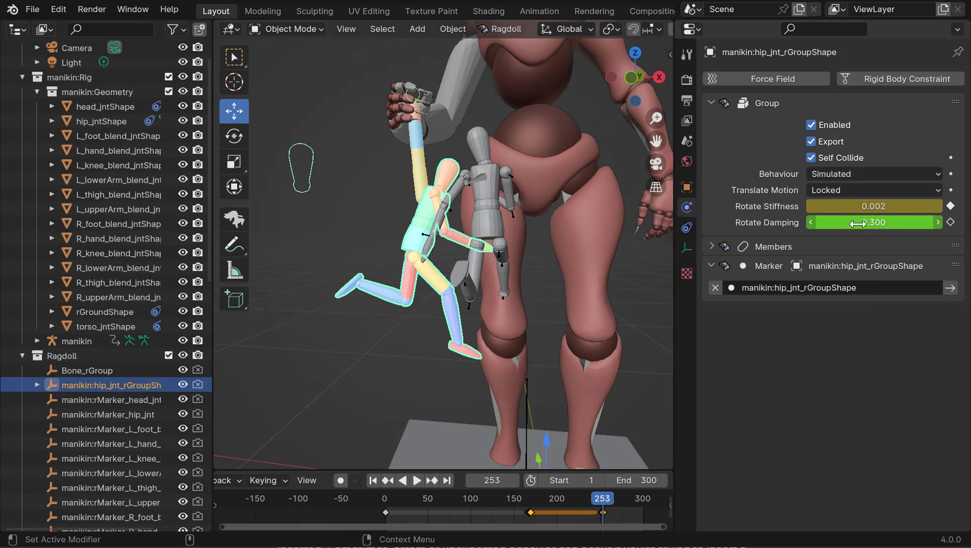
middle_drag(495, 310, 546, 449)
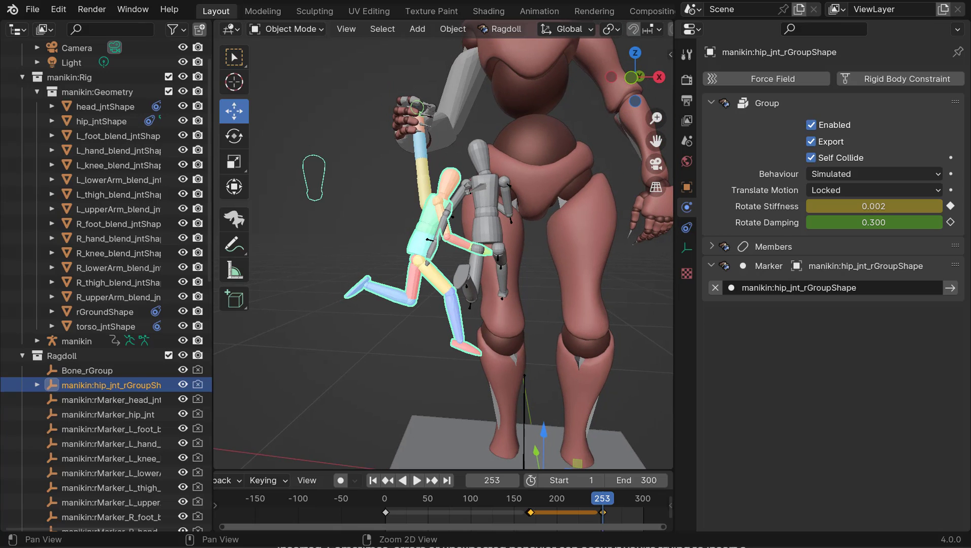
alt+middle_drag(487, 303, 480, 305)
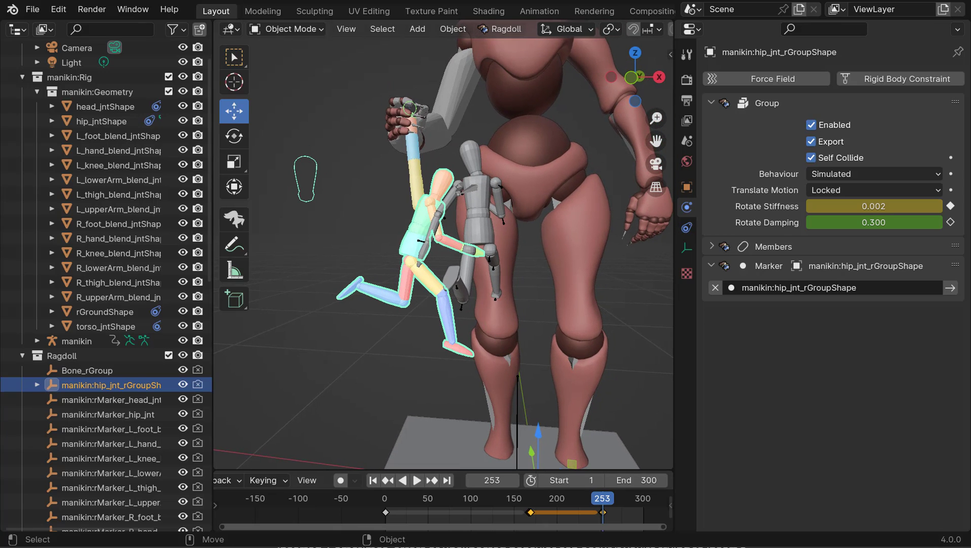
- Replay the simulation from the start to examine how the manikin moves with the lowered hip group stiffness
key(space)
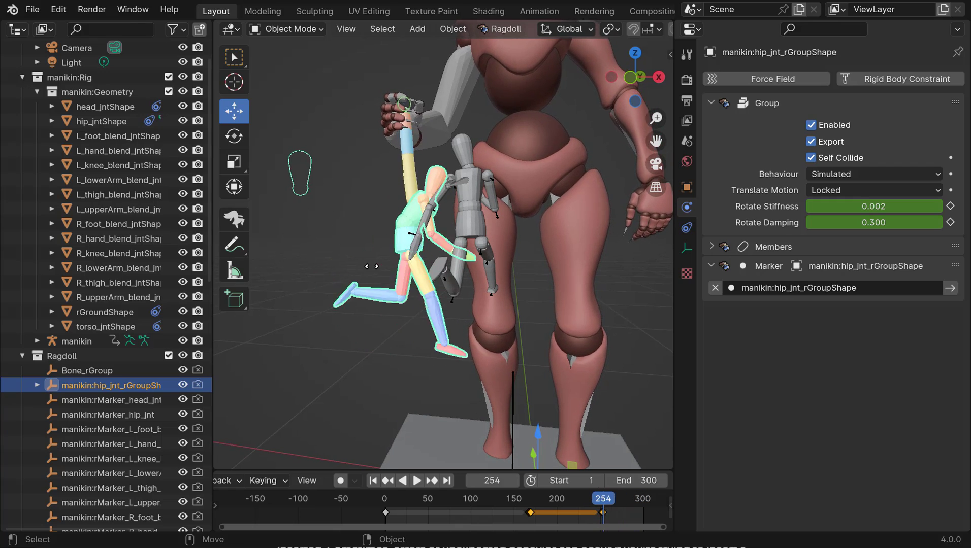
key(space)
key(space)
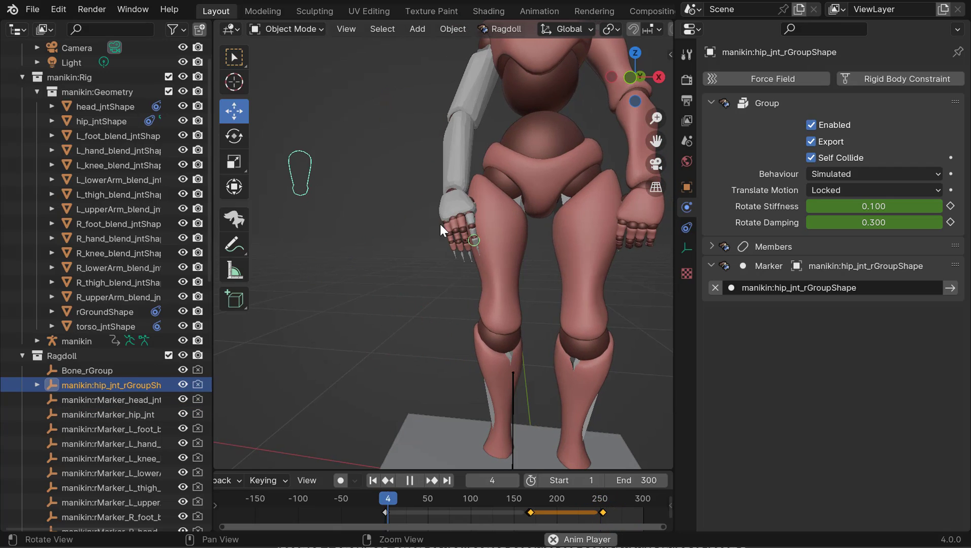
key(space)
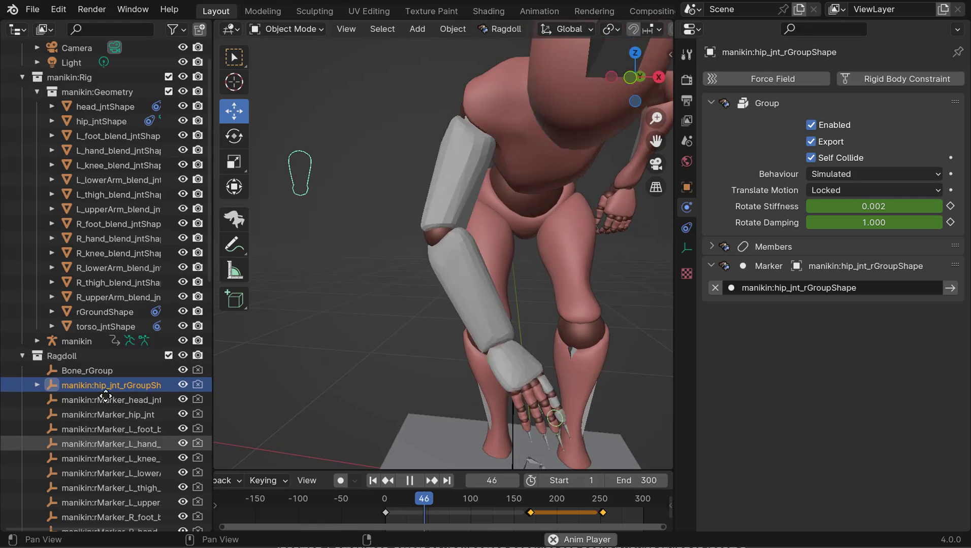
- On rPinConstraint, key Rotate Stiffness at 0.010 on frame 238 and set it to 0 on the following frame
middle_drag(104, 461, 105, 215)
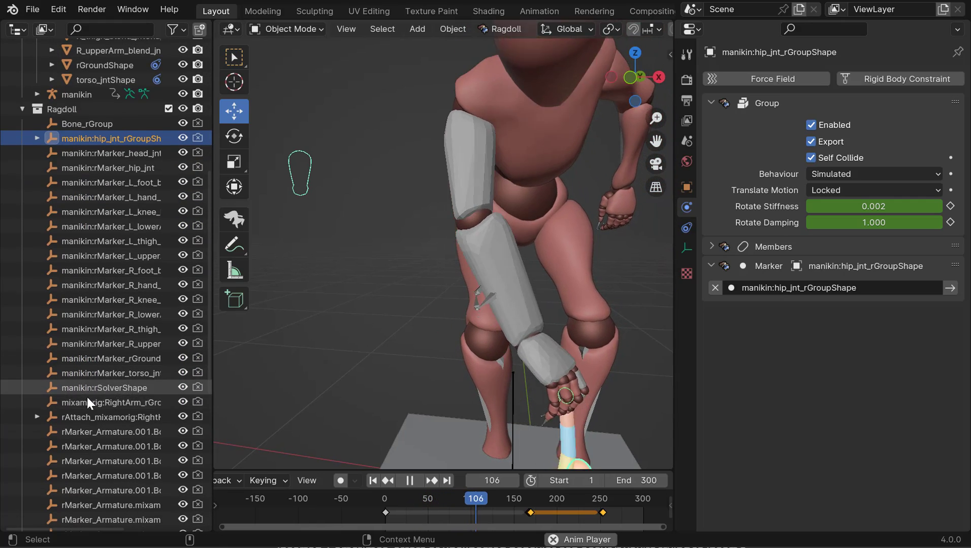
scroll(101, 418, down, 10)
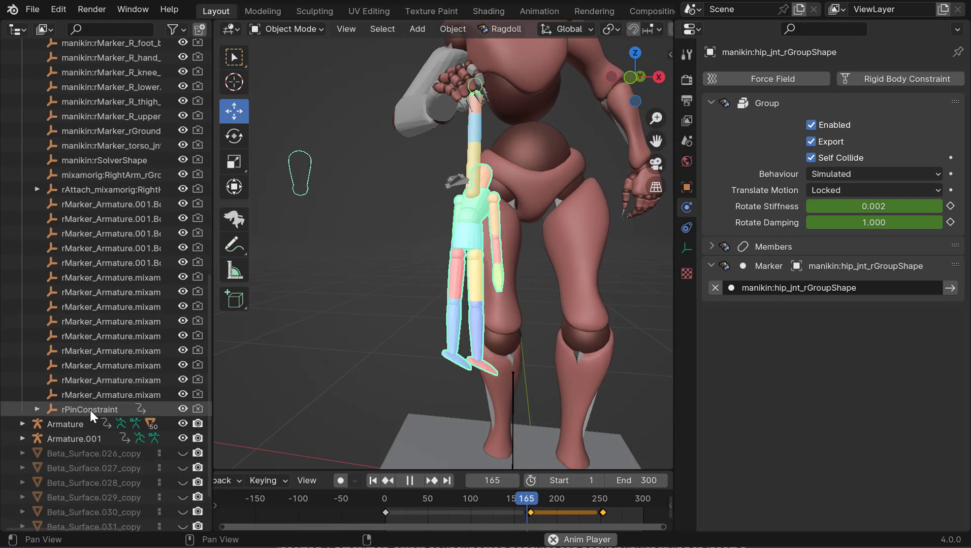
click(83, 408)
alt+middle_drag(406, 310, 418, 333)
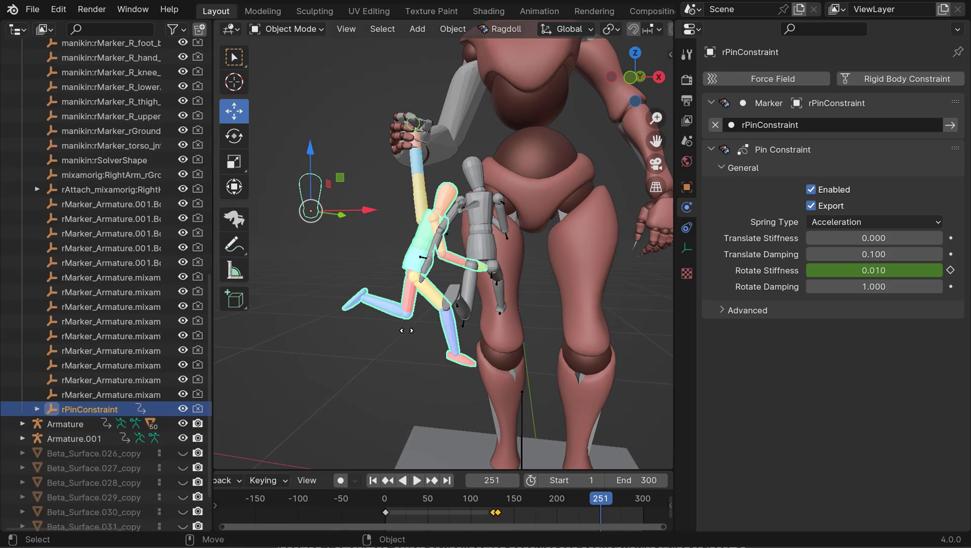
key(Escape)
key(Left)
key(Left)
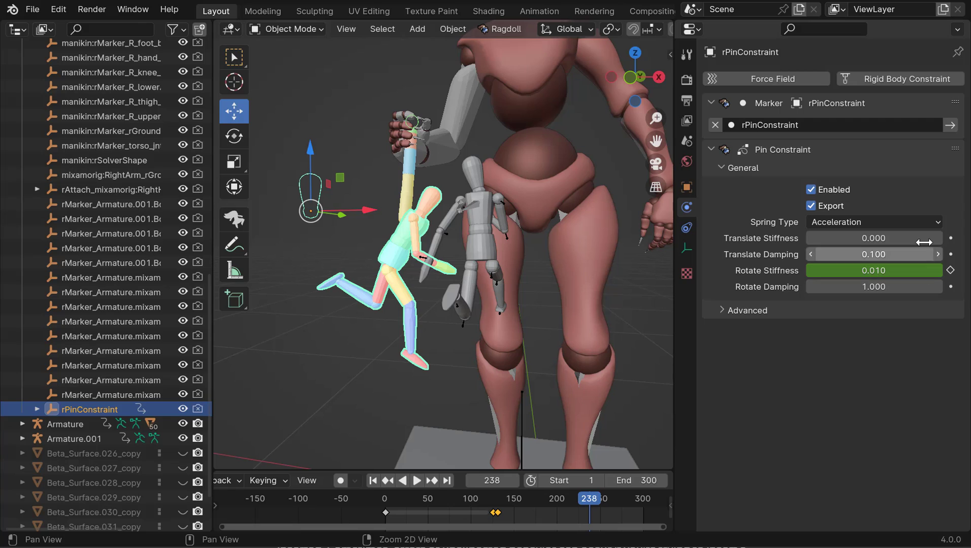
click(949, 271)
key(Right)
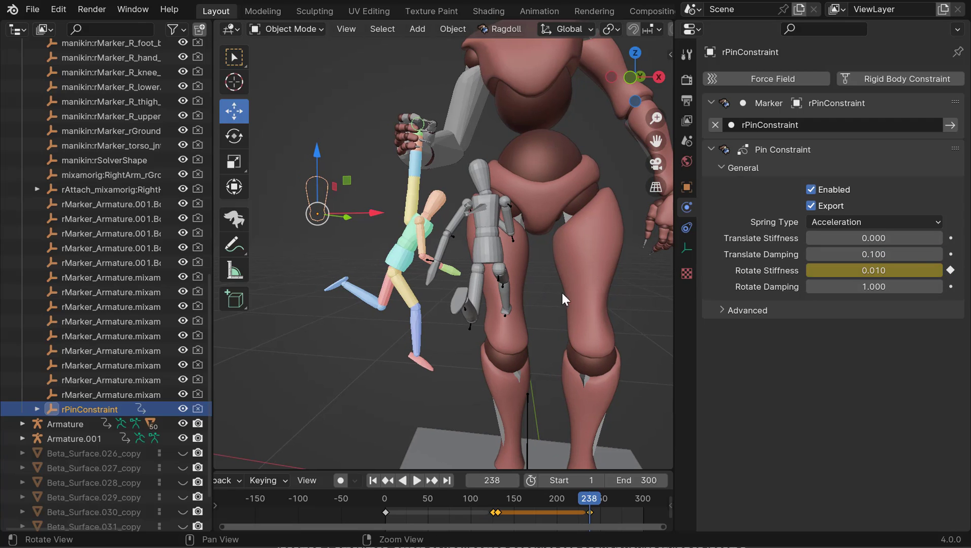
double_click(910, 270)
text(0)
- Replay the lift with the new pin stiffness keys and return to frame 1
key(space)
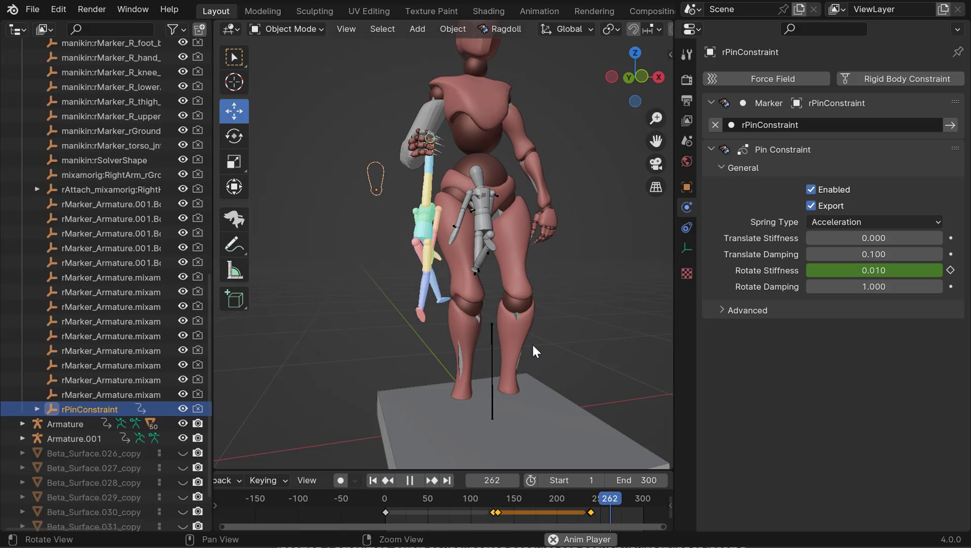
key(space)
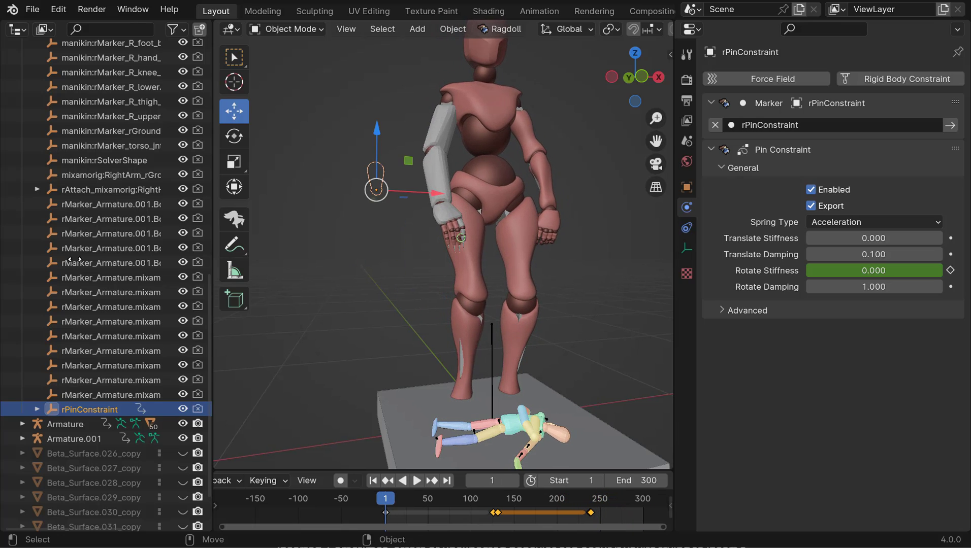
key(shift+Left)
- Record the ragdoll simulation onto the marker targets with Auto Cache and Update Viewport enabled
click(503, 29)
click(510, 98)
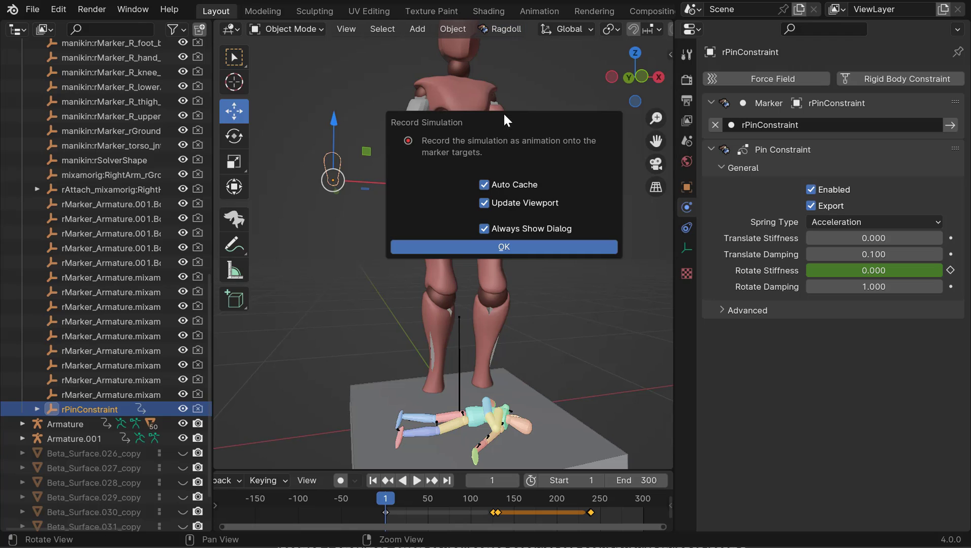
click(549, 248)
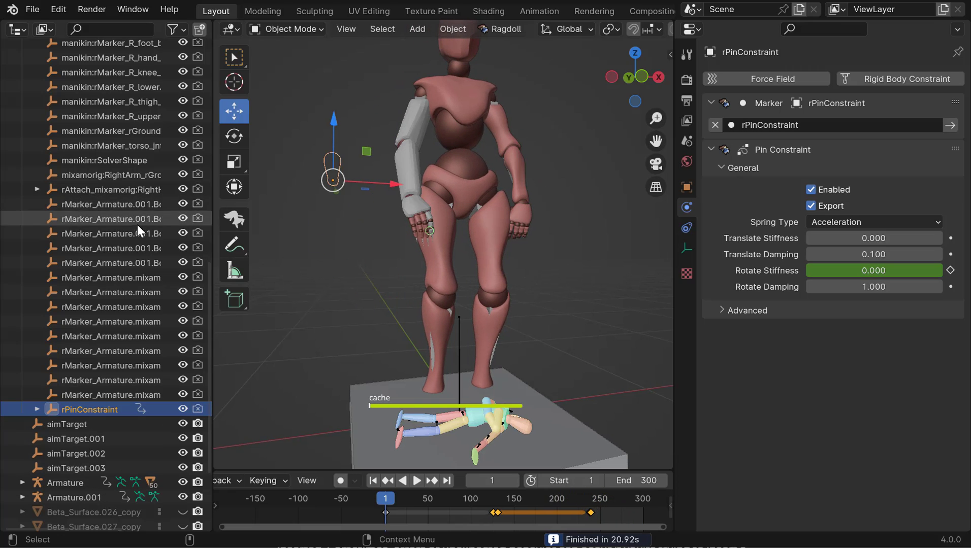
- Exclude the Ragdoll collection from the view layer, collapse manikin:Rig and play the recorded animation
scroll(137, 224, up, 10)
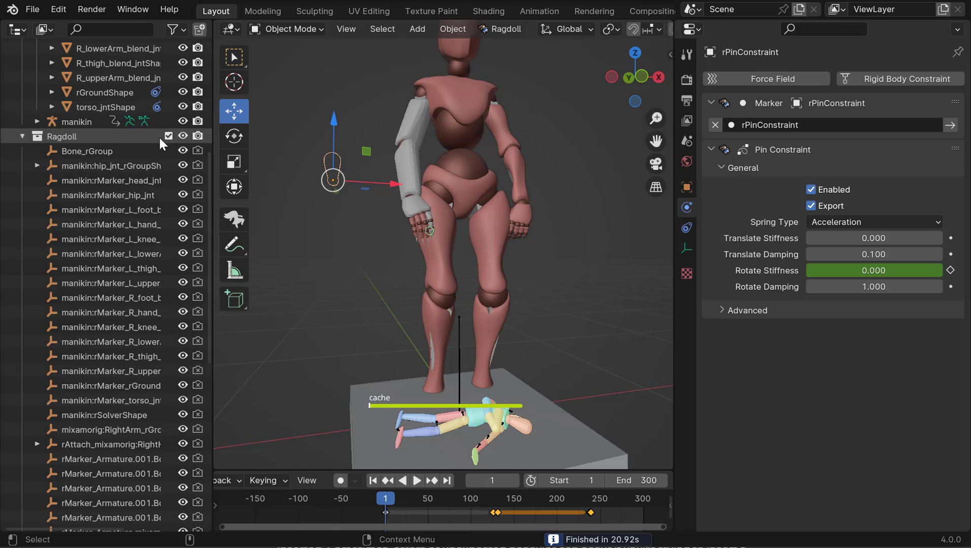
click(168, 136)
scroll(101, 152, up, 4)
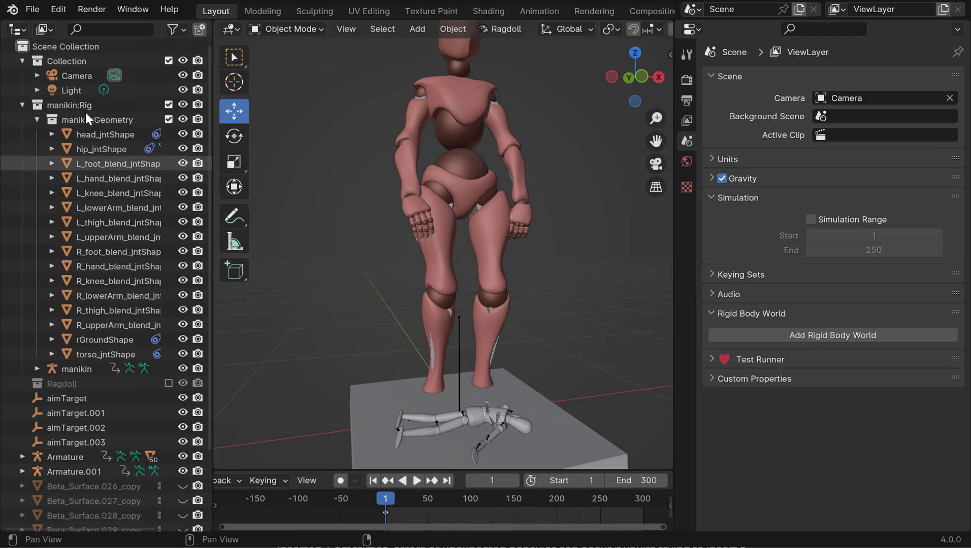
click(21, 104)
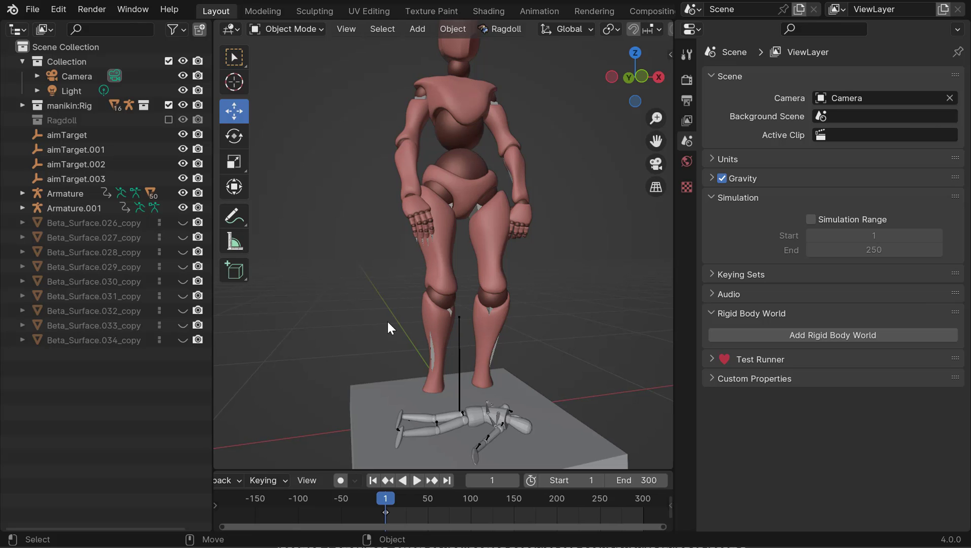
key(space)
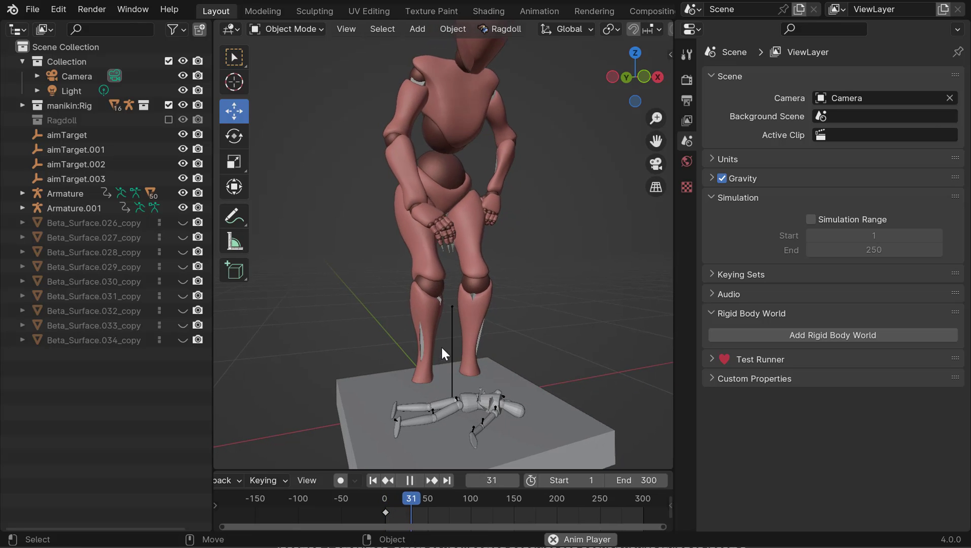